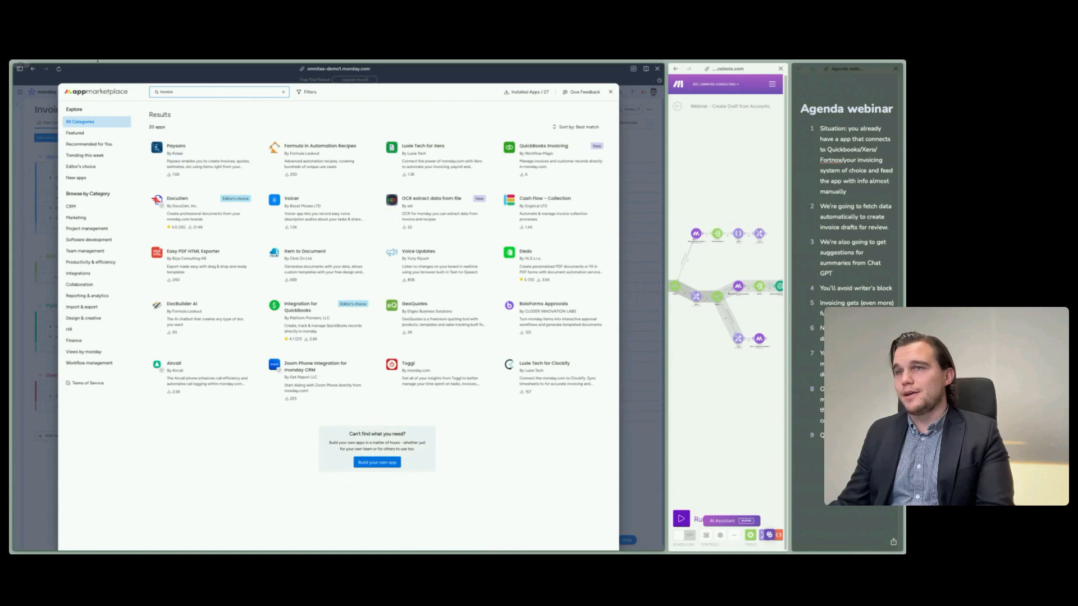
- Search the monday app marketplace for "invoice" and close the marketplace after viewing the results
click(177, 91)
text(invoice)
key(Return)
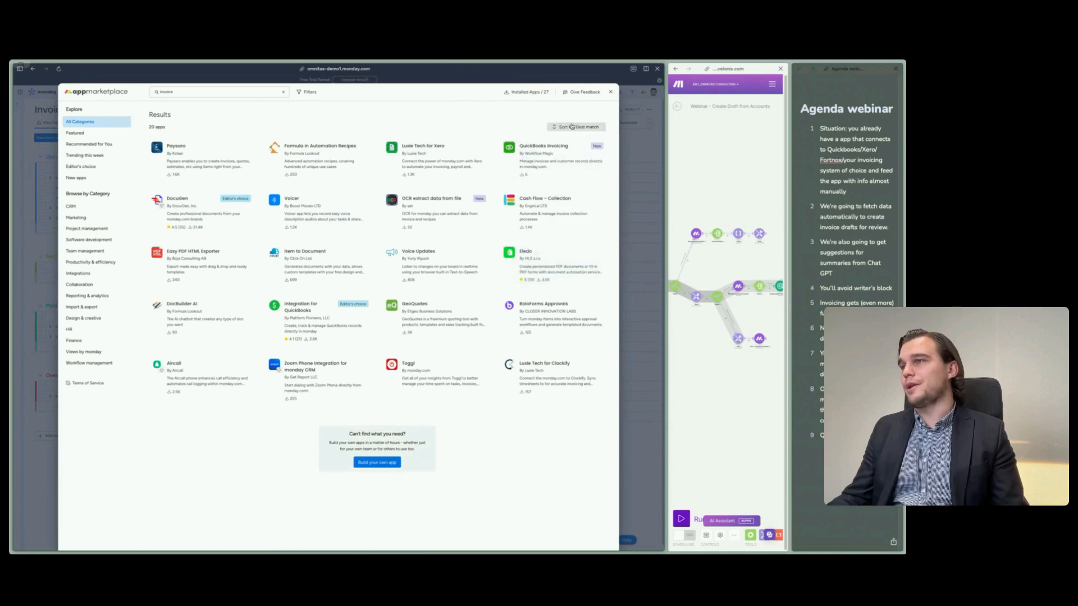
click(610, 93)
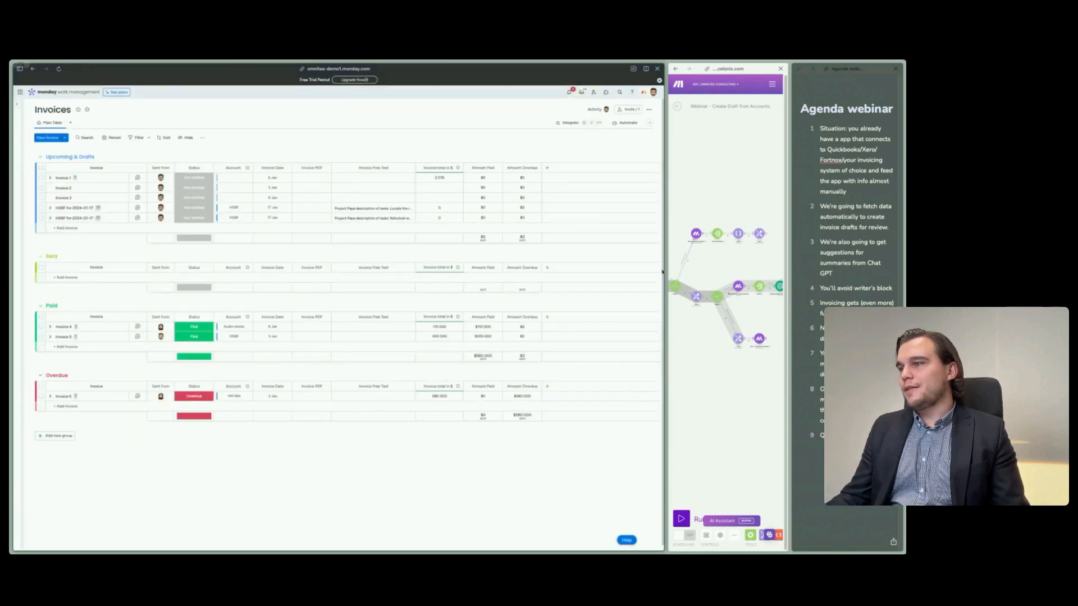
- Widen the Make scenario pane in the split view so the whole "Create Draft from Accounts" scenario fits
drag(653, 271, 103, 275)
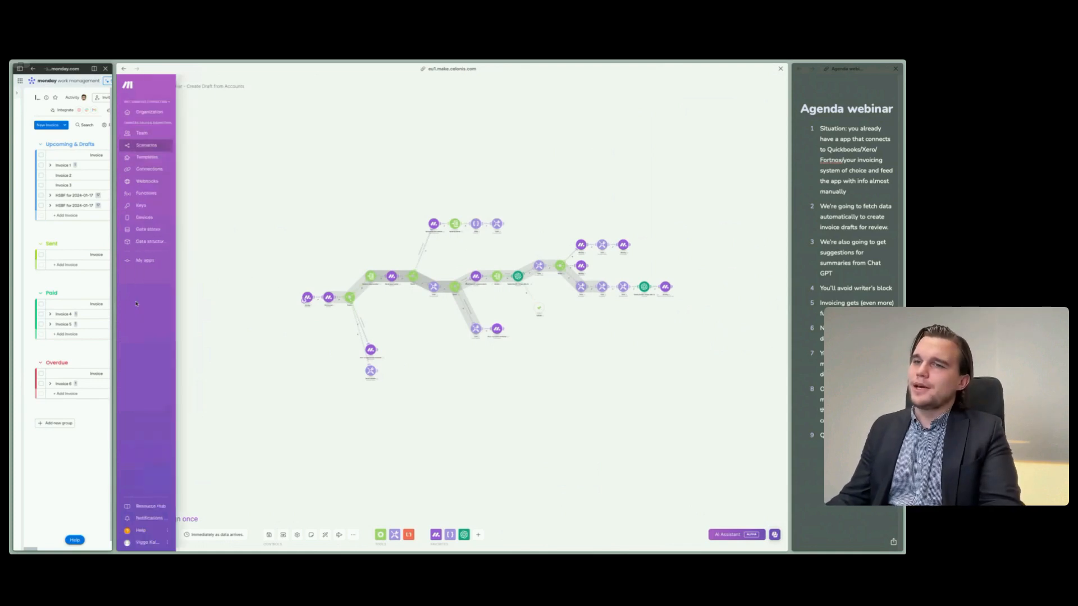
mouse_move(185, 298)
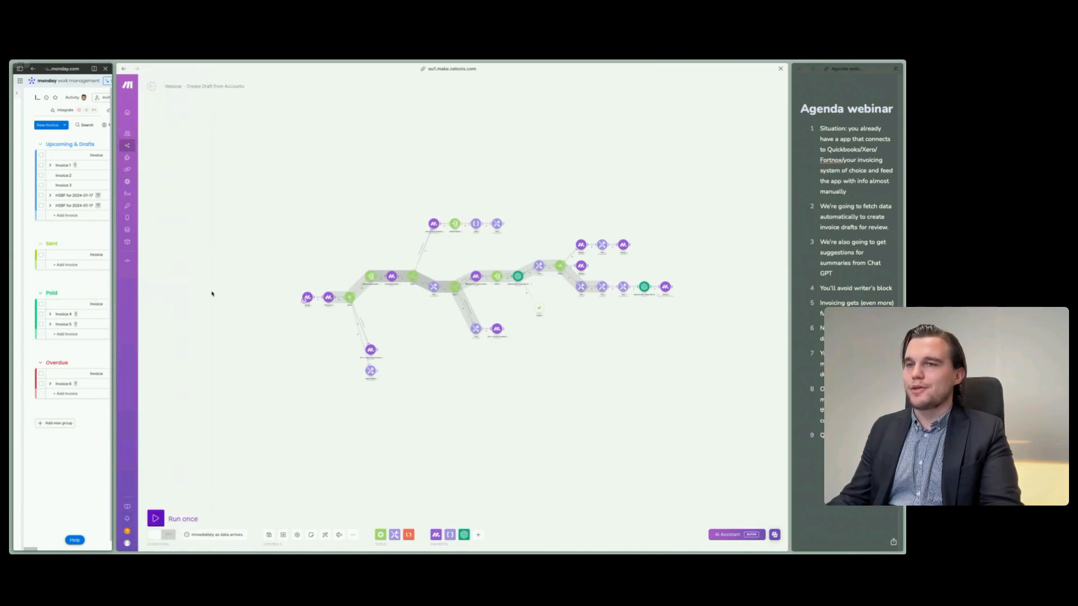
- Open make.com in a new tab and go to its Apps & services directory
key(super+t)
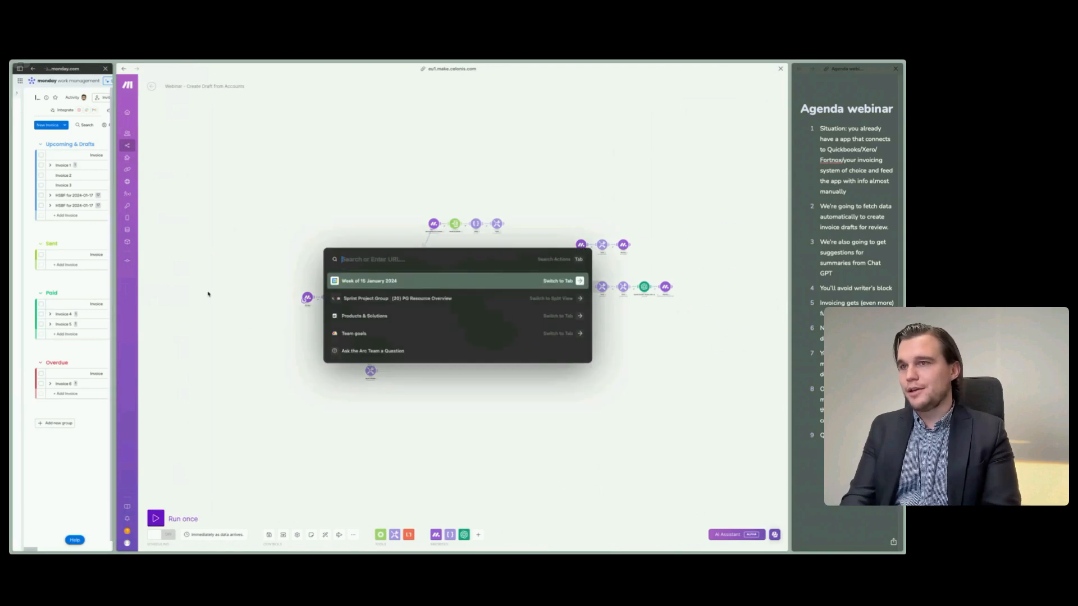
text(make.com)
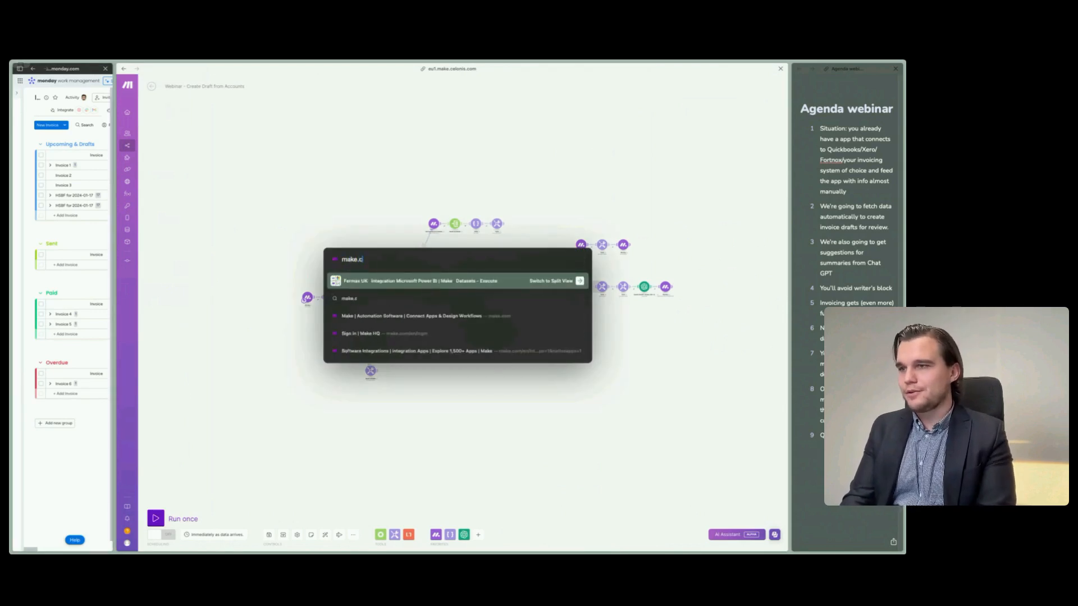
key(Return)
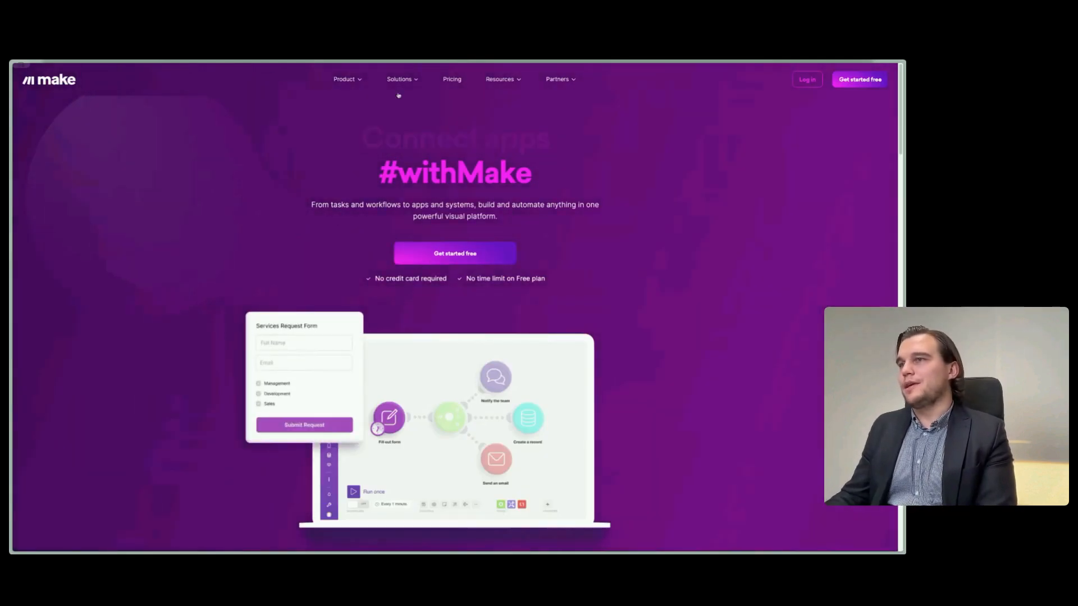
mouse_move(343, 74)
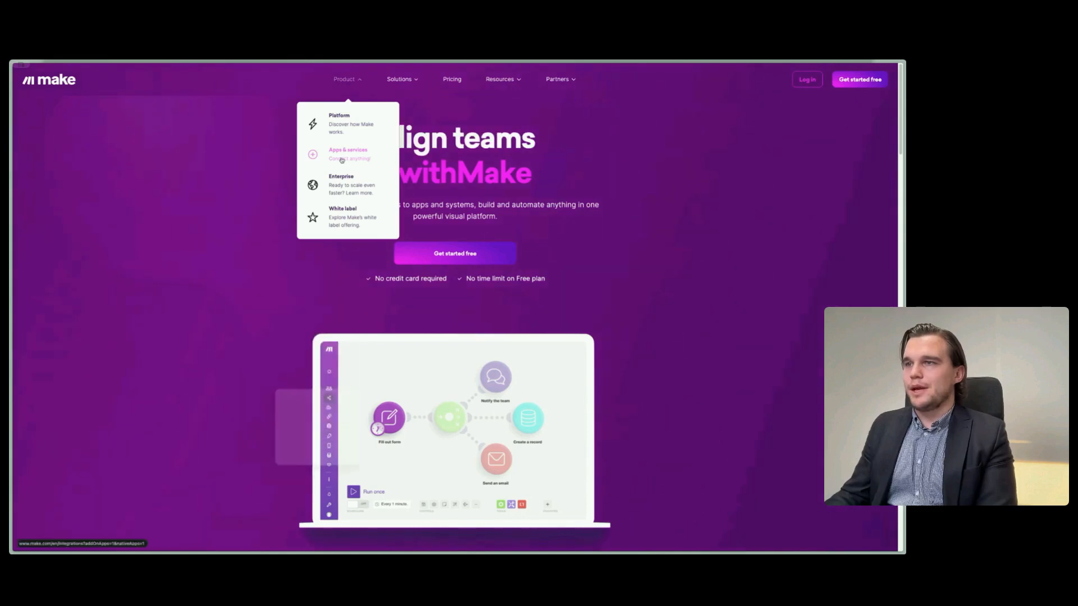
click(309, 297)
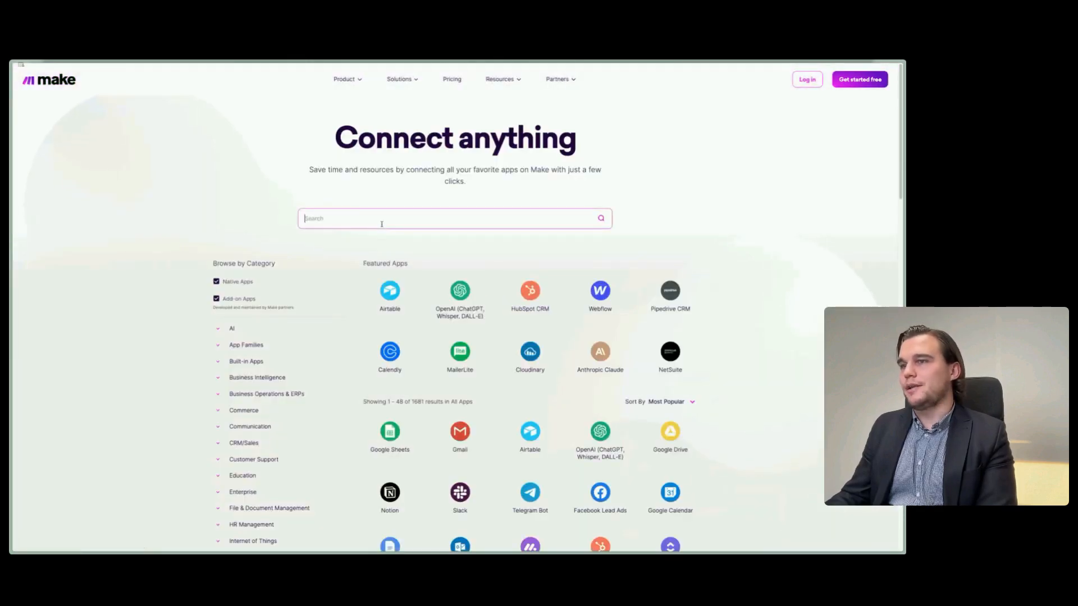
- Search Make's app directory for "invoice" and clear the search field after viewing the matches
text(invoice)
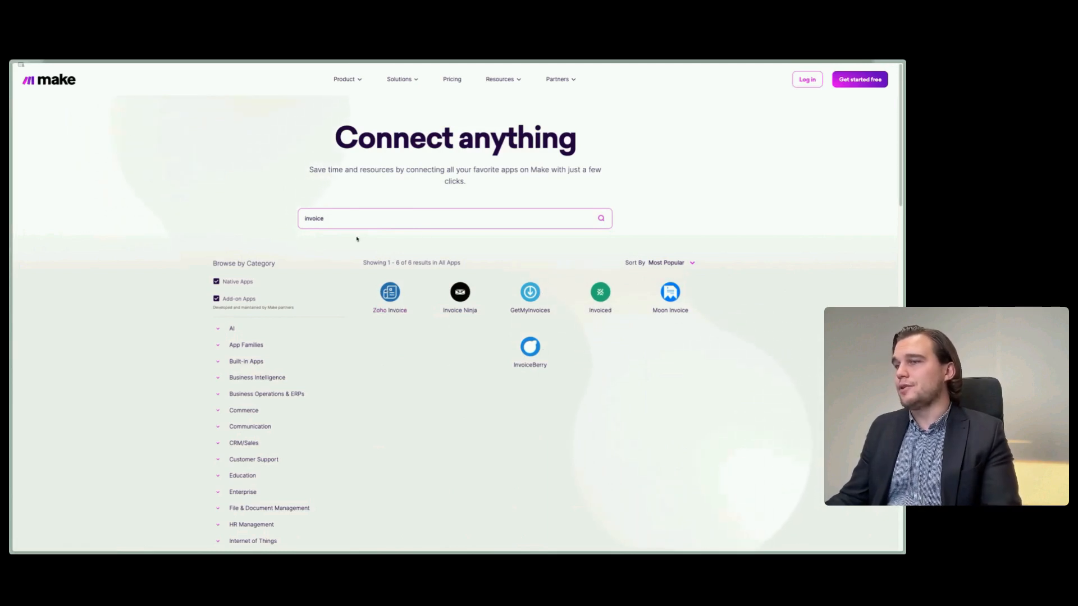
triple_click(552, 217)
key(BackSpace)
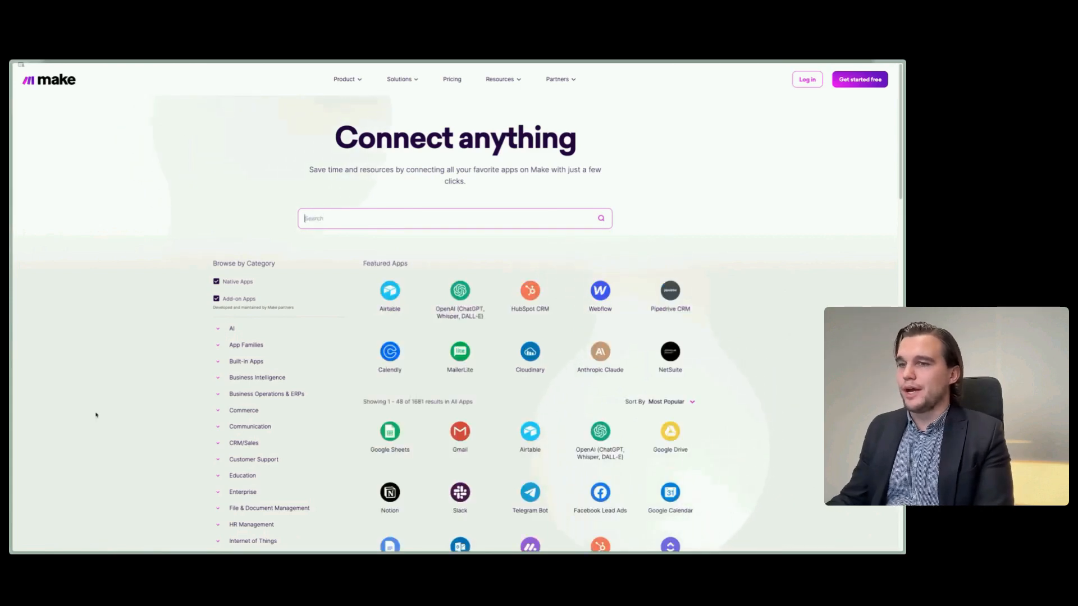
- Look through the directory's category list and most popular apps for invoicing-related entries
scroll(185, 385, down, 3)
scroll(323, 491, down, 3)
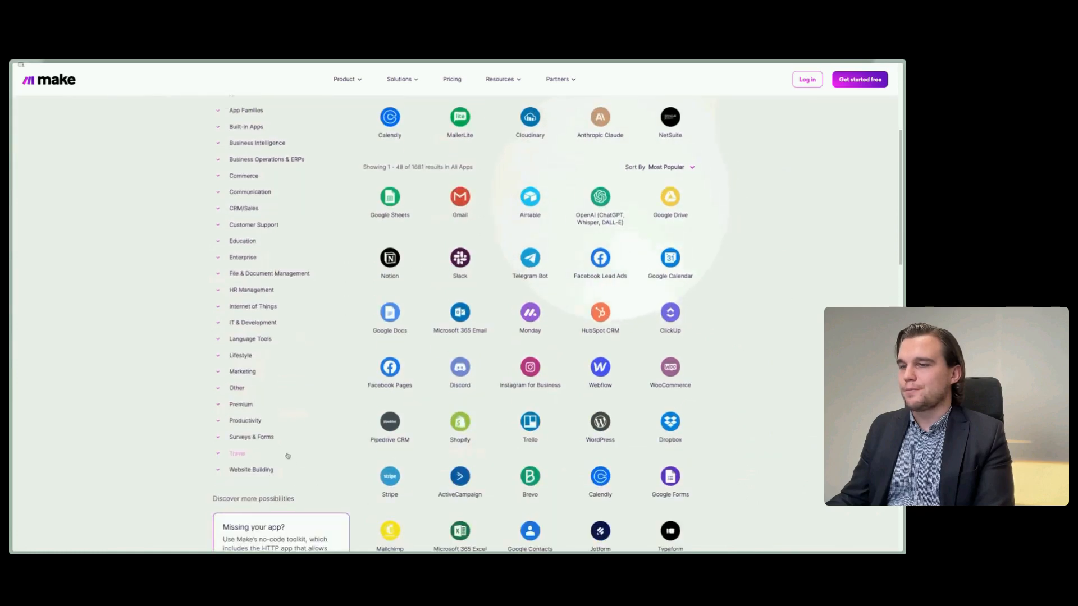
scroll(286, 455, up, 3)
scroll(284, 455, down, 3)
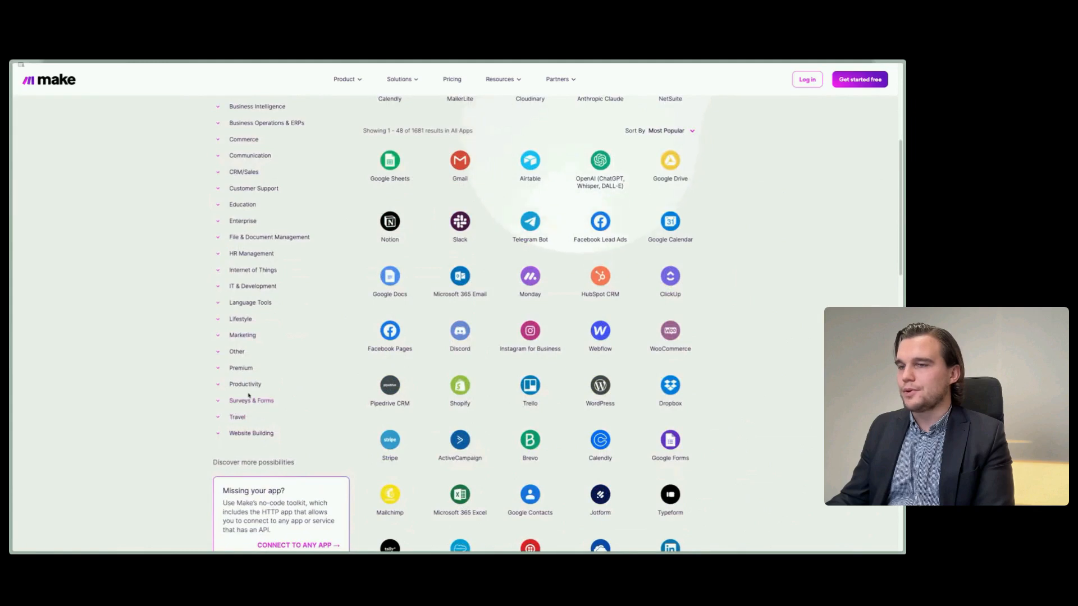
scroll(250, 395, up, 1)
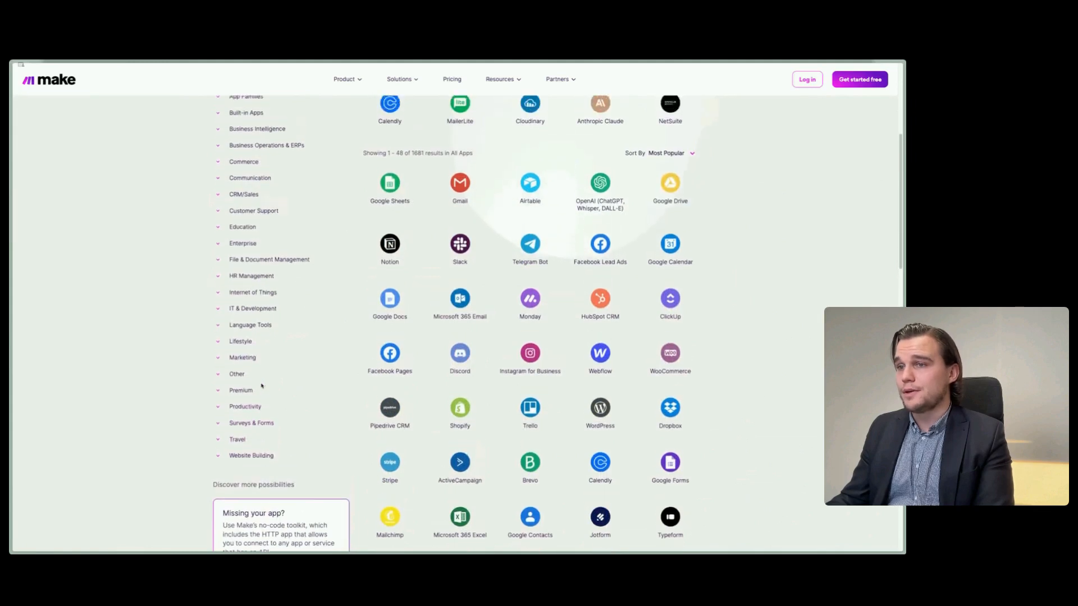
scroll(290, 404, up, 1)
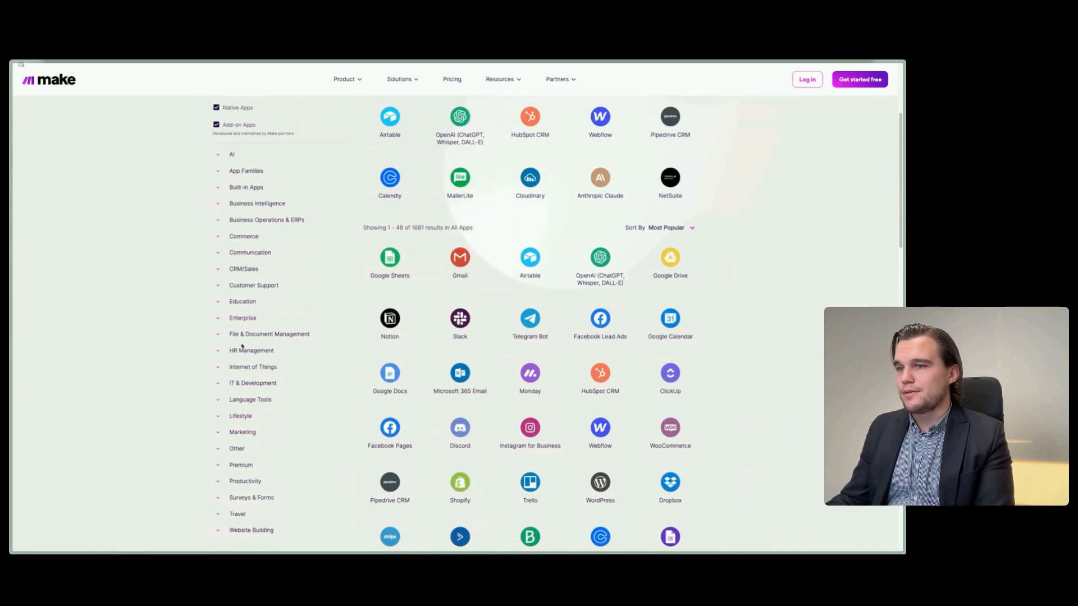
scroll(326, 414, up, 5)
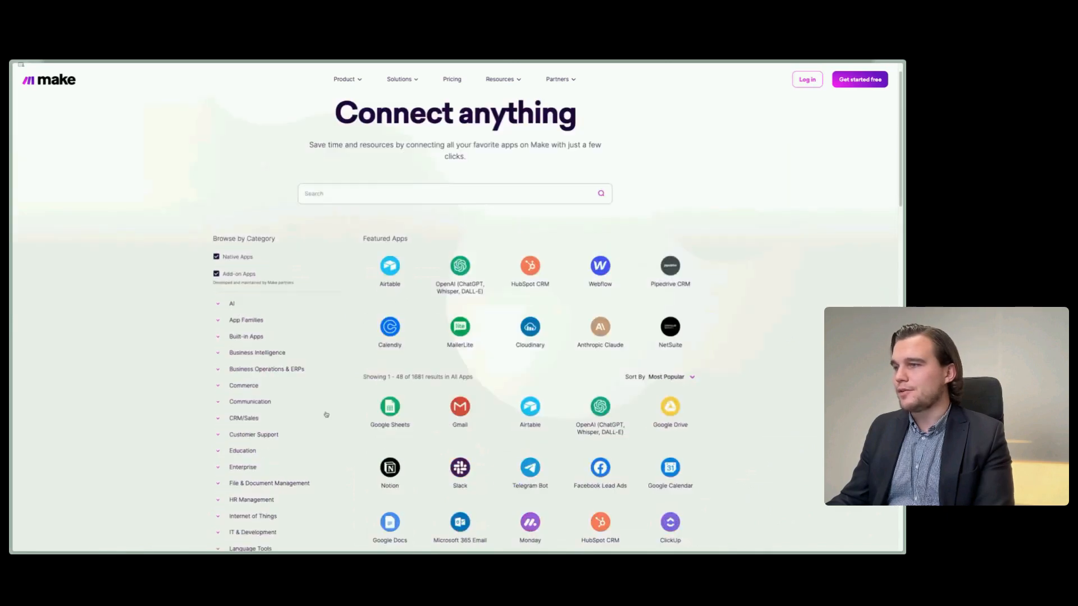
- Search the app directory for "fortnox" and open the Fortnox integration page
click(409, 196)
text(fortnox)
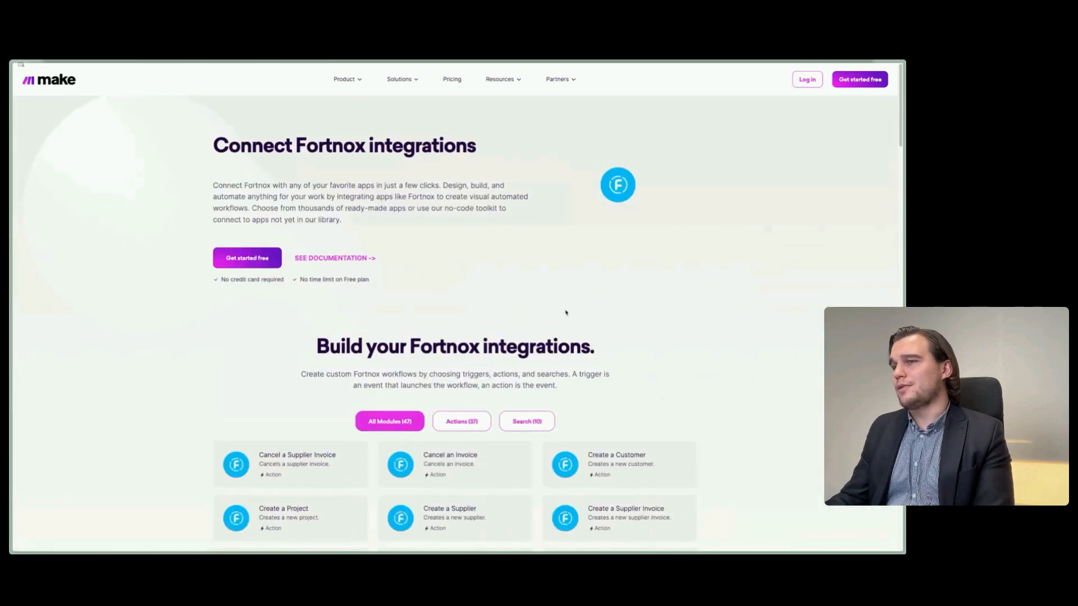
- Expand the full list of Fortnox modules and examine the available actions and searches, especially those for invoices
scroll(194, 378, down, 4)
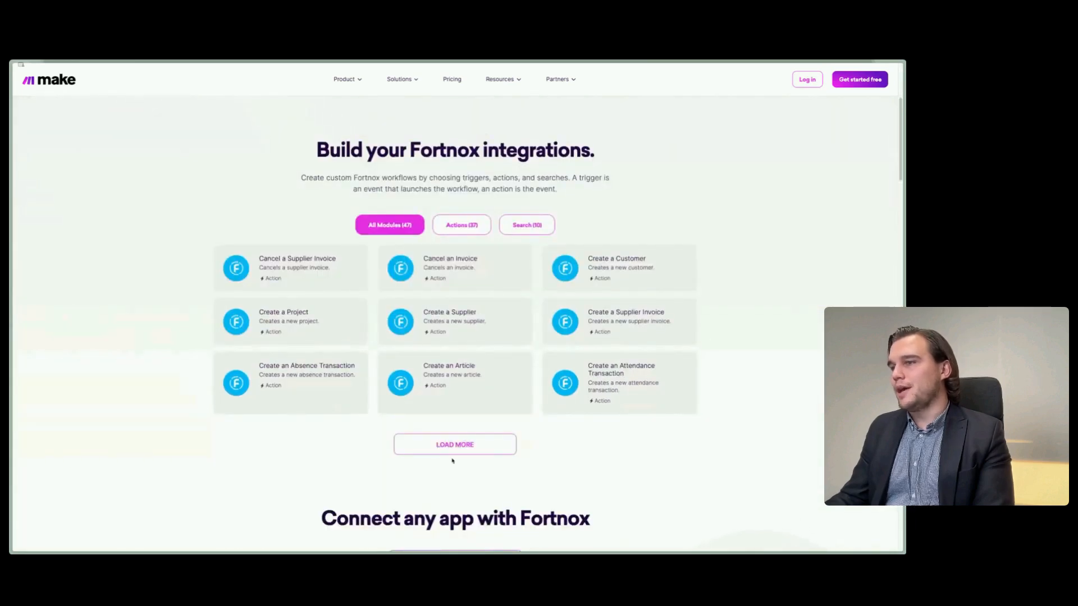
click(452, 452)
scroll(188, 430, down, 1)
scroll(188, 430, down, 3)
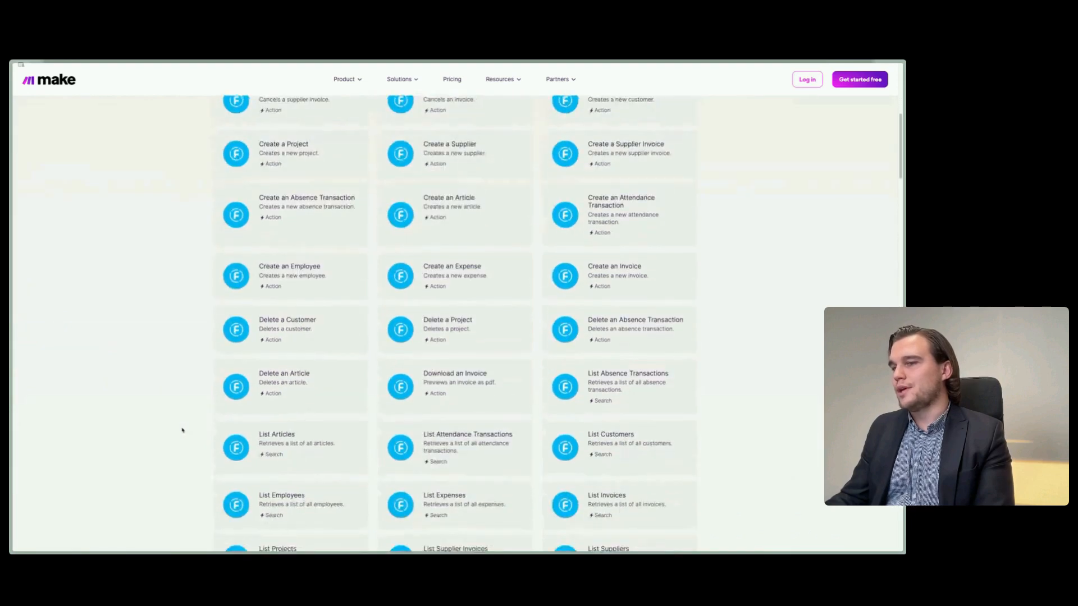
scroll(184, 427, down, 5)
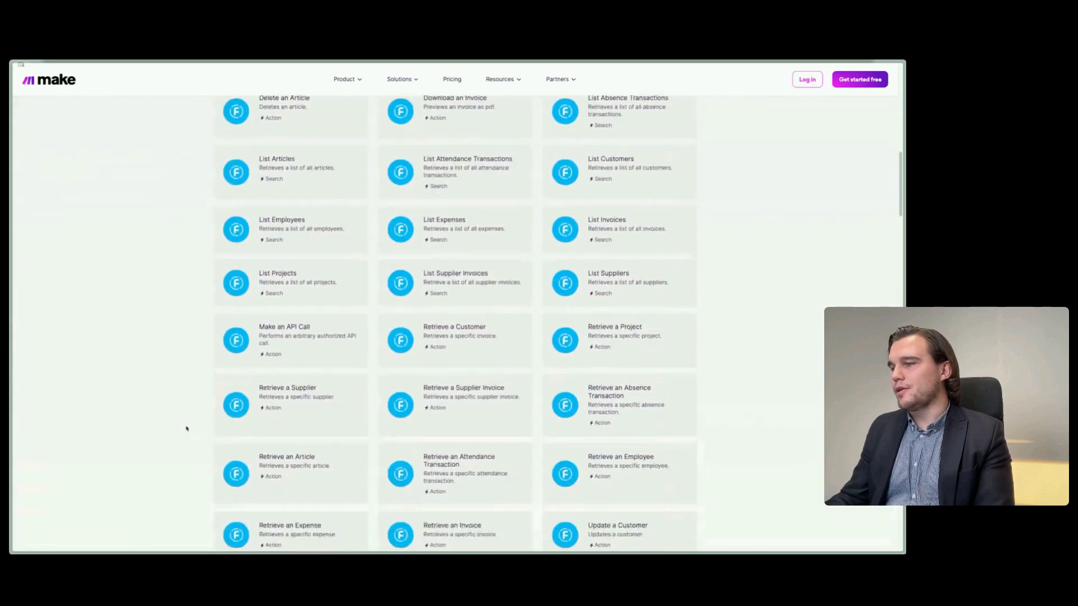
scroll(191, 427, down, 4)
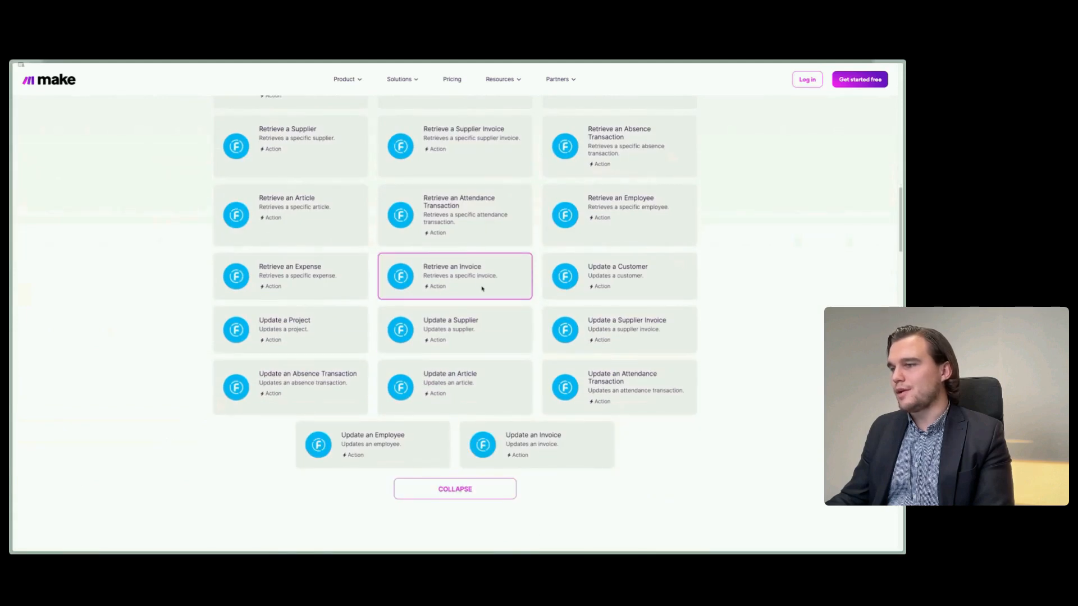
scroll(648, 472, up, 15)
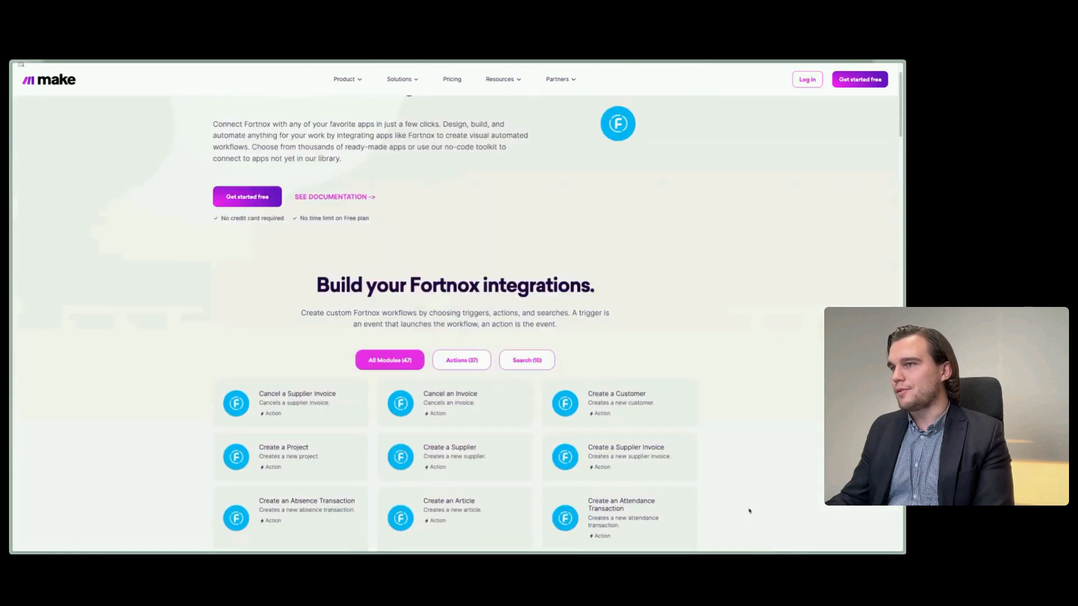
scroll(749, 510, down, 4)
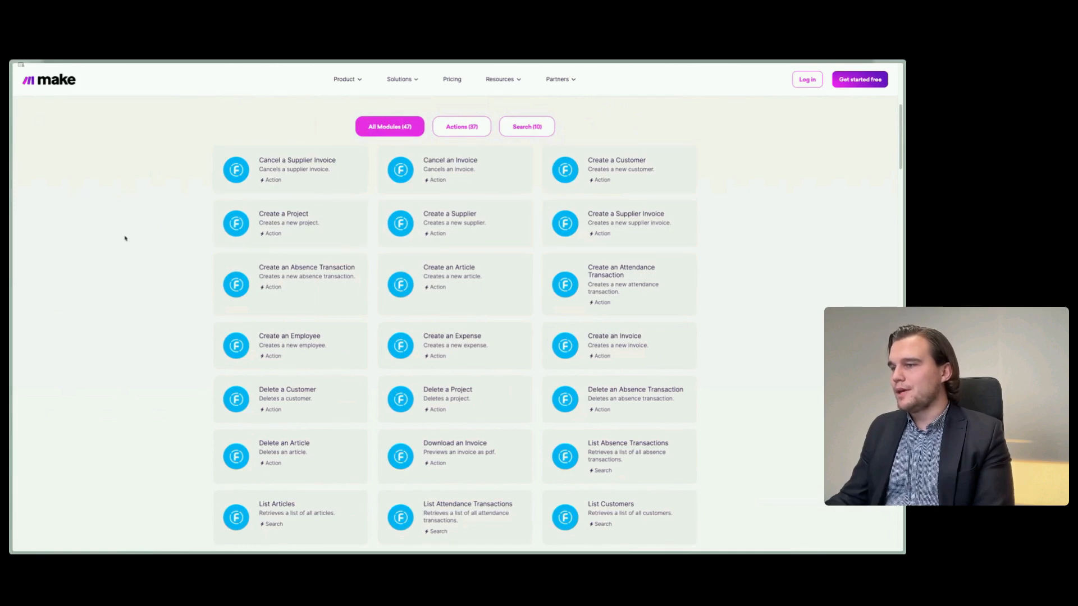
scroll(90, 240, up, 4)
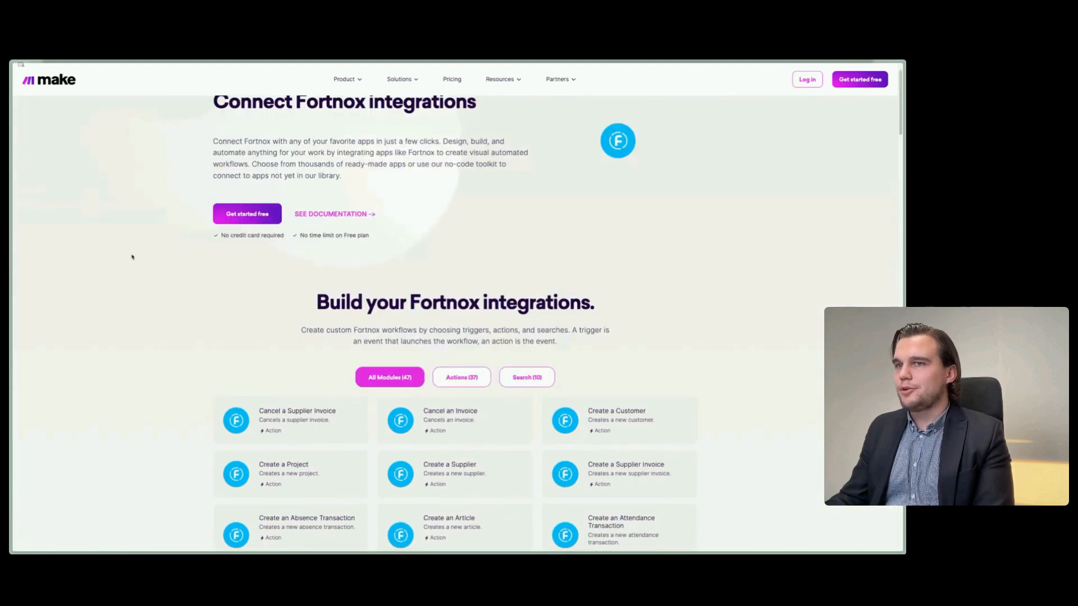
- Return to the app directory and search for "visma" in place of the previous term
scroll(251, 403, up, 1)
key(alt+Left)
triple_click(337, 221)
key(BackSpace)
text(visma)
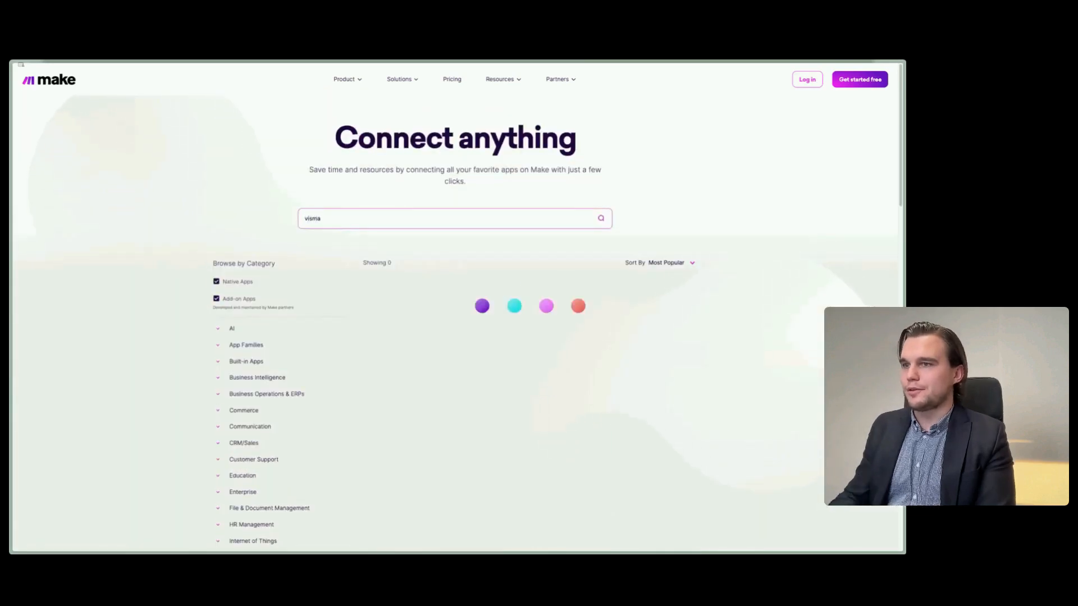
- Clear the directory search and look through the full list of popular apps
triple_click(373, 218)
key(BackSpace)
click(152, 165)
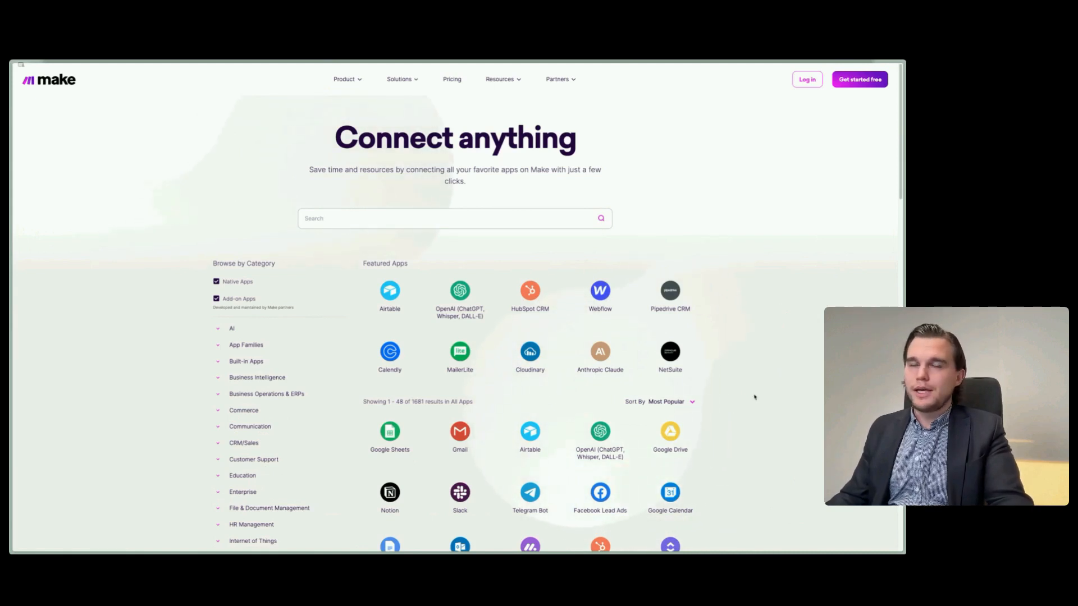
scroll(730, 382, down, 10)
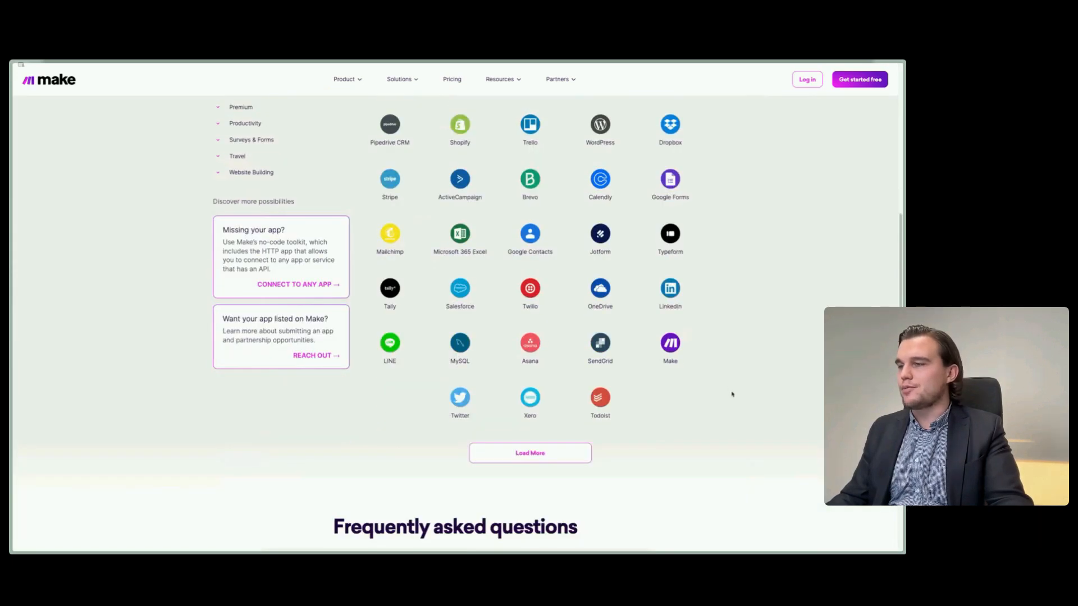
scroll(732, 391, up, 6)
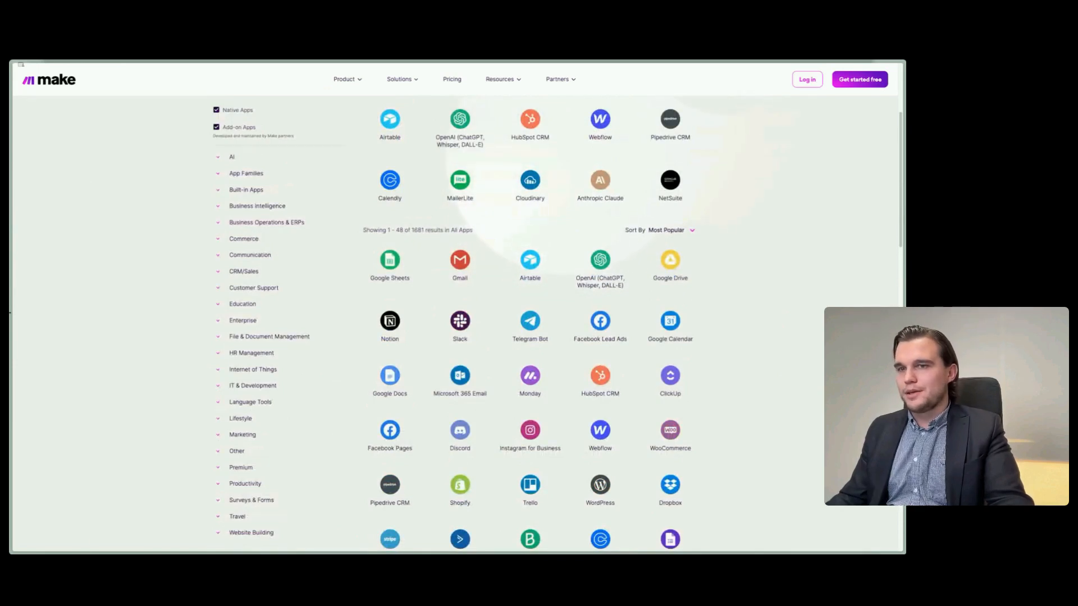
- Return to the Webinar split view and widen the monday Invoices board pane
mouse_move(10, 312)
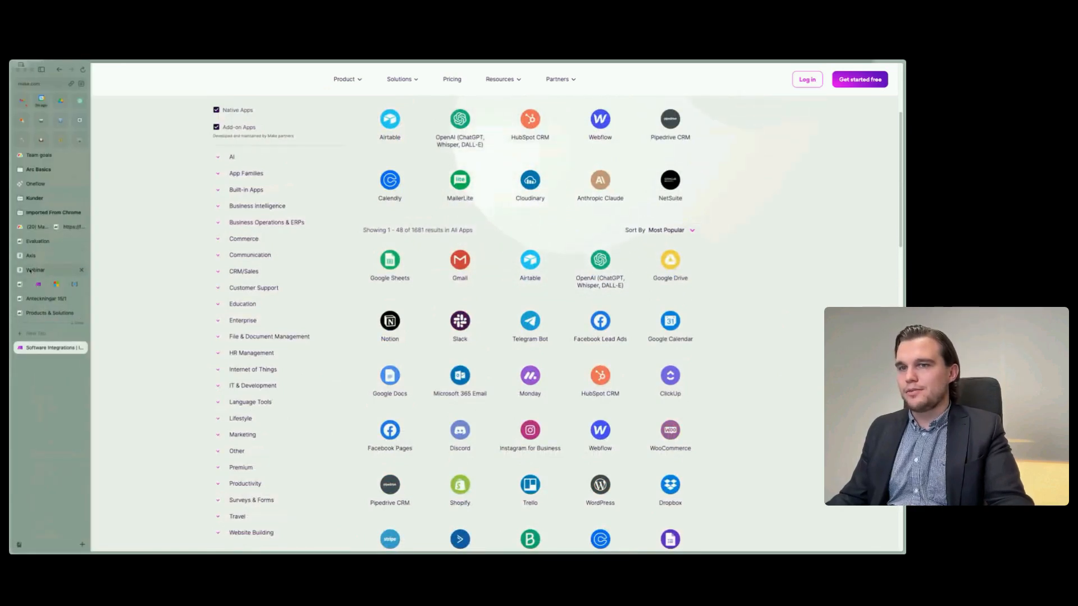
click(34, 270)
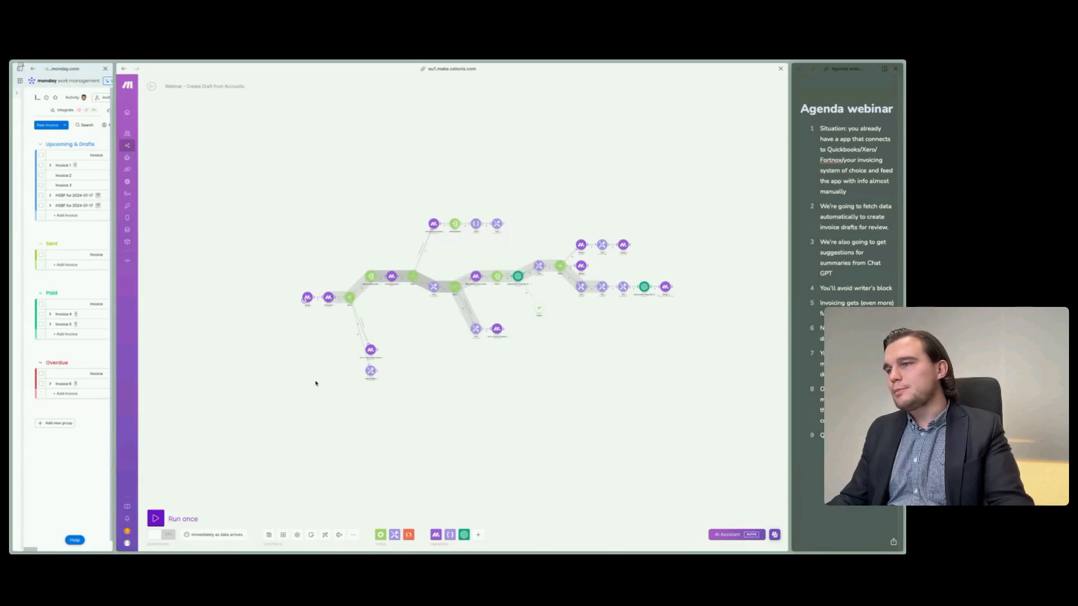
mouse_move(124, 279)
drag(115, 280, 620, 314)
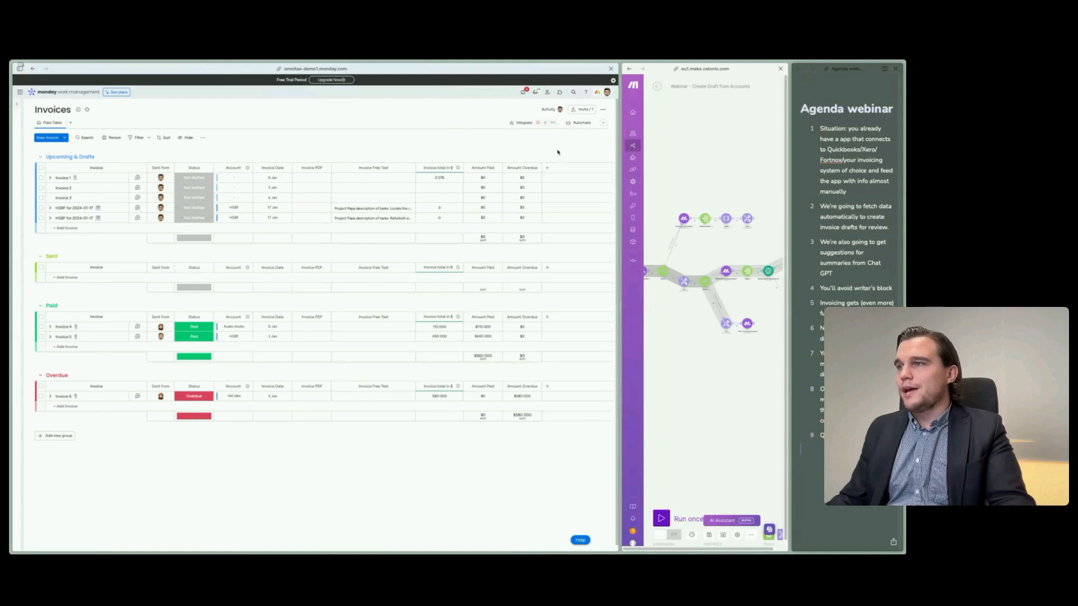
- Search the Invoices board's integration templates for "invoice" and close the Automation center
click(521, 123)
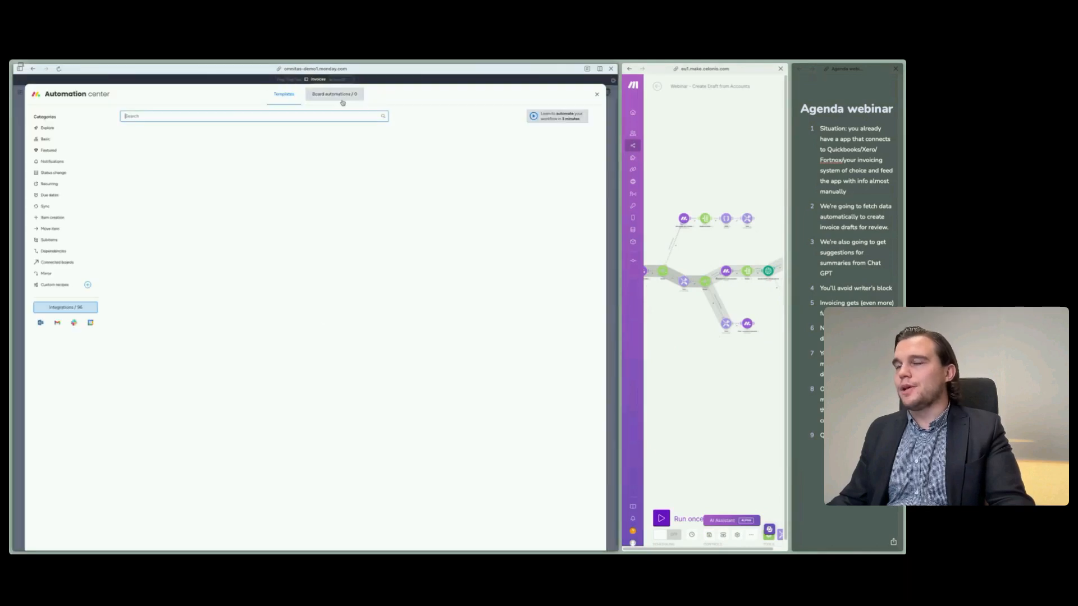
text(in)
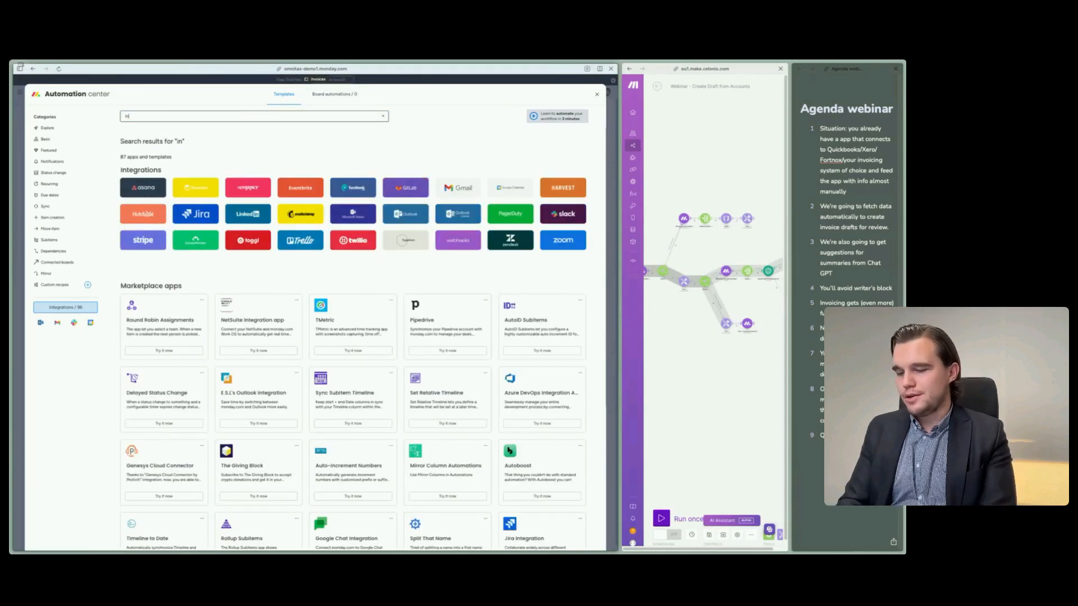
text(voice)
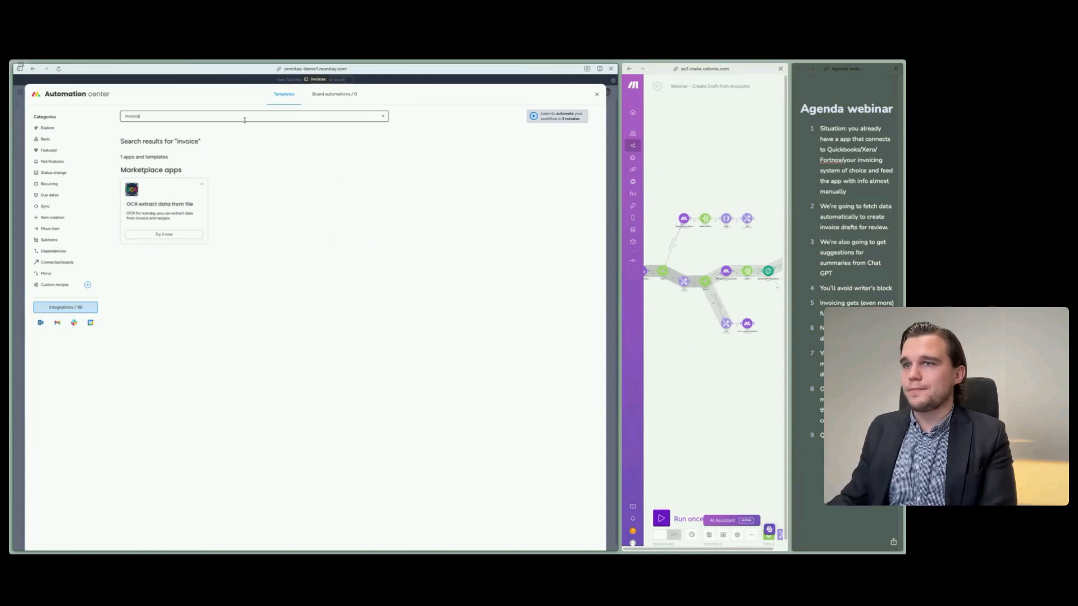
click(597, 95)
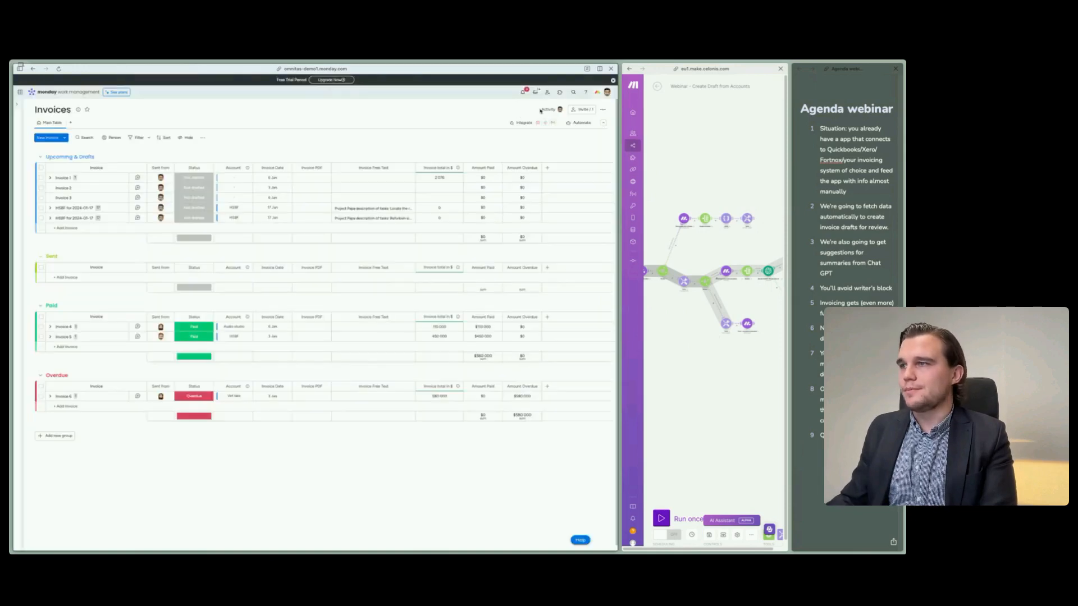
- Search the monday app marketplace for "invoice"
click(558, 92)
text(invoice)
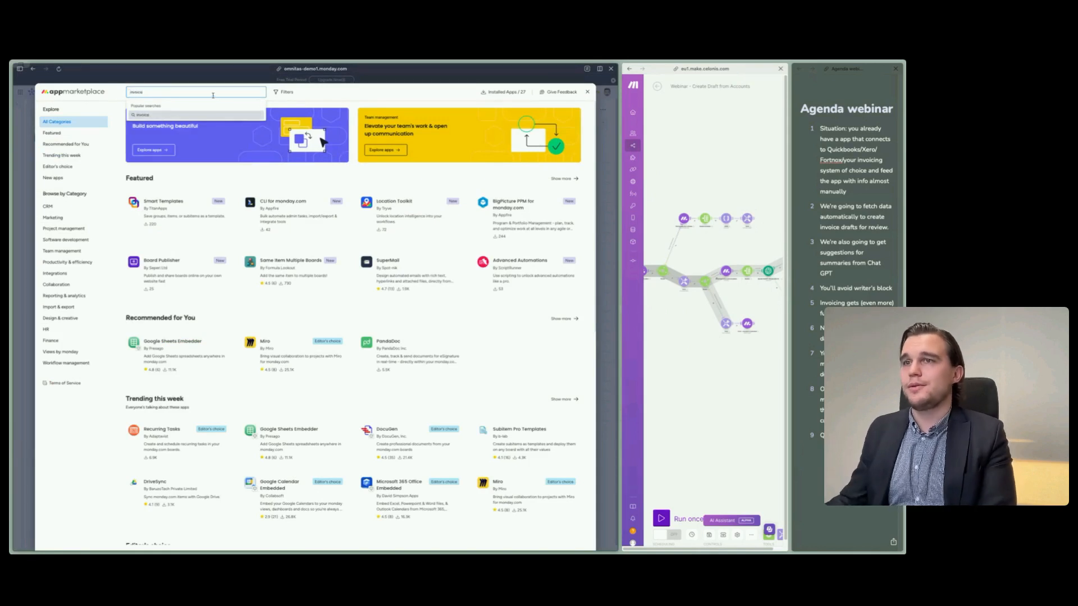
key(Return)
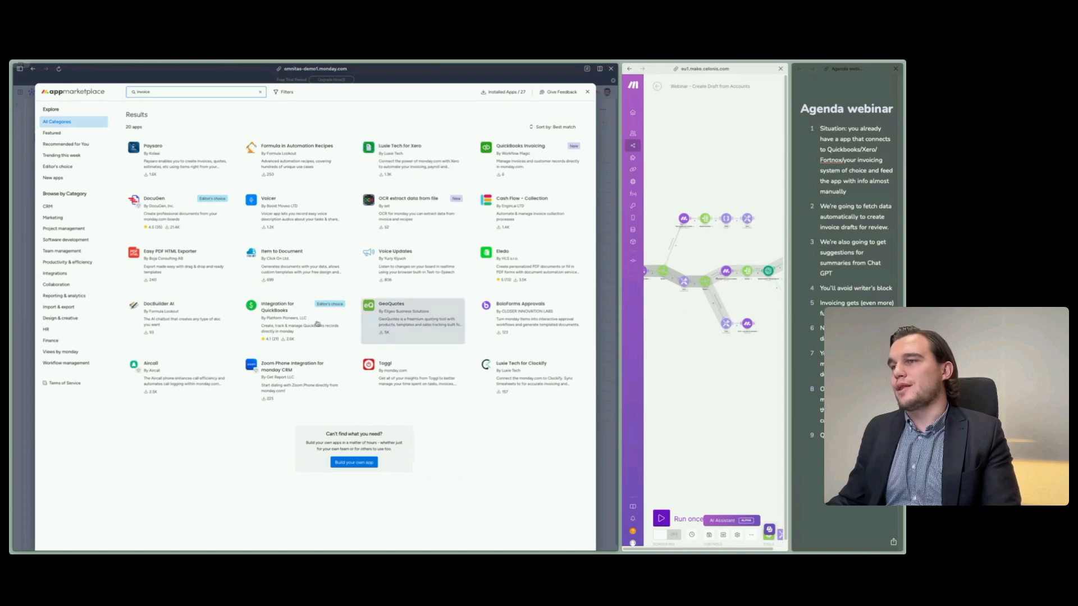
- View the Luxie Tech for Xero listing and its usage instructions, and return to the marketplace results
click(394, 173)
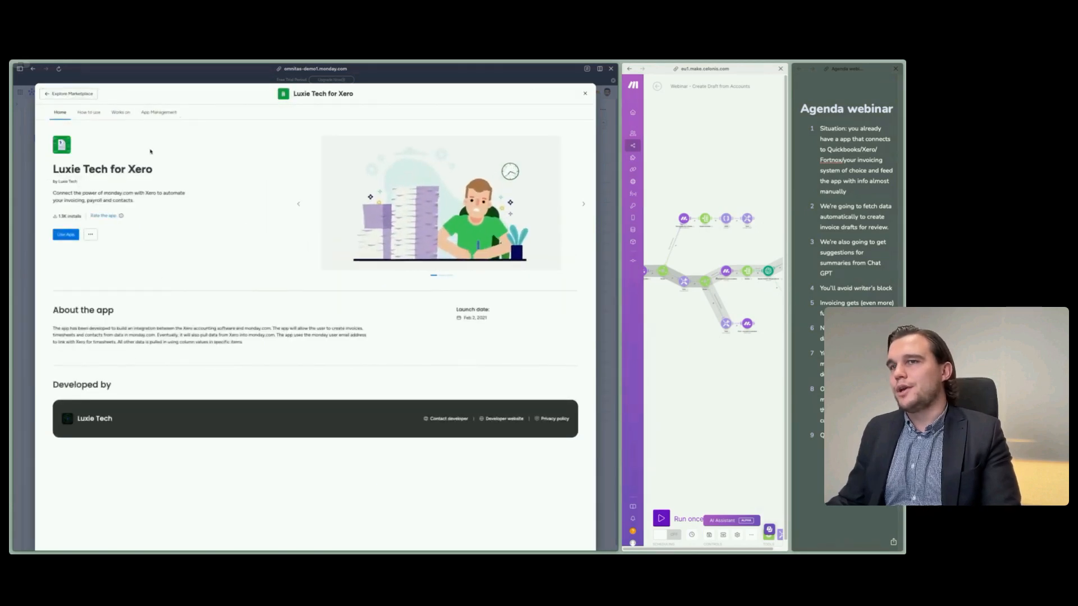
click(88, 112)
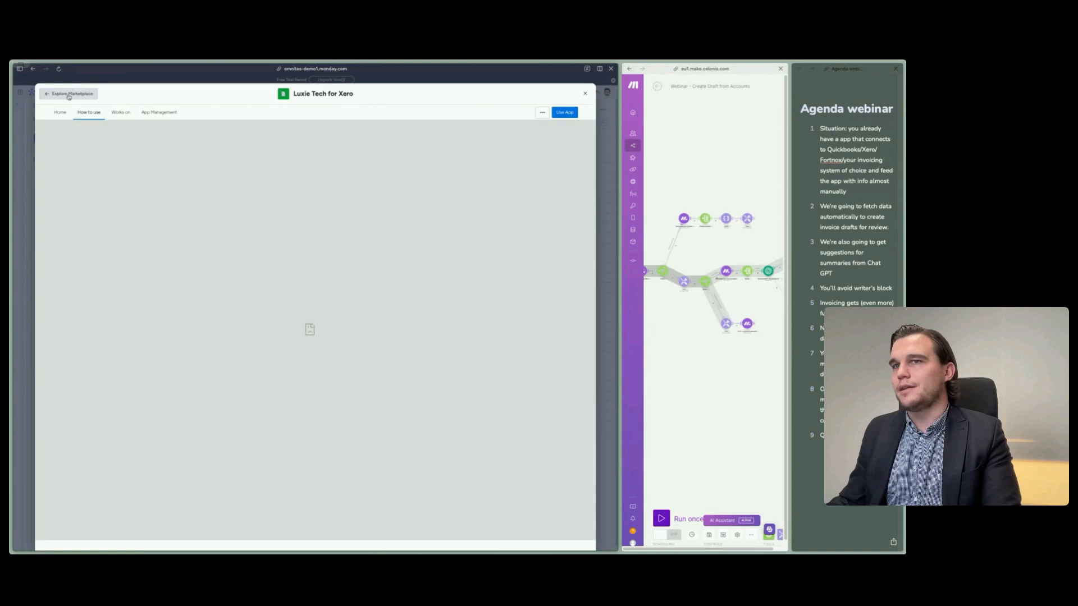
click(69, 94)
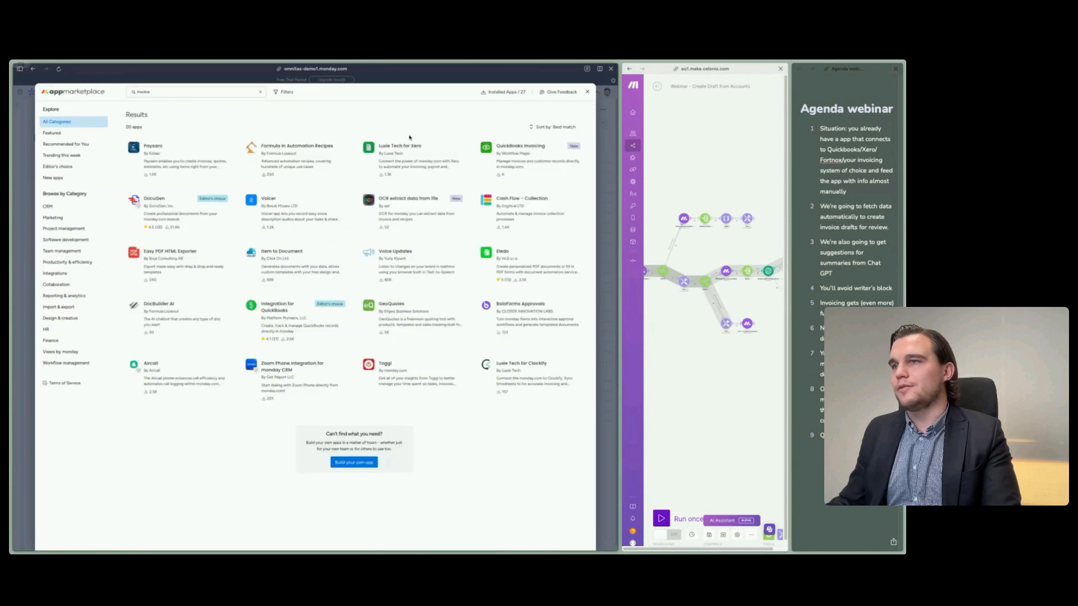
- View the Paysaro and QuickBooks Invoicing app listings, returning to the search results after each
click(169, 160)
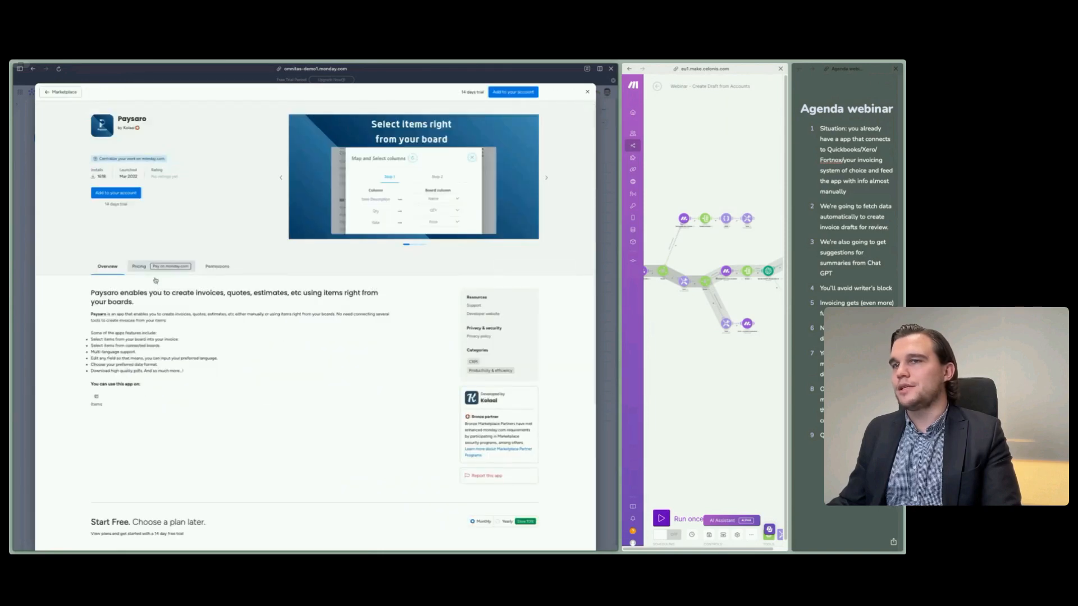
click(58, 97)
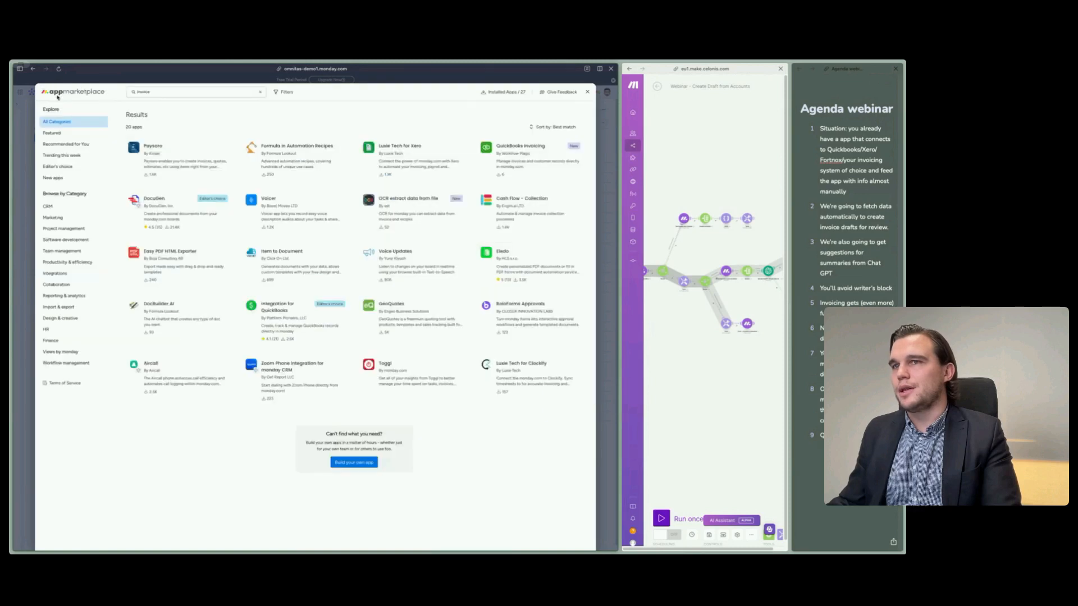
click(495, 163)
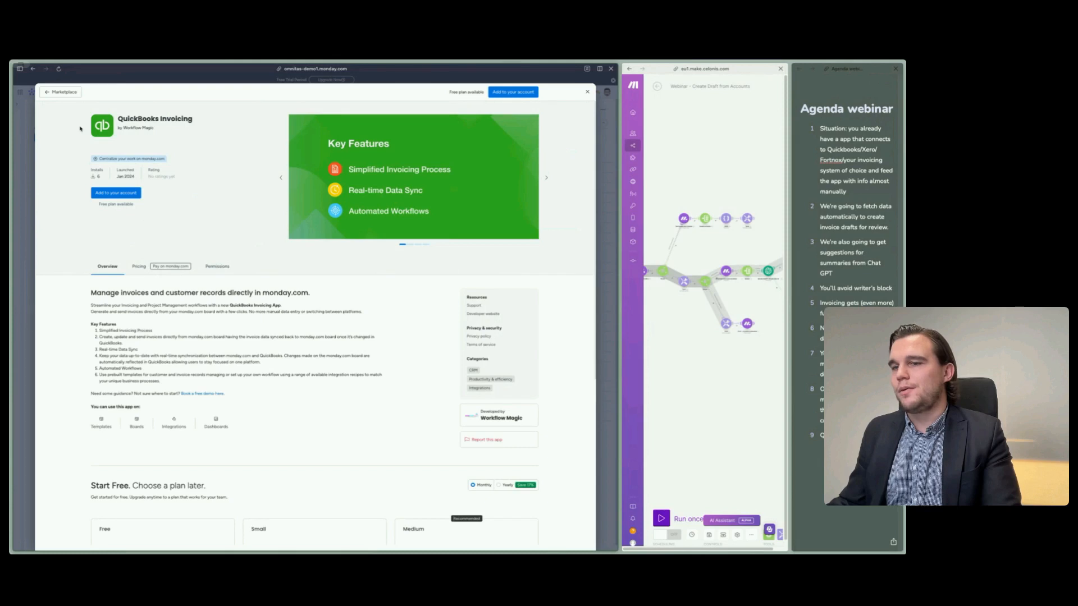
click(63, 92)
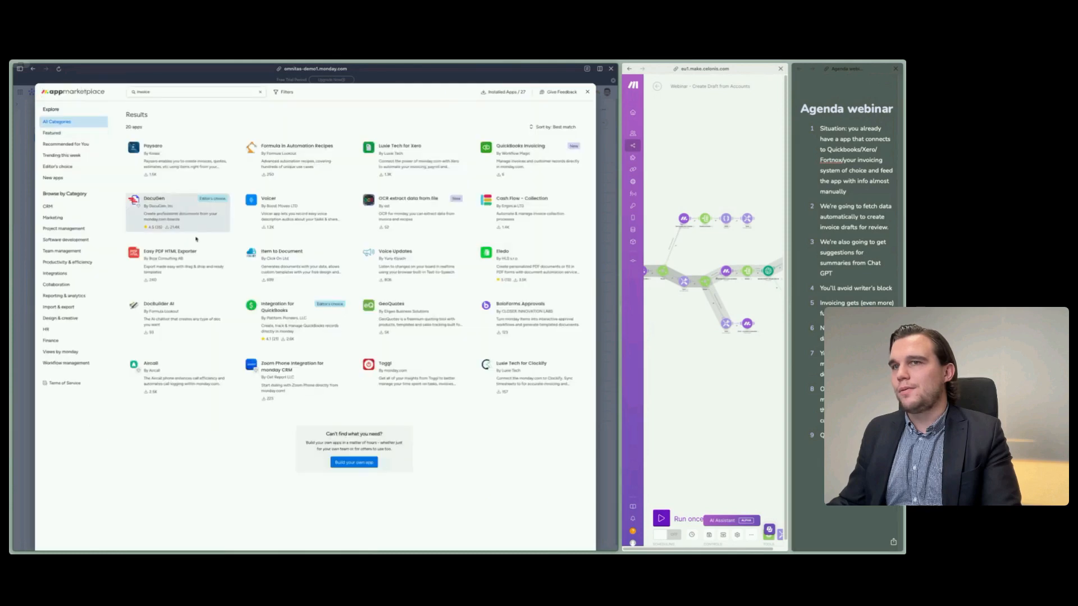
- Read through the features and permissions of the Integration for QuickBooks app and return to the results
click(283, 318)
scroll(315, 439, down, 5)
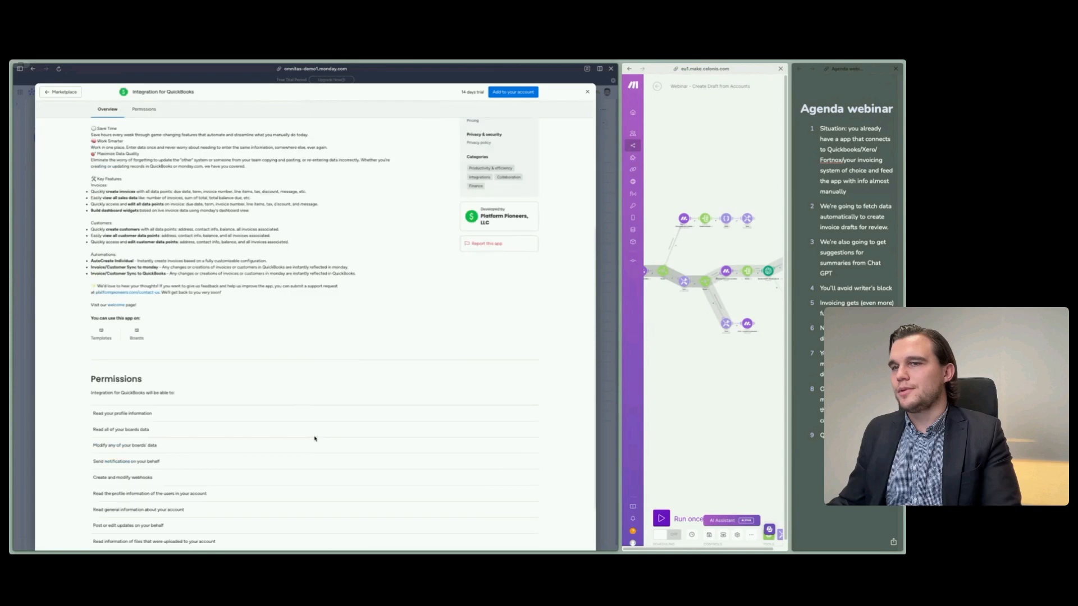
scroll(315, 438, down, 2)
scroll(315, 438, up, 5)
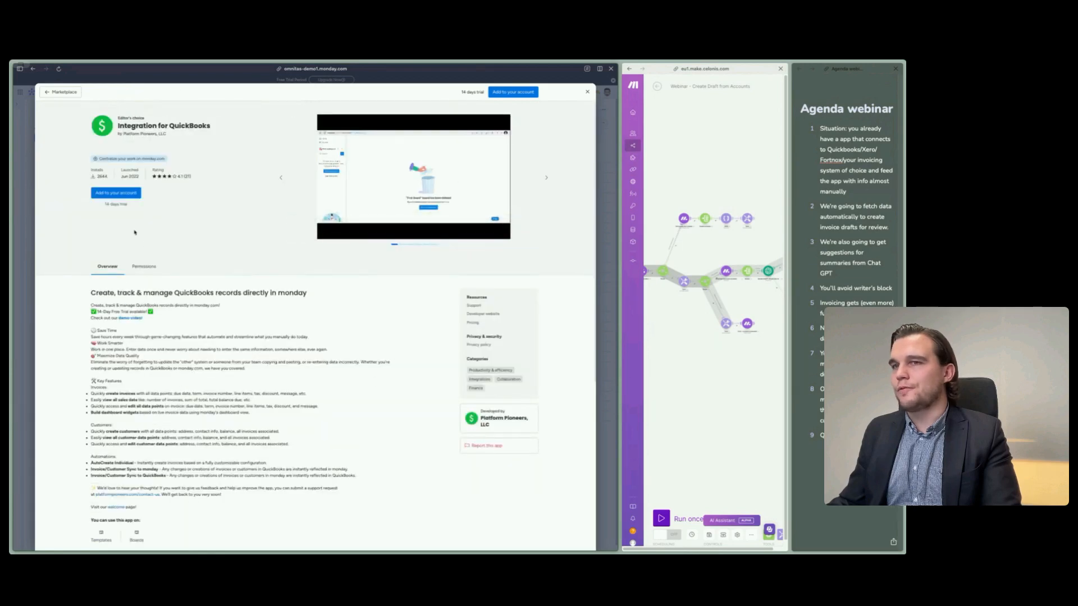
click(65, 92)
- Reopen Luxie Tech for Xero, examine the building blocks it works on, and go back to the Invoices board
click(392, 175)
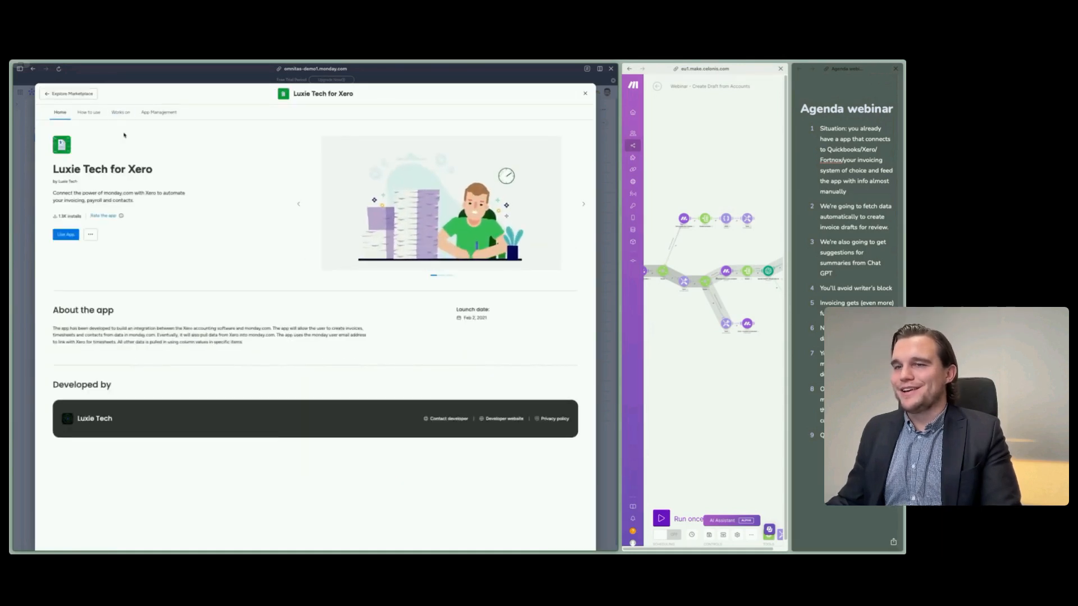
click(121, 112)
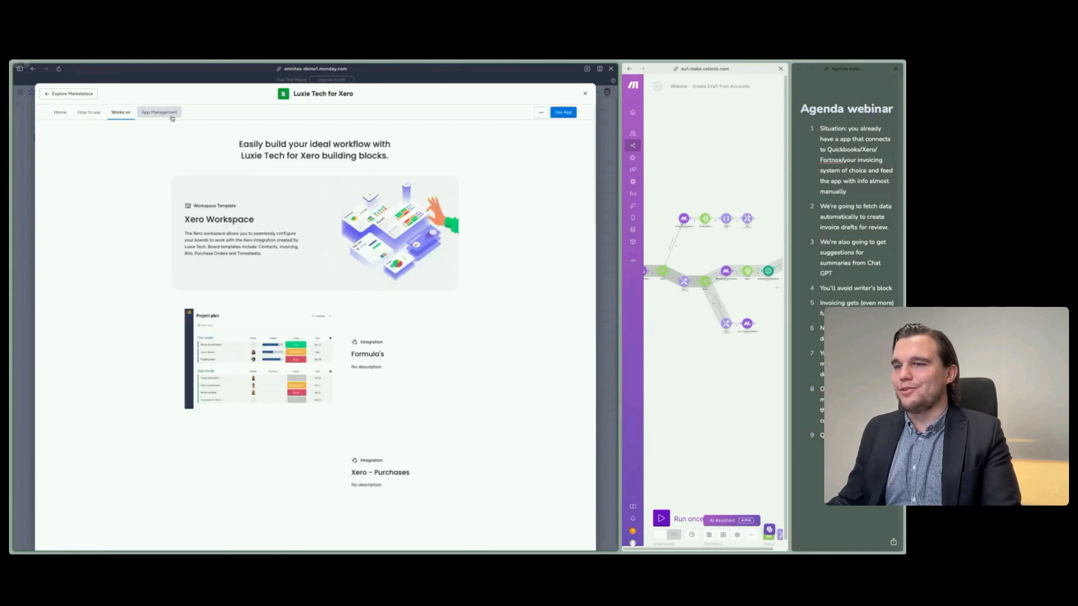
scroll(428, 365, down, 3)
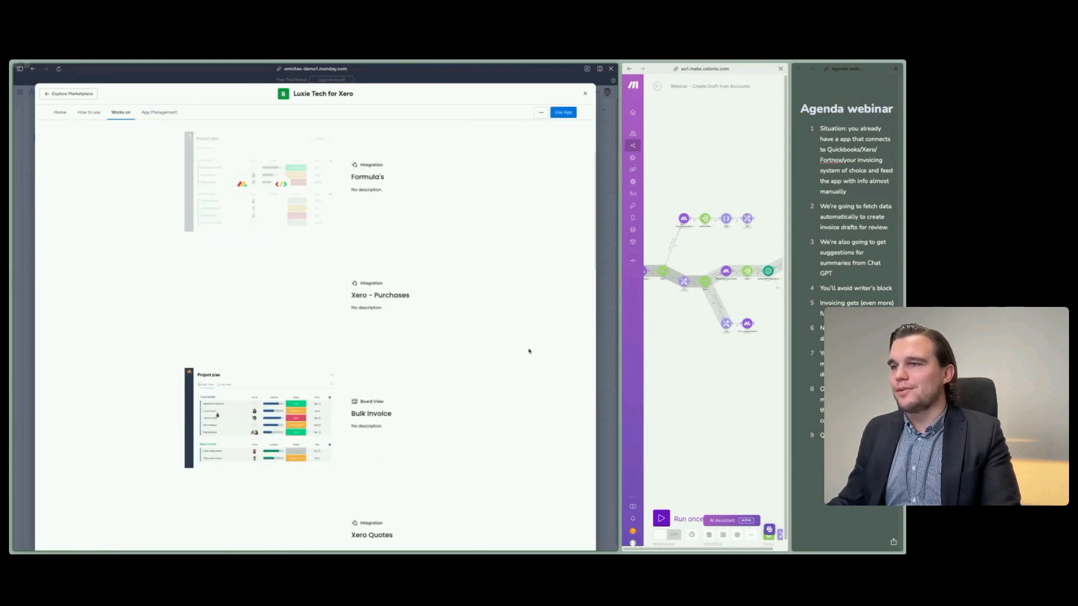
scroll(529, 351, down, 5)
scroll(494, 348, up, 2)
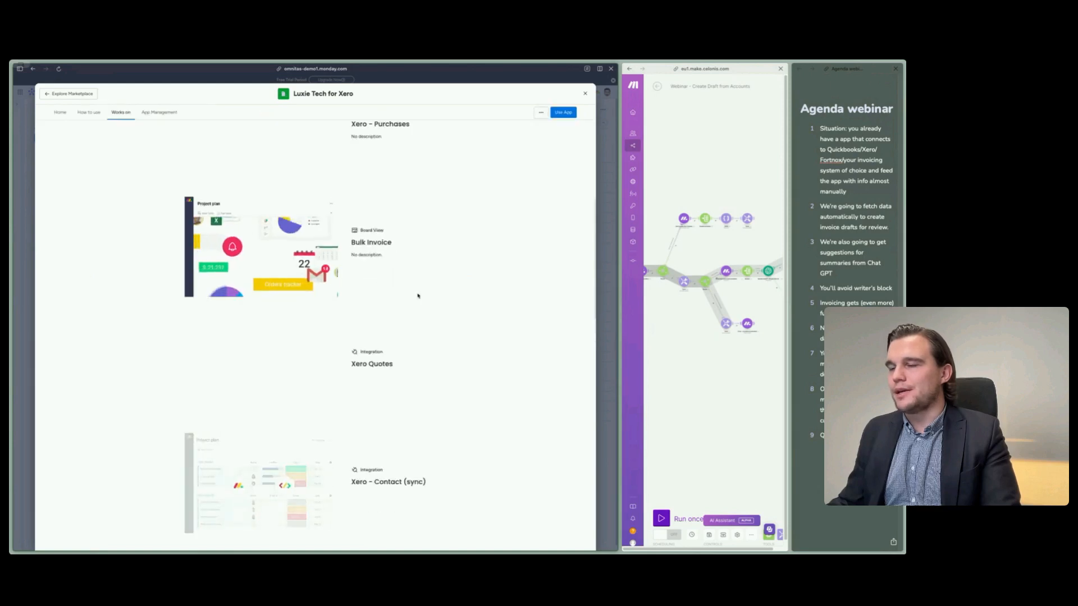
scroll(481, 421, down, 3)
scroll(485, 424, down, 4)
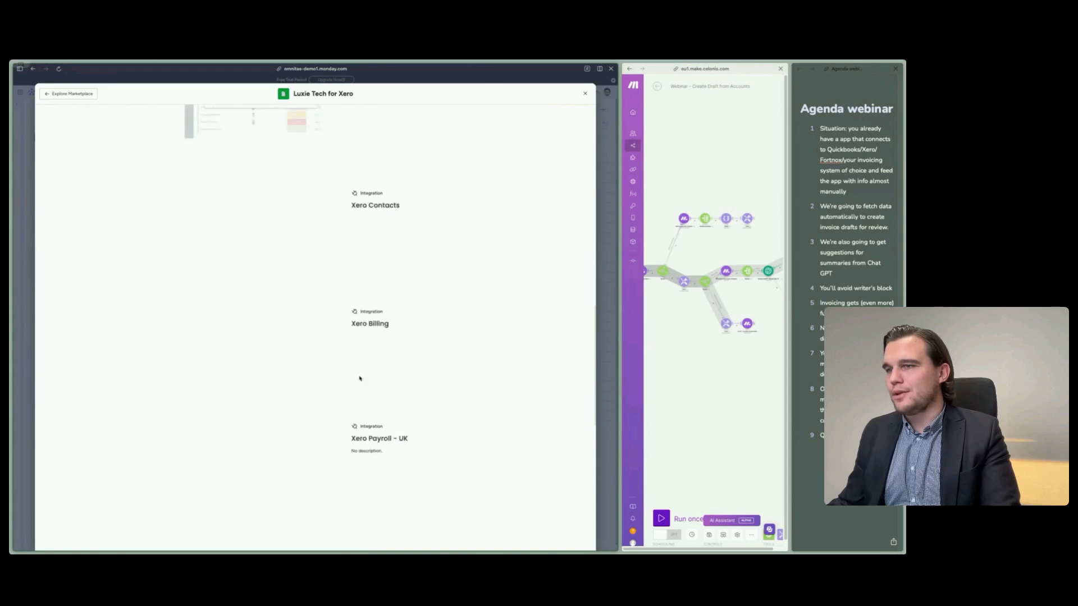
scroll(505, 413, down, 8)
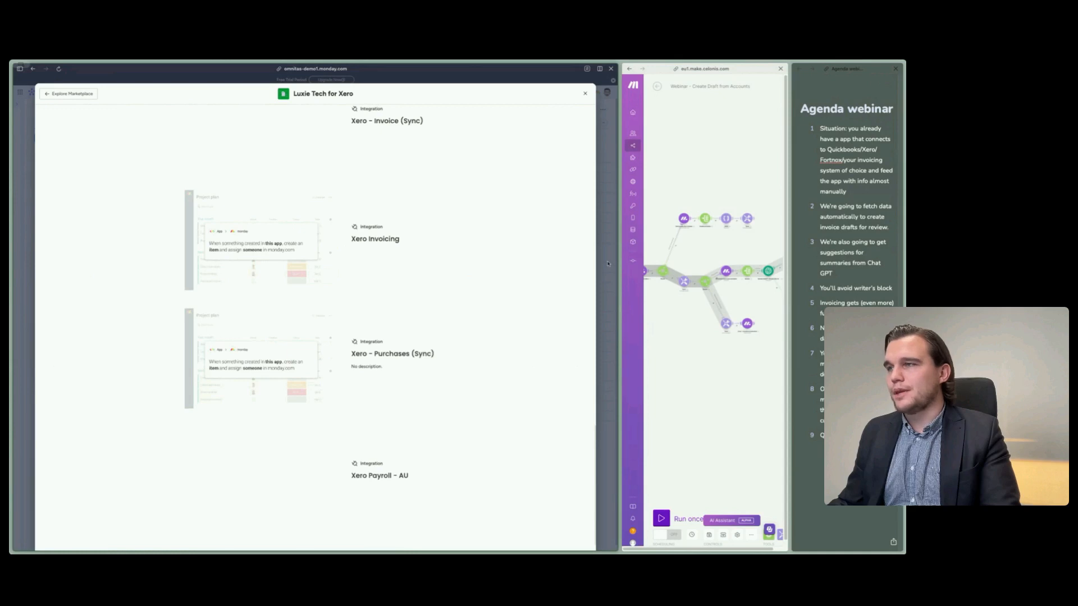
scroll(459, 414, up, 15)
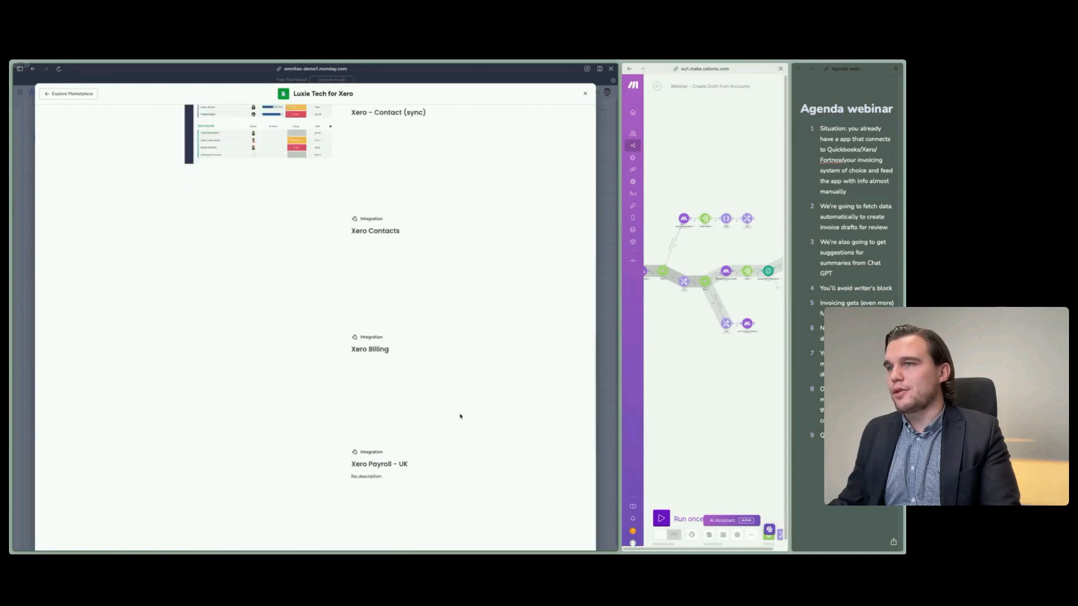
click(560, 115)
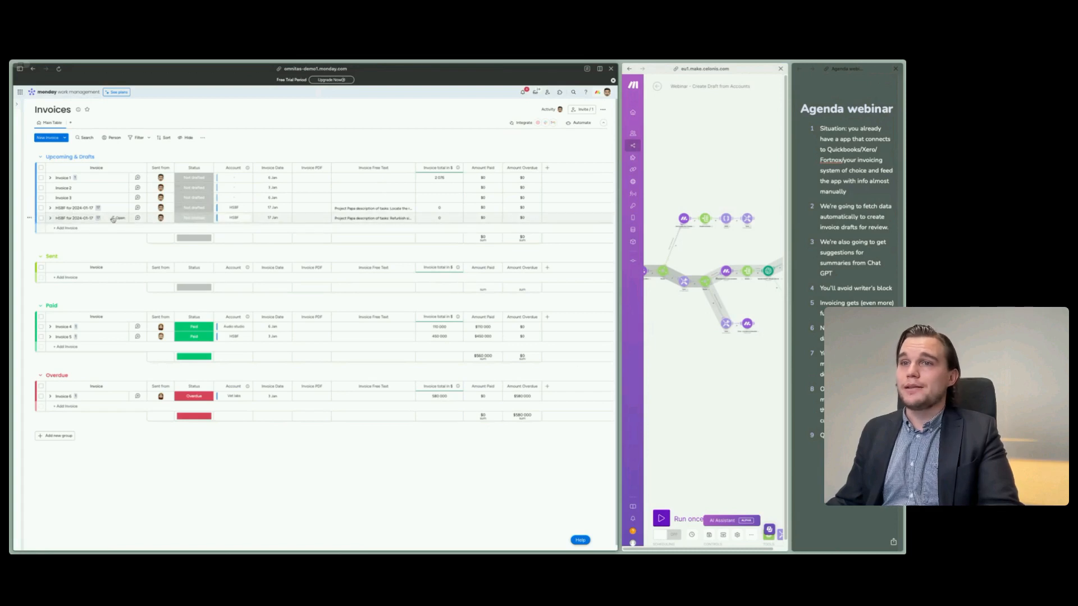
- Check the subitems of the last invoice in Upcoming & Drafts and delete both invoices named for 2024-01-17
click(50, 218)
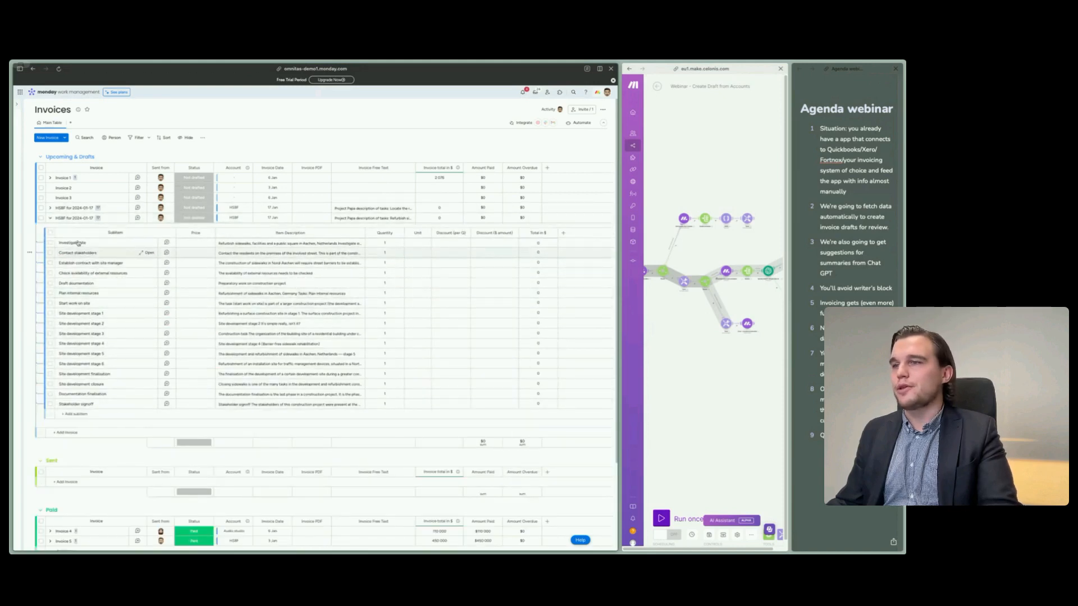
click(50, 218)
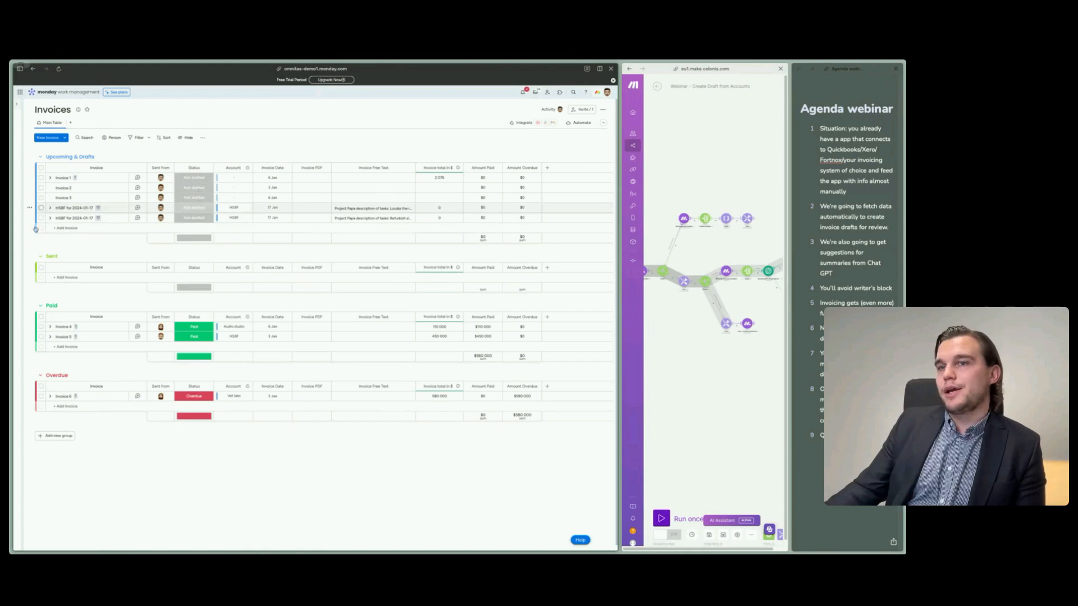
click(41, 208)
click(41, 218)
click(348, 530)
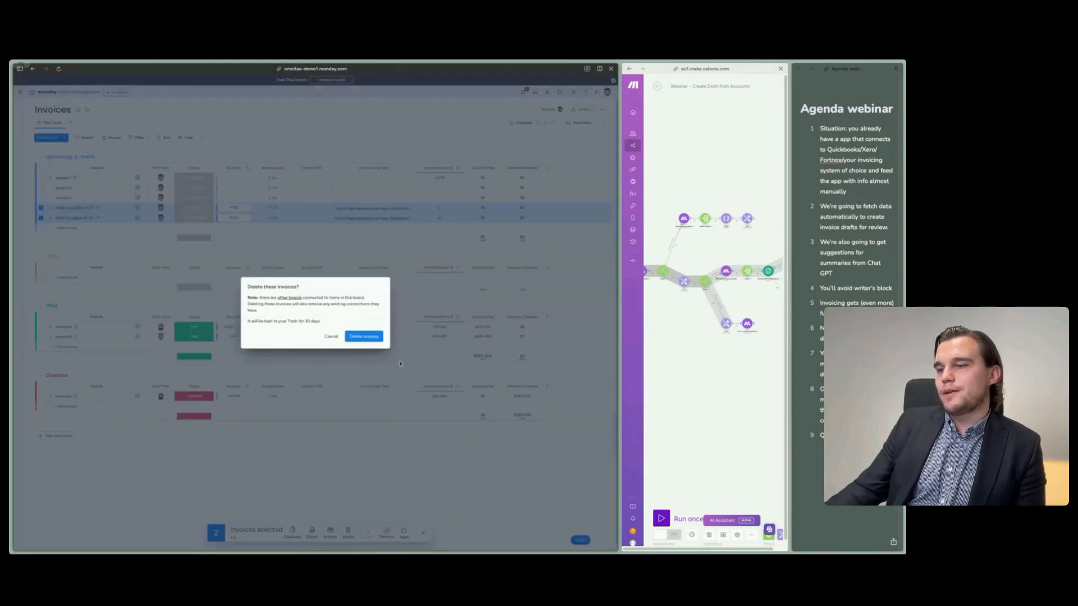
click(364, 335)
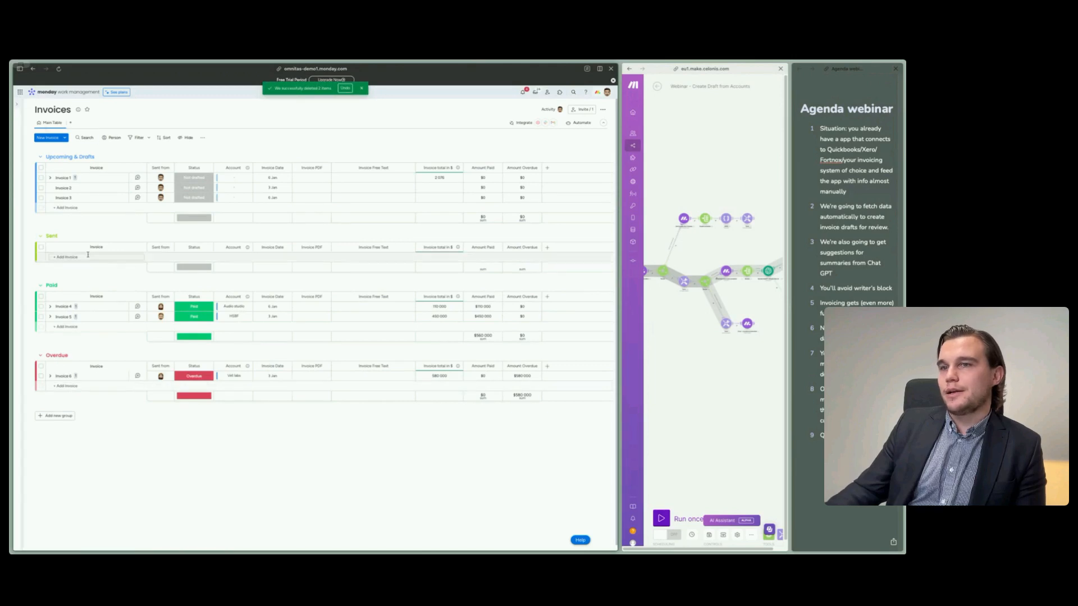
- Enter "description" as the item description of Invoice 1's Item 1 subitem and collapse the subitems
click(50, 178)
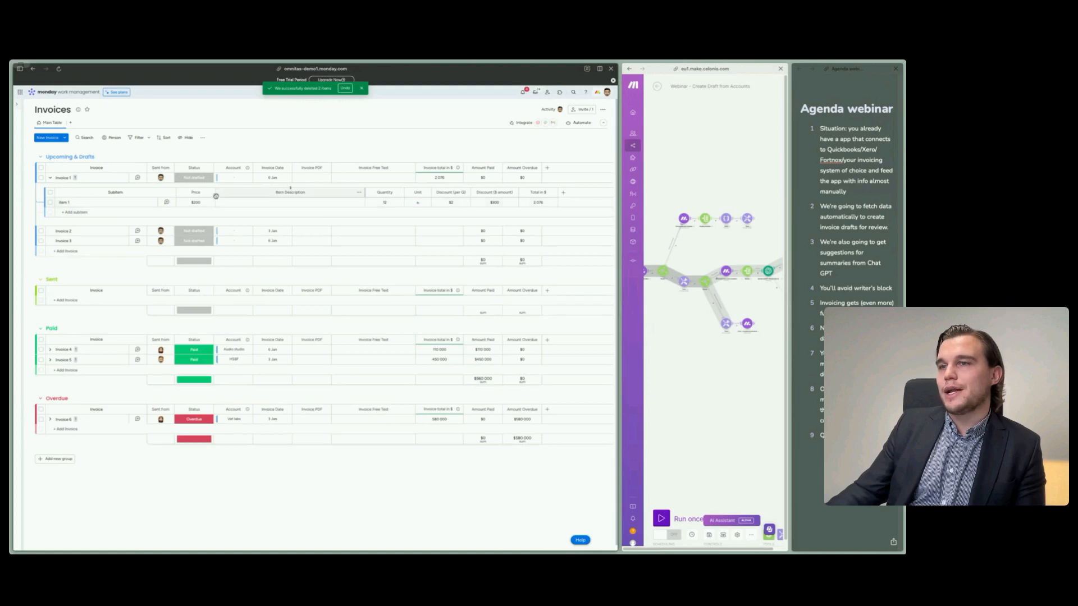
click(287, 201)
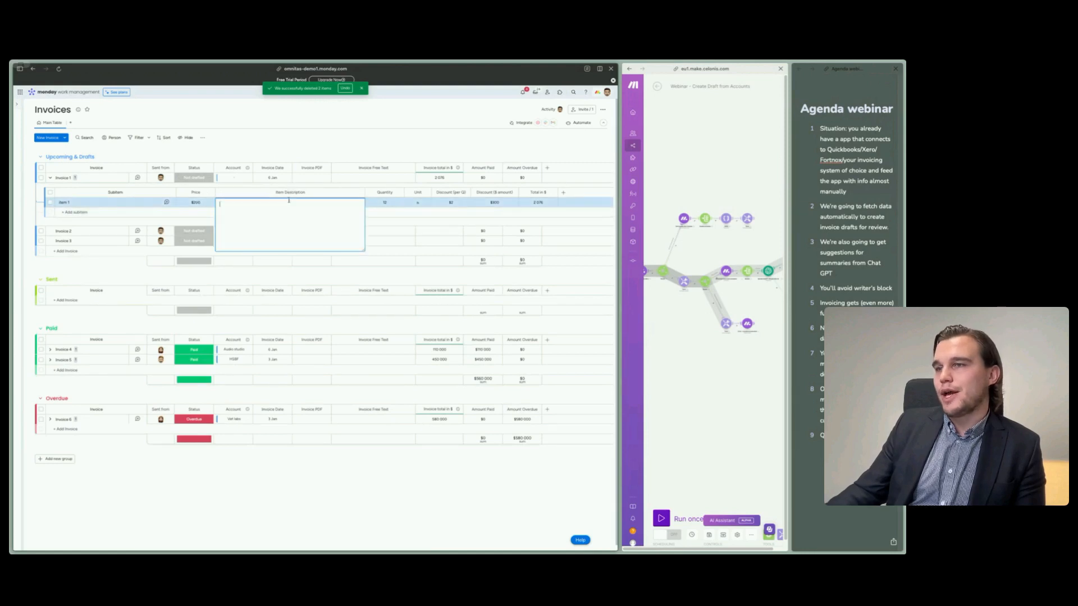
text(description)
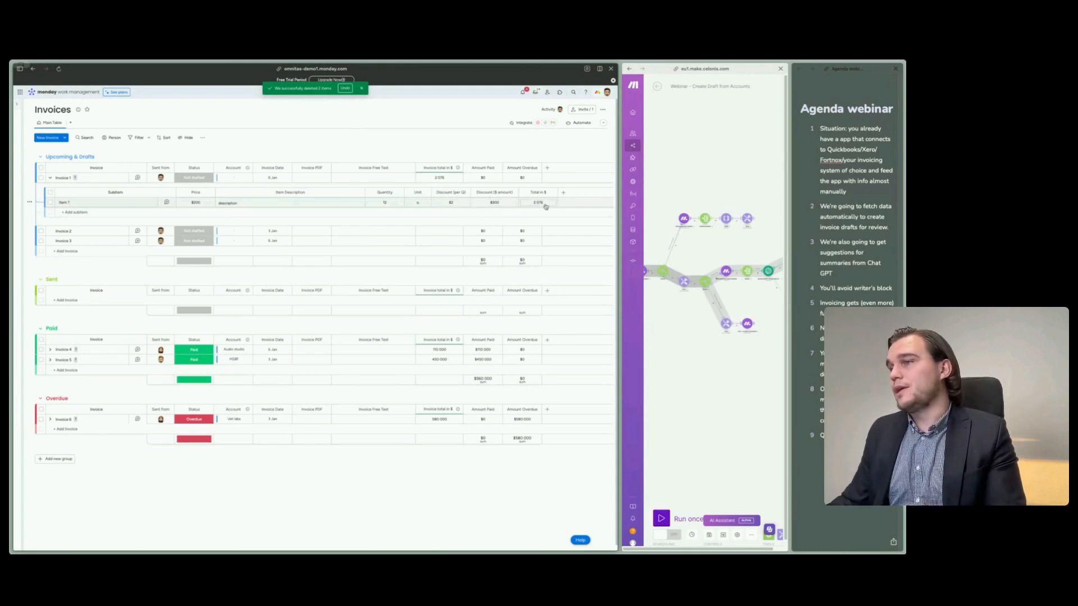
click(50, 177)
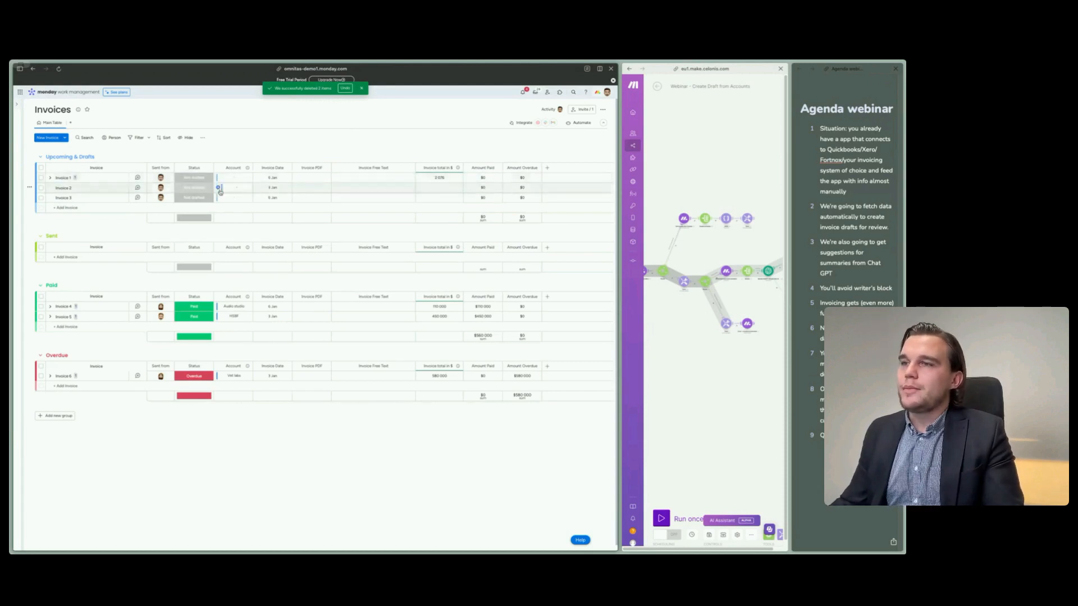
- View the status labels and the selectable accounts for Invoice 1, leaving both fields unchanged
click(196, 178)
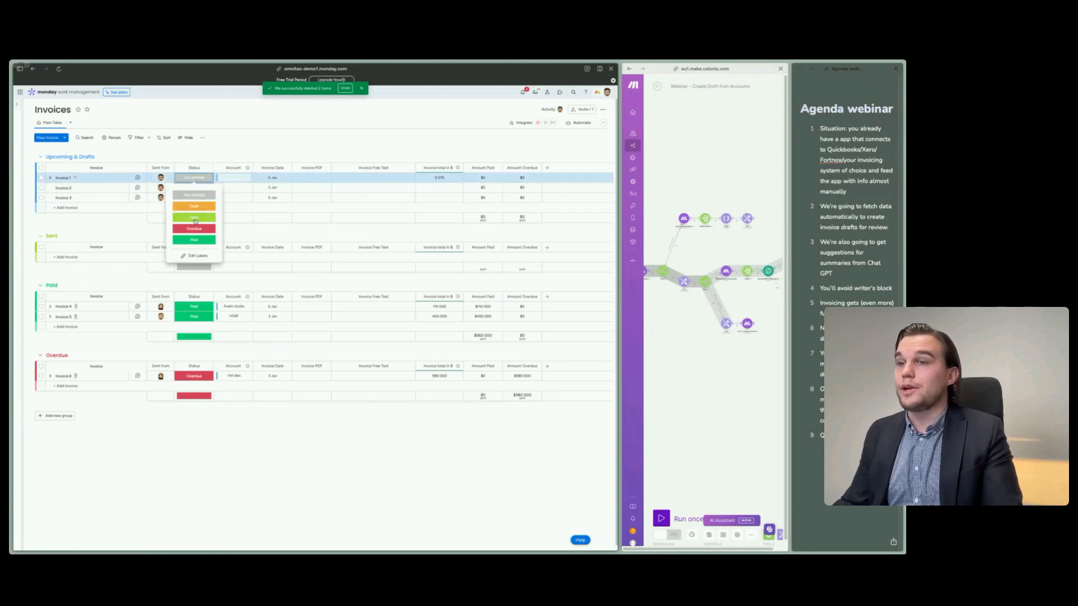
click(119, 231)
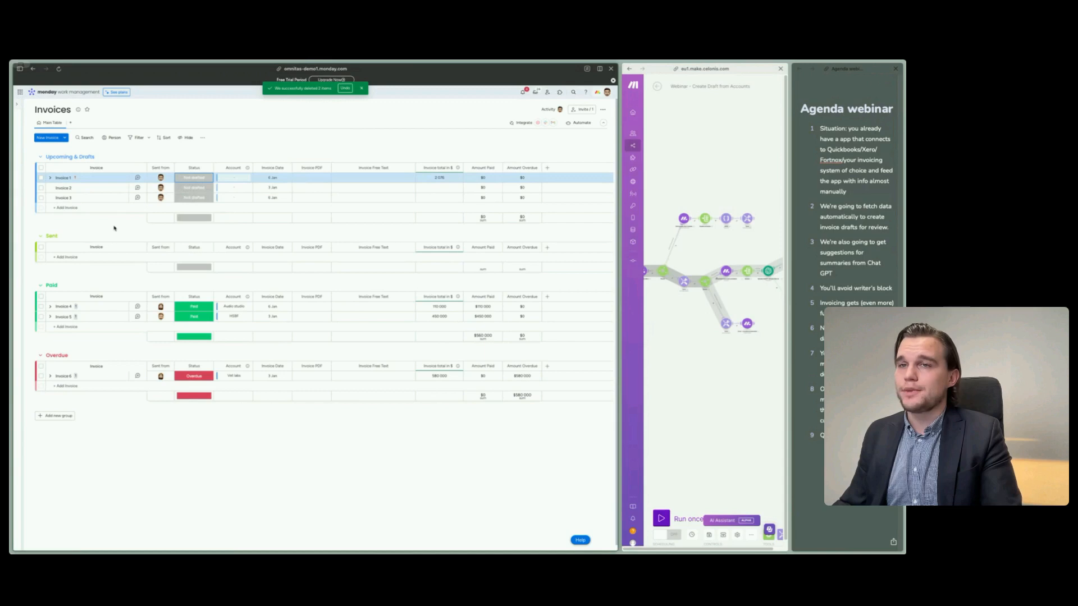
click(233, 178)
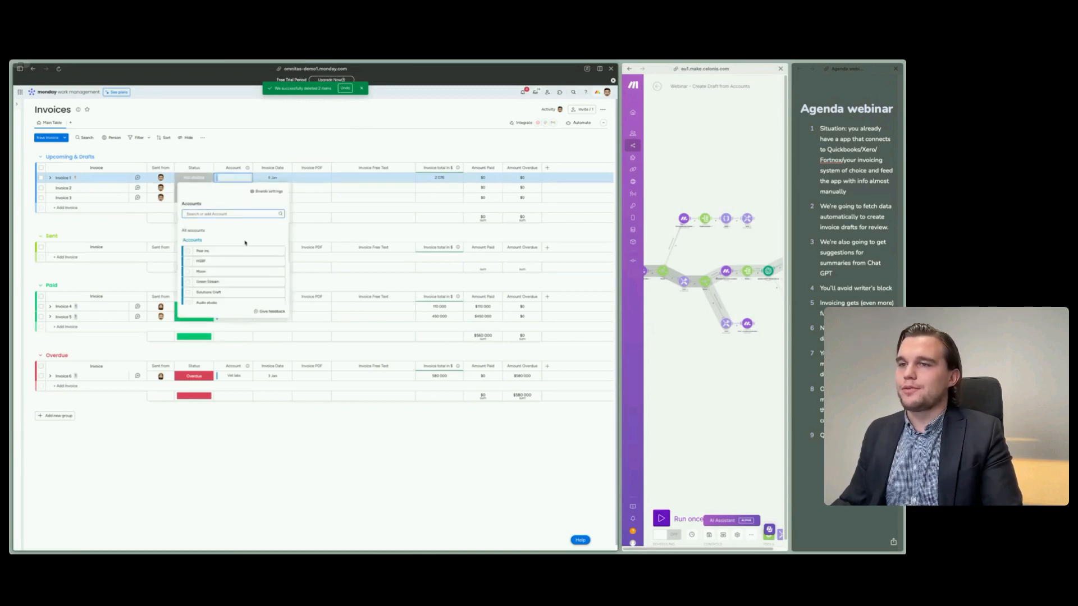
click(114, 221)
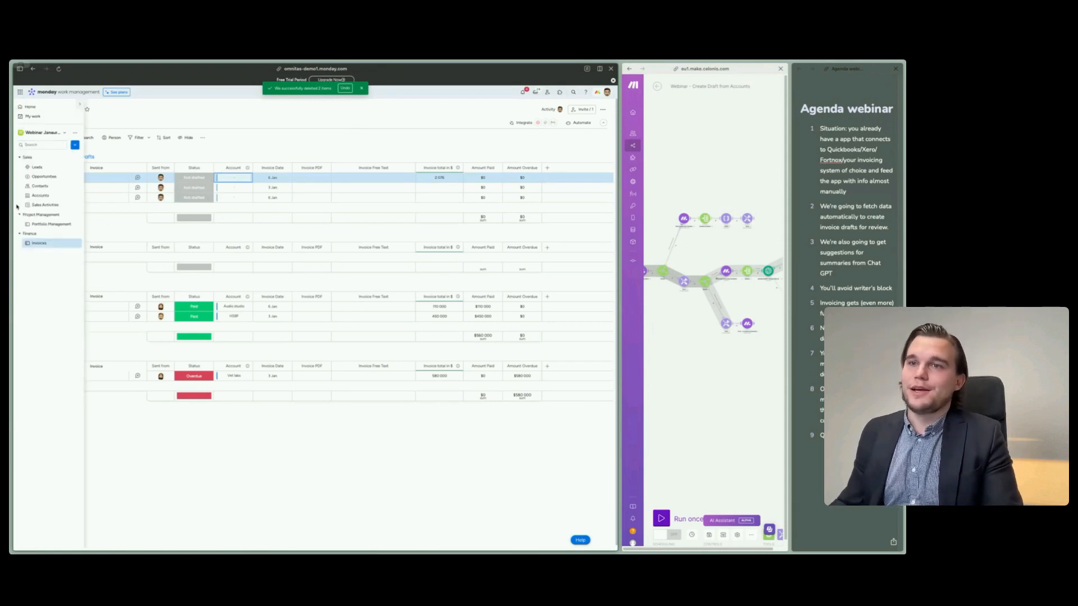
- On the Portfolio Management board, set the status of Project Alpha's subitems from Investigate site through Draft documentation to Done
click(37, 225)
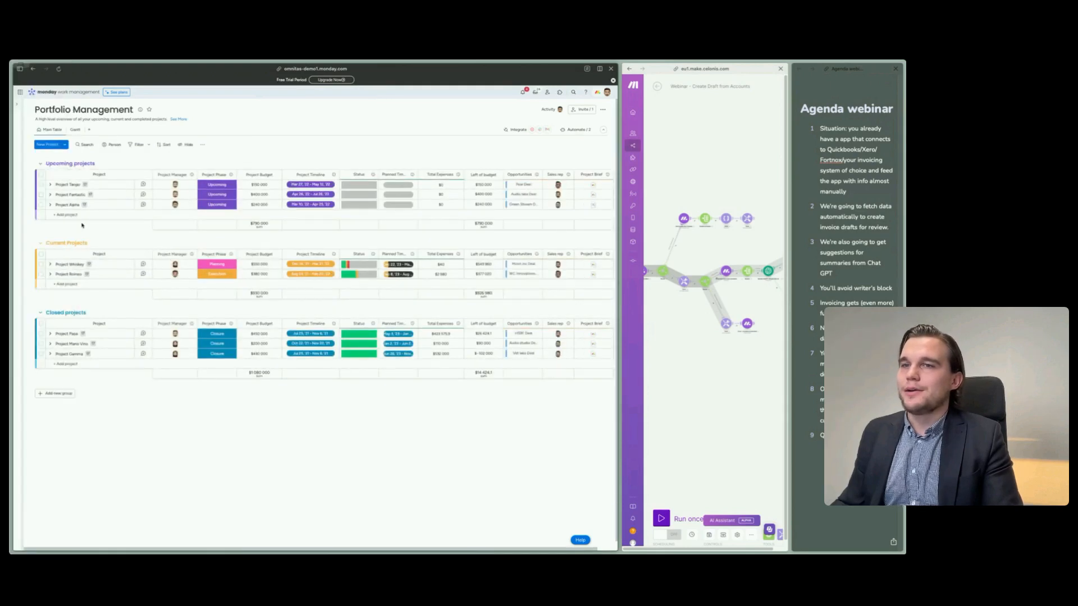
click(50, 206)
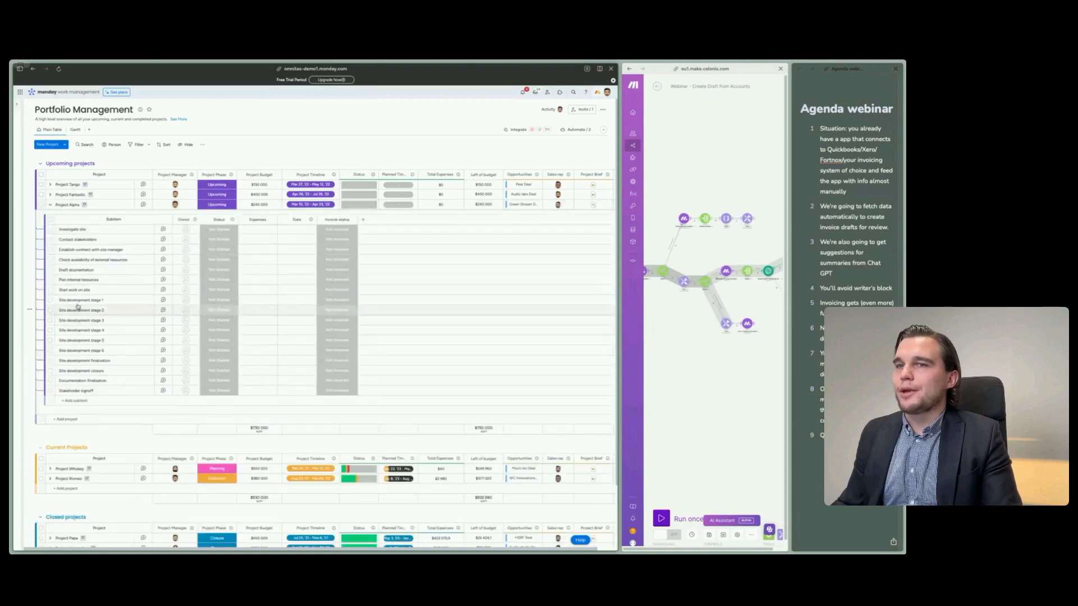
click(50, 230)
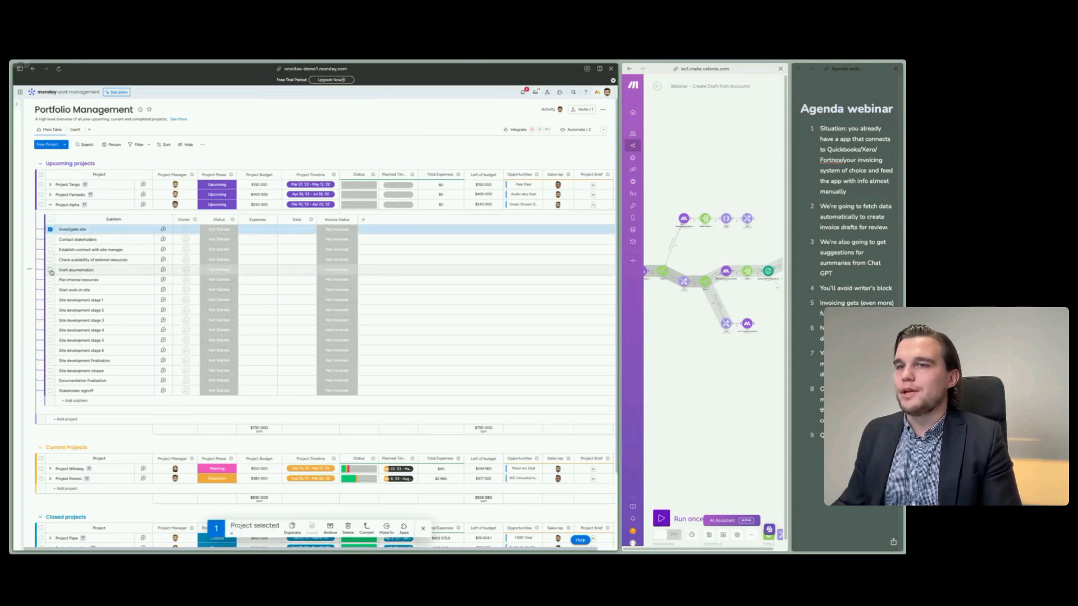
shift+click(50, 270)
click(219, 256)
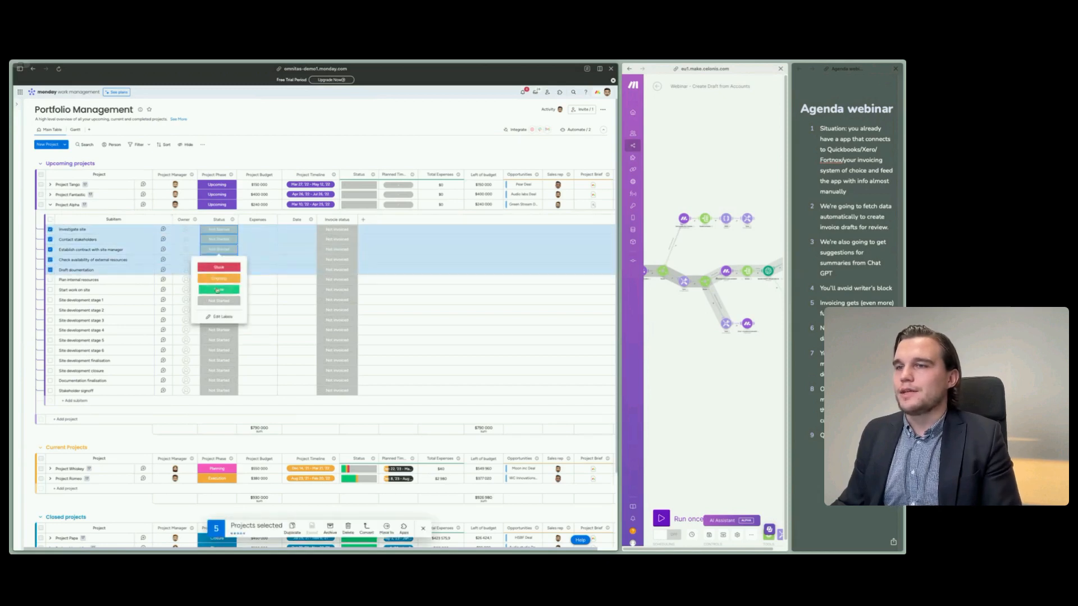
click(219, 286)
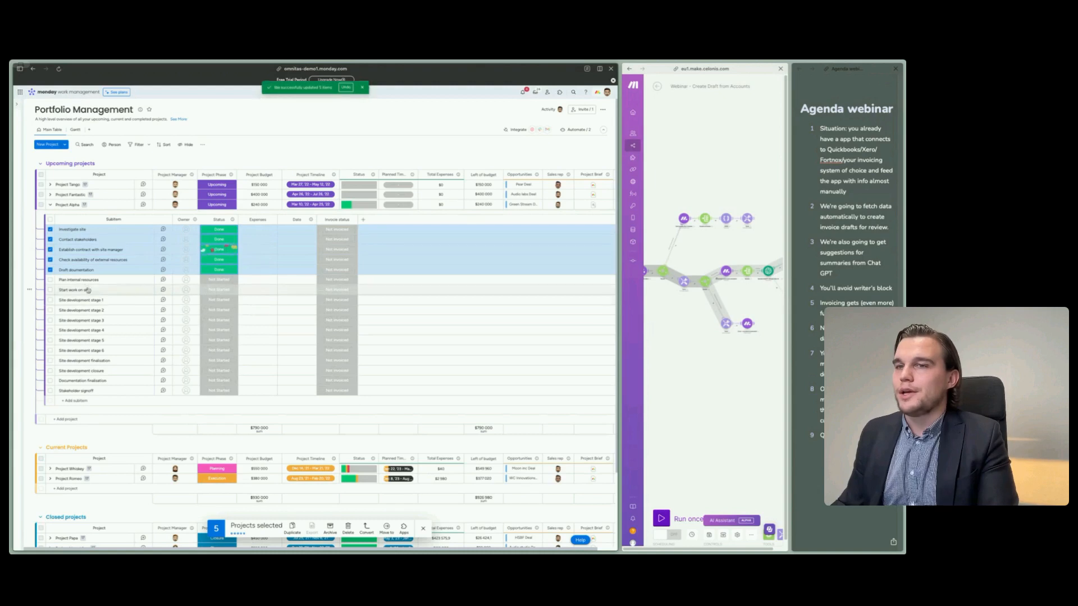
key(Escape)
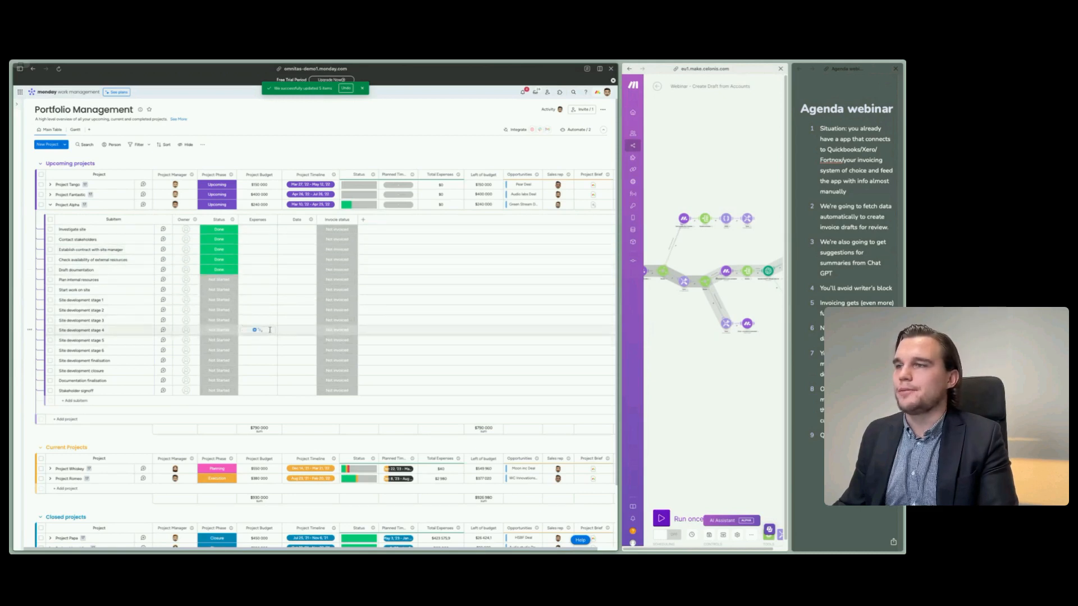
- Review the Portfolio Management project groups, check the Invoices board, and return to Portfolio Management
scroll(270, 330, down, 2)
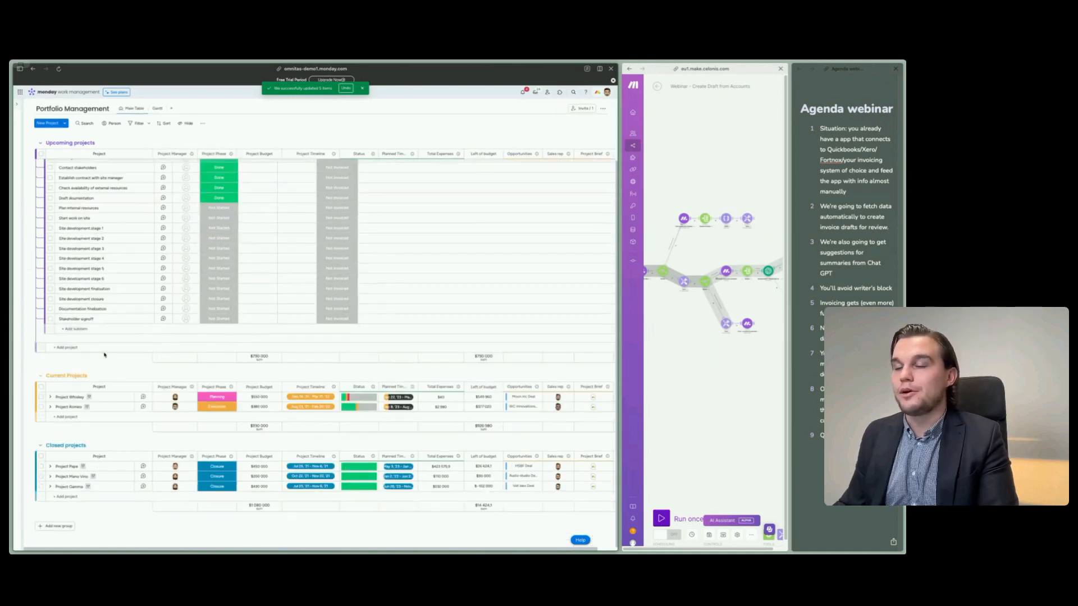
scroll(105, 355, up, 1)
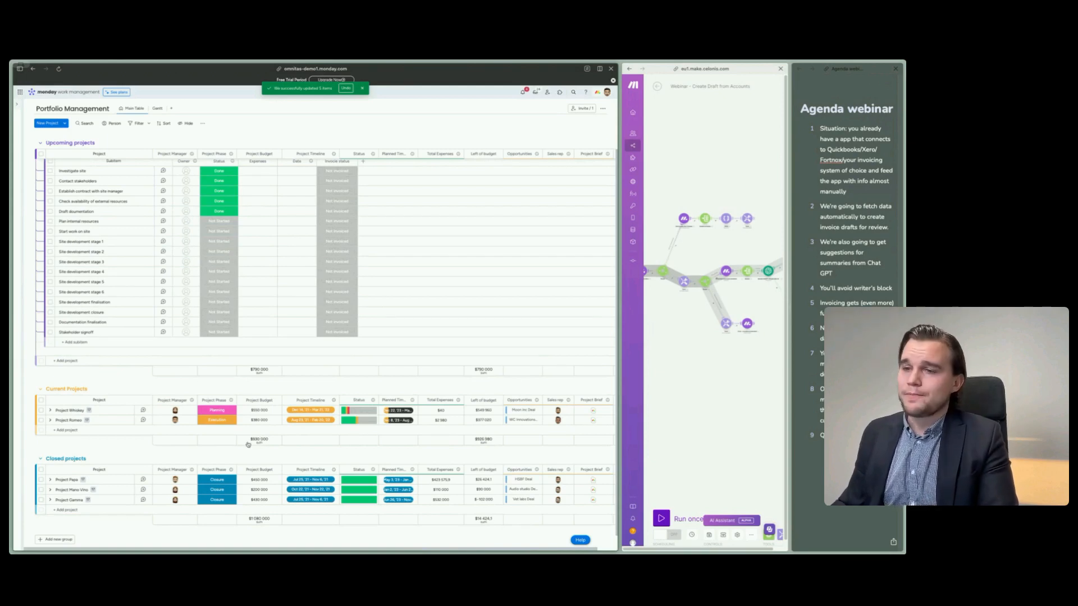
scroll(118, 447, up, 3)
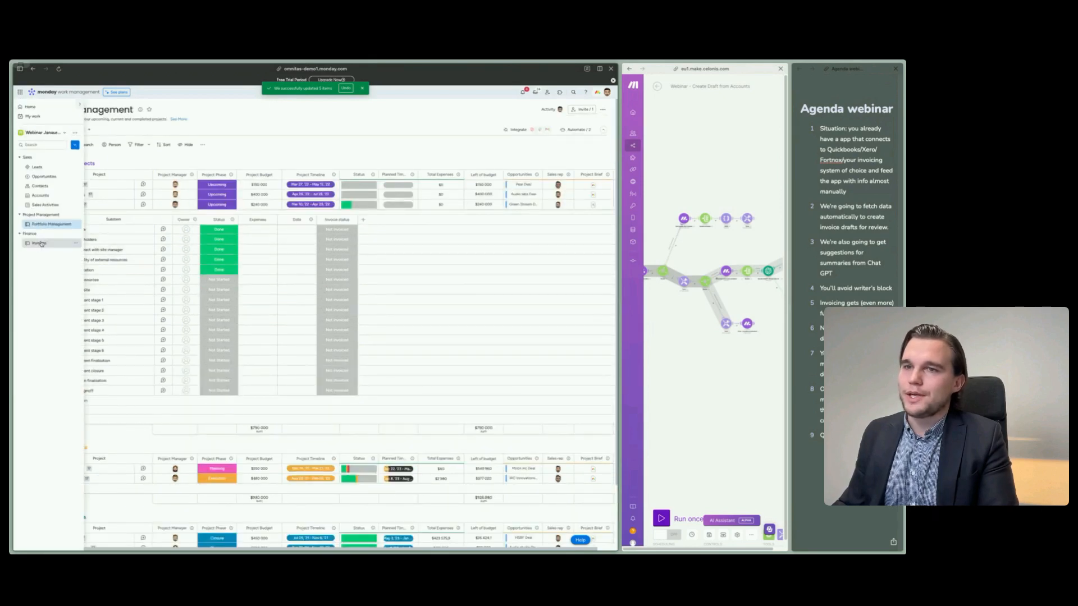
click(41, 243)
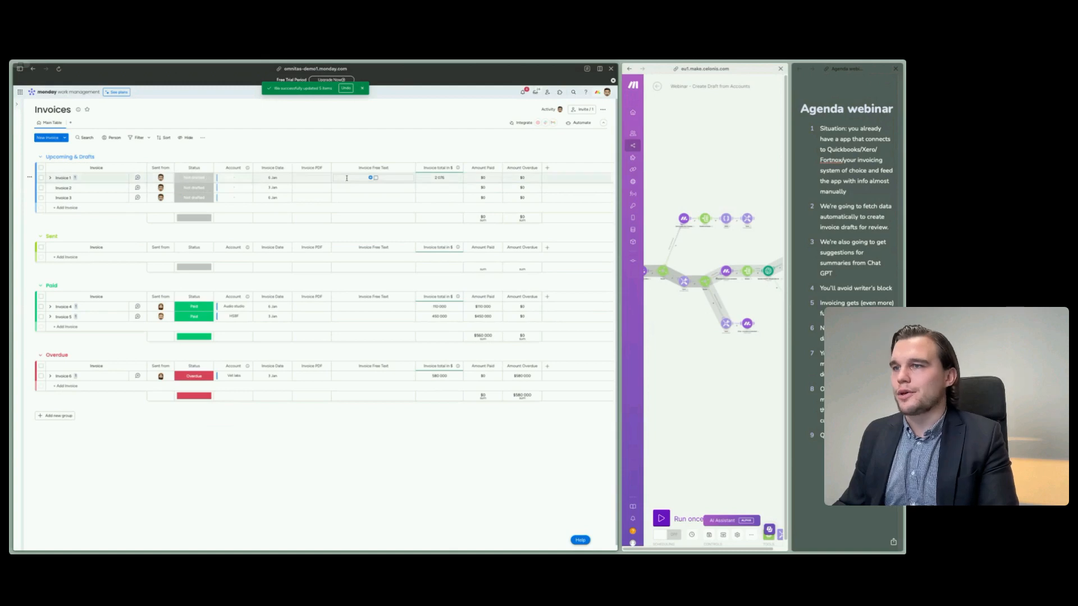
mouse_move(20, 235)
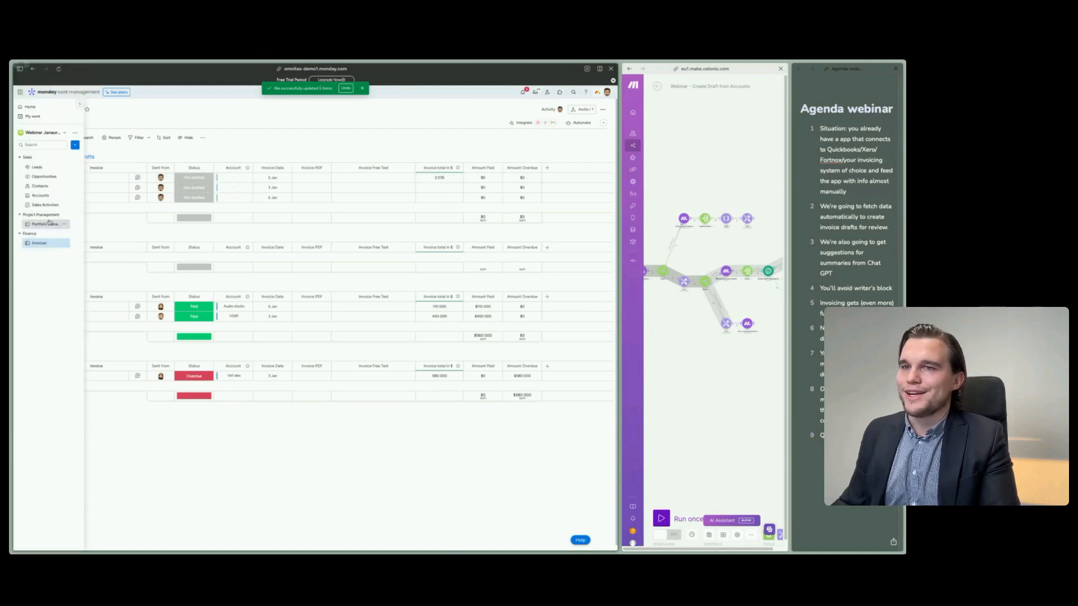
click(49, 225)
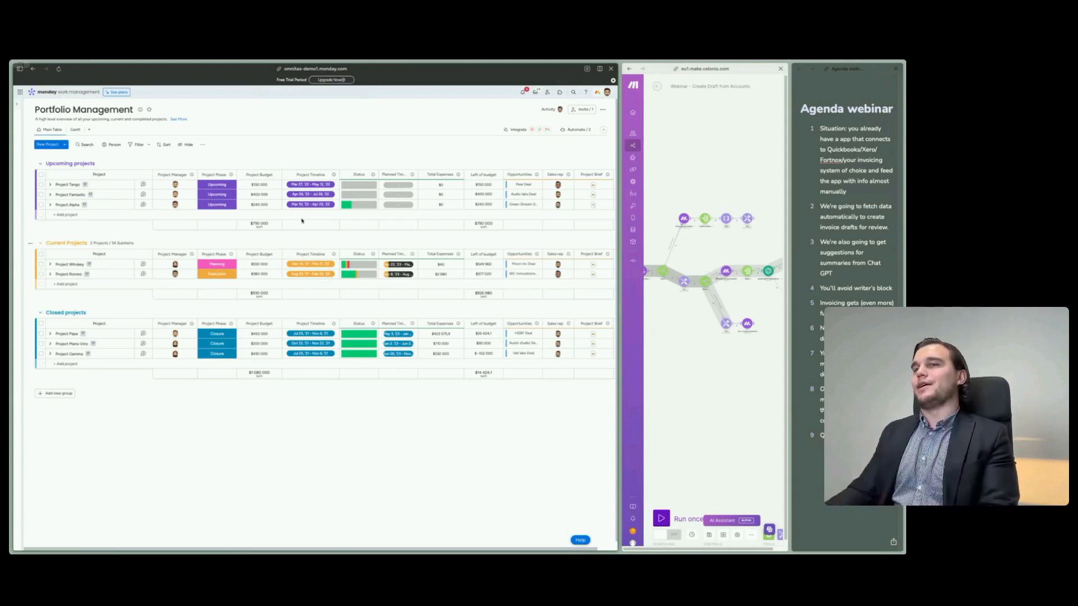
- Go to the Accounts board and view the opportunities linked to Green Stream
mouse_move(16, 199)
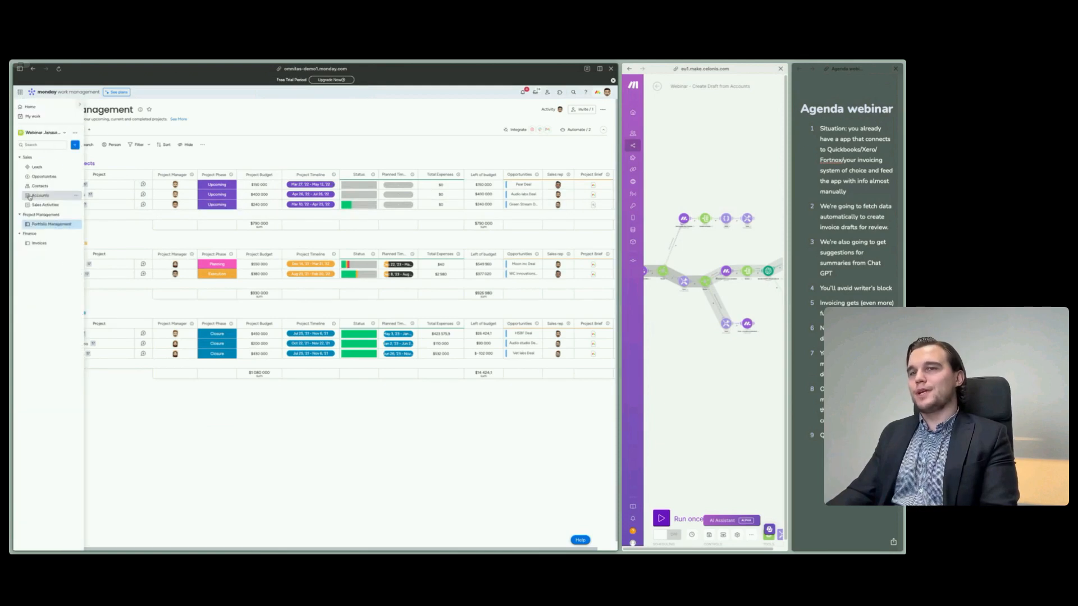
click(41, 196)
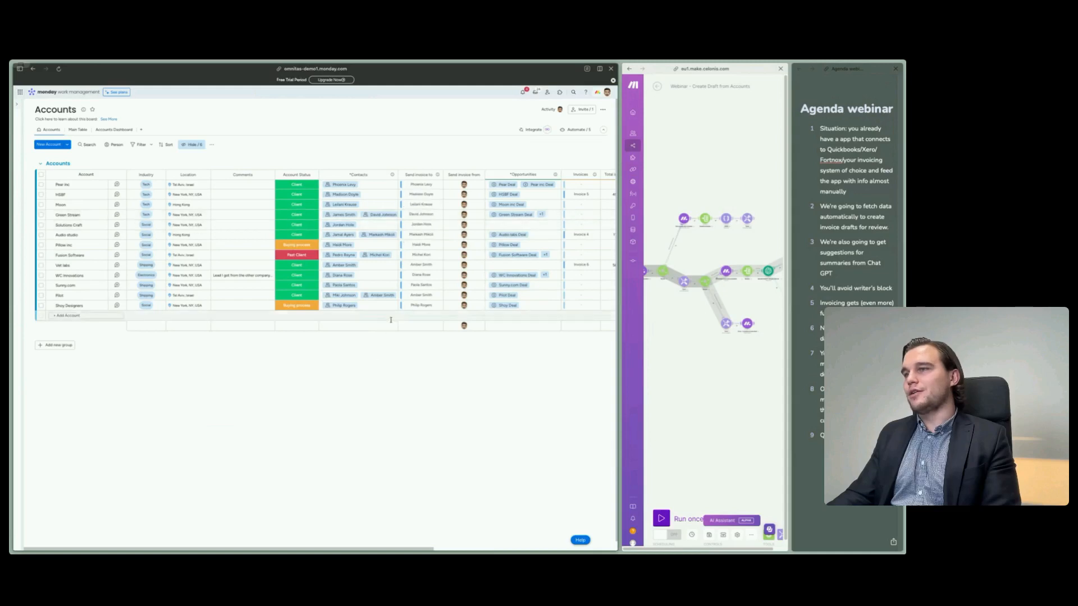
click(545, 218)
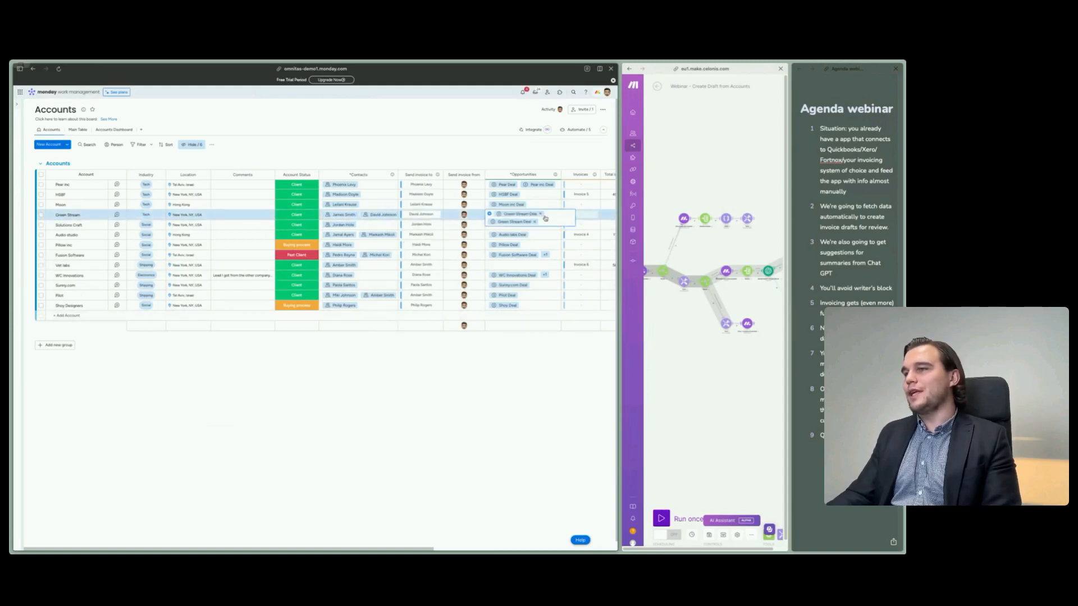
click(484, 437)
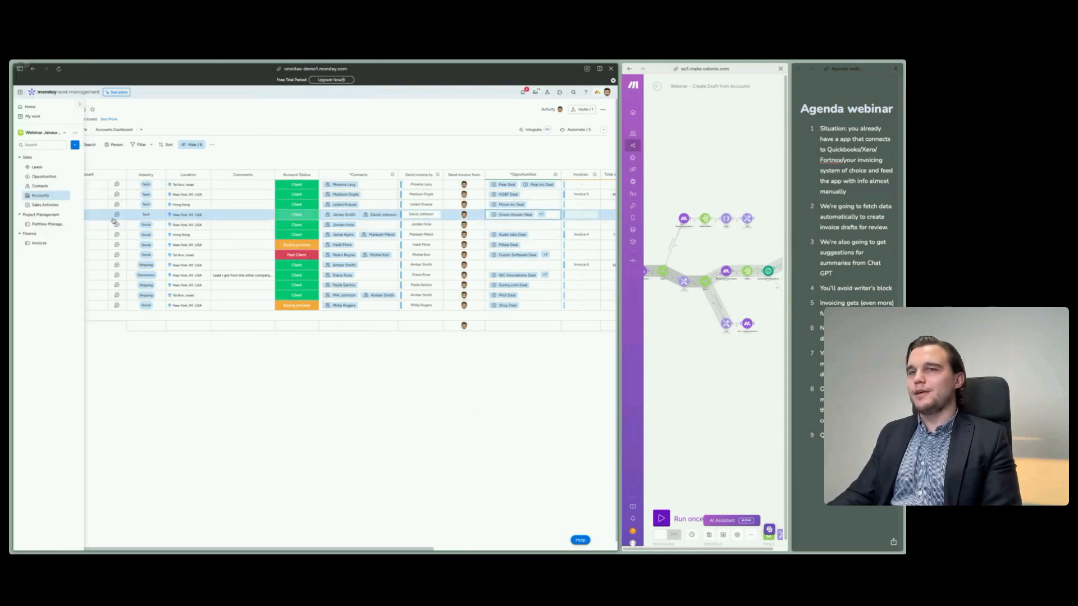
- Open the Green Stream account, examine its company information, contacts and opportunities, and close it
click(100, 216)
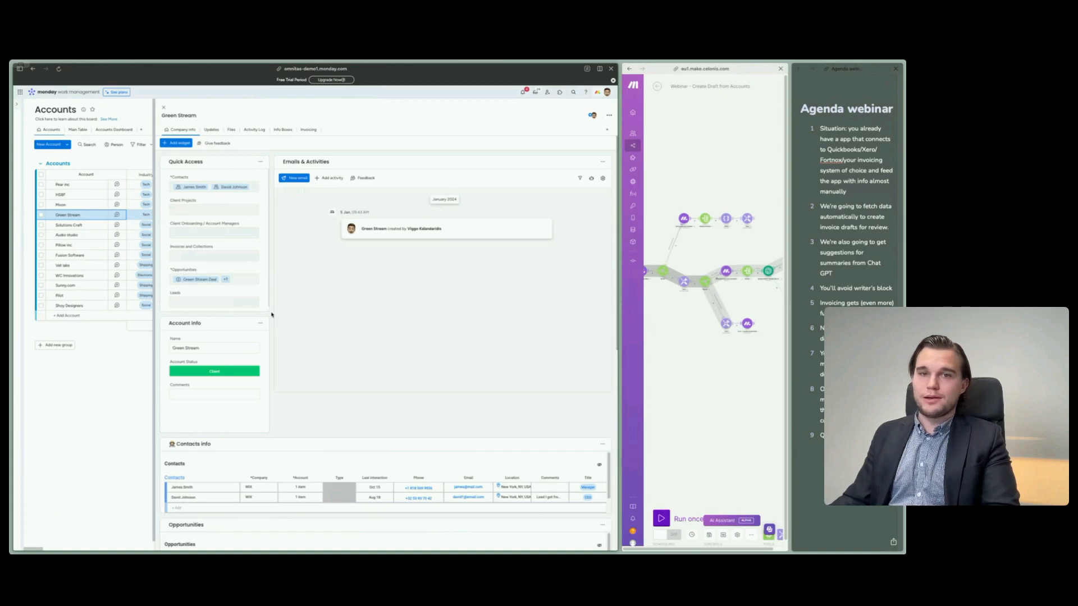
scroll(271, 314, down, 5)
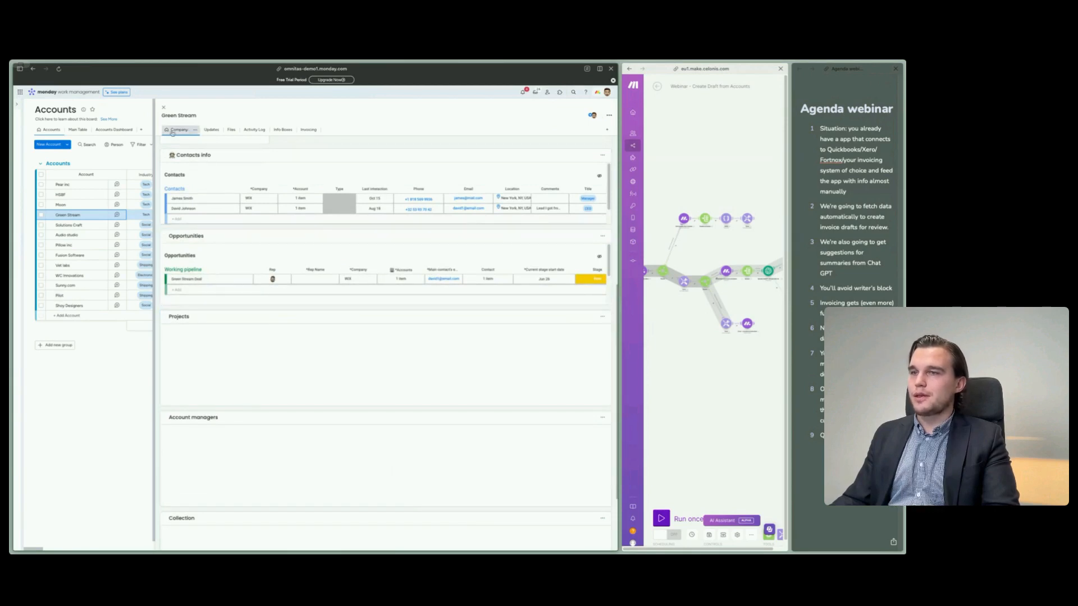
click(164, 107)
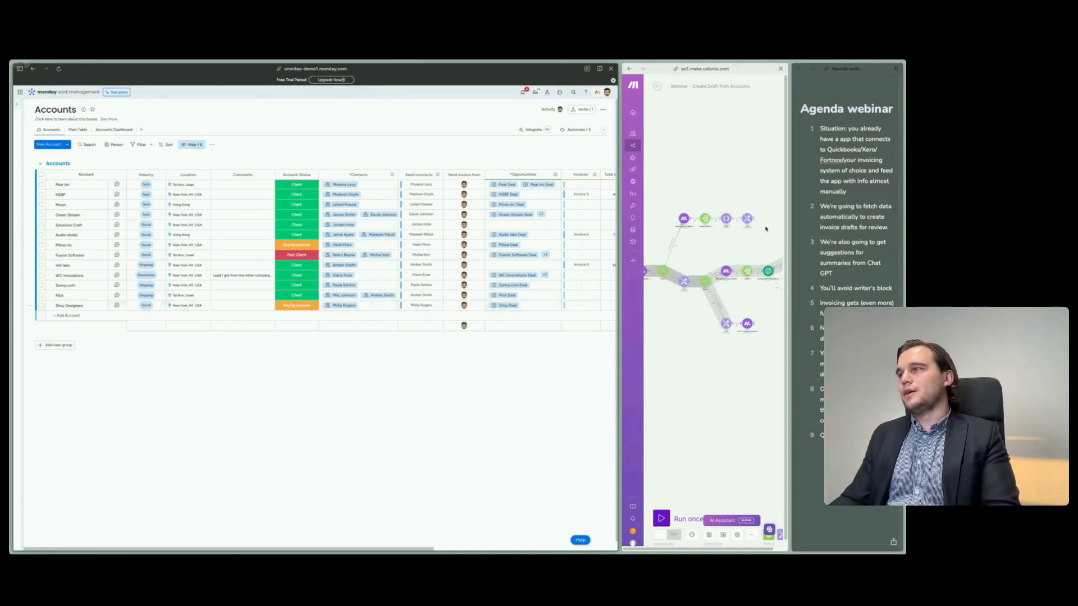
- Highlight the first webinar agenda point about the current situation, followed by the second about fetching data for invoice drafts
drag(823, 132, 869, 192)
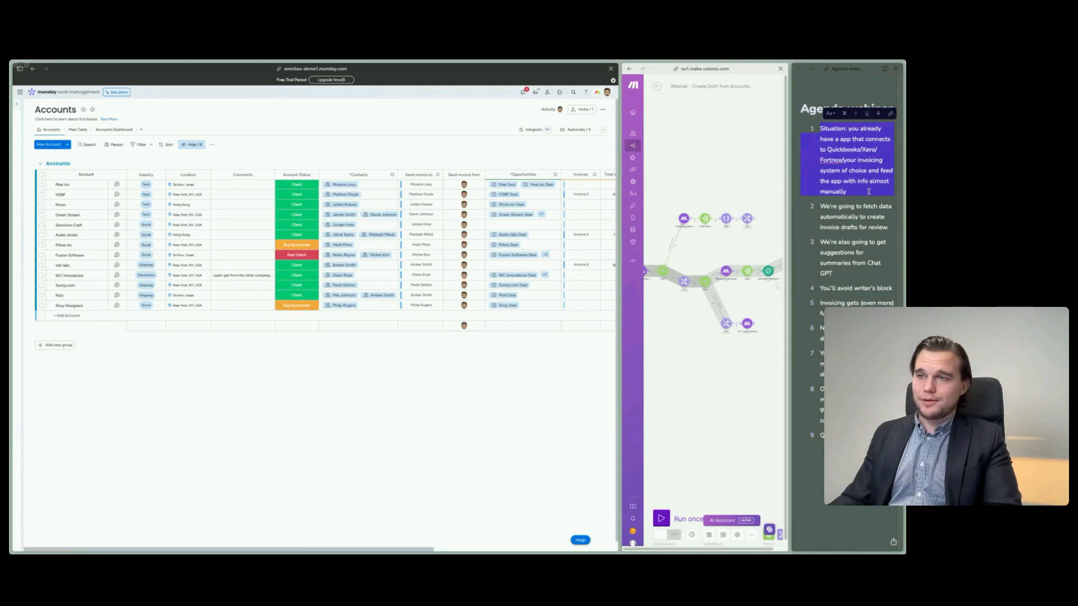
click(847, 209)
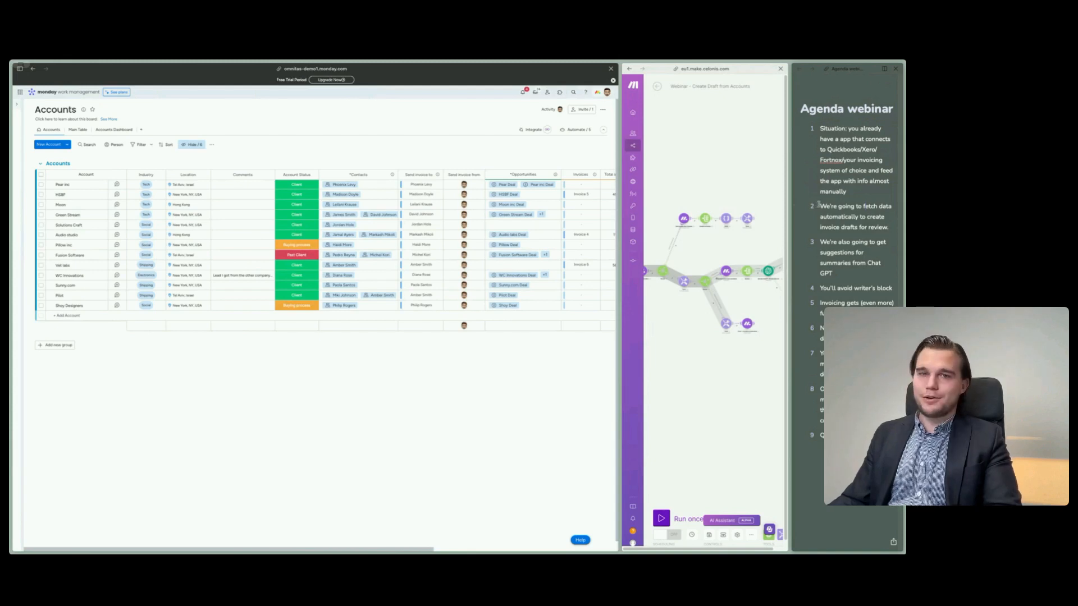
drag(818, 206, 890, 242)
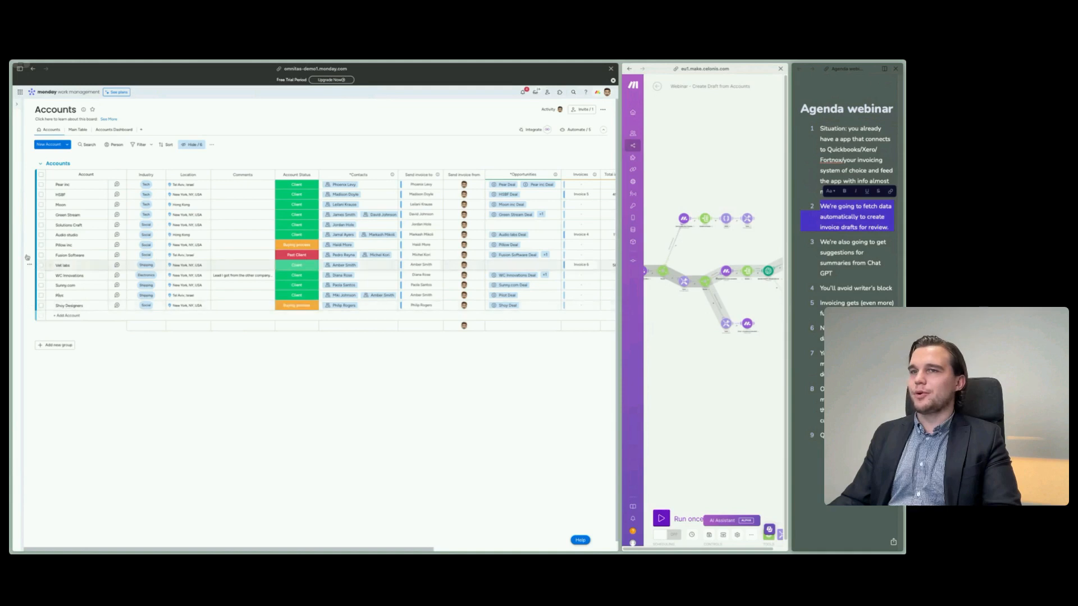
- Return to the Portfolio Management board, expand Project Alpha to check its subitem and invoice statuses, and collapse it
mouse_move(21, 236)
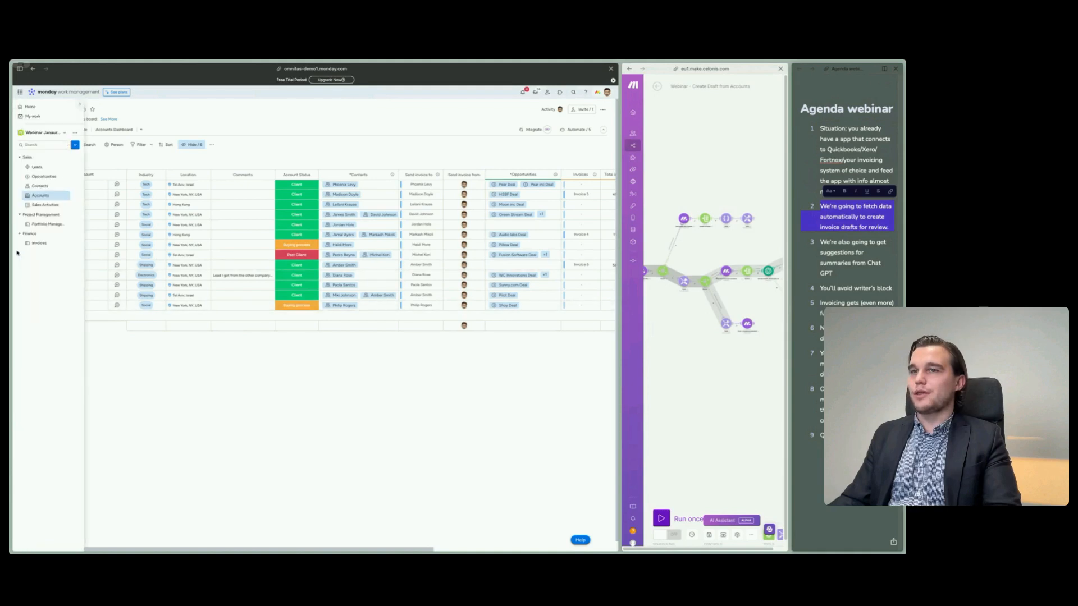
click(38, 224)
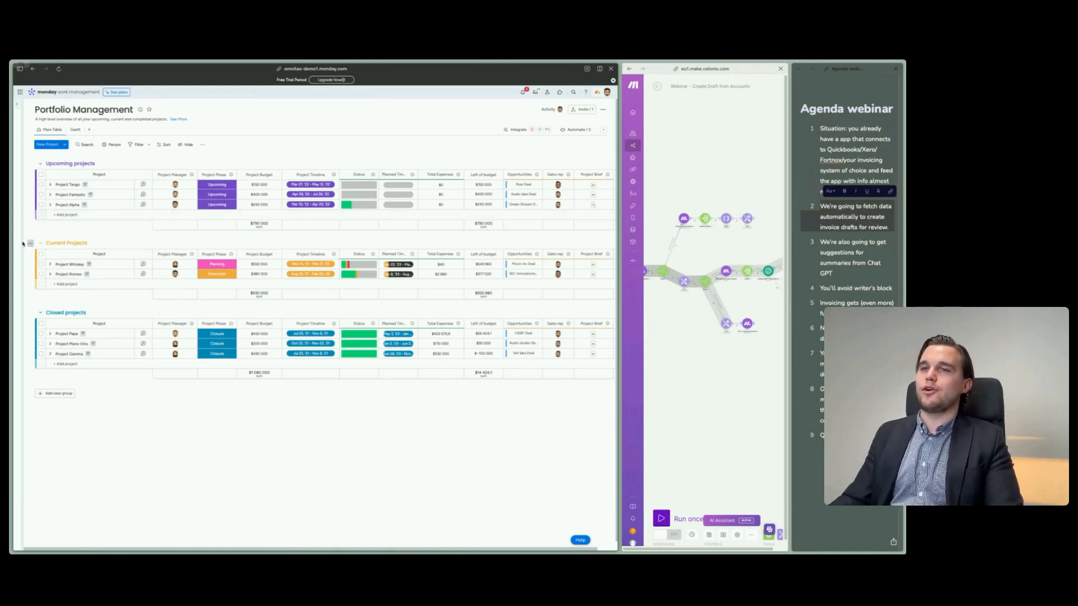
mouse_move(31, 274)
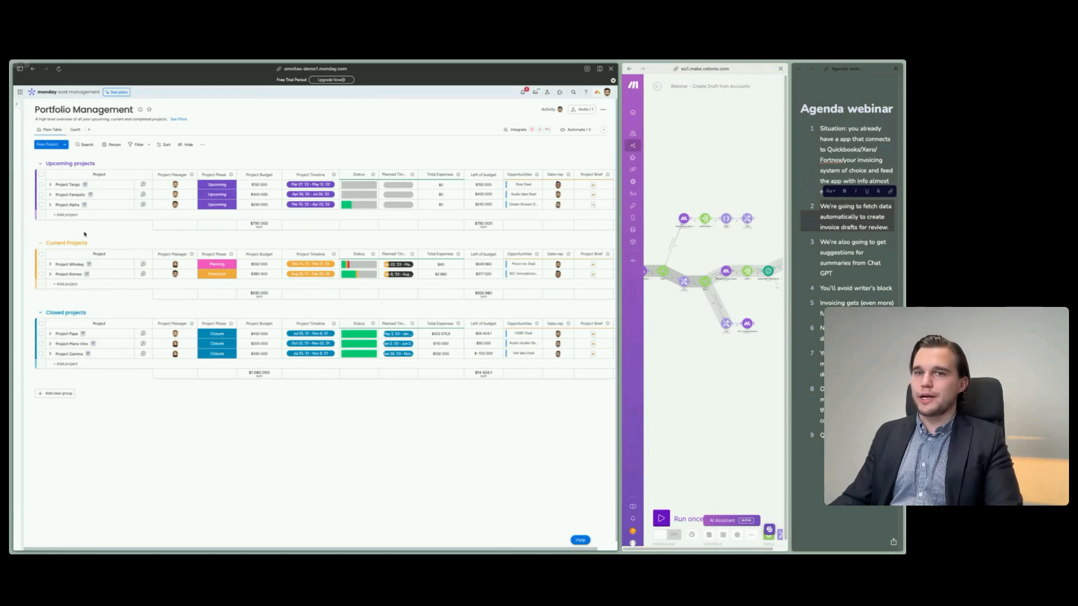
click(49, 205)
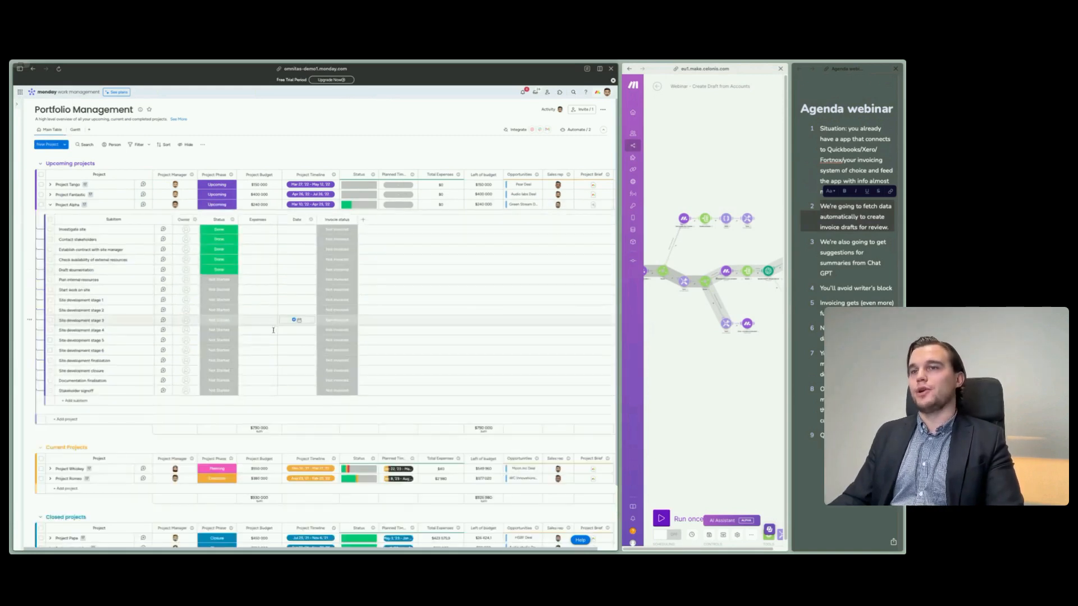
click(51, 205)
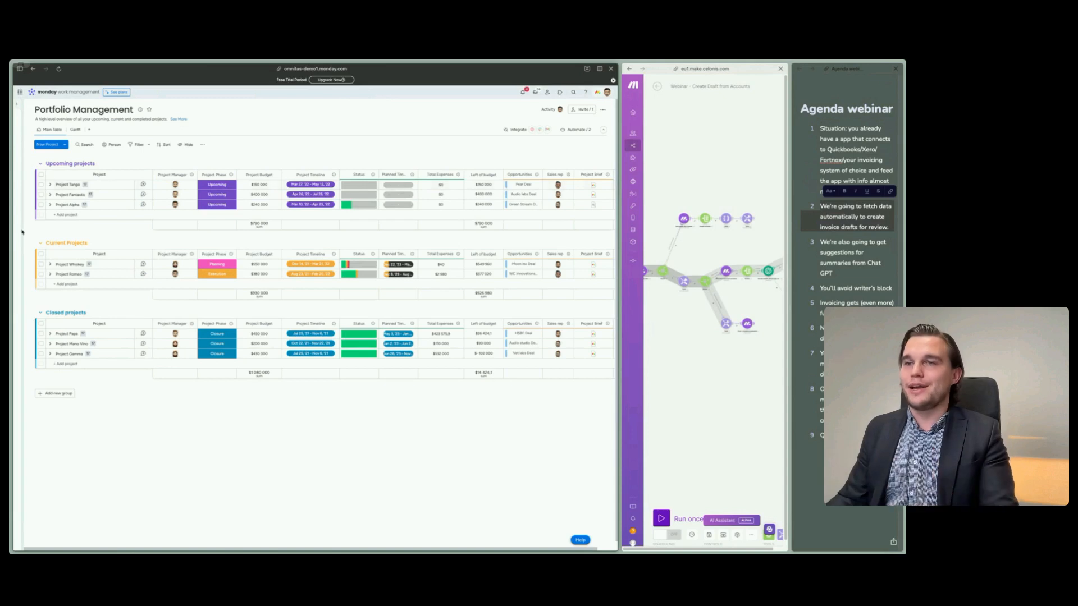
- On the Opportunities board, look over the deals and their linked projects, and view and close the Pear Deal's Project Brief
mouse_move(21, 208)
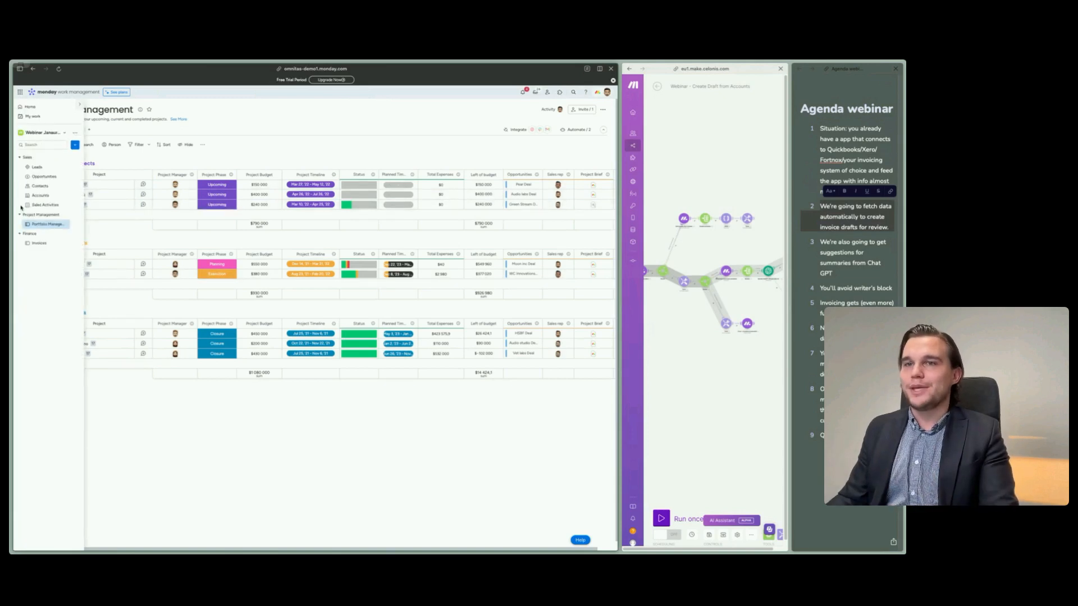
click(42, 176)
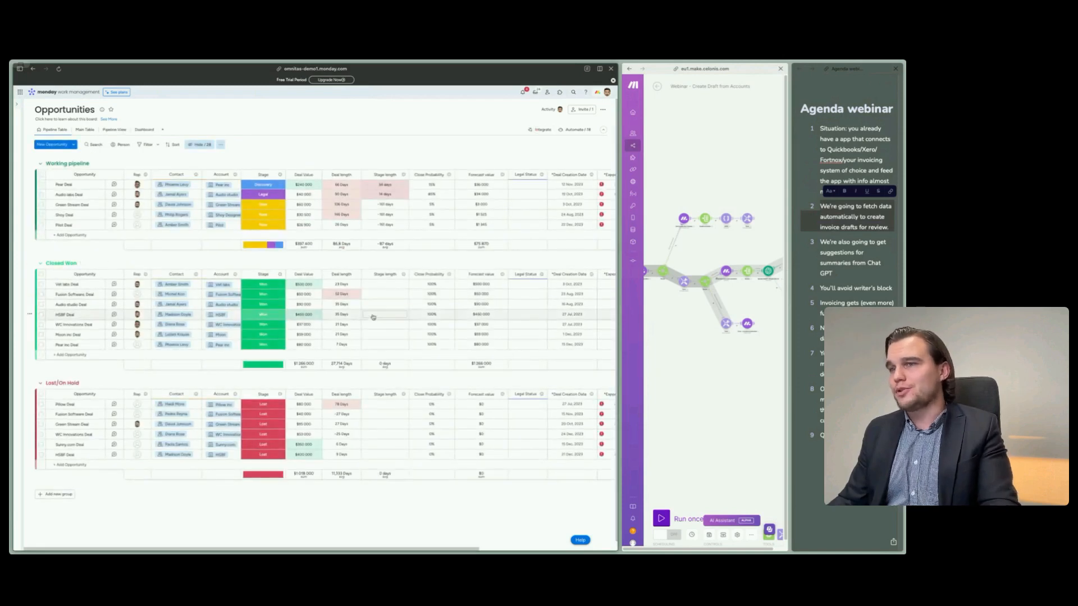
scroll(350, 443, down, 1)
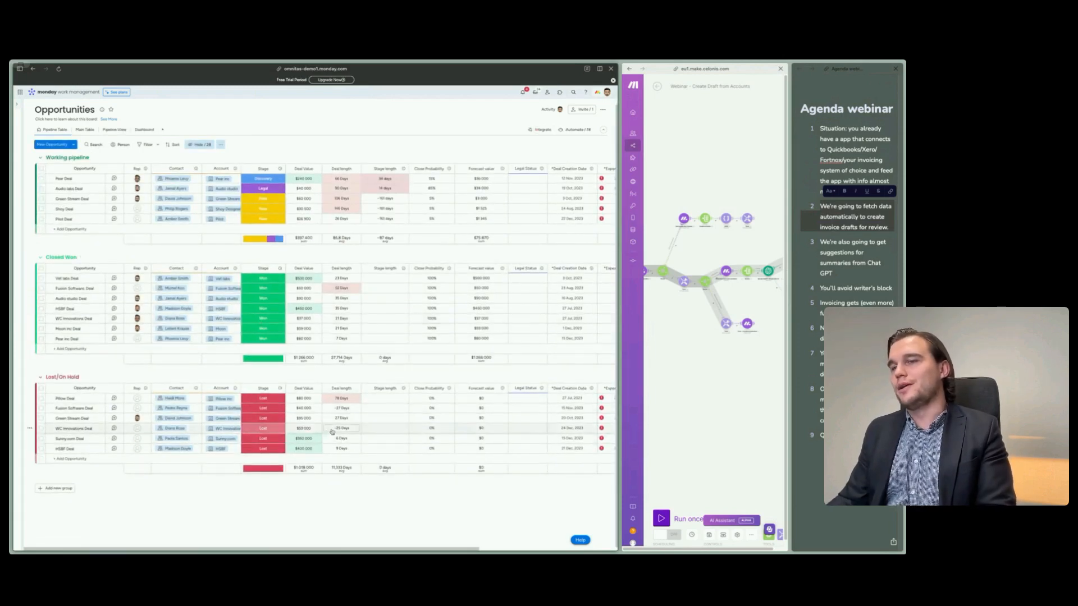
scroll(331, 429, right, 5)
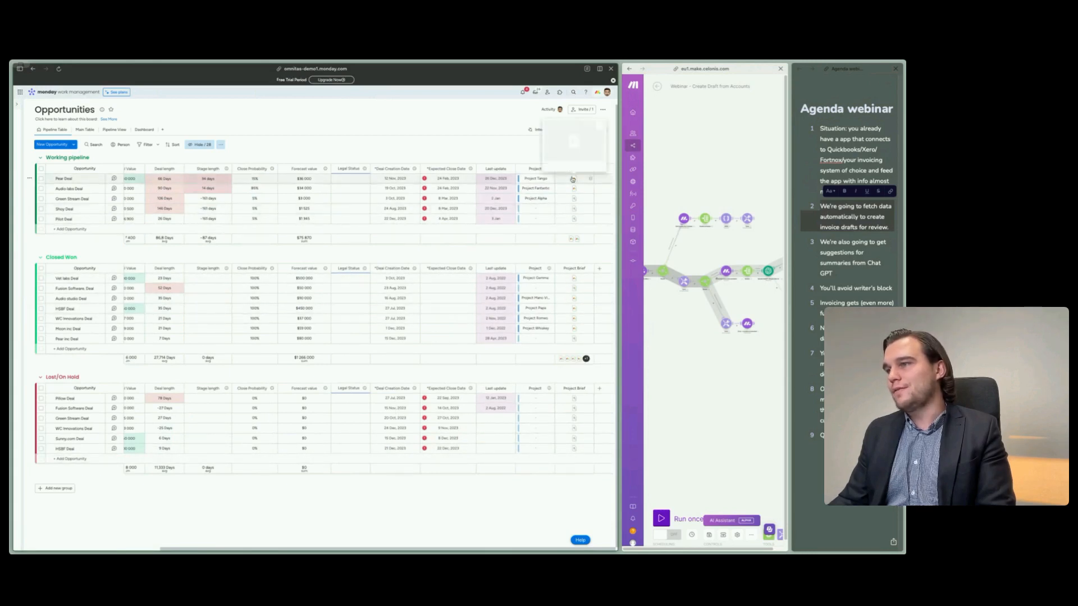
mouse_move(572, 179)
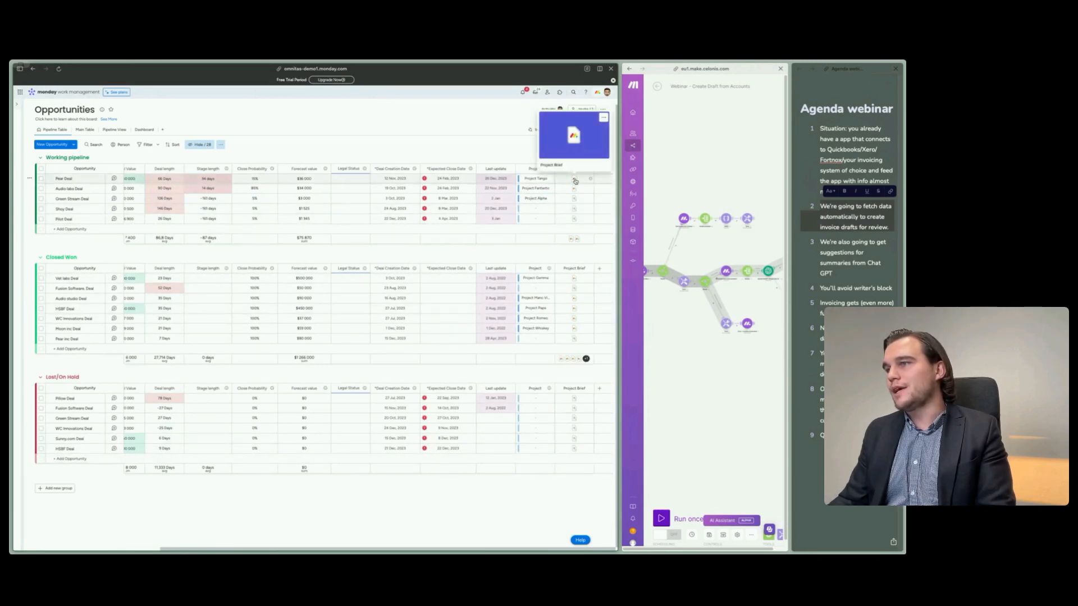
click(573, 180)
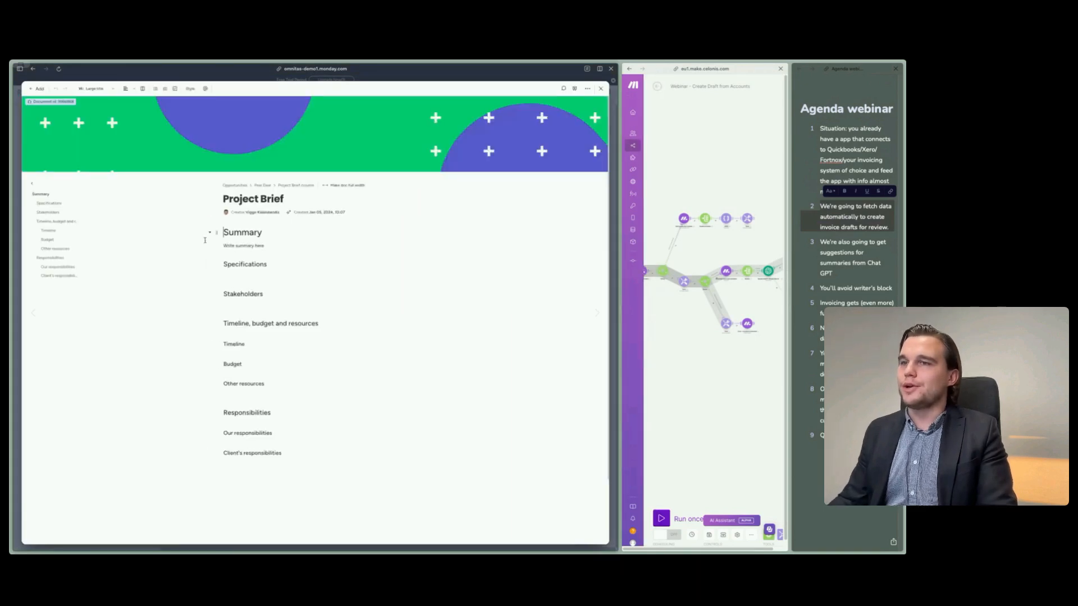
click(601, 89)
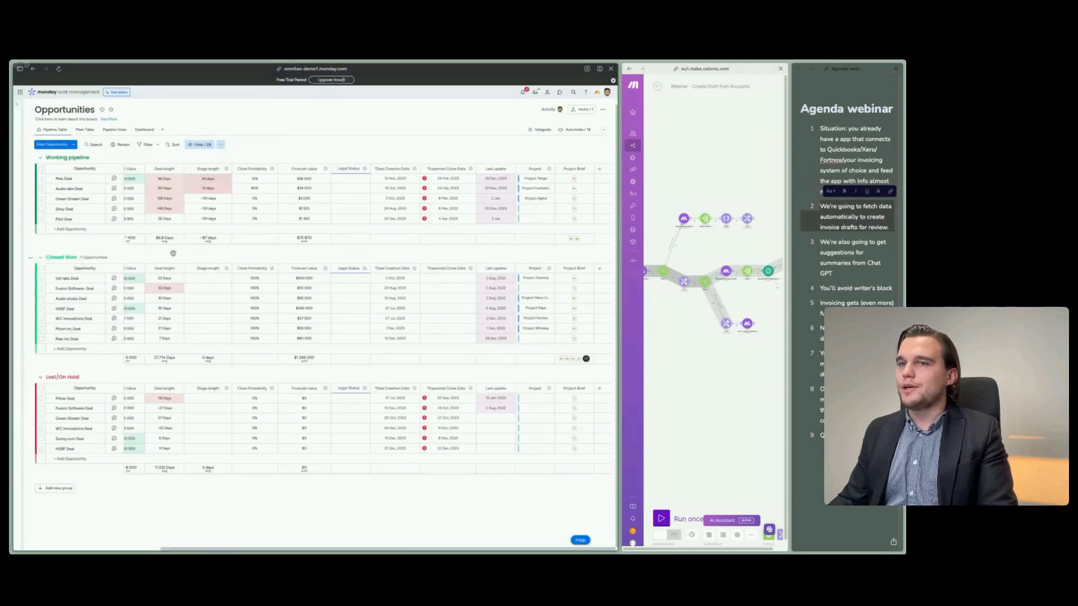
scroll(256, 358, left, 5)
scroll(256, 359, right, 5)
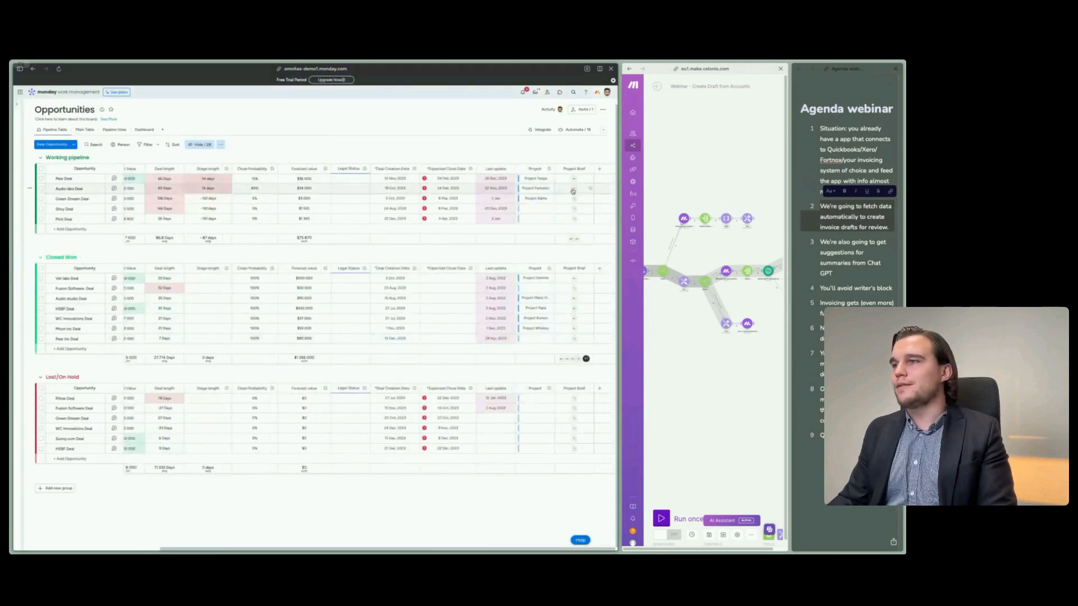
- Look over the contact and account columns on the Opportunities board, and view the Accounts and Portfolio Management boards
mouse_move(573, 191)
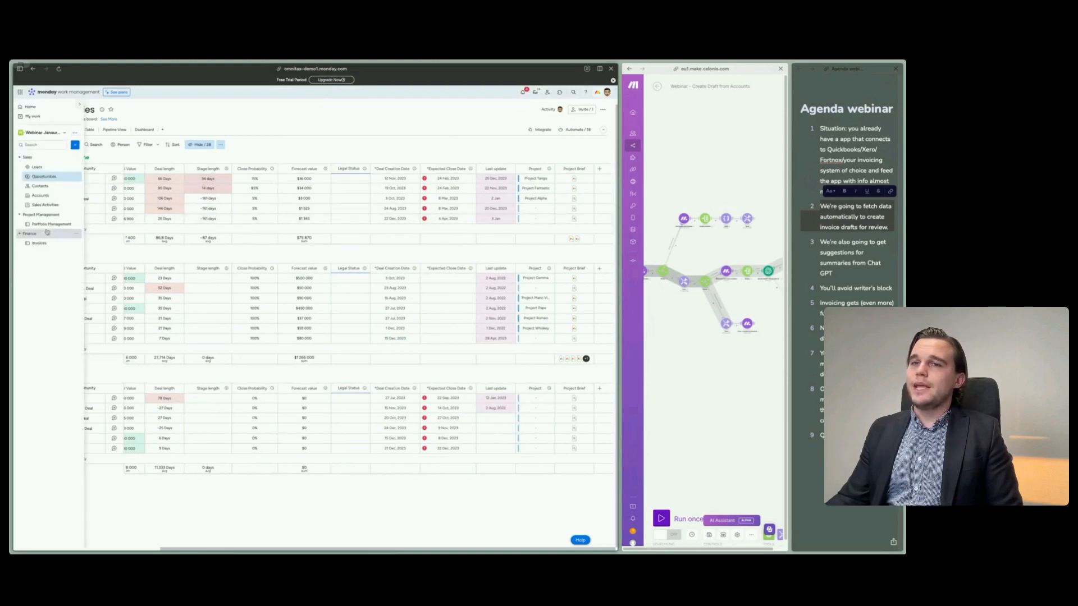
scroll(193, 259, left, 5)
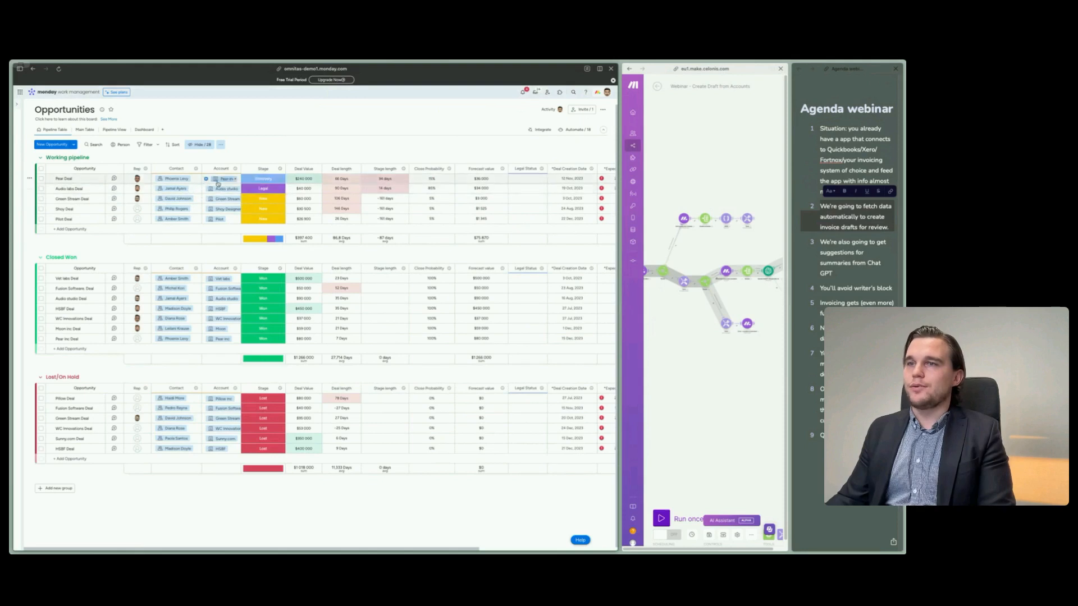
mouse_move(21, 216)
click(29, 195)
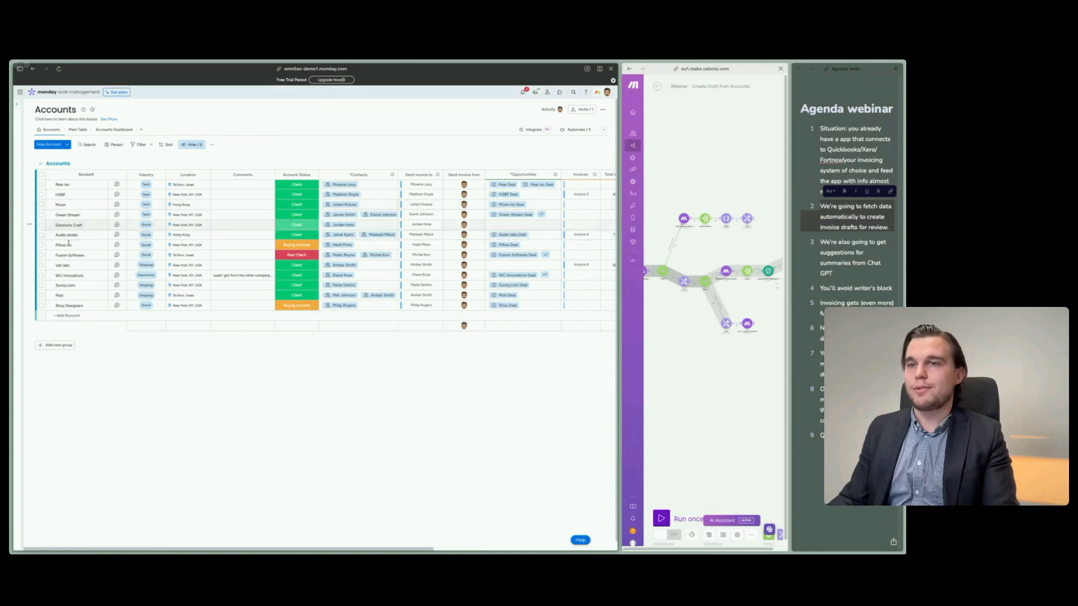
mouse_move(23, 281)
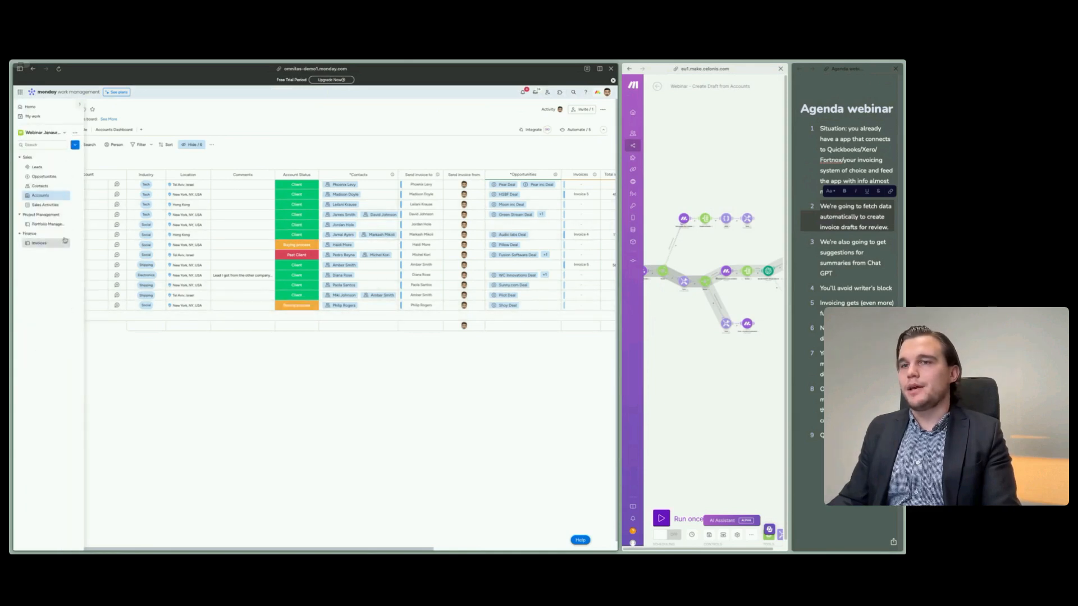
click(47, 225)
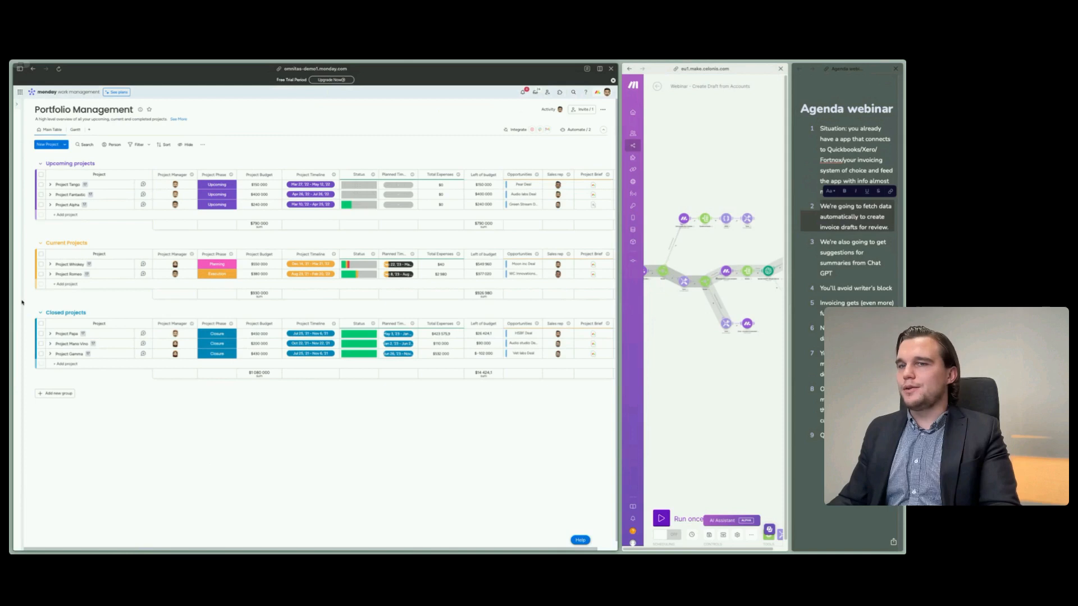
- Check the Invoice date and Create Draft Invoice columns on the Accounts board, and go back to the Portfolio Management board
mouse_move(22, 295)
click(38, 198)
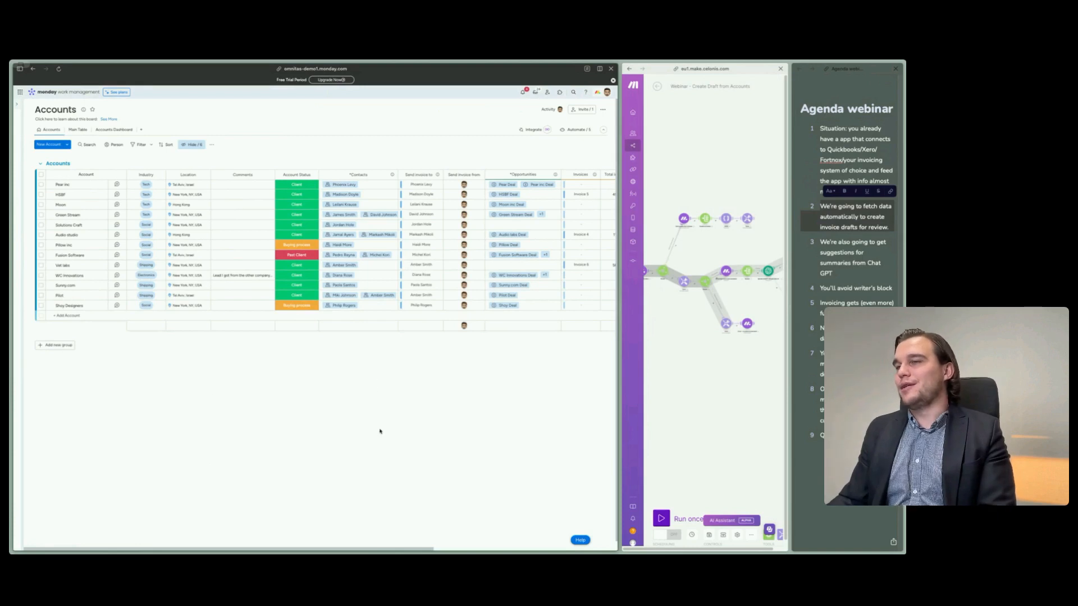
scroll(380, 431, right, 5)
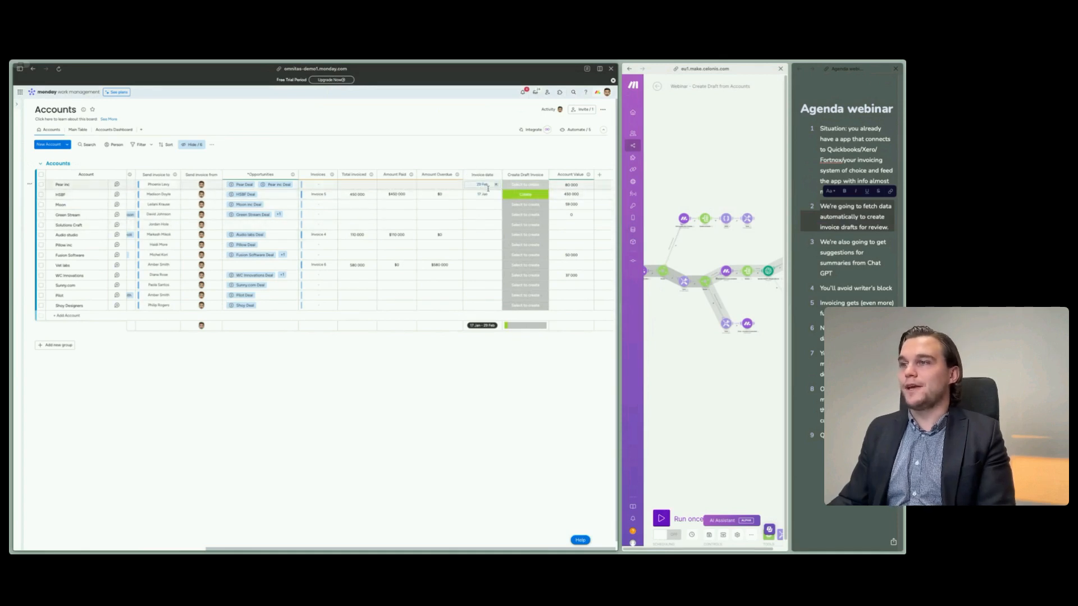
scroll(487, 188, left, 5)
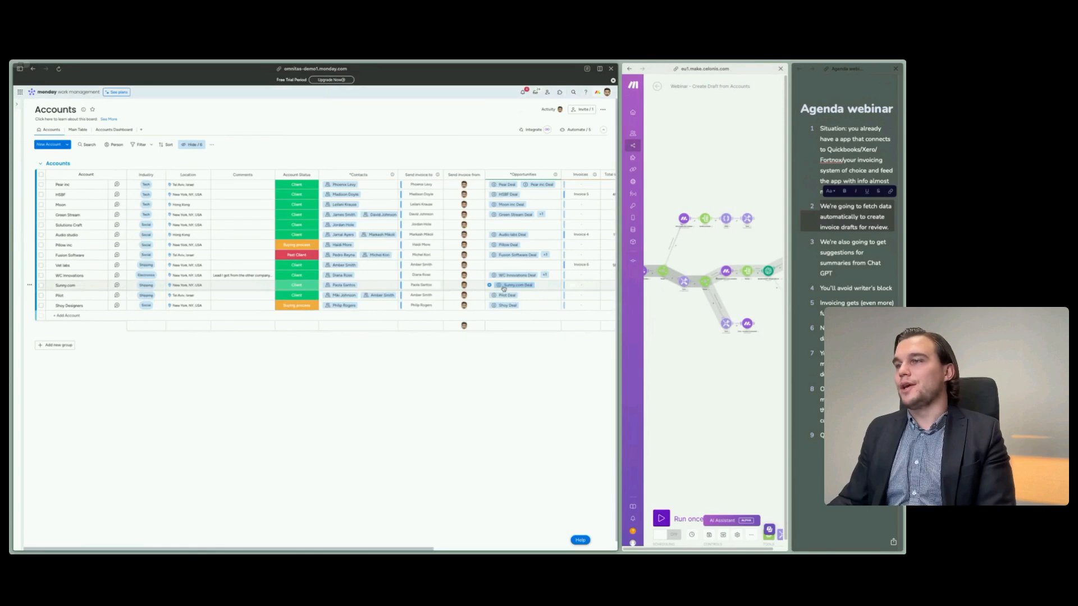
mouse_move(25, 336)
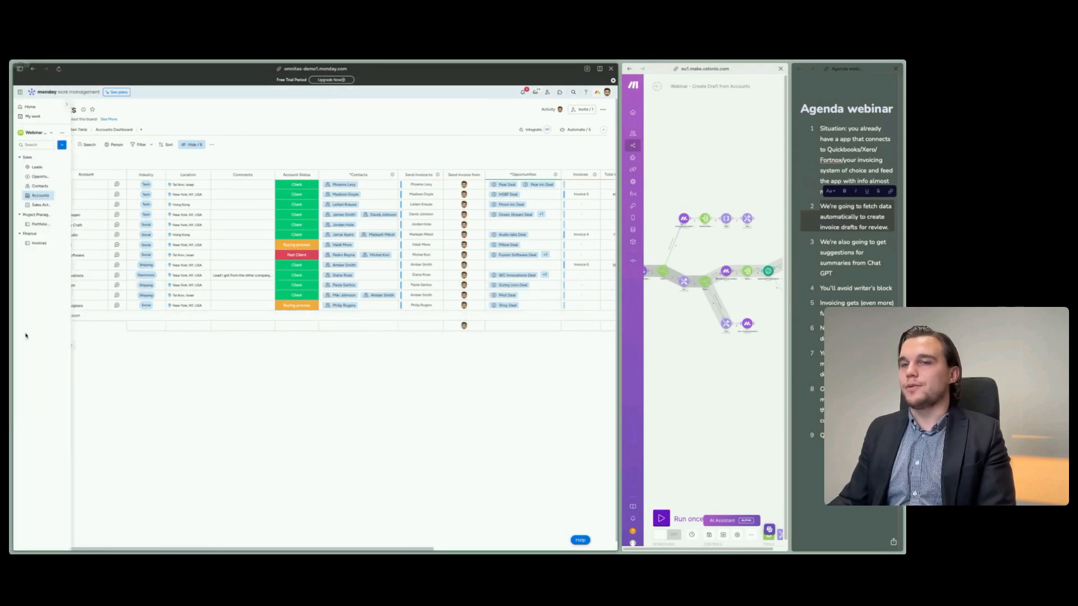
click(43, 226)
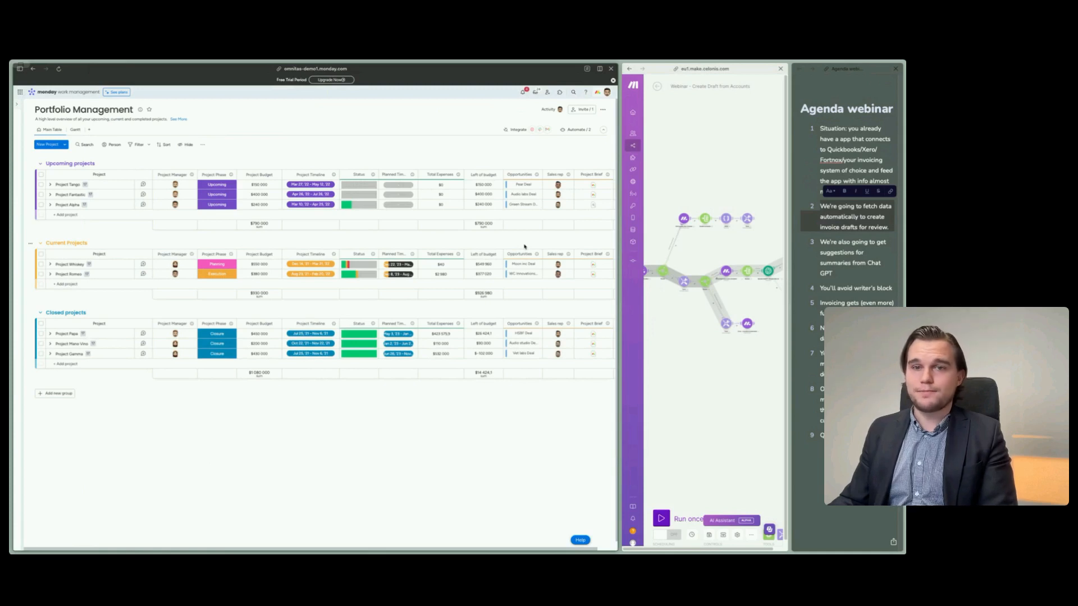
- On the Accounts board, set HSBF's invoice date to 31 January 2024 and reset its Create Draft Invoice status to Select to create
mouse_move(18, 227)
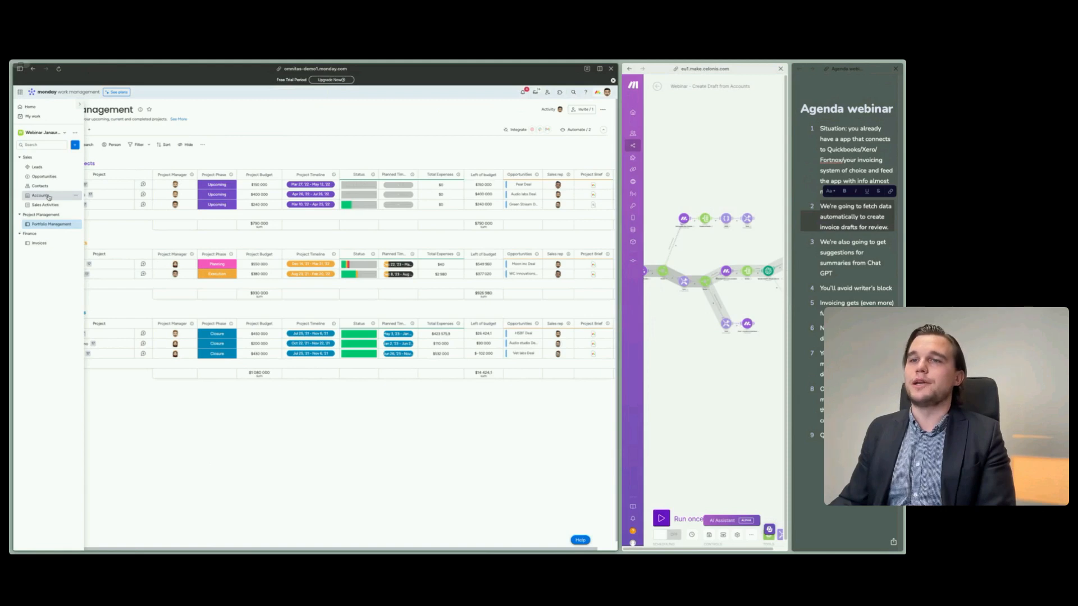
click(49, 196)
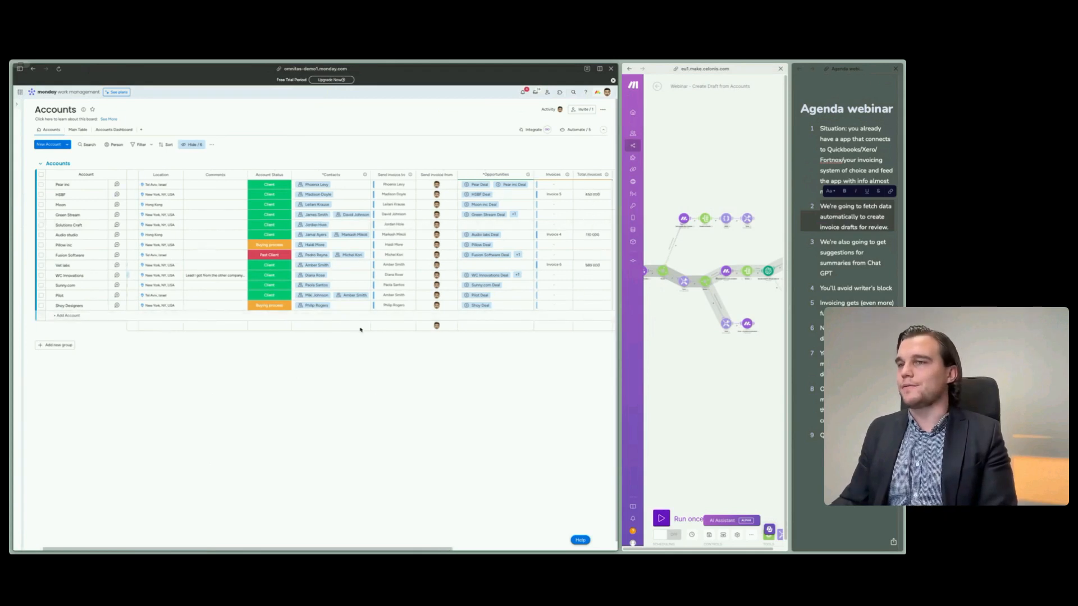
scroll(361, 323, right, 5)
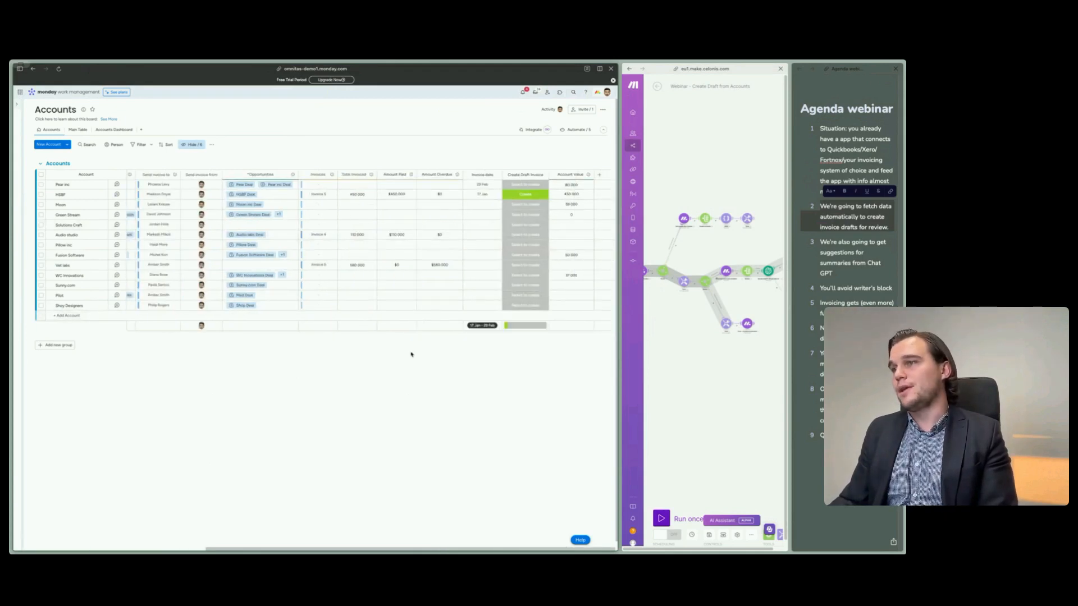
click(479, 194)
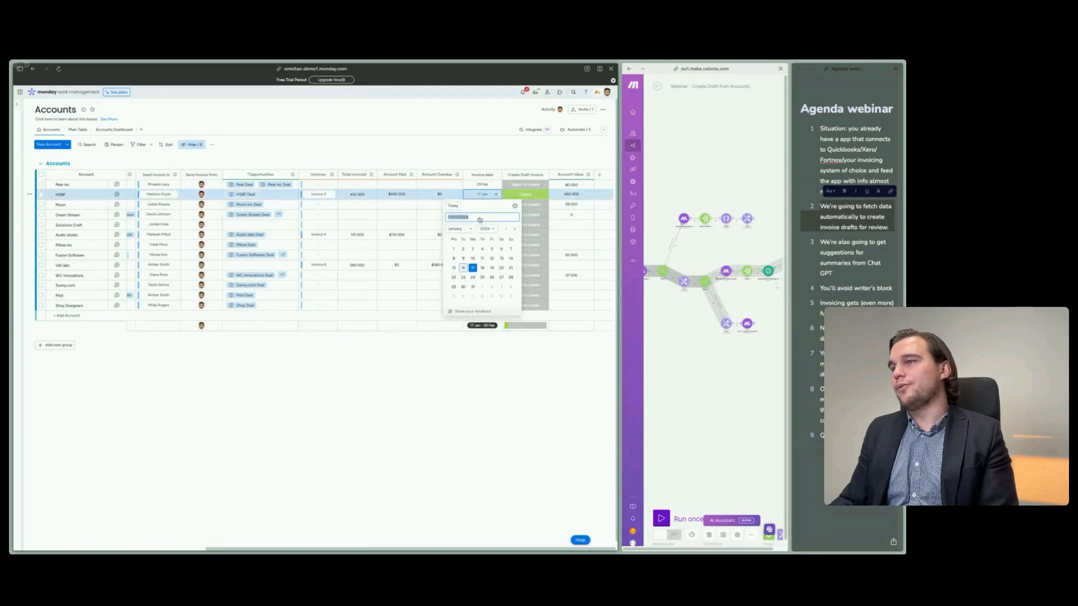
click(474, 287)
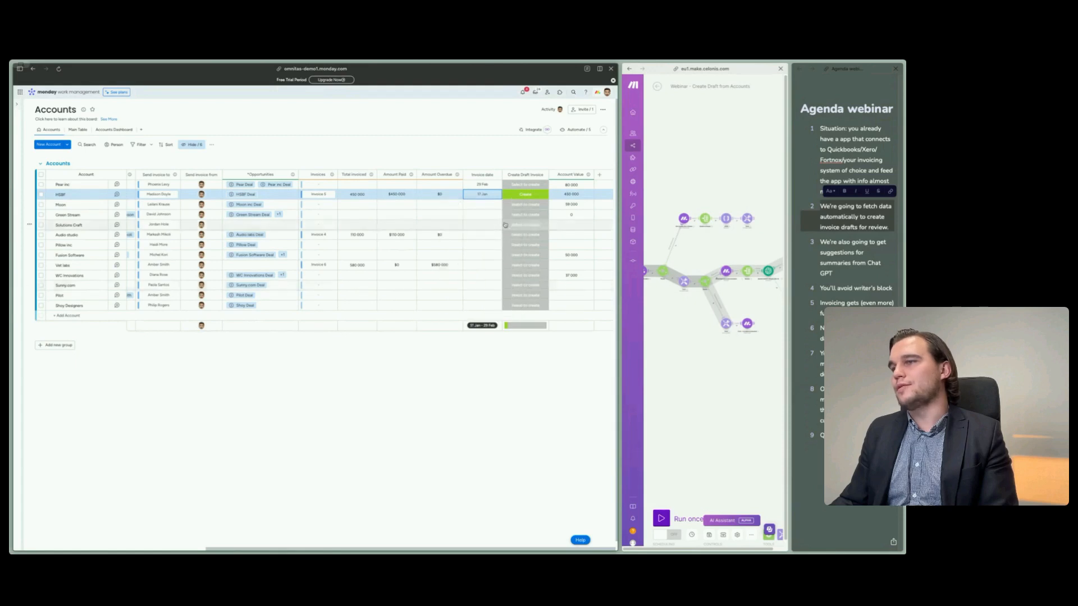
click(522, 195)
click(524, 213)
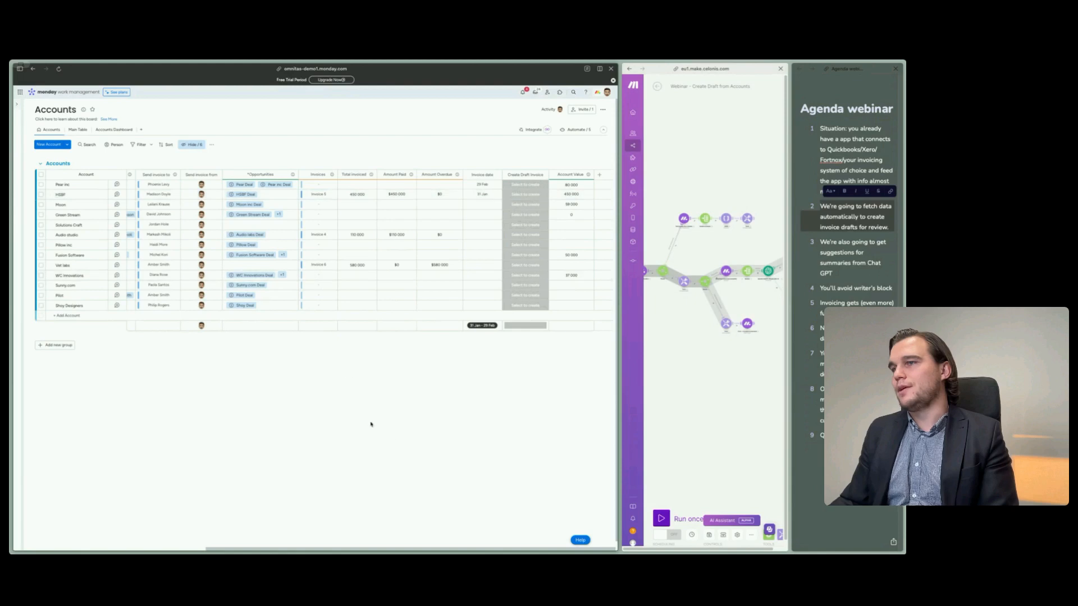
- Review the Send invoice to and Send invoice from columns on the Accounts board, then the Create Draft Invoice column
scroll(381, 429, left, 10)
scroll(397, 441, left, 3)
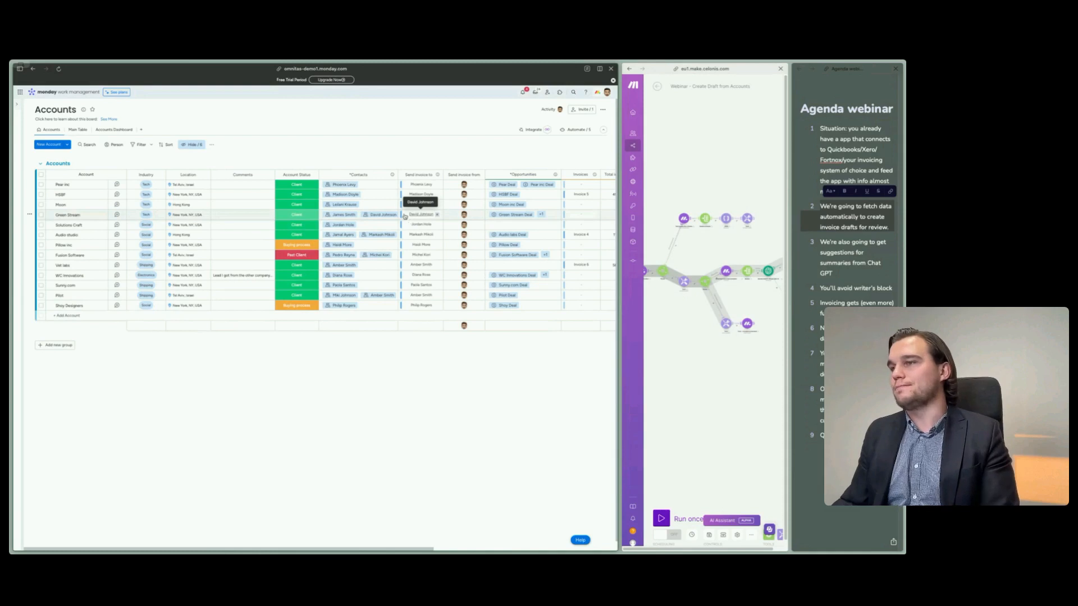
mouse_move(466, 217)
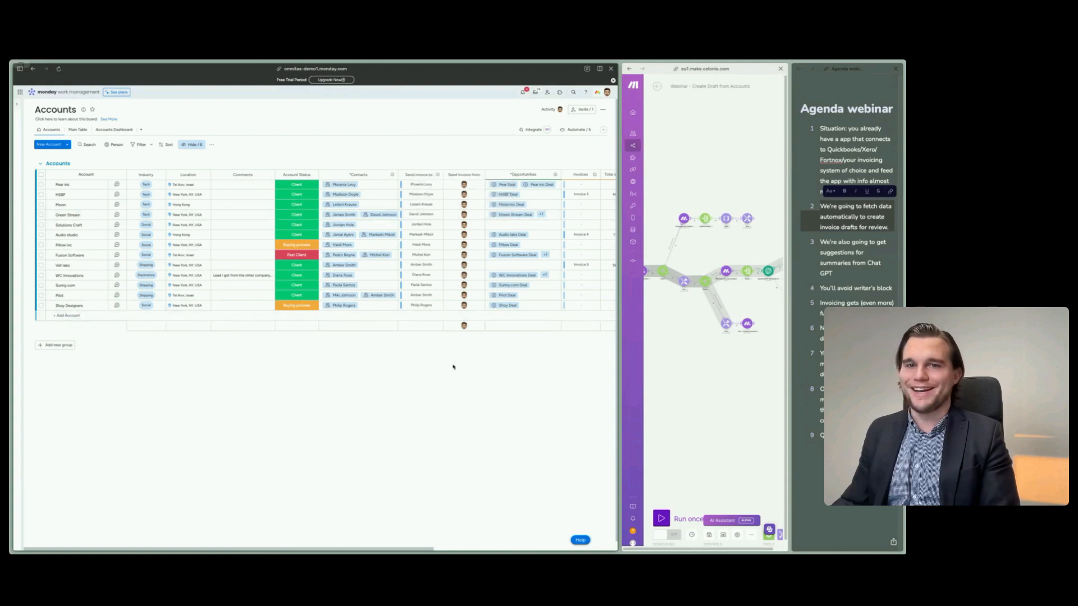
scroll(450, 368, right, 3)
scroll(450, 368, right, 8)
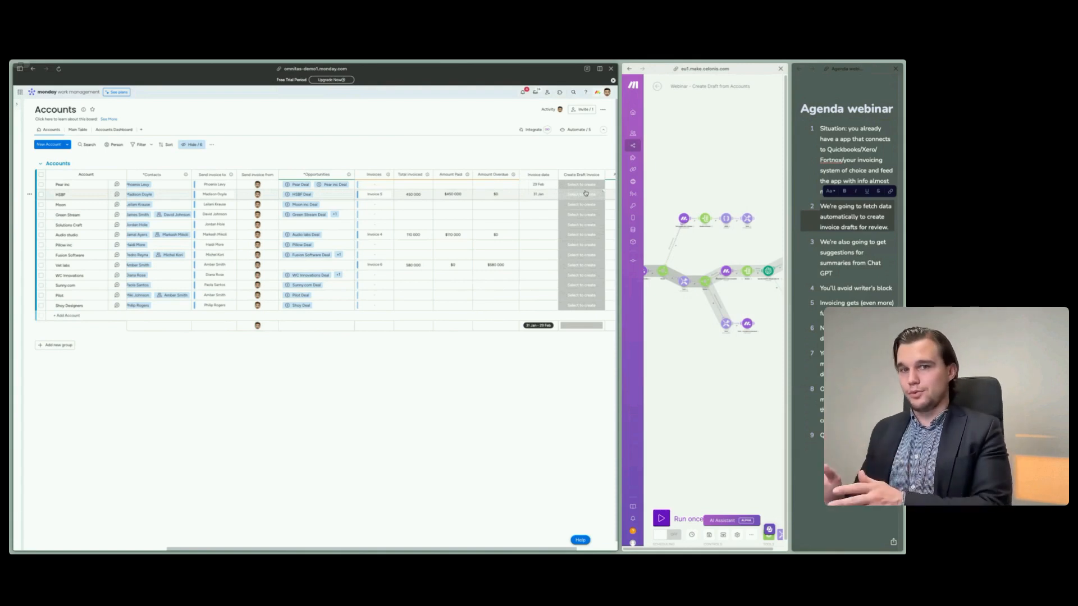
- Open the Vet labs account and examine its company information, contacts and related opportunities
click(102, 269)
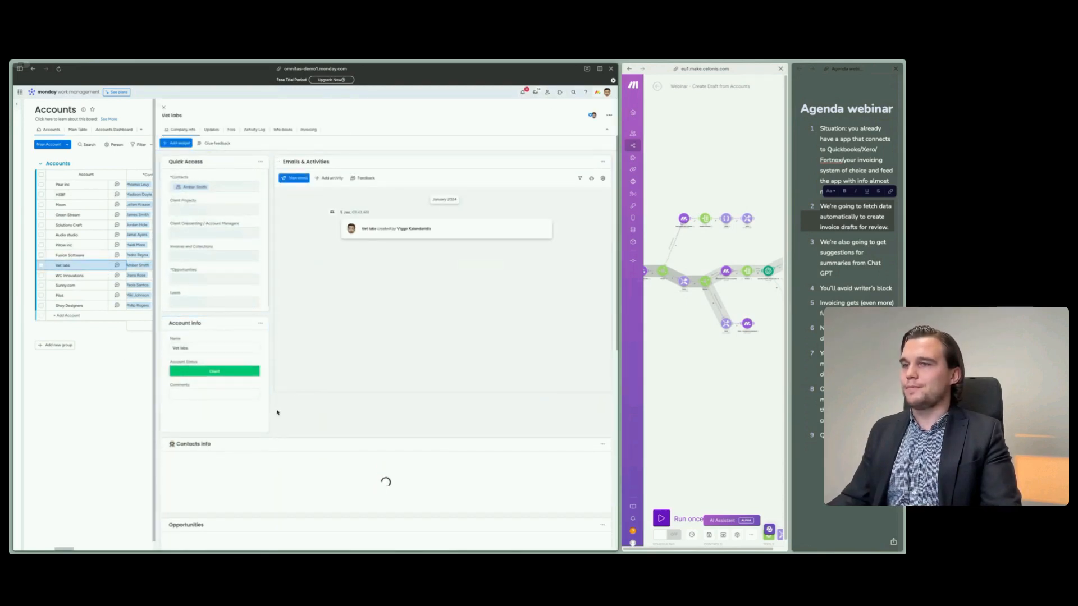
scroll(281, 408, down, 10)
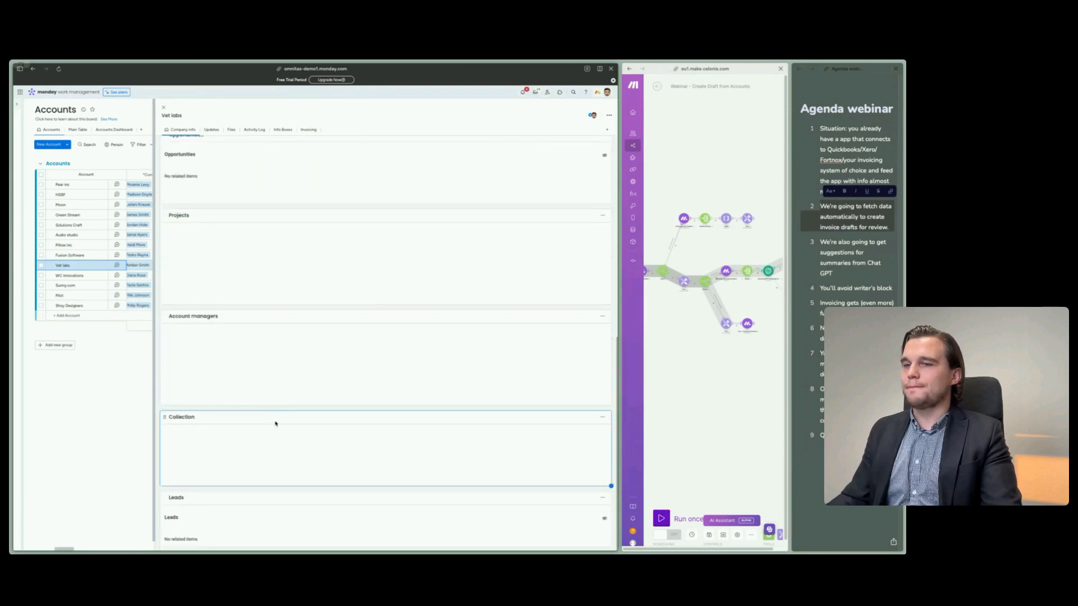
scroll(249, 408, up, 5)
scroll(249, 408, up, 3)
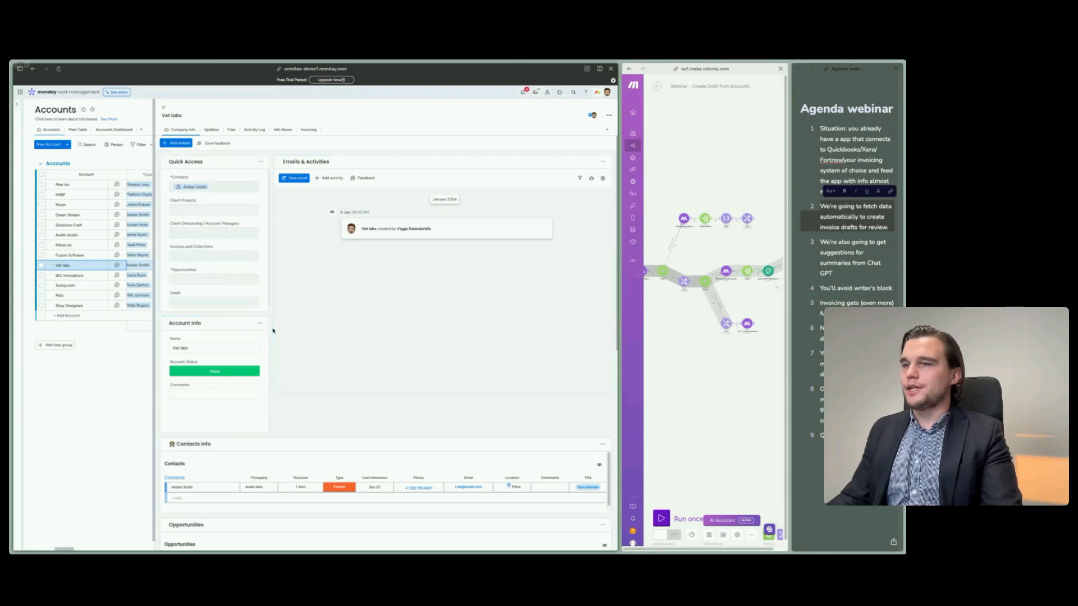
scroll(273, 331, down, 3)
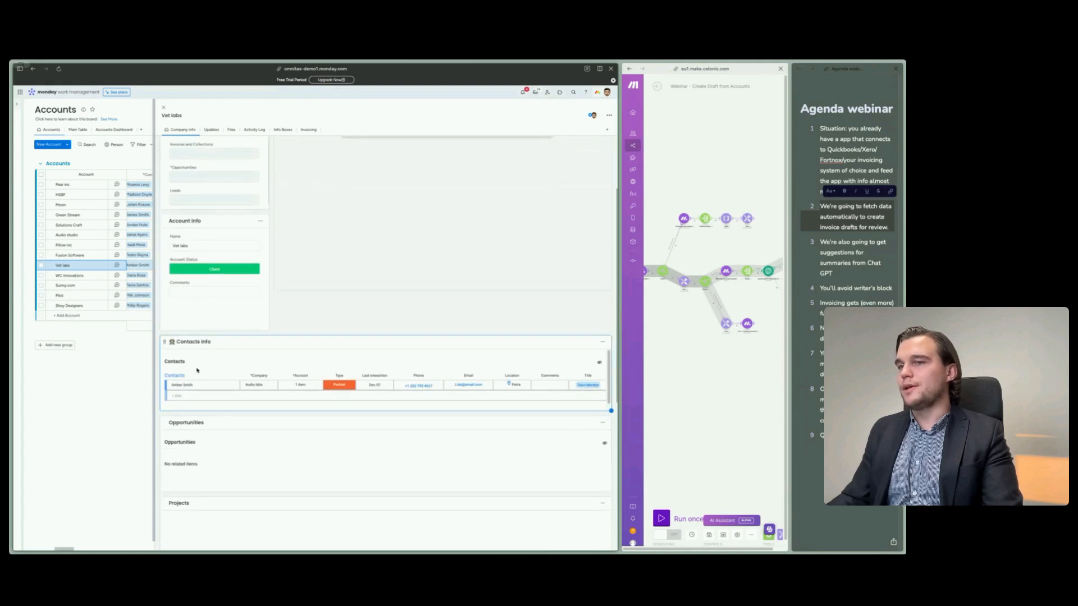
scroll(292, 349, up, 3)
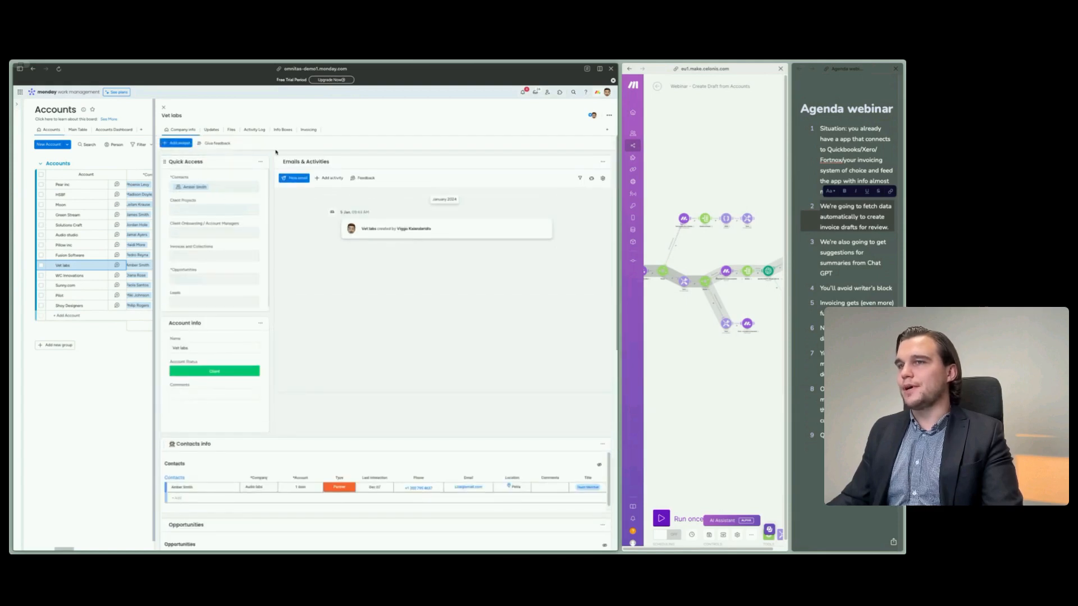
- In Vet labs' invoicing view, set the invoice date to 31 January 2024, view the Create Draft Invoice options and close the account
click(307, 133)
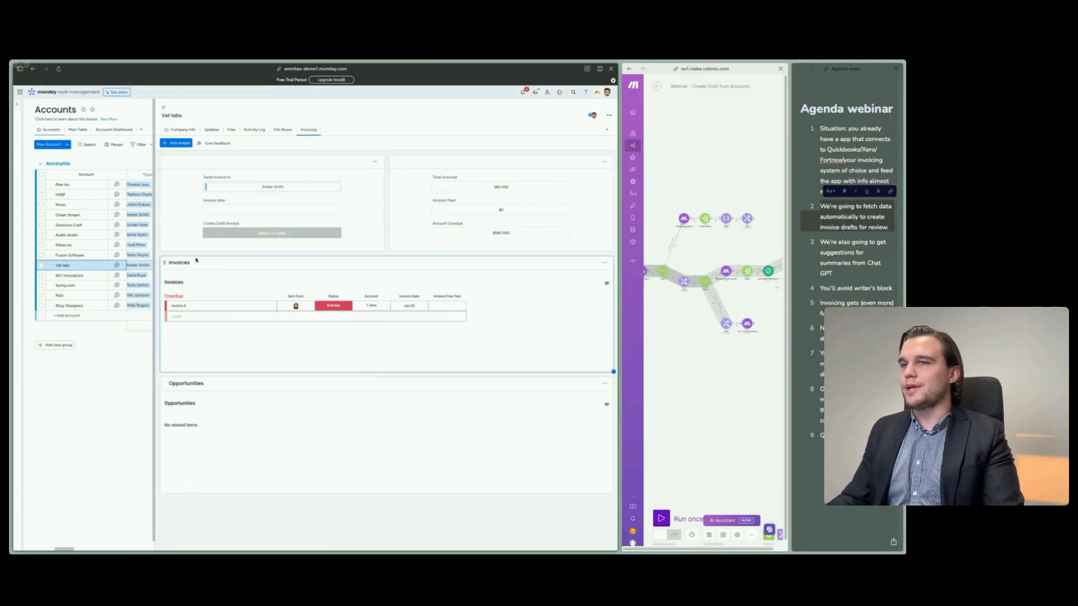
click(250, 210)
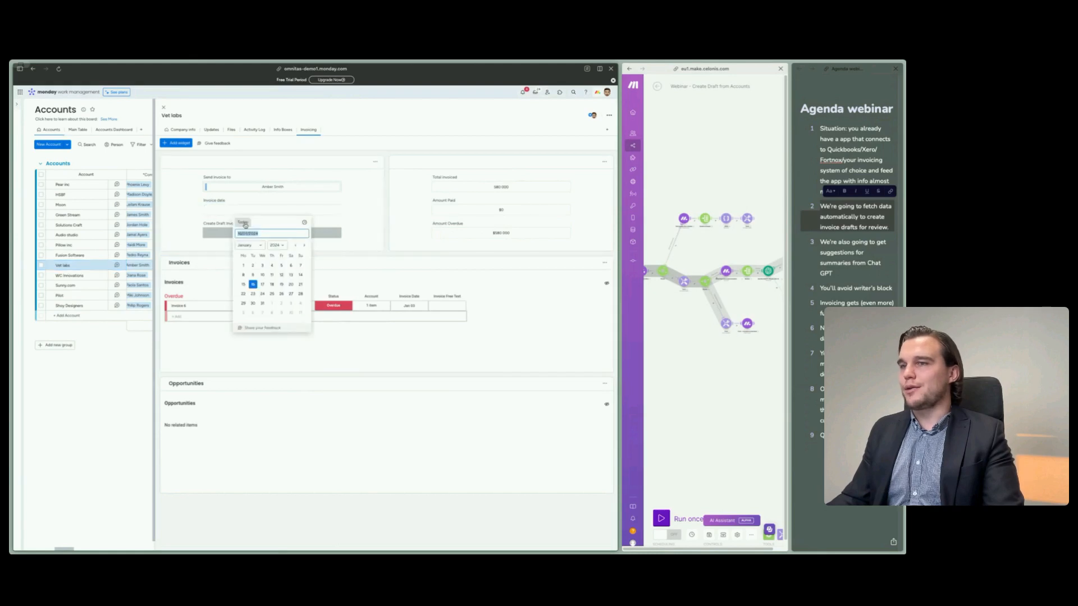
click(262, 303)
click(269, 234)
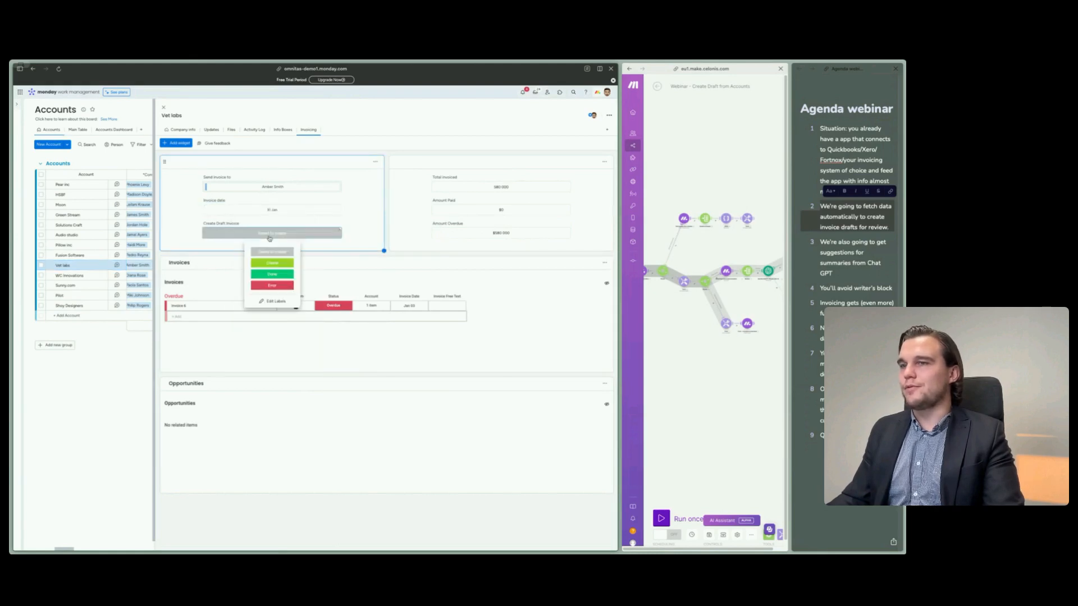
click(196, 216)
click(164, 108)
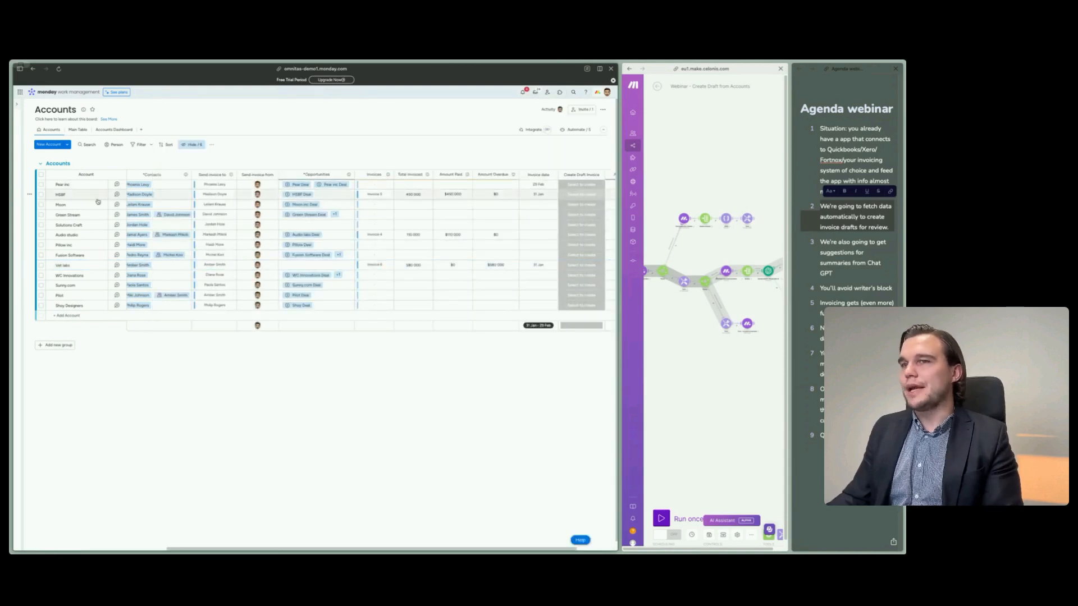
- Select all accounts, view the Create Draft Invoice options for them, and clear the selection without choosing a status
click(41, 175)
click(542, 235)
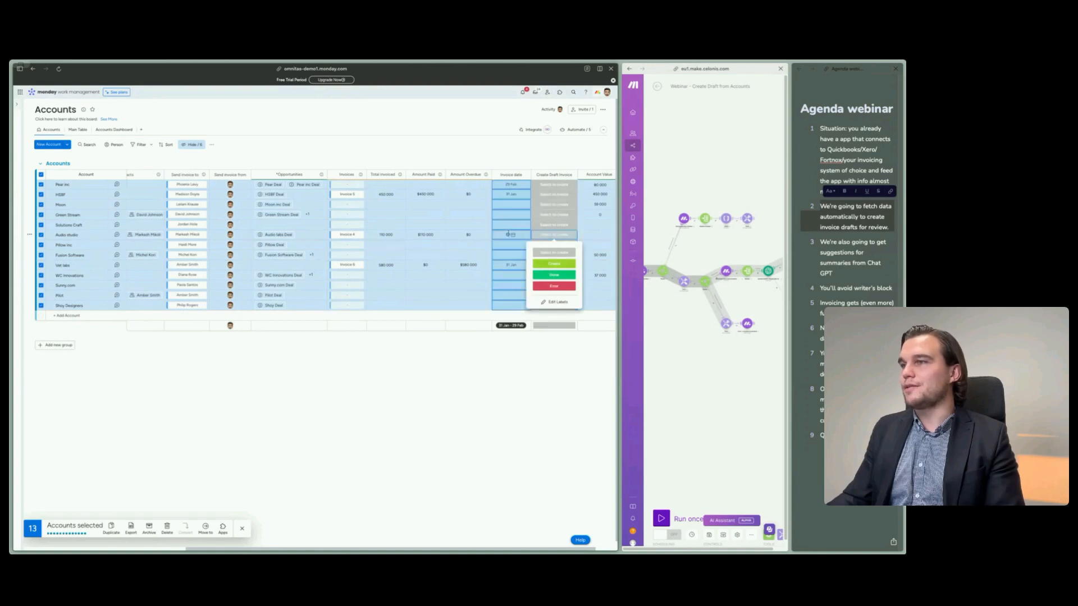
click(424, 418)
click(411, 407)
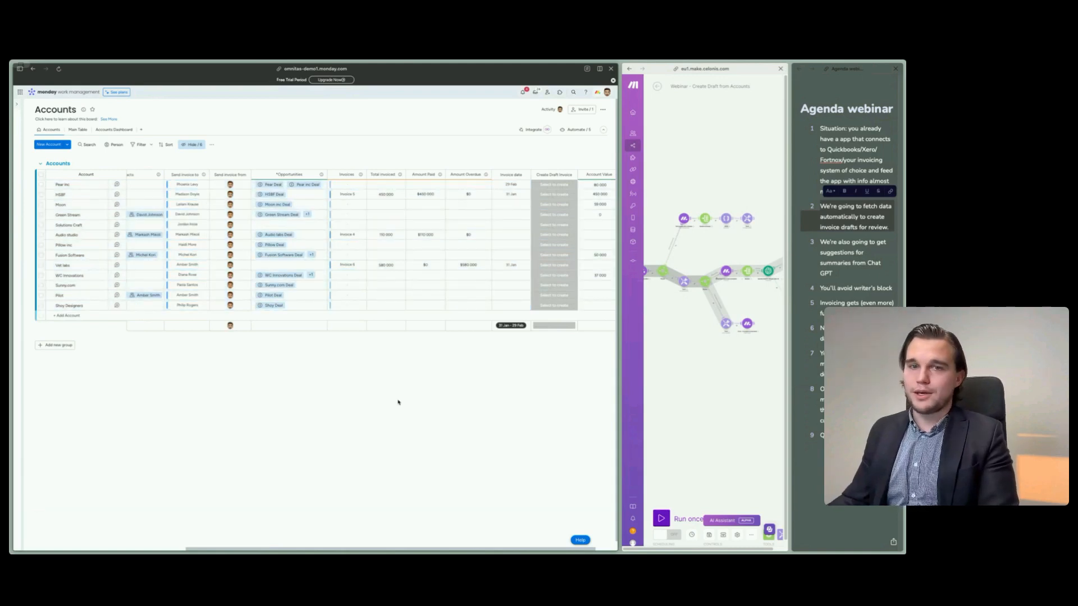
- Open the HSBF account, view its invoicing details, invoices and opportunities, and close it
click(116, 194)
click(308, 129)
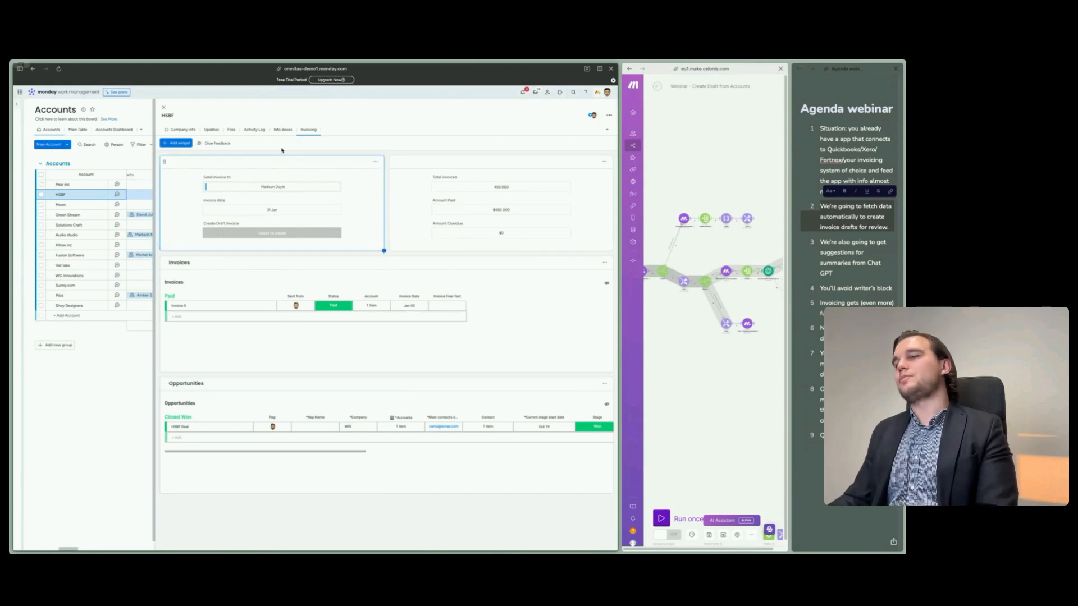
click(164, 107)
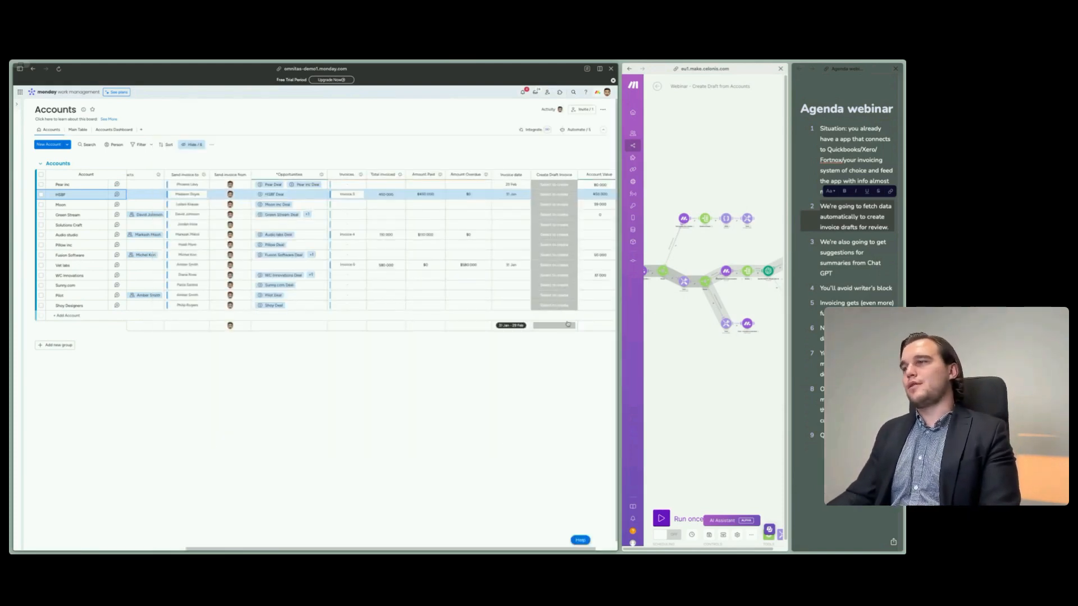
- Set HSBF's Create Draft Invoice status to Create and open the list of the Accounts board's active automations
click(556, 195)
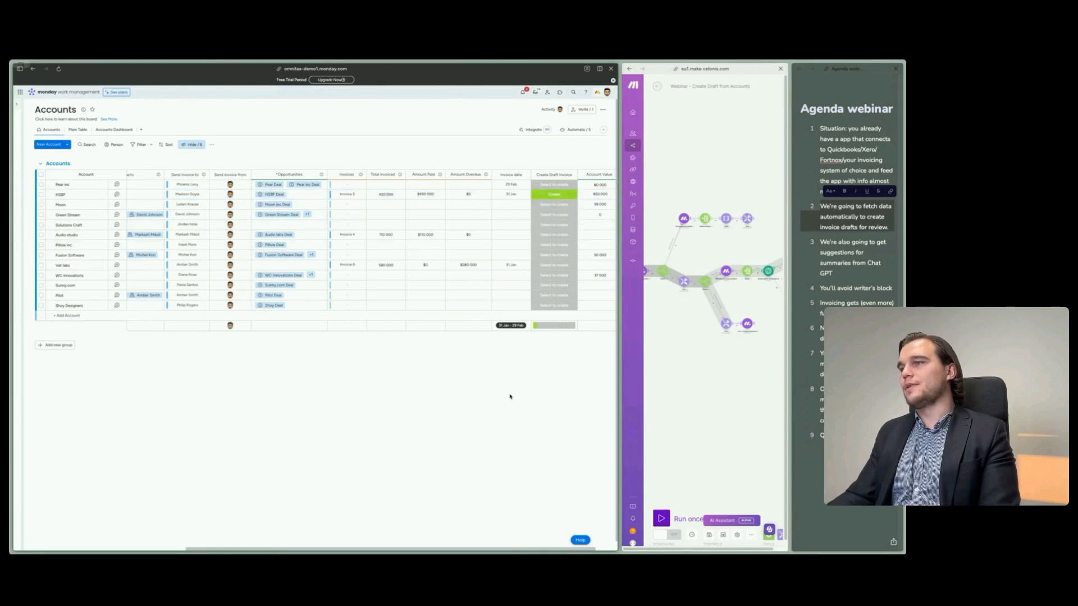
click(532, 132)
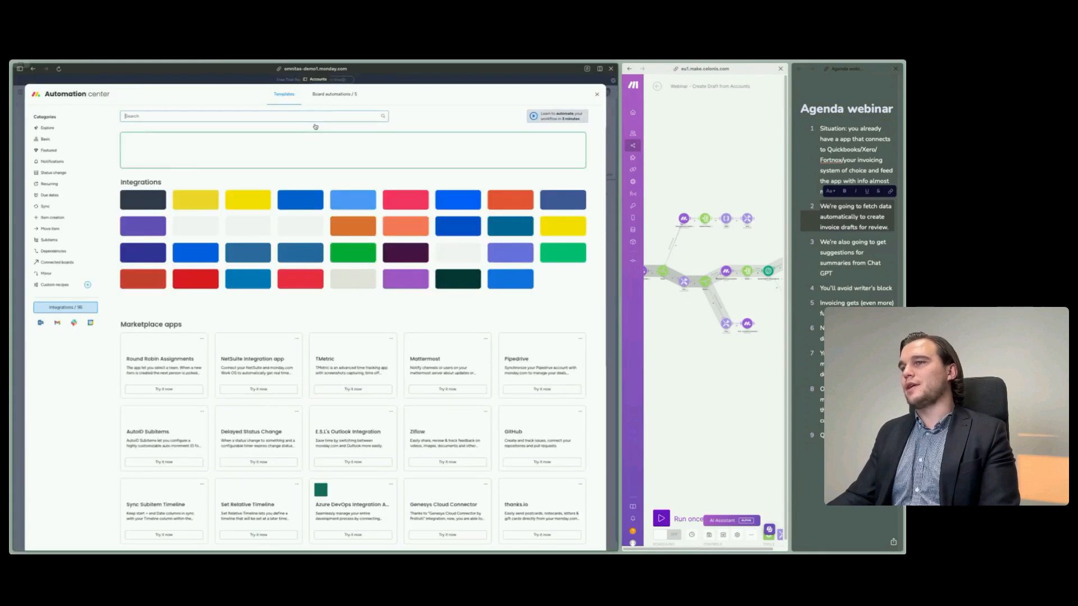
click(332, 95)
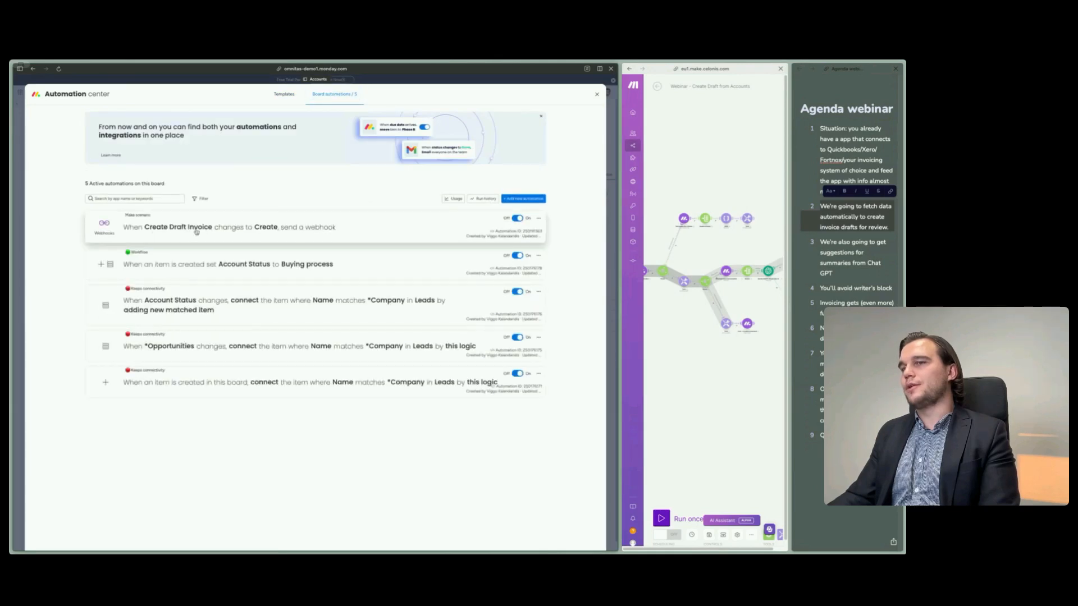
- Close the Accounts automations list, leave the Create Draft from Accounts scenario editor in Make, and activate the scenario, processing the old queued data
click(599, 96)
drag(618, 309, 78, 312)
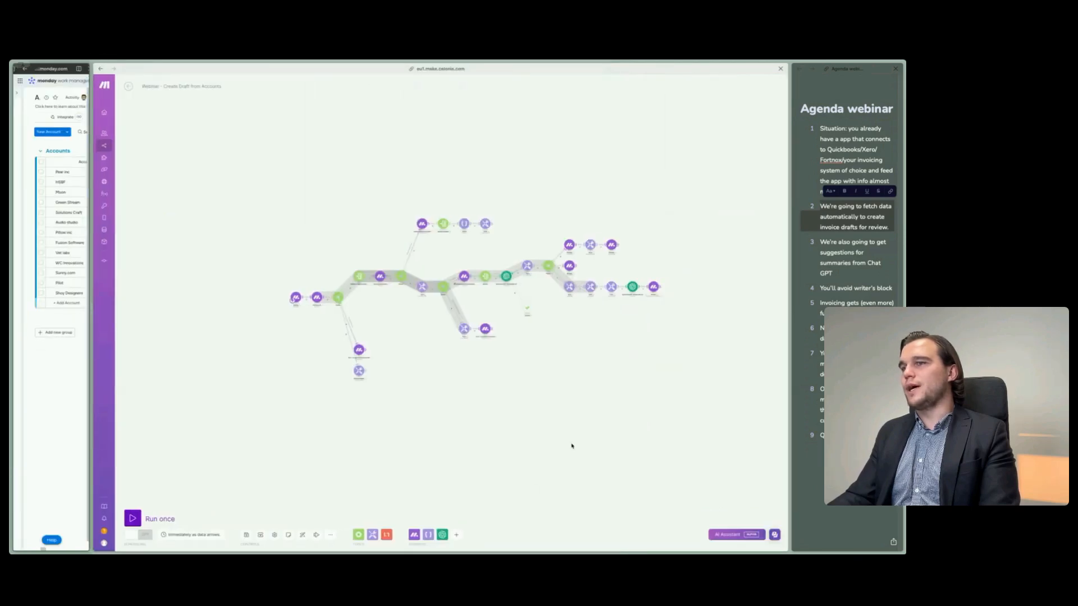
click(128, 86)
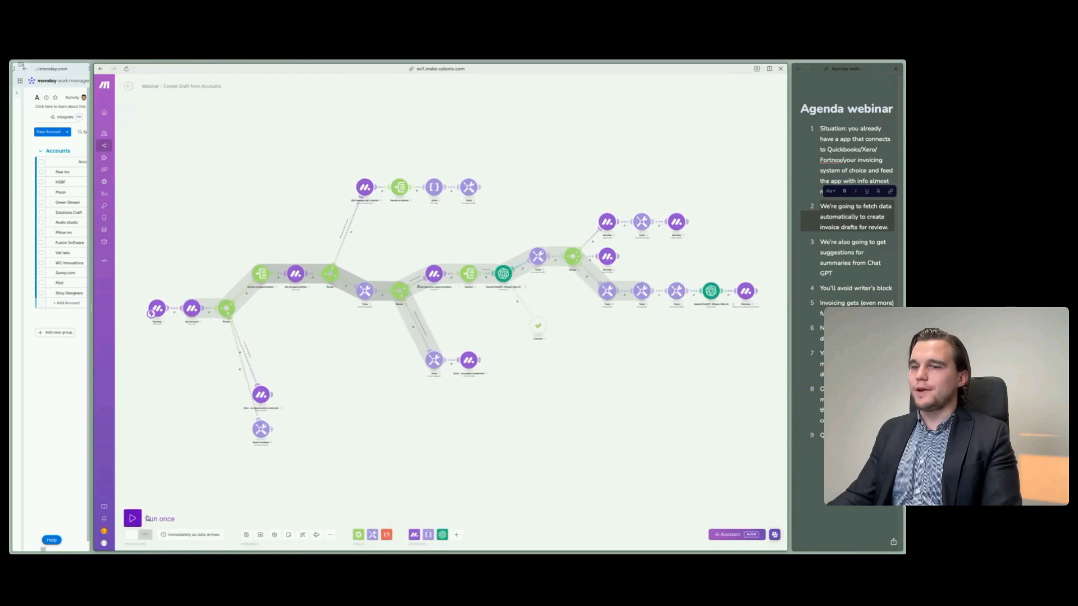
click(128, 86)
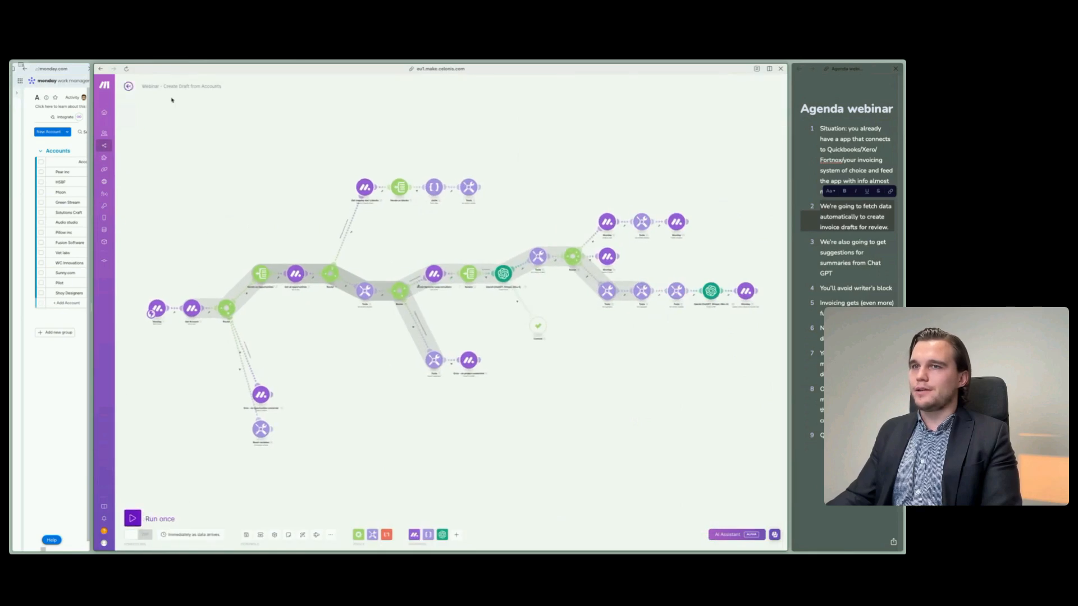
click(708, 86)
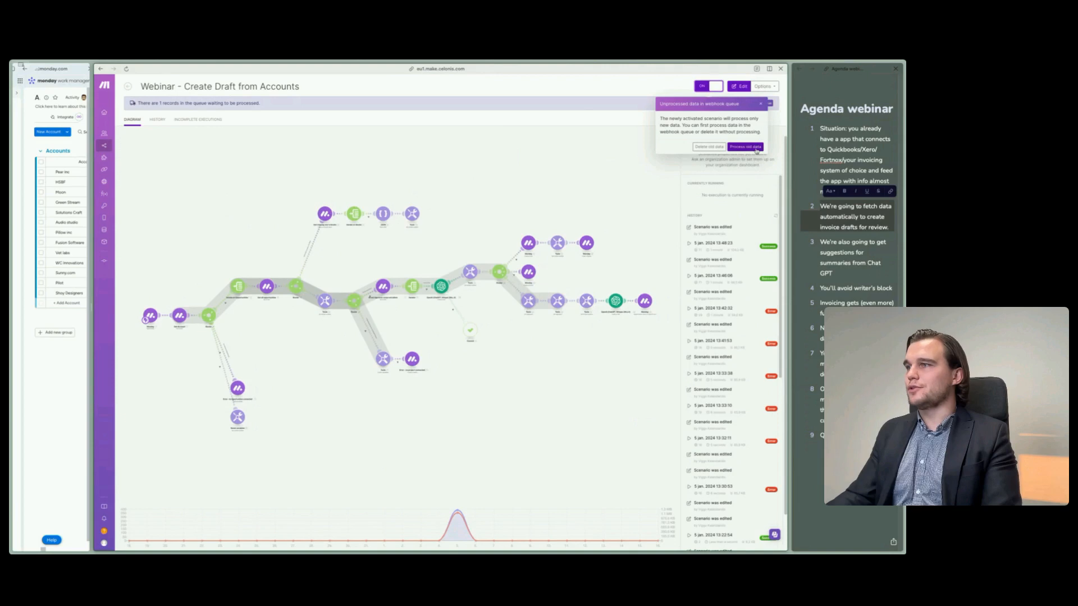
click(746, 147)
- Give monday more screen space beside Make and open the Invoices board to view its invoice groups
mouse_move(95, 259)
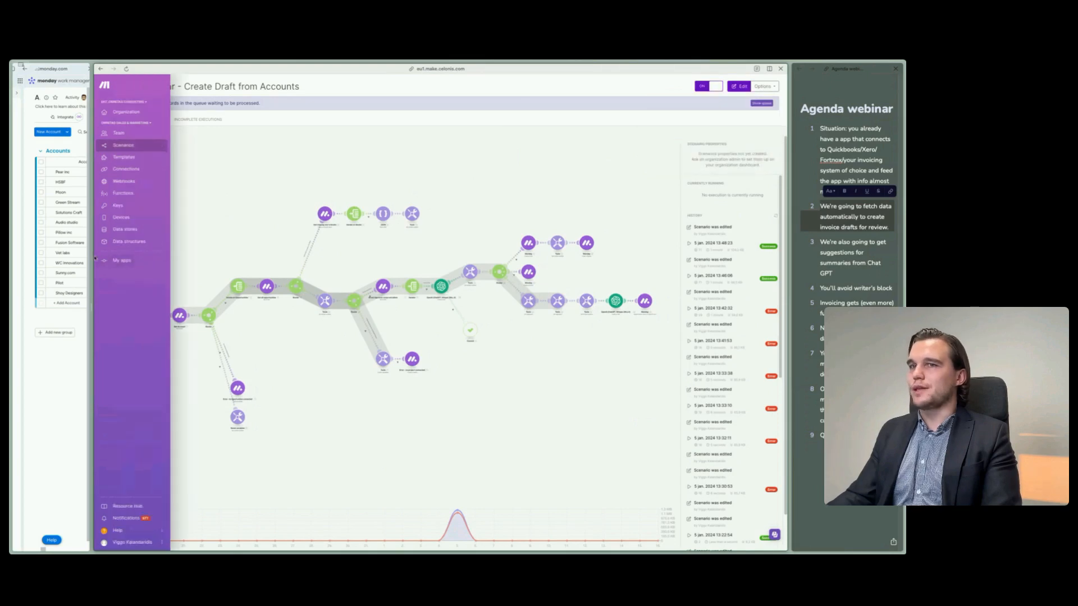
drag(91, 258, 571, 286)
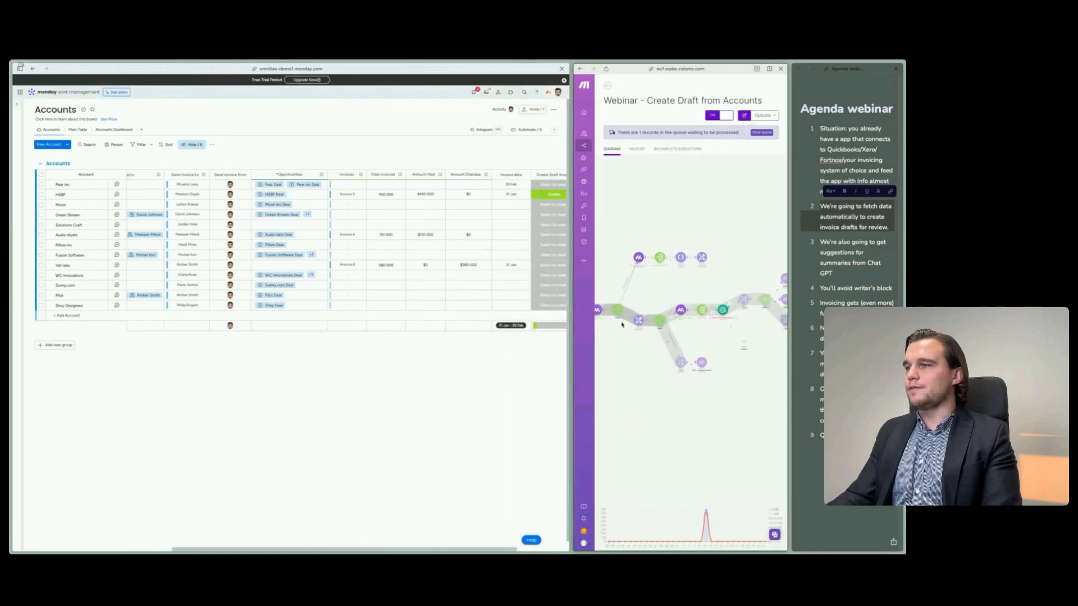
mouse_move(581, 309)
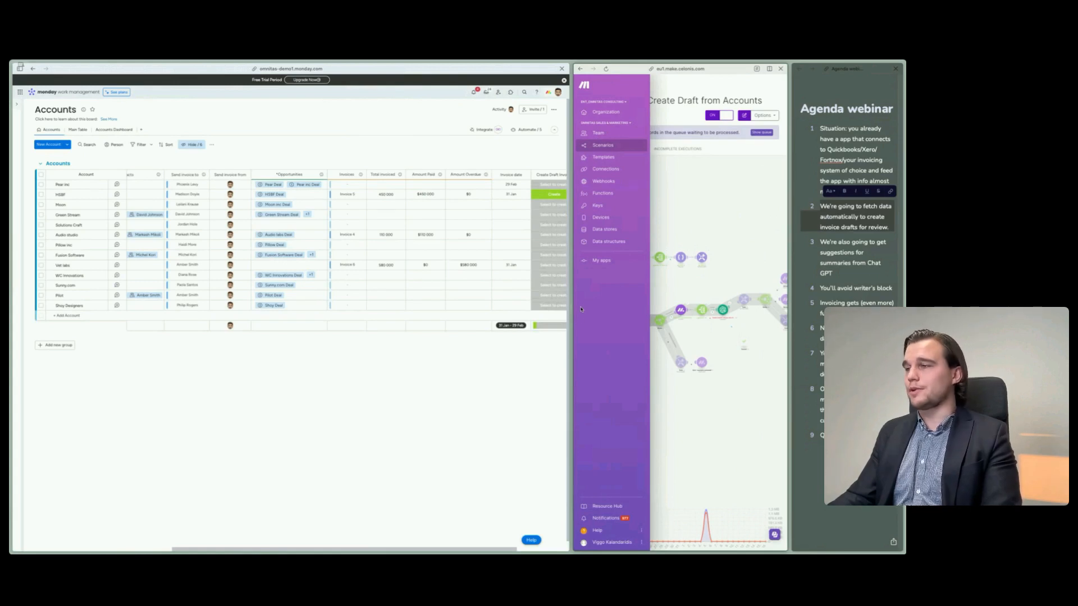
mouse_move(15, 259)
click(40, 243)
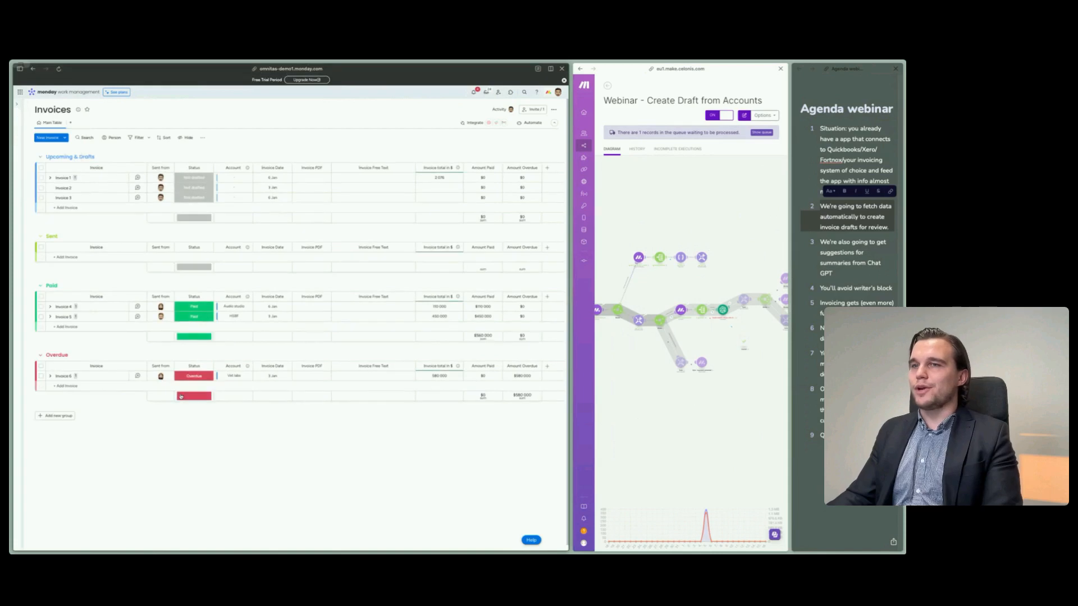
- Back on the Accounts board, reset HSBF's Create Draft Invoice status to its default label and set it to Create again
mouse_move(18, 260)
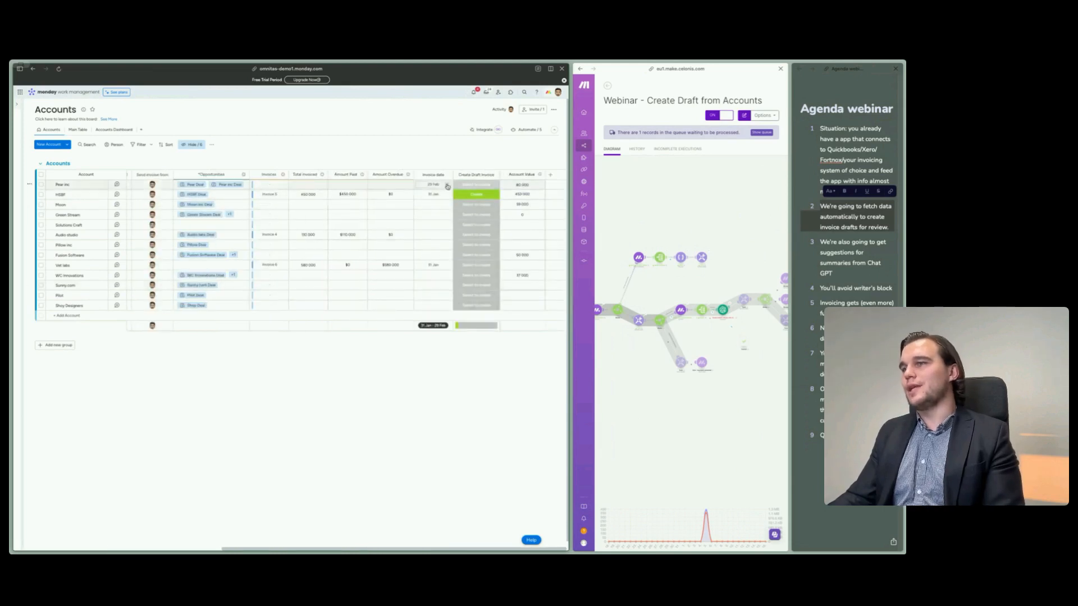
click(489, 195)
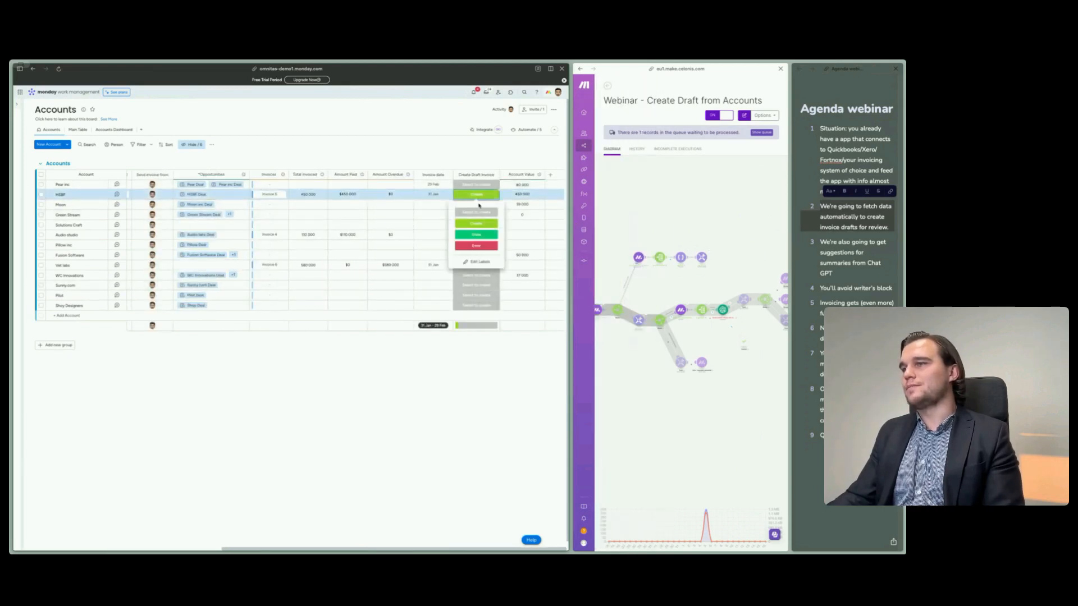
click(476, 213)
click(477, 195)
click(477, 223)
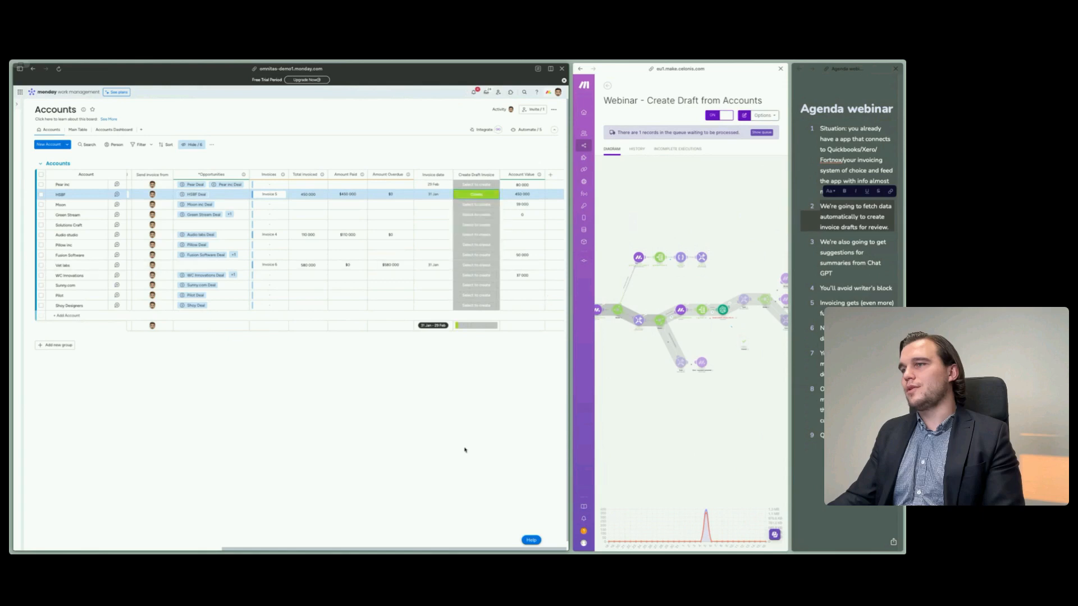
click(465, 450)
- In Make, open the failed run, read the OpenAI module's error, and check which models its settings offer without changing them
drag(572, 261, 176, 261)
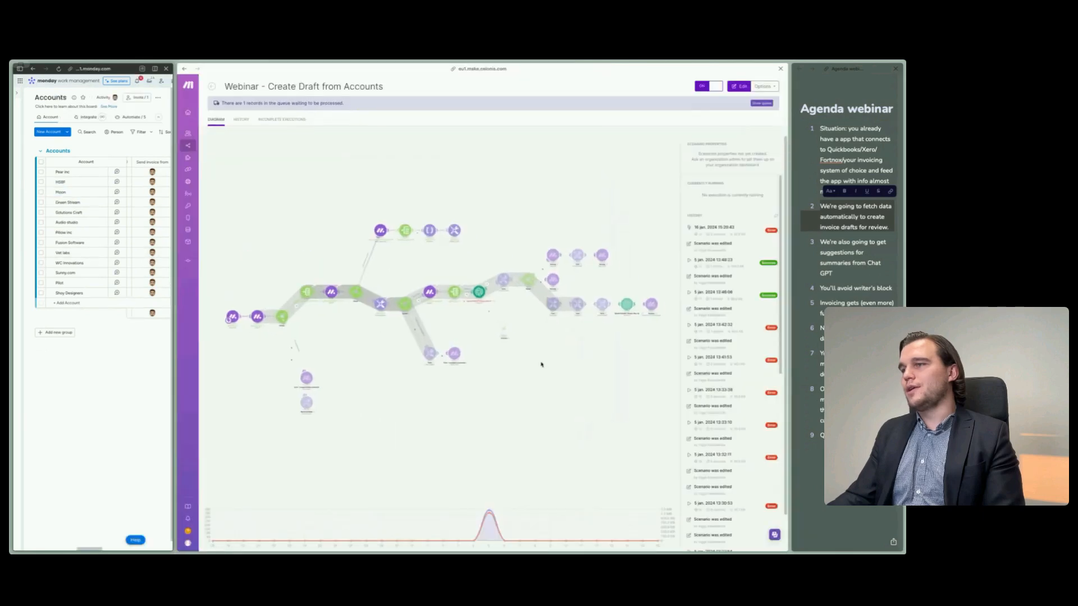
click(499, 341)
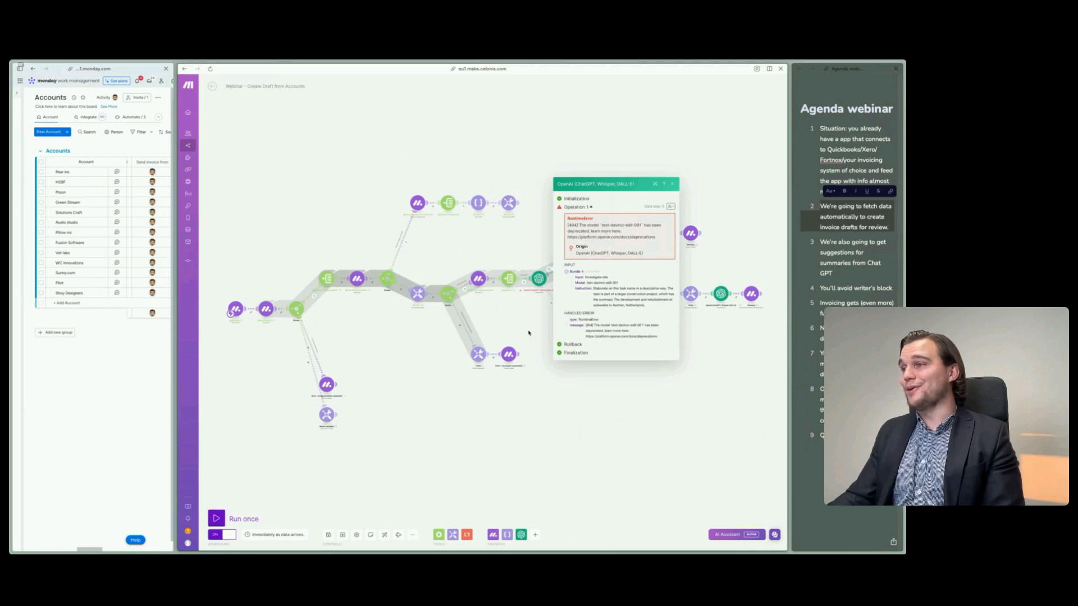
click(539, 279)
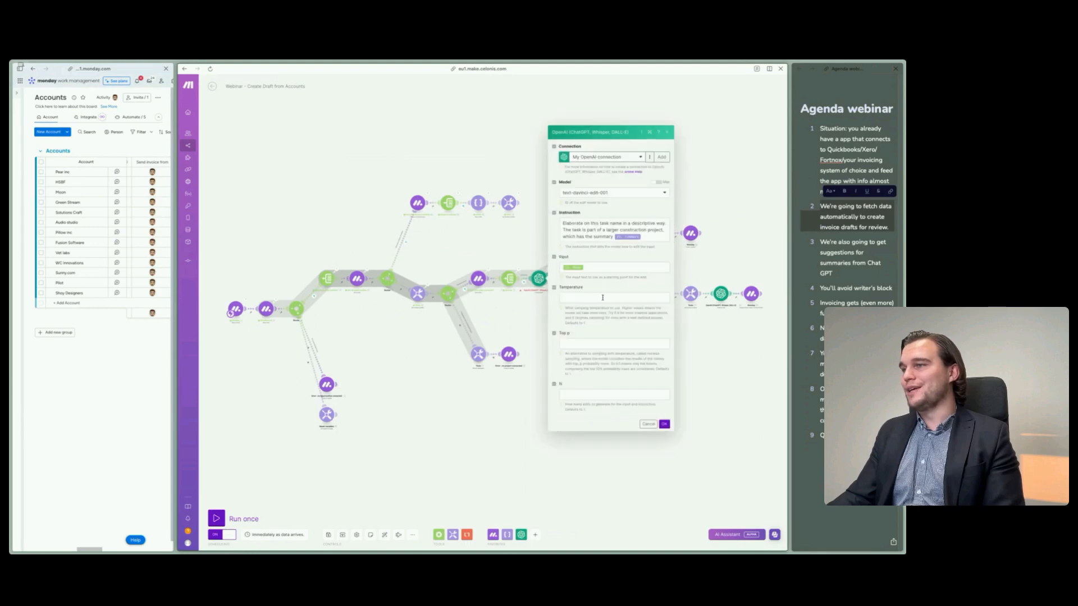
click(600, 192)
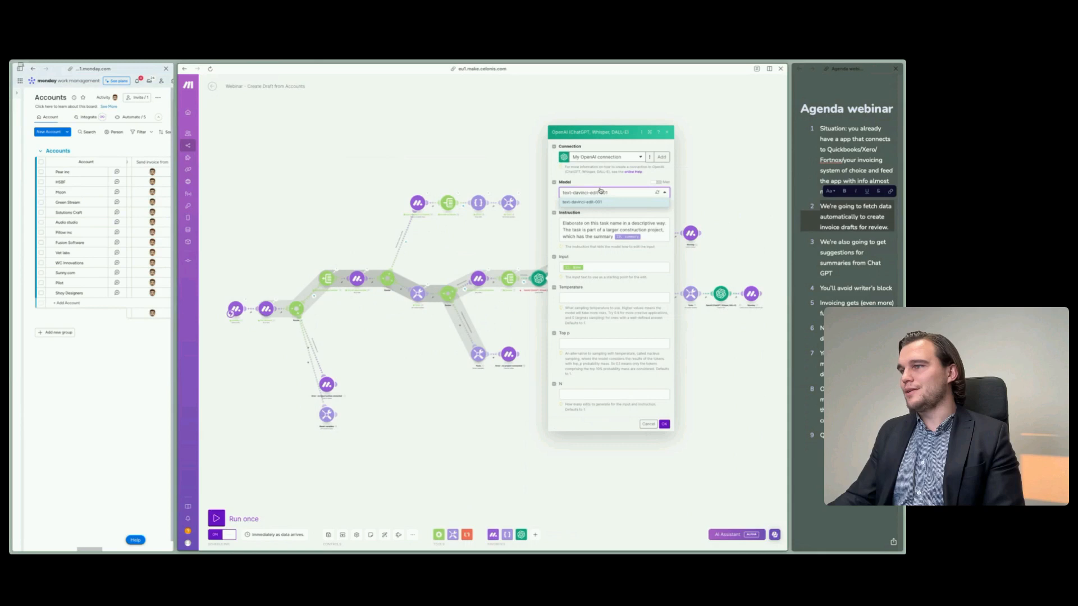
click(600, 192)
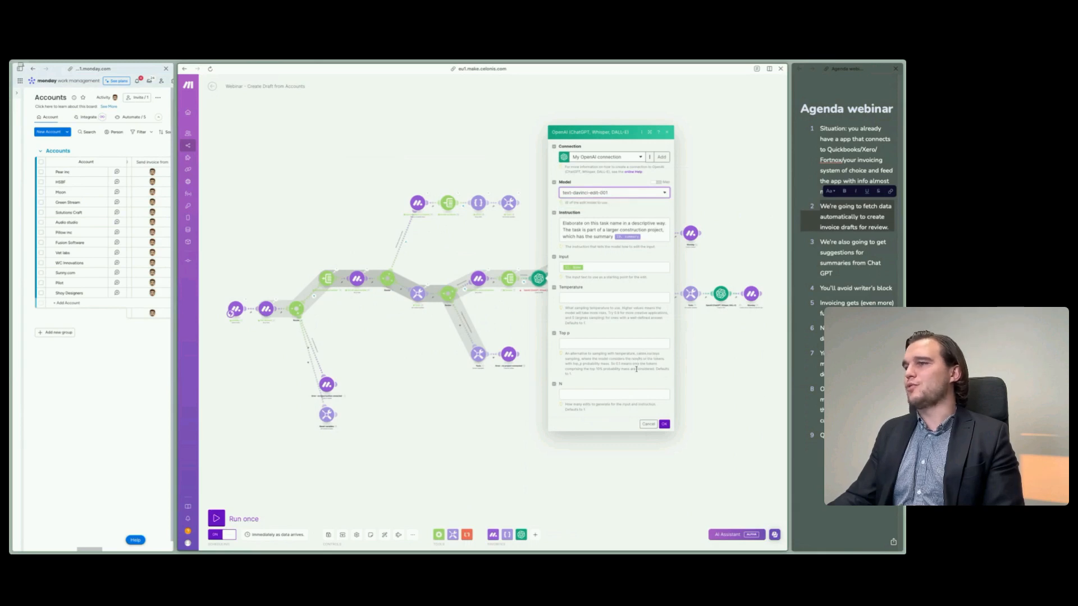
click(664, 424)
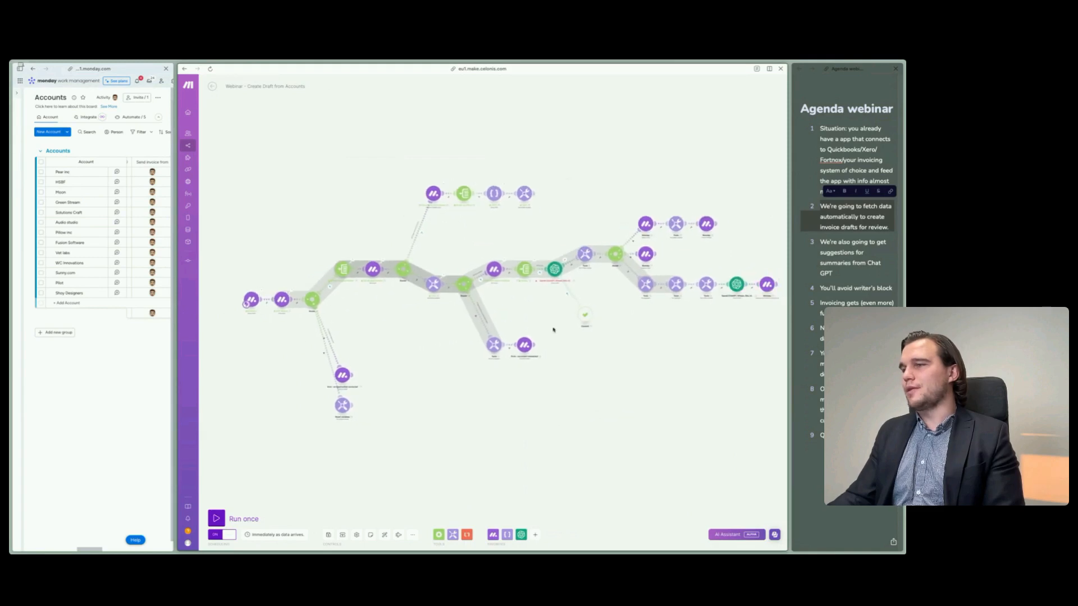
- Locate the failing OpenAI module after the iterator in the scenario, recheck its available models, and close its settings
scroll(580, 288, up, 5)
scroll(477, 360, down, 3)
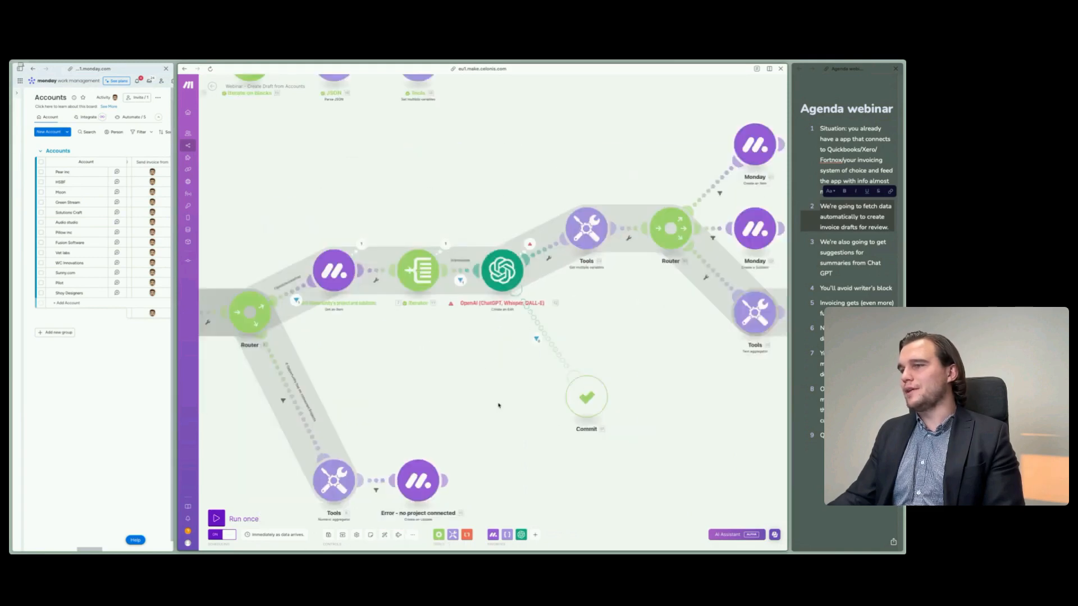
drag(649, 445, 709, 438)
drag(399, 388, 541, 358)
scroll(500, 378, down, 2)
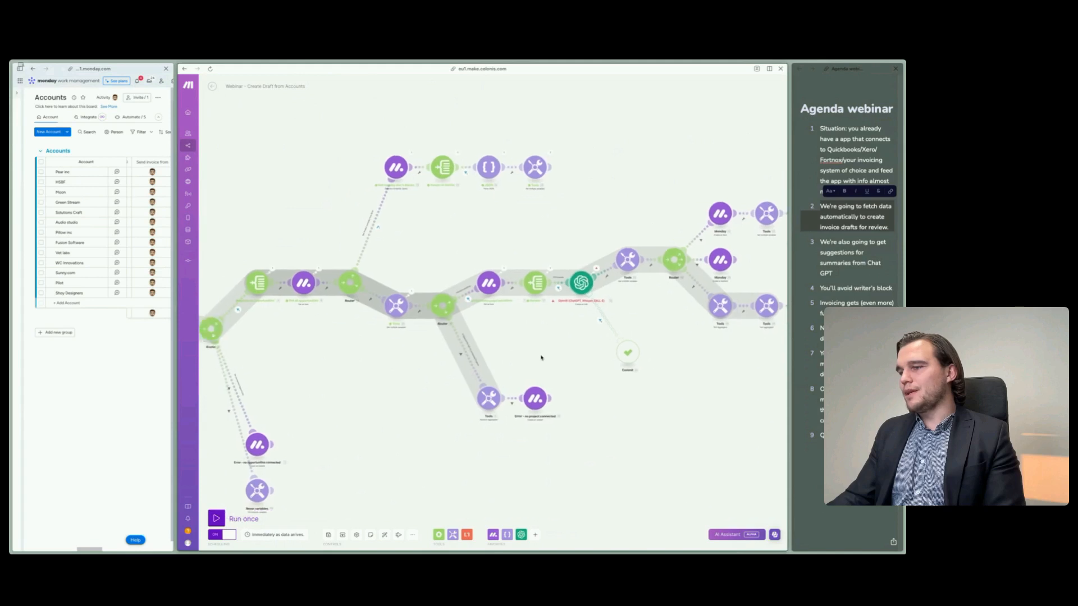
click(581, 282)
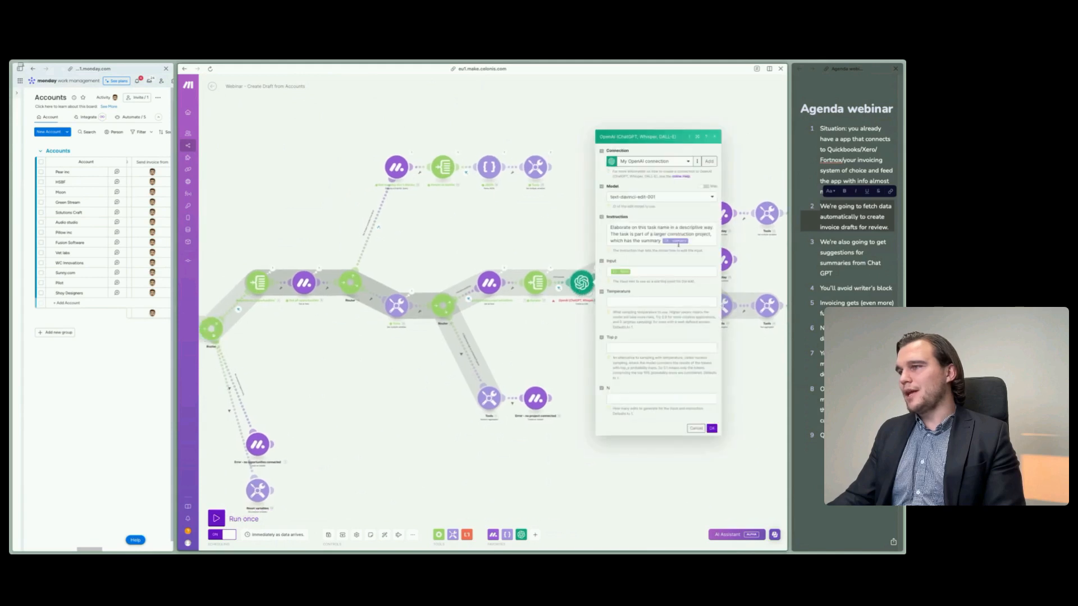
click(687, 200)
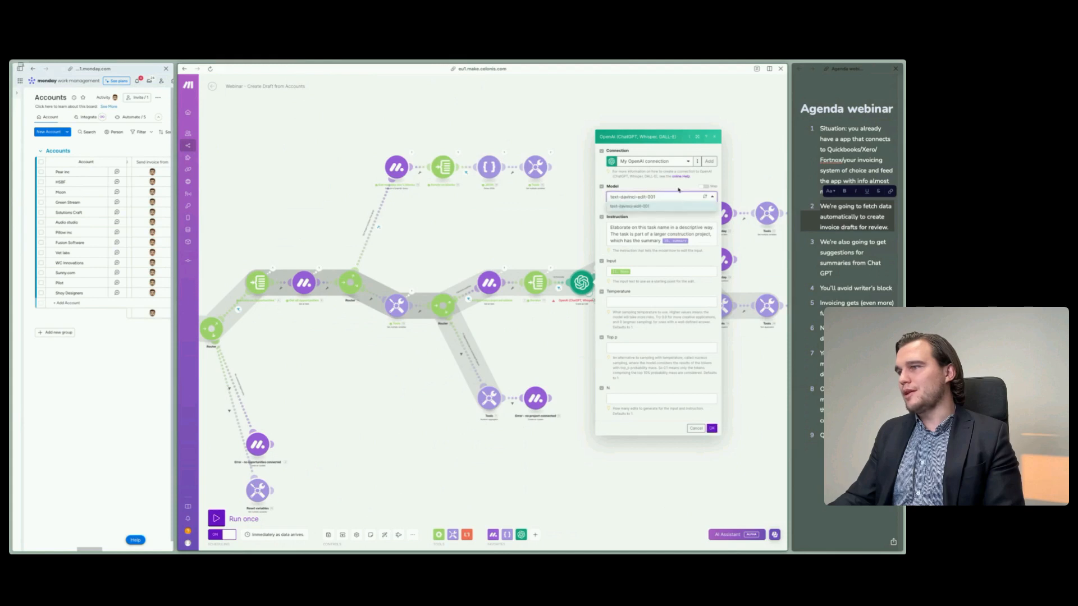
click(677, 190)
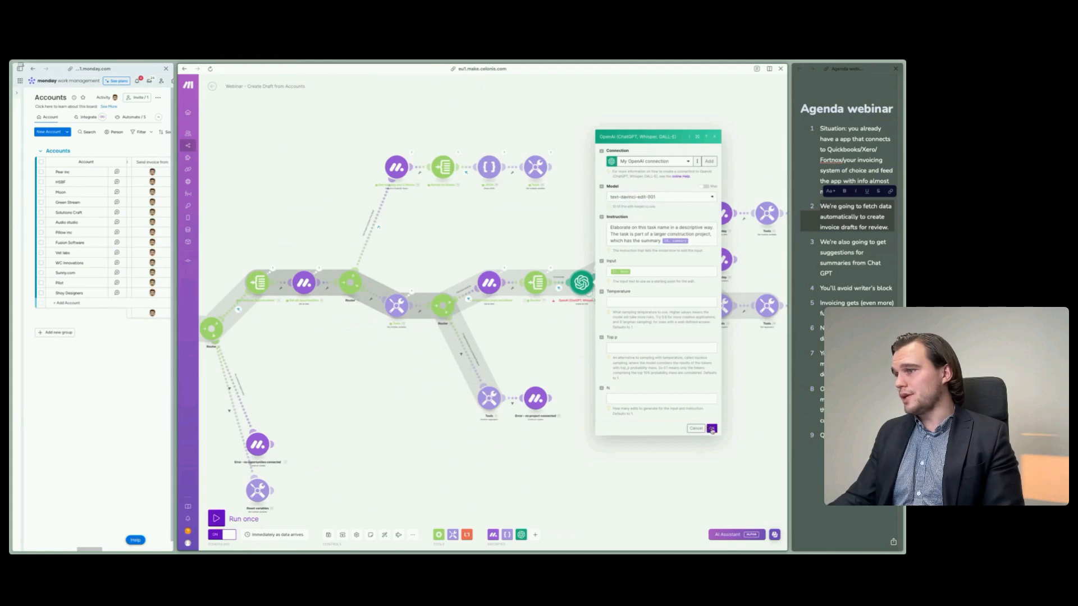
click(711, 429)
- View the list of available OpenAI actions and check the failing module's connection and model choices once more
scroll(620, 436, down, 3)
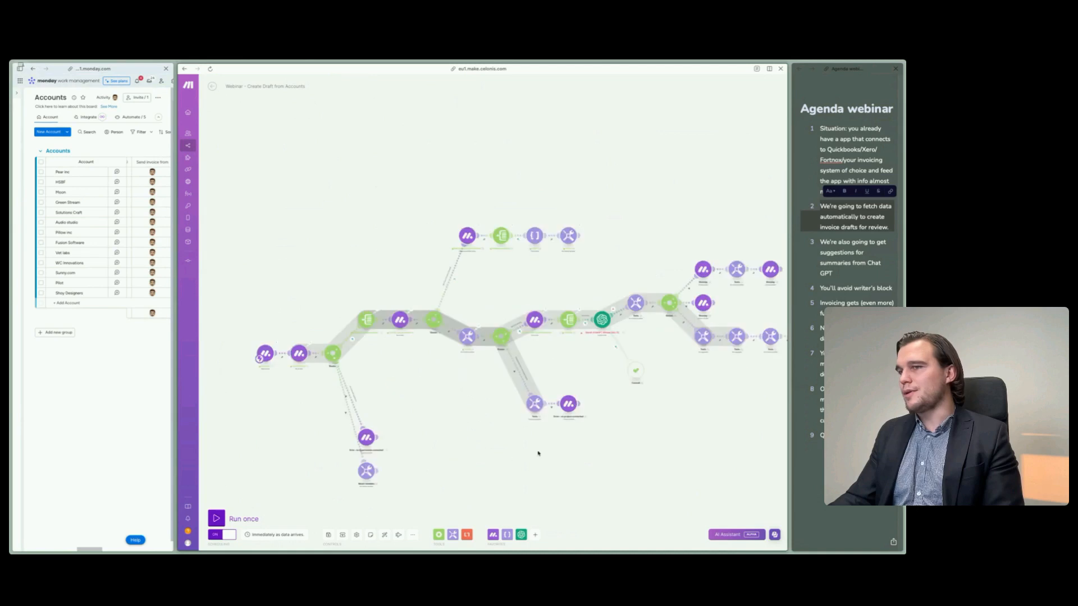
drag(501, 446, 459, 423)
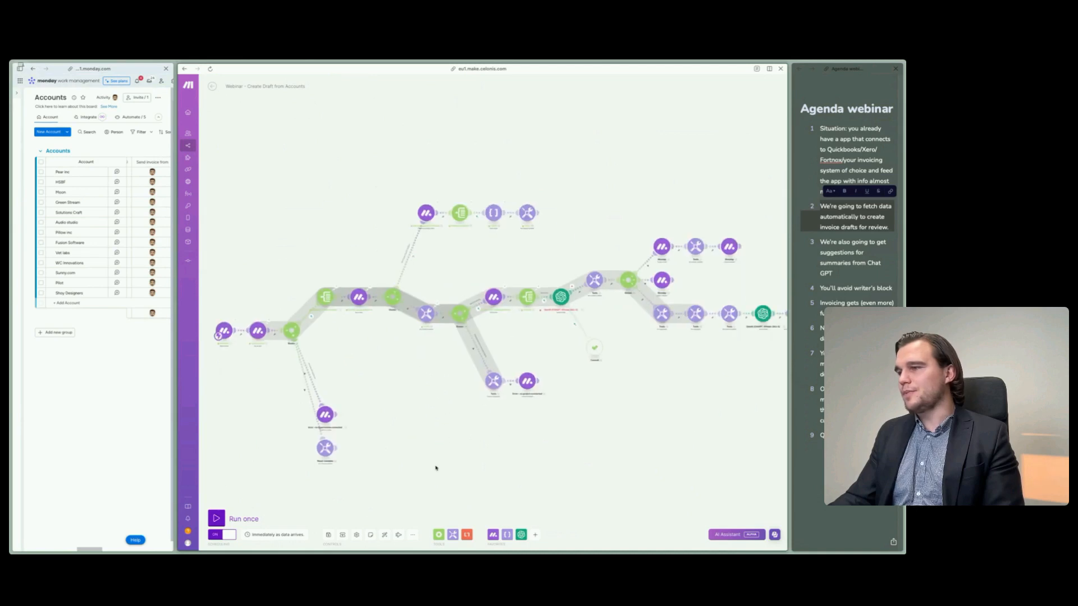
click(521, 534)
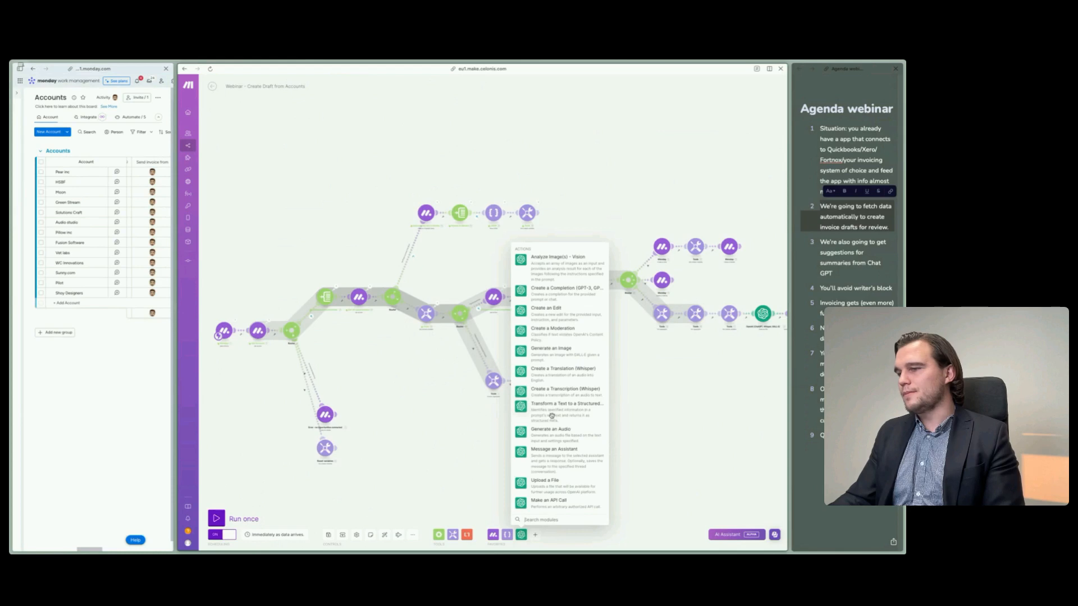
click(548, 308)
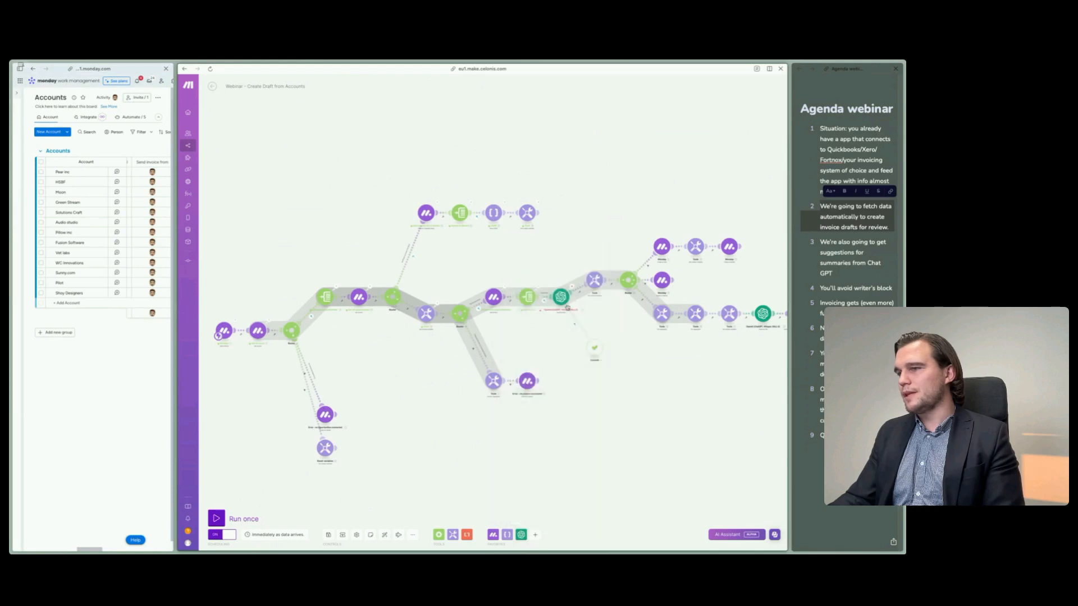
click(639, 179)
click(636, 201)
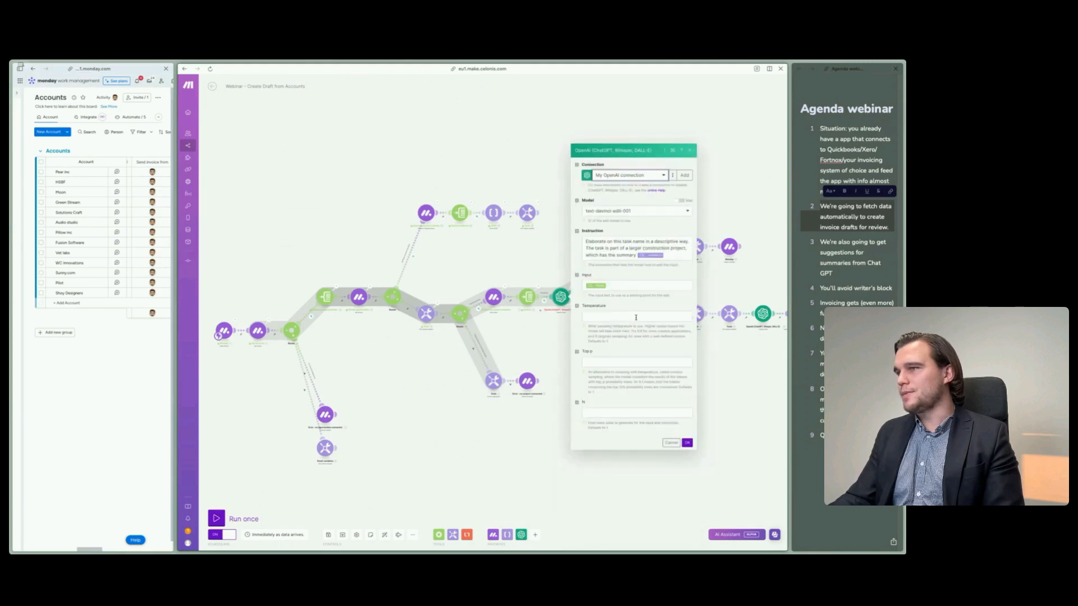
click(630, 210)
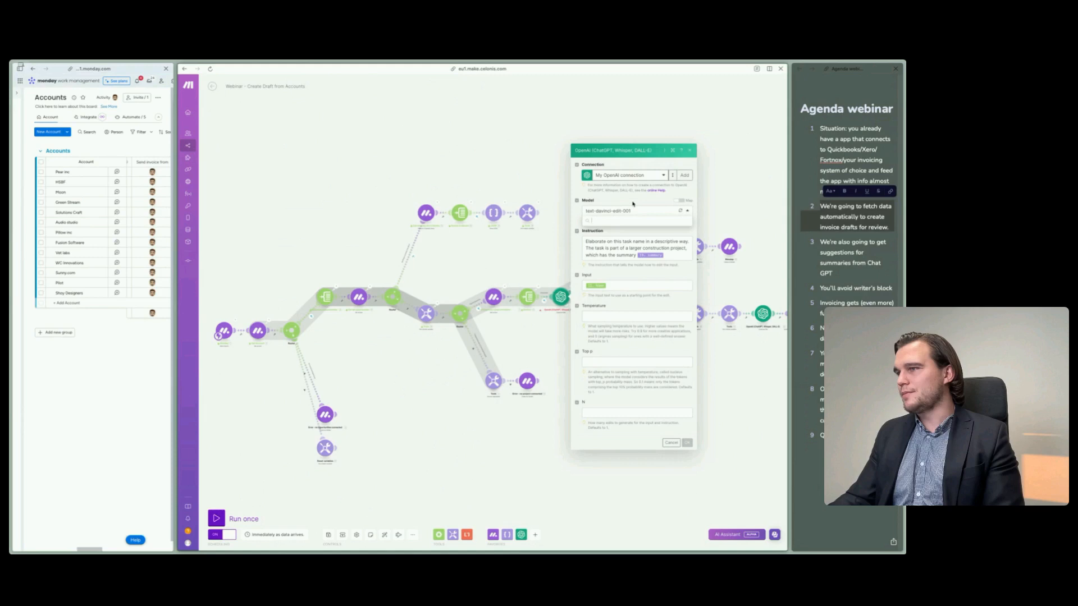
click(633, 205)
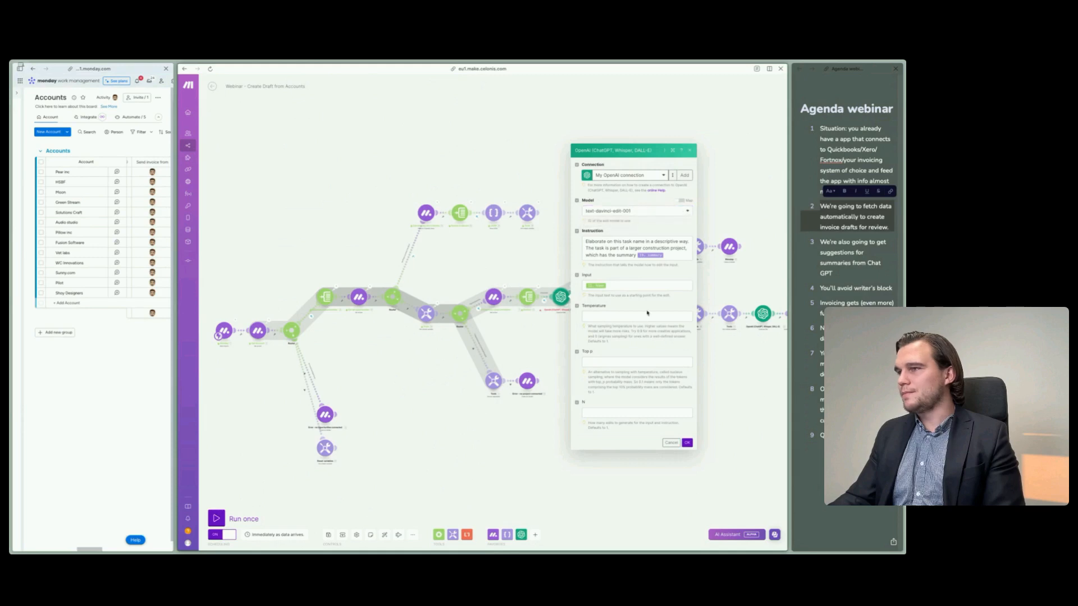
click(687, 442)
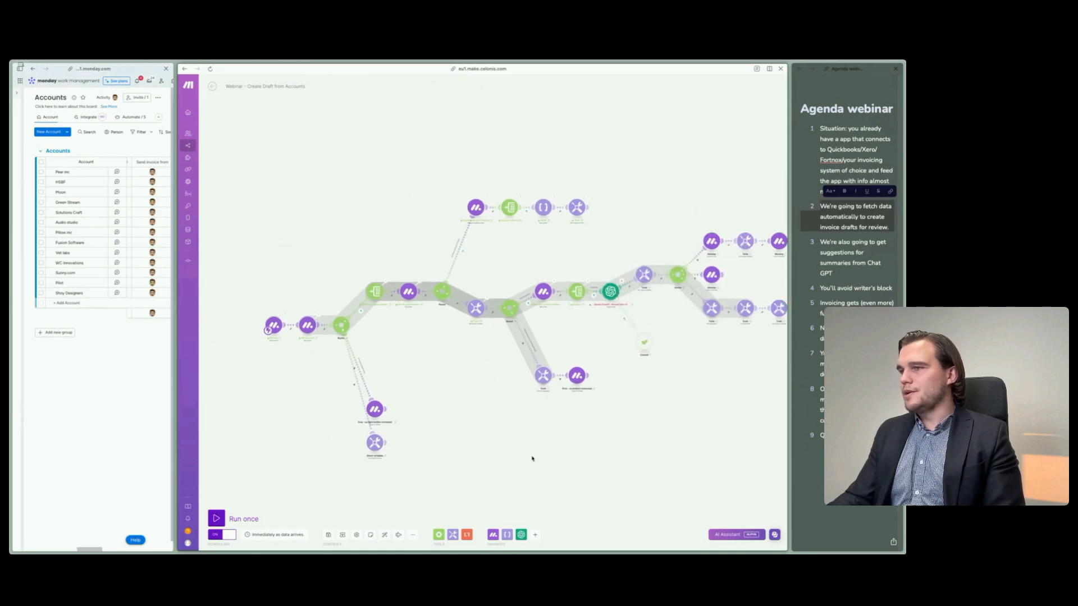
- Examine the event data in the Monday trigger's output, compare it with HSBF's Create Draft Invoice status, and close the output
drag(277, 367, 311, 369)
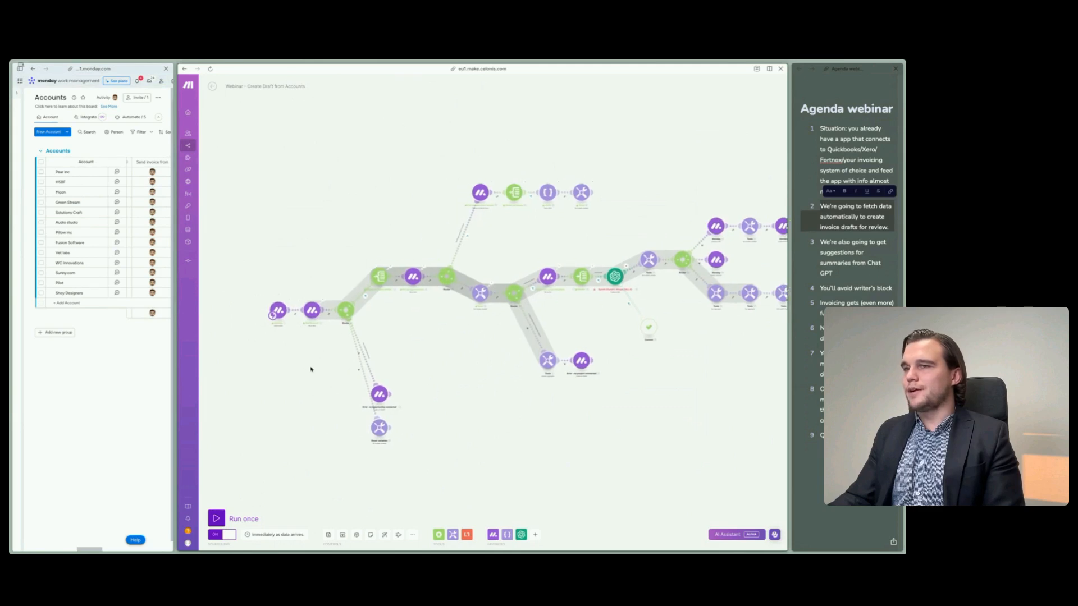
click(290, 304)
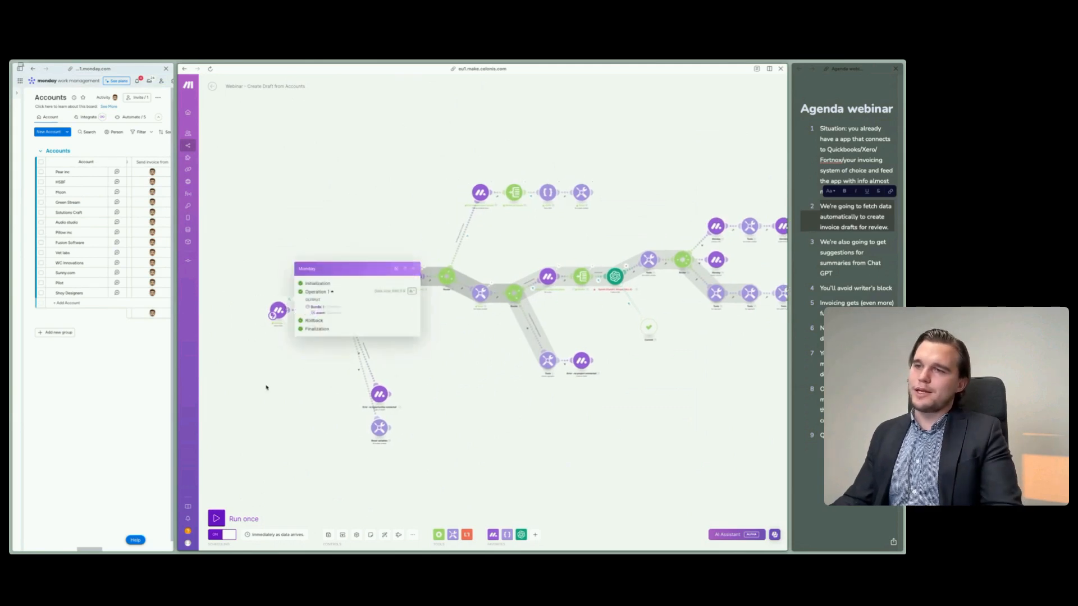
click(316, 315)
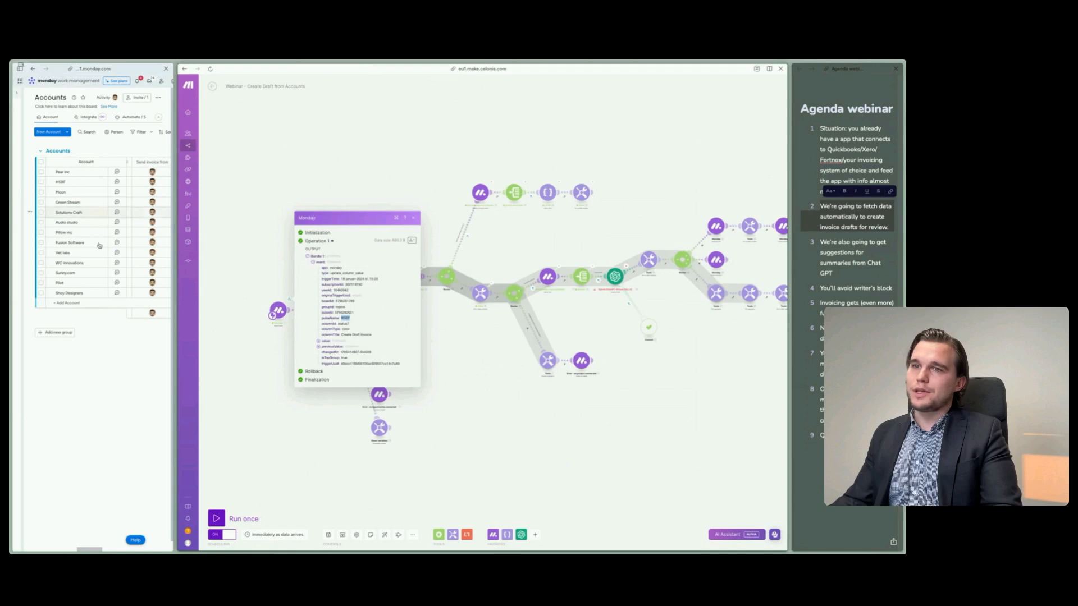
drag(175, 312, 608, 313)
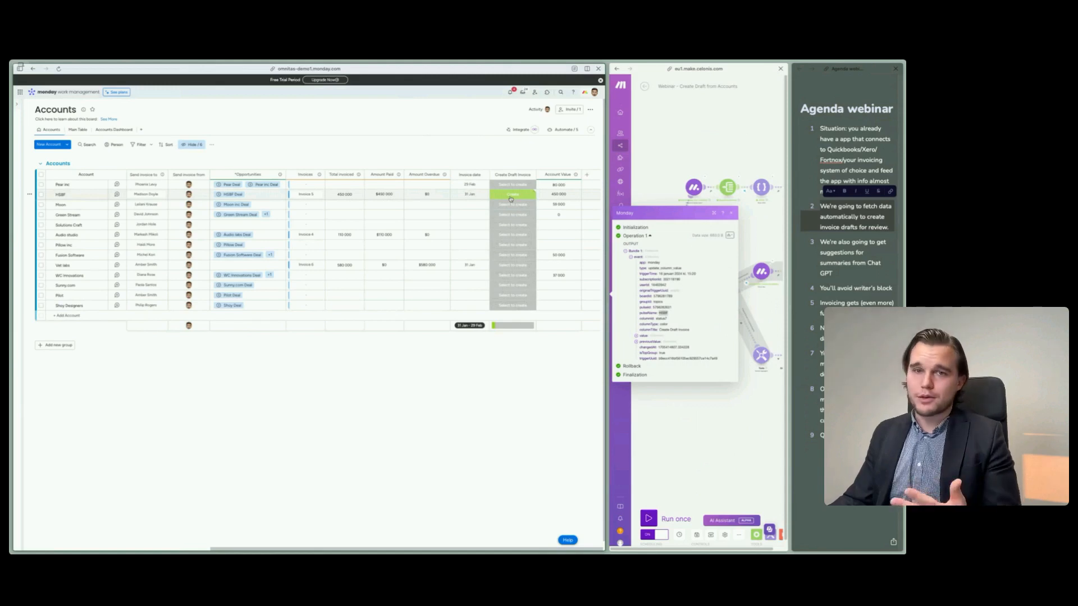
drag(608, 335, 190, 335)
click(452, 385)
scroll(337, 318, up, 5)
drag(315, 396, 349, 406)
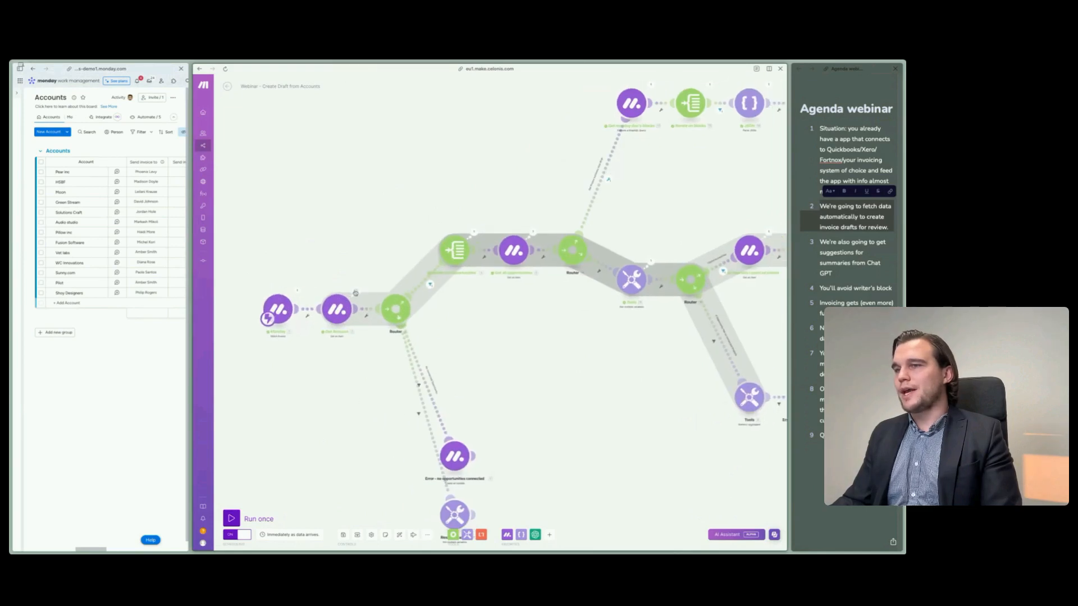
- Open the Get Account module's output, expand its mappable column values to review the fetched account data, and close it
click(356, 293)
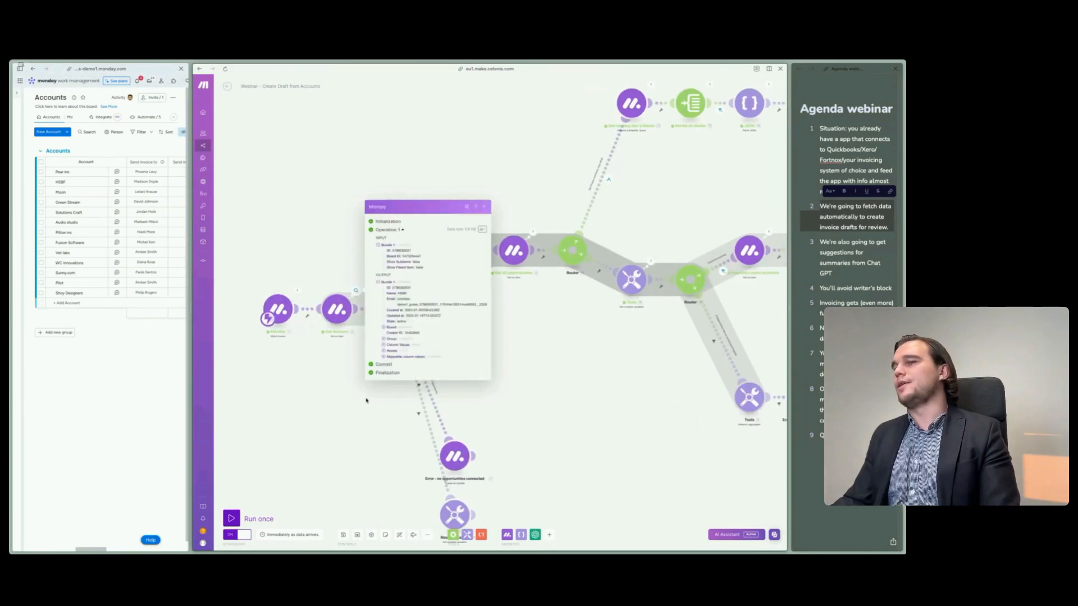
click(393, 356)
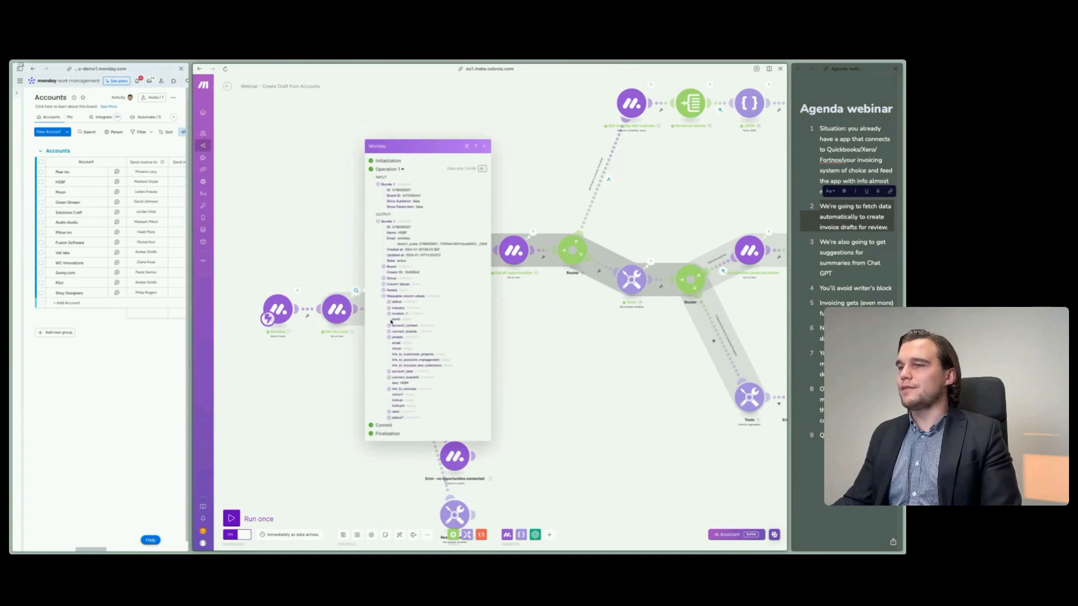
click(343, 398)
- Inspect the filter on the route after the first router and the output of the opportunities iterator that follows it
drag(491, 371, 426, 378)
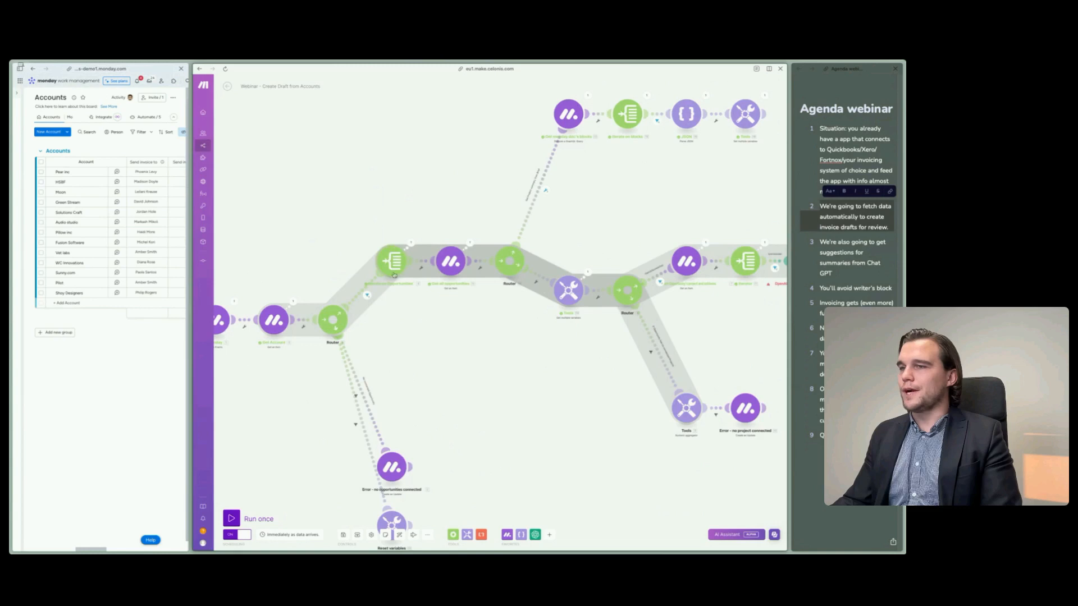
drag(390, 326, 402, 327)
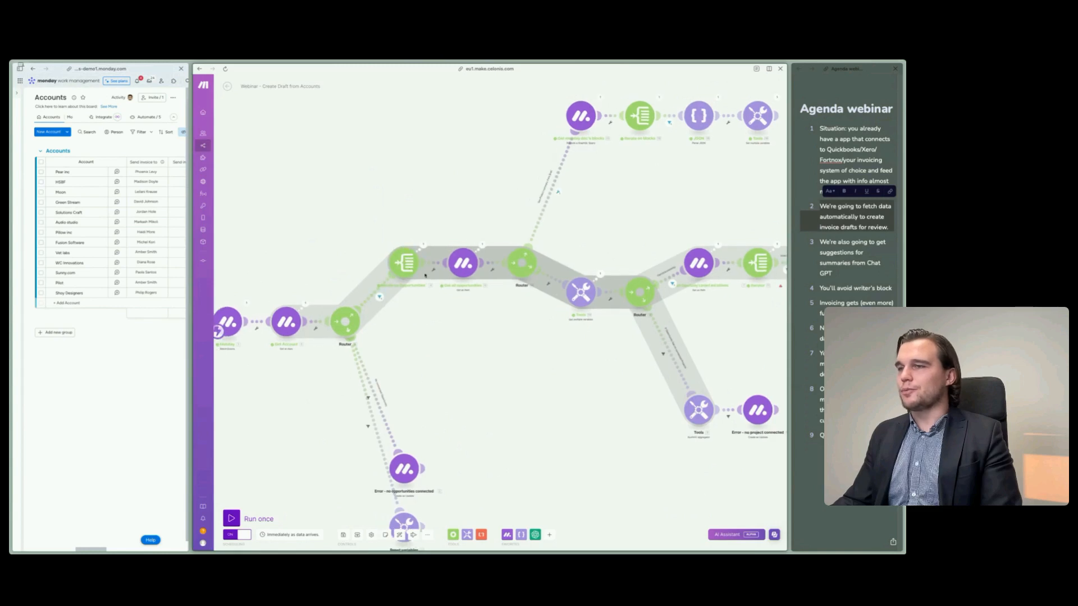
drag(417, 337, 385, 351)
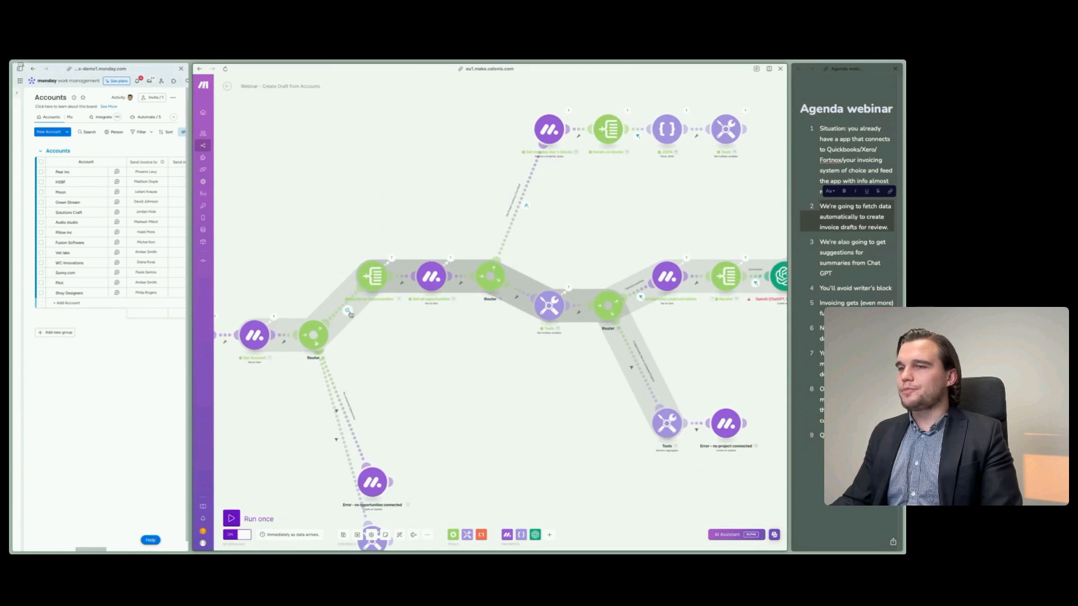
click(348, 311)
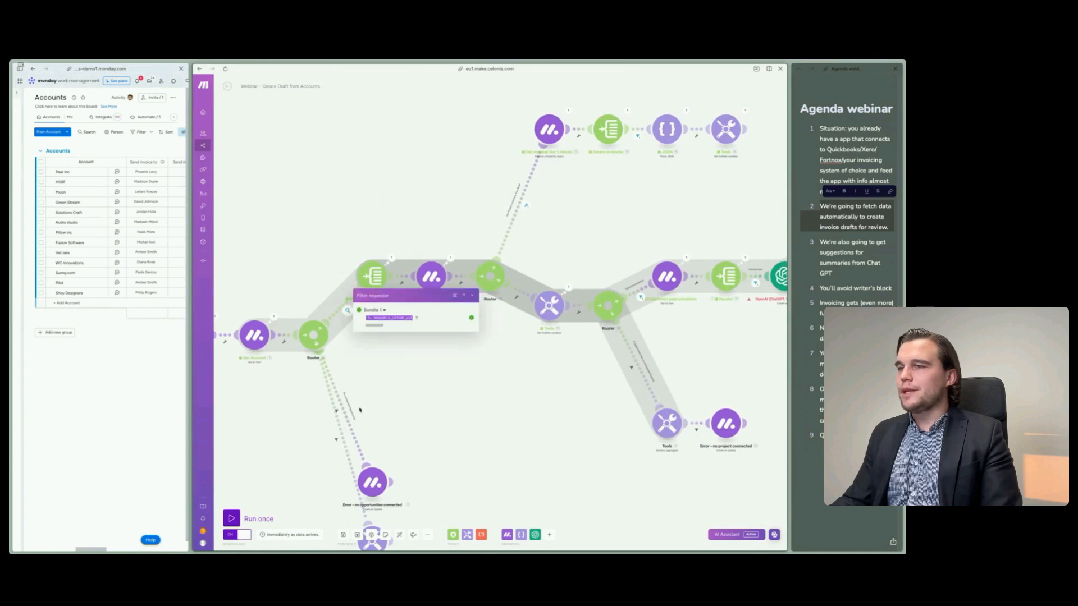
click(385, 344)
click(392, 260)
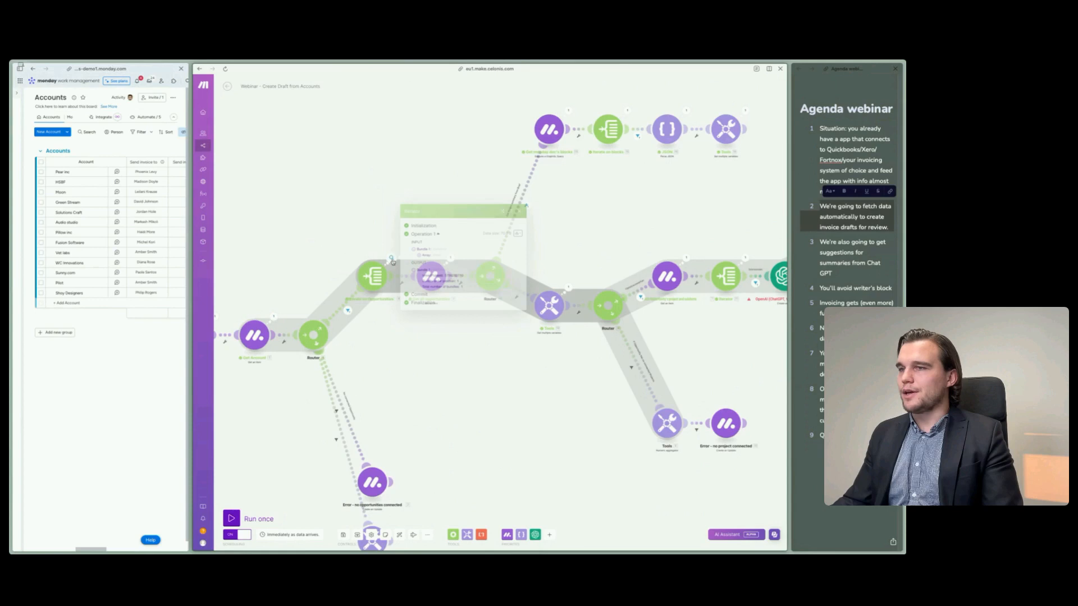
click(420, 257)
click(301, 231)
drag(391, 363, 430, 357)
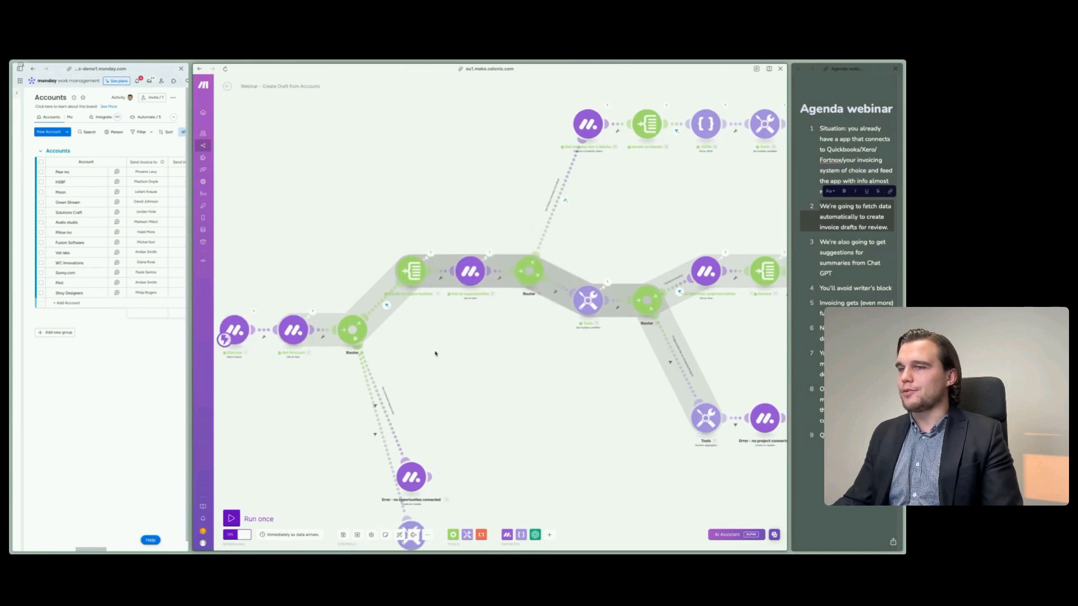
- Give monday's Accounts board more room, review HSBF's linked opportunity and its Create Draft Invoice status, and bring the scenario back to full view
drag(185, 341, 594, 359)
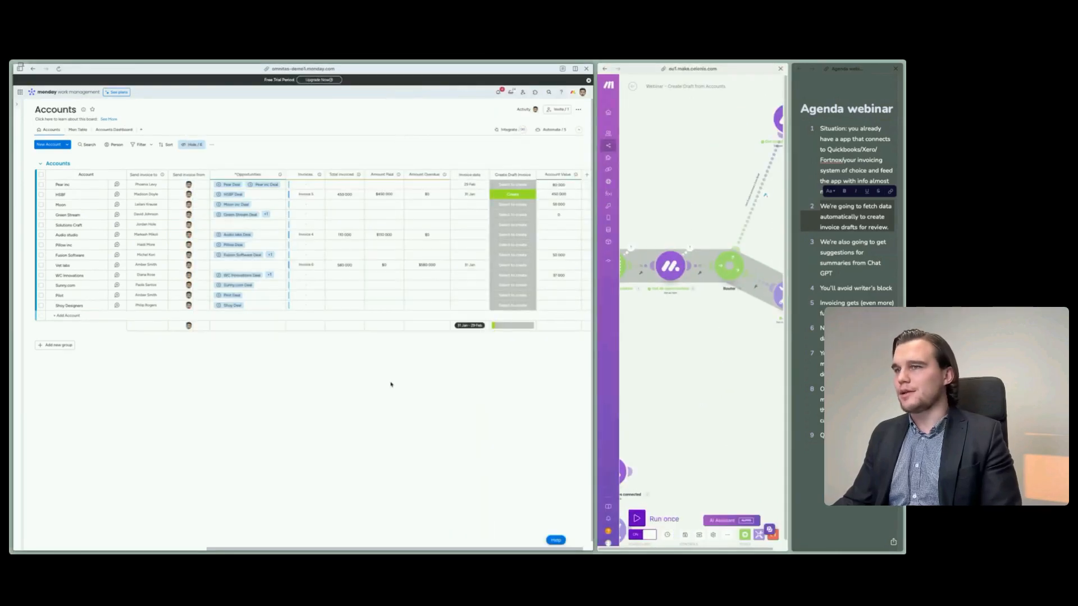
scroll(416, 394, left, 3)
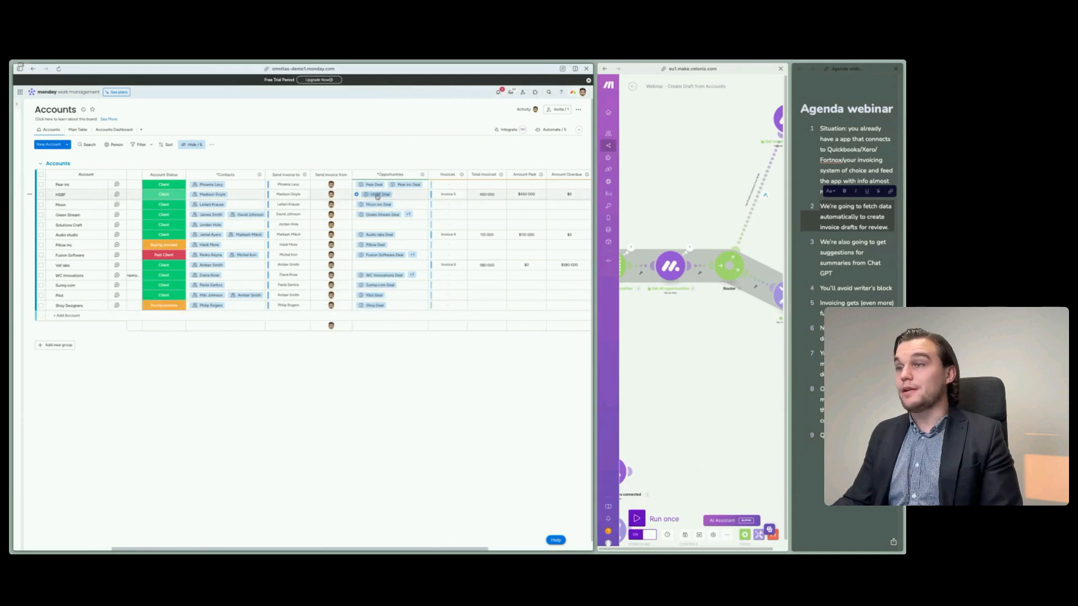
scroll(377, 196, right, 3)
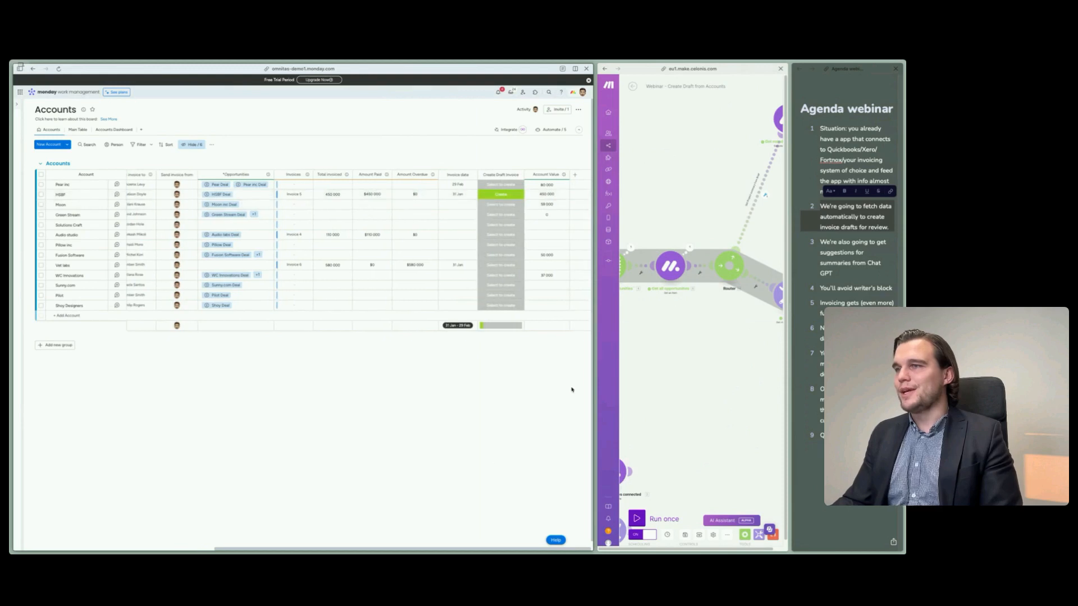
drag(593, 354, 202, 368)
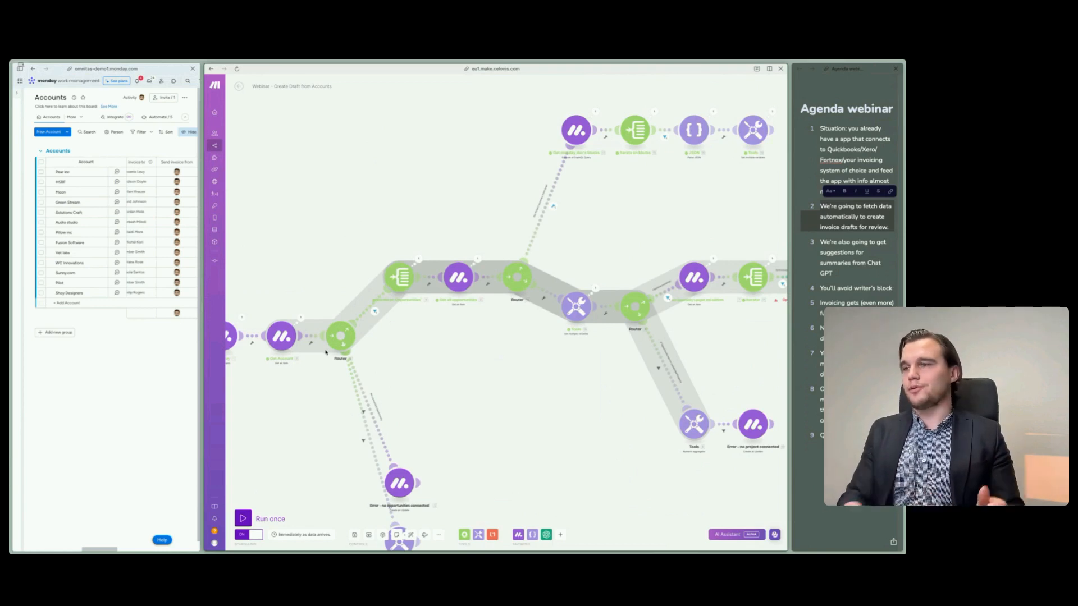
- On monday's Opportunities board, open the closed-won HSBF Deal's Project Brief, read the Summary text, and close the document
drag(498, 359, 440, 387)
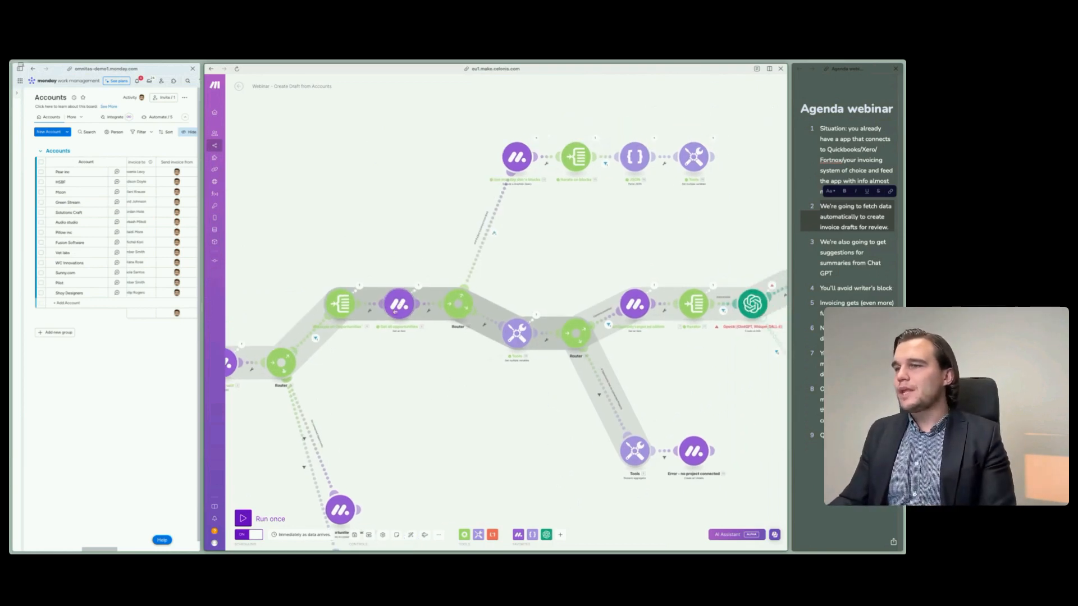
drag(426, 234, 405, 234)
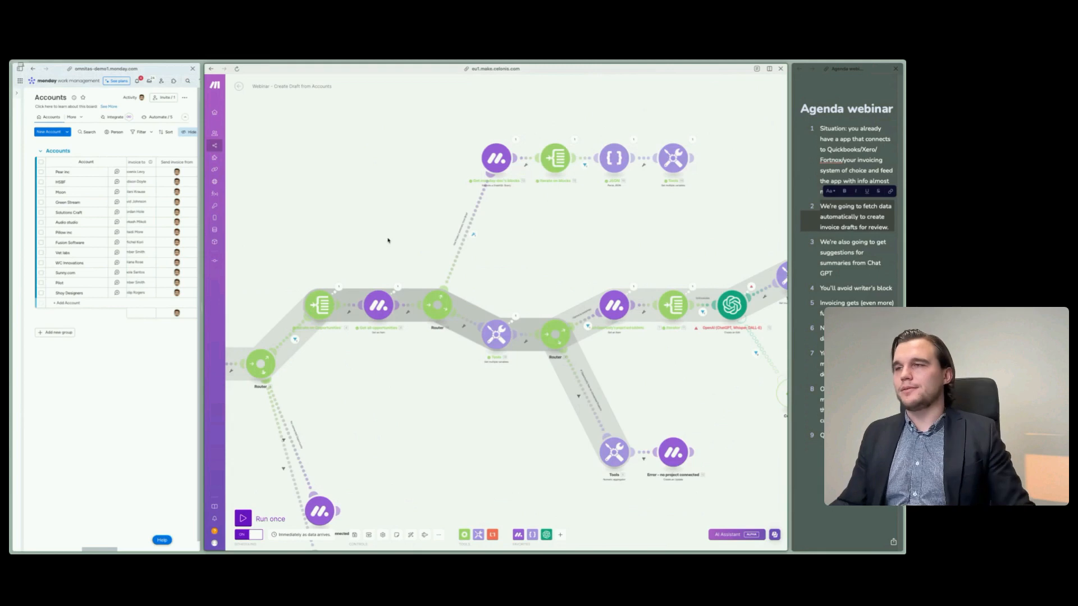
drag(387, 240, 360, 243)
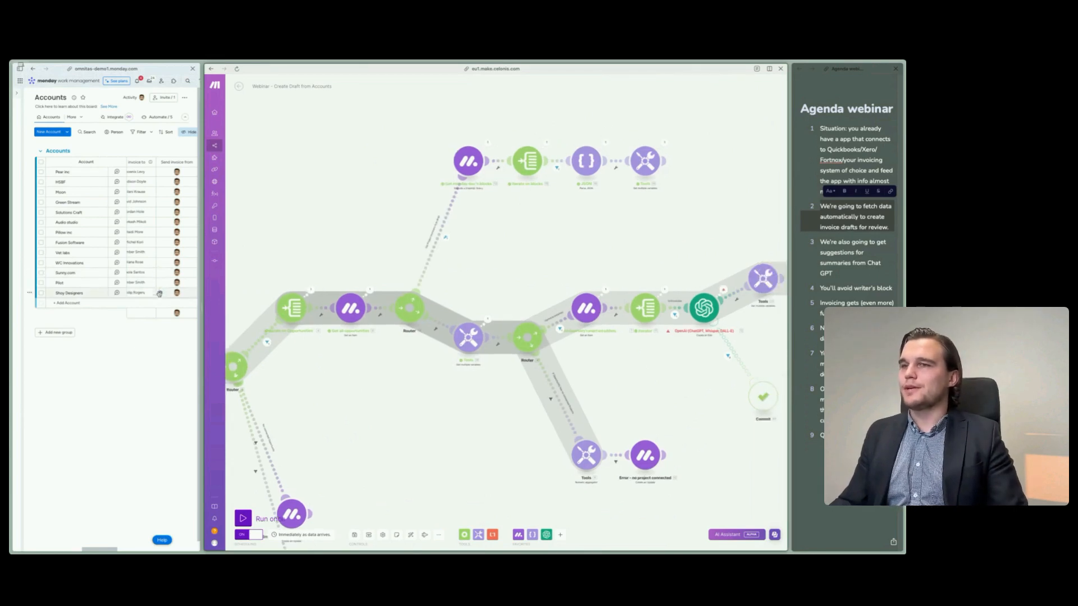
drag(200, 307, 392, 309)
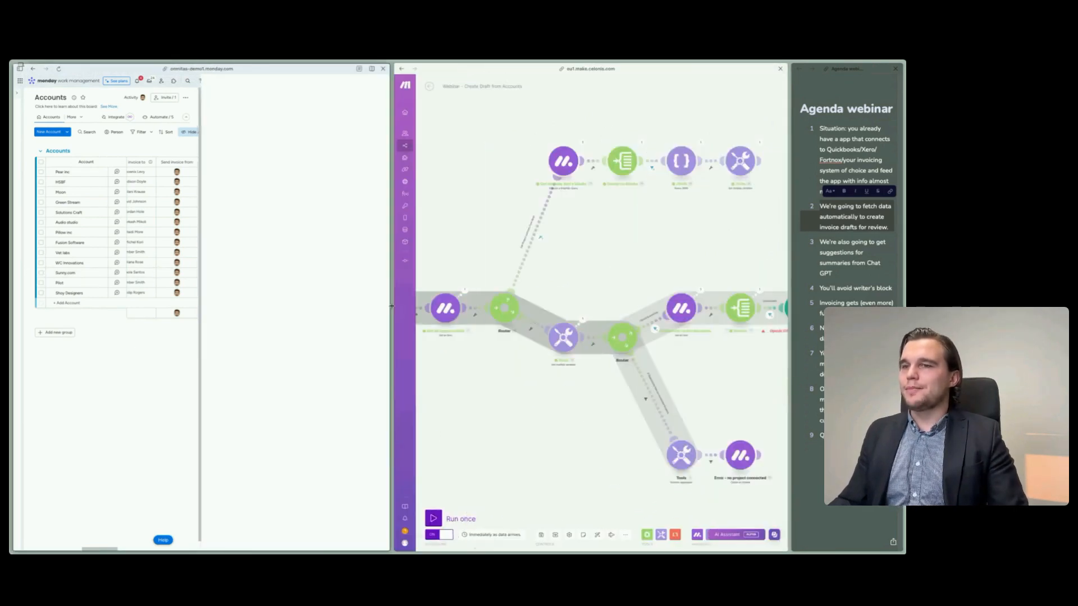
mouse_move(13, 243)
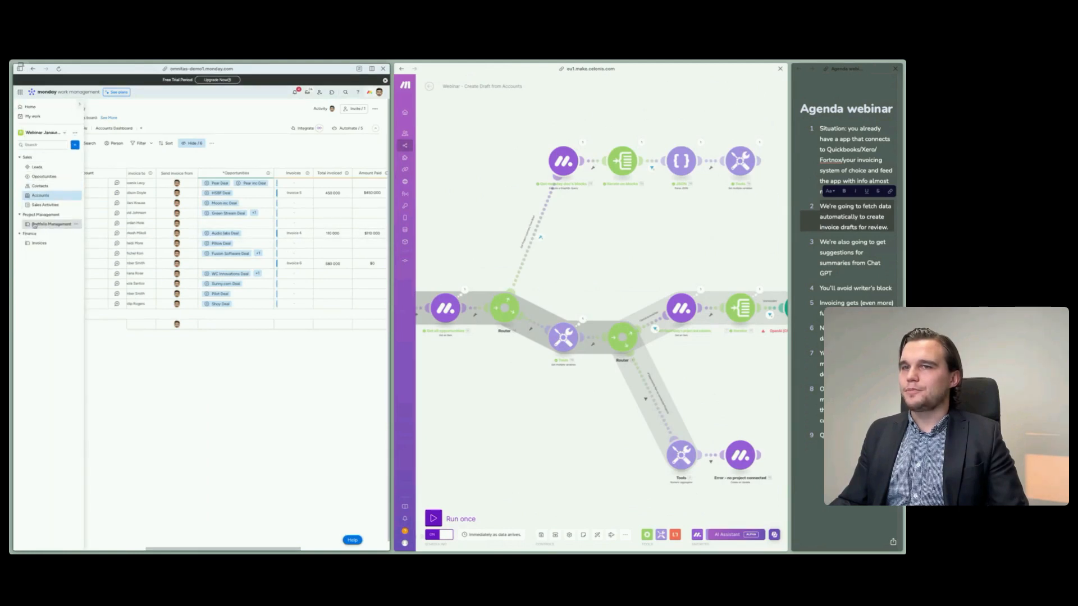
click(44, 176)
scroll(298, 265, right, 3)
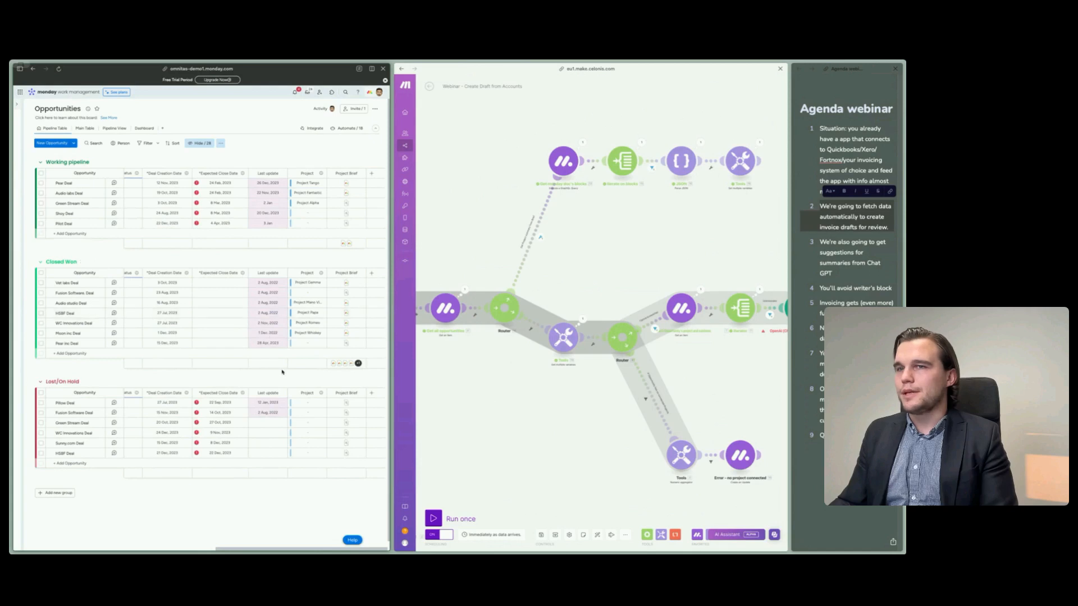
click(346, 314)
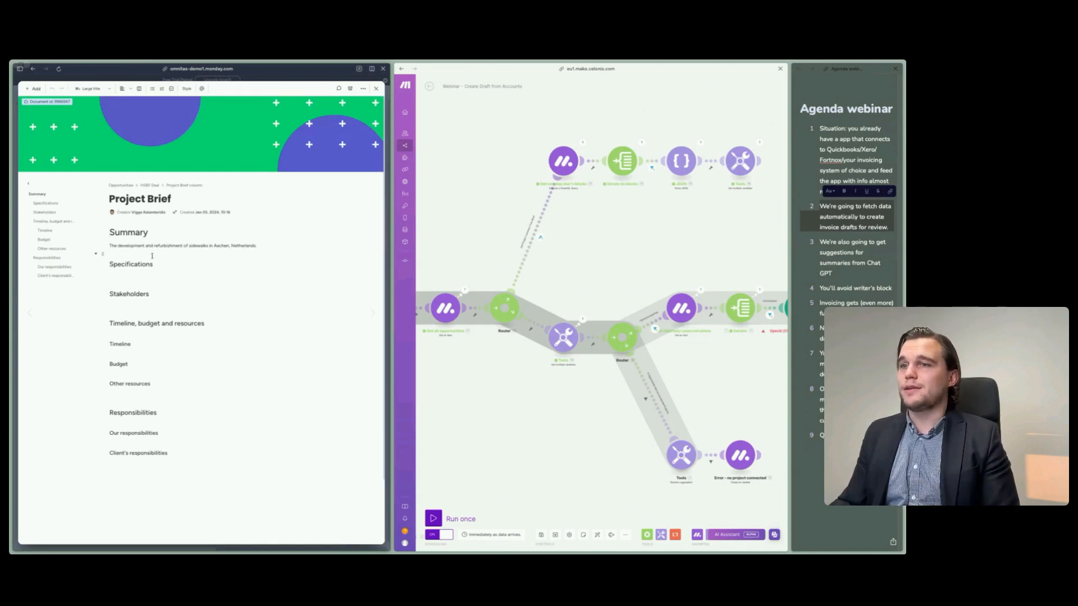
drag(110, 246, 273, 245)
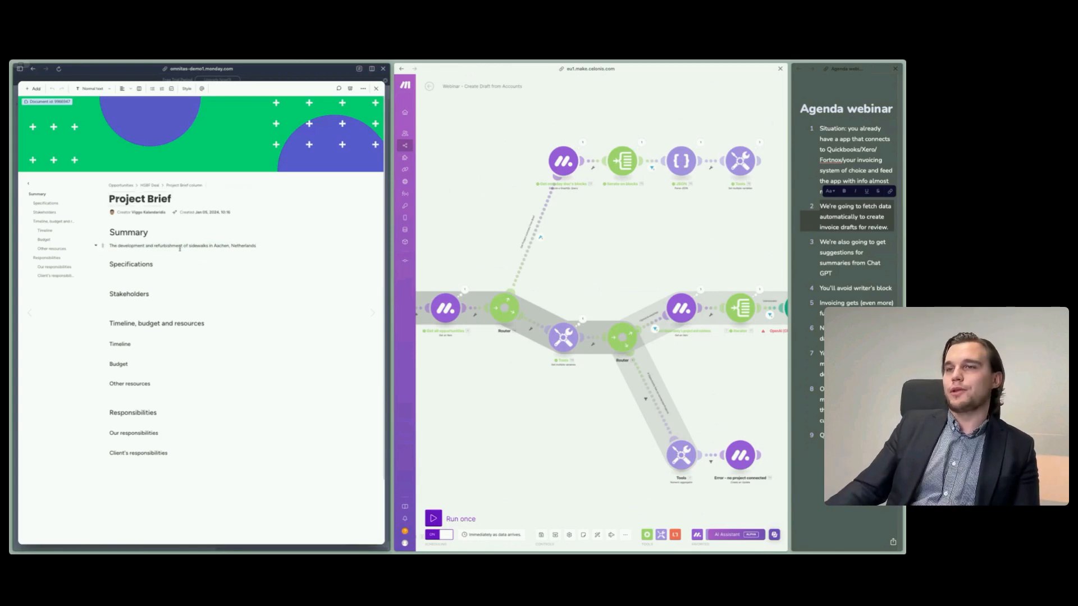
click(376, 89)
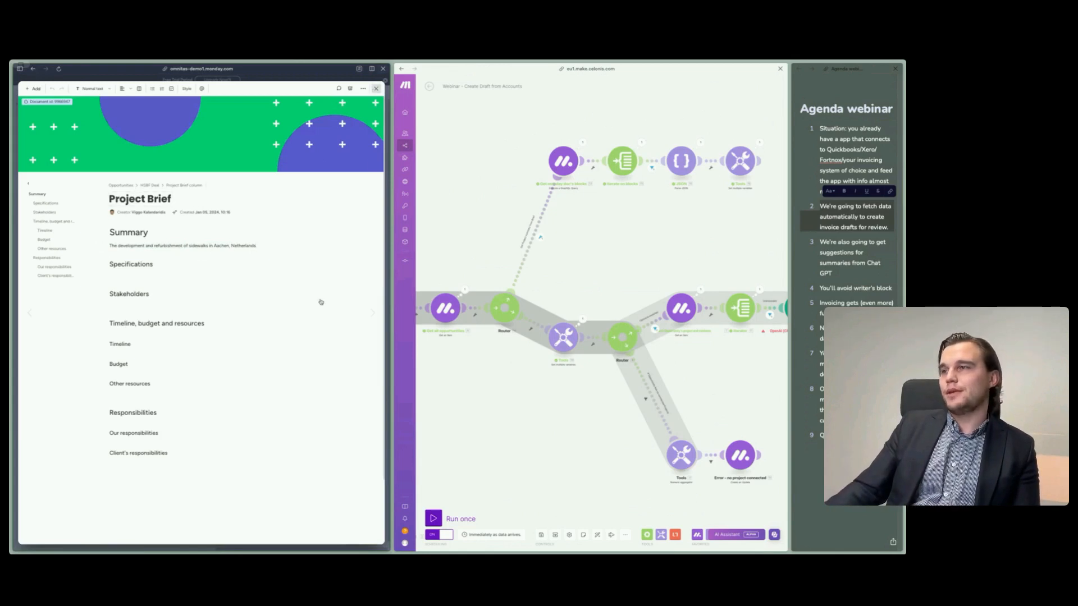
- Give the Make scenario more room and examine the input query and output of the monday module that fetches the doc's blocks
drag(483, 223, 516, 218)
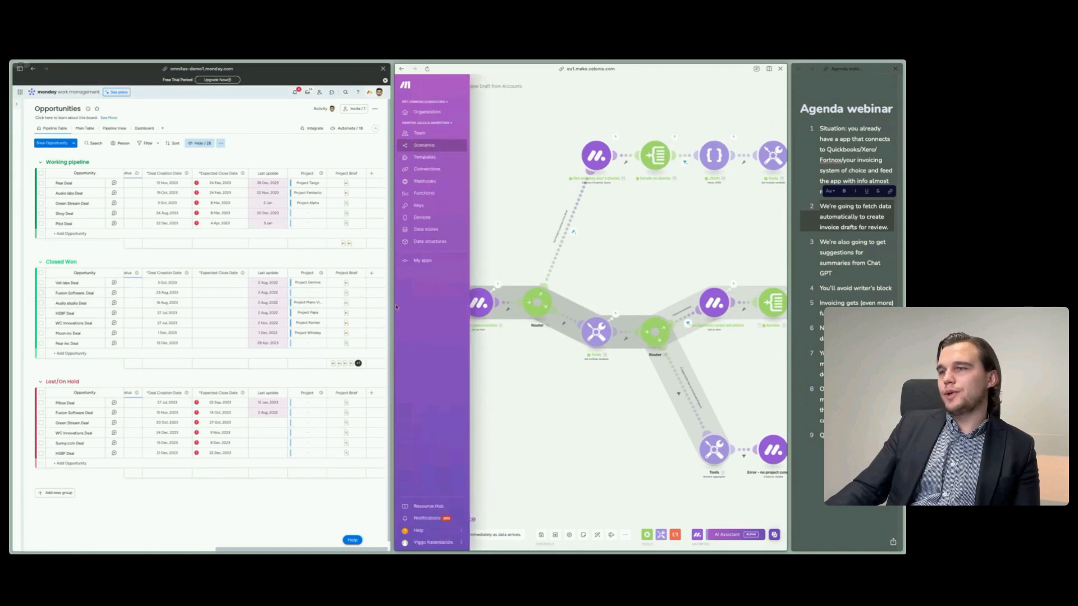
drag(392, 304, 54, 304)
drag(329, 372, 279, 405)
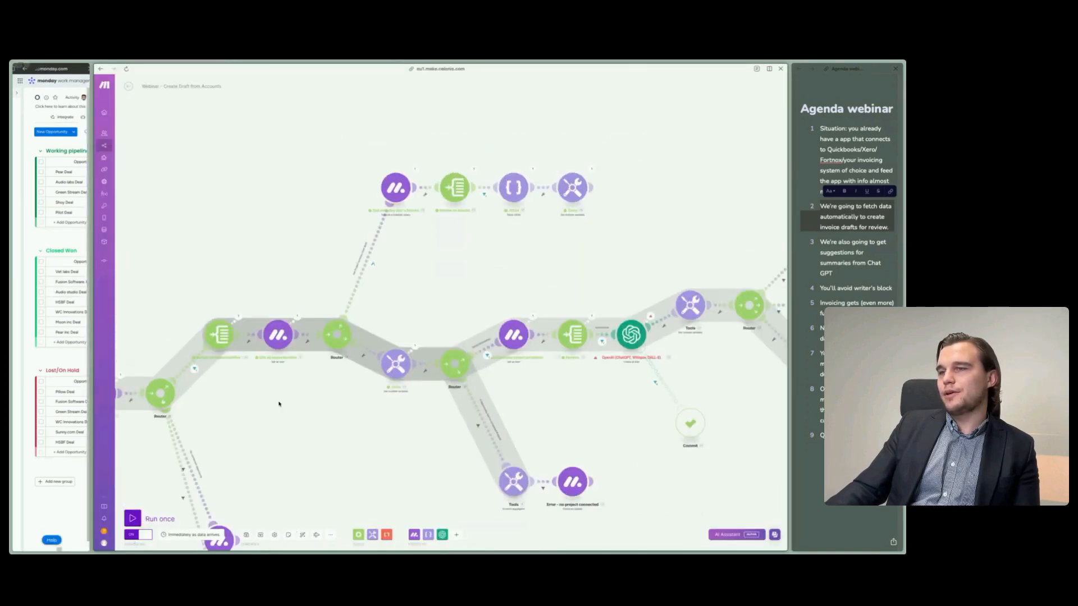
drag(324, 284, 265, 311)
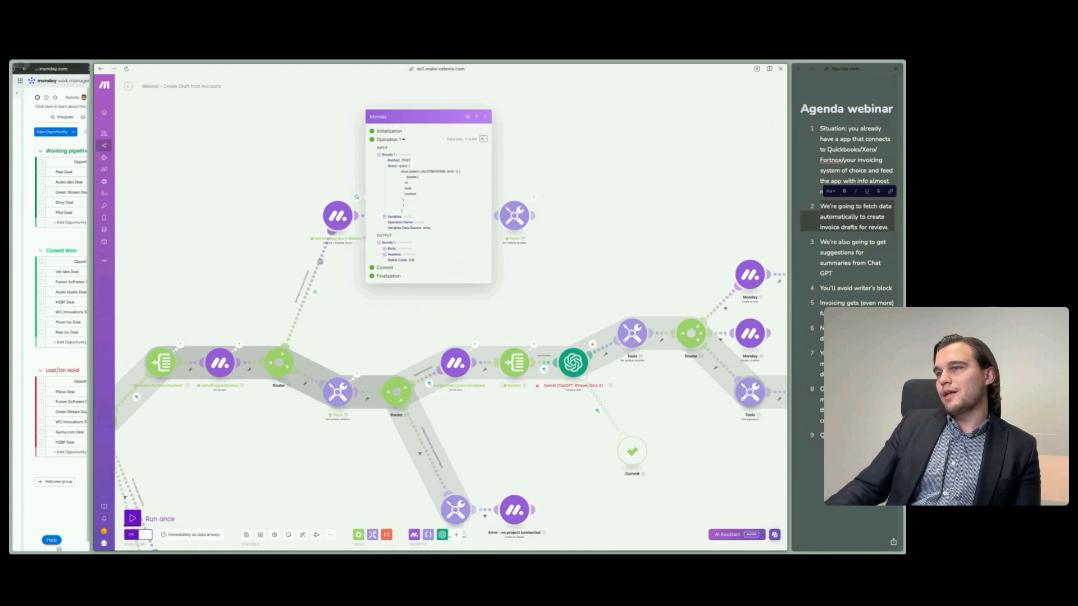
- In the doc-blocks module's advanced settings, set the API version to 2023-10 (stable), confirm the settings, and save the scenario
click(338, 216)
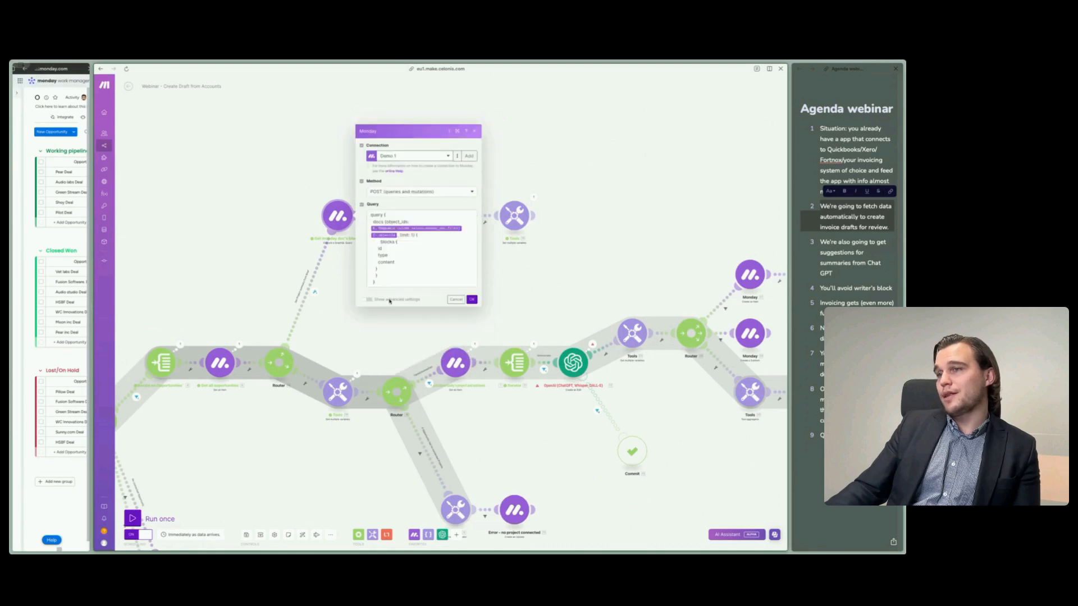
click(368, 299)
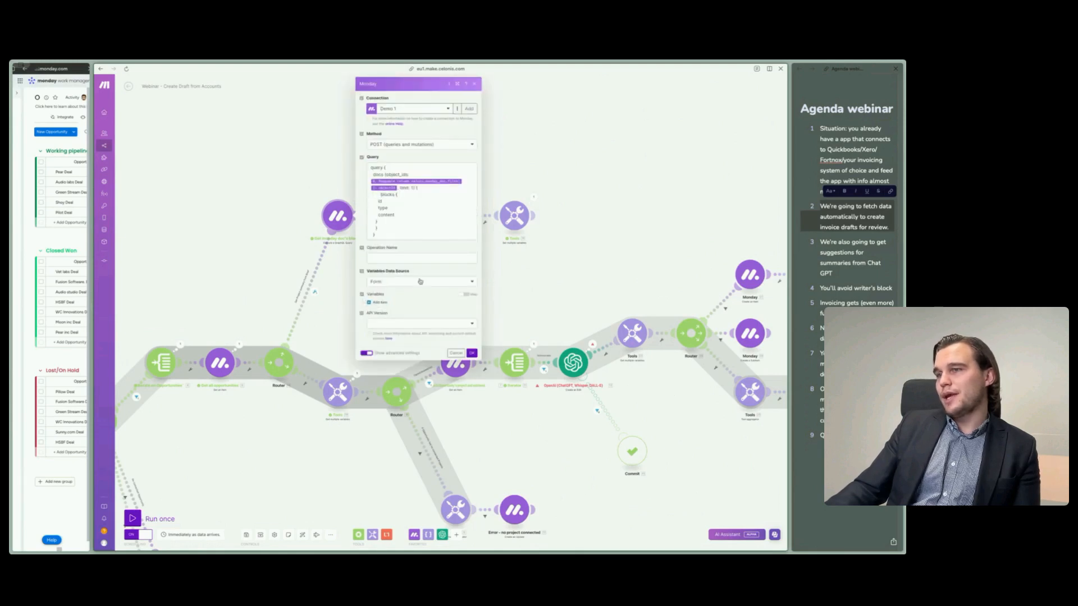
click(411, 323)
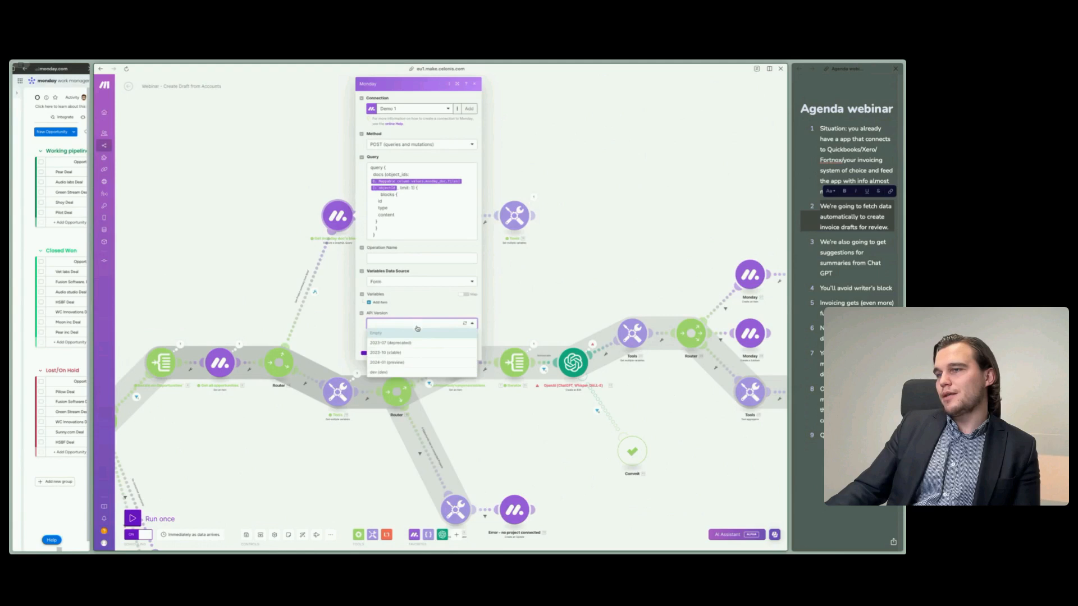
click(398, 354)
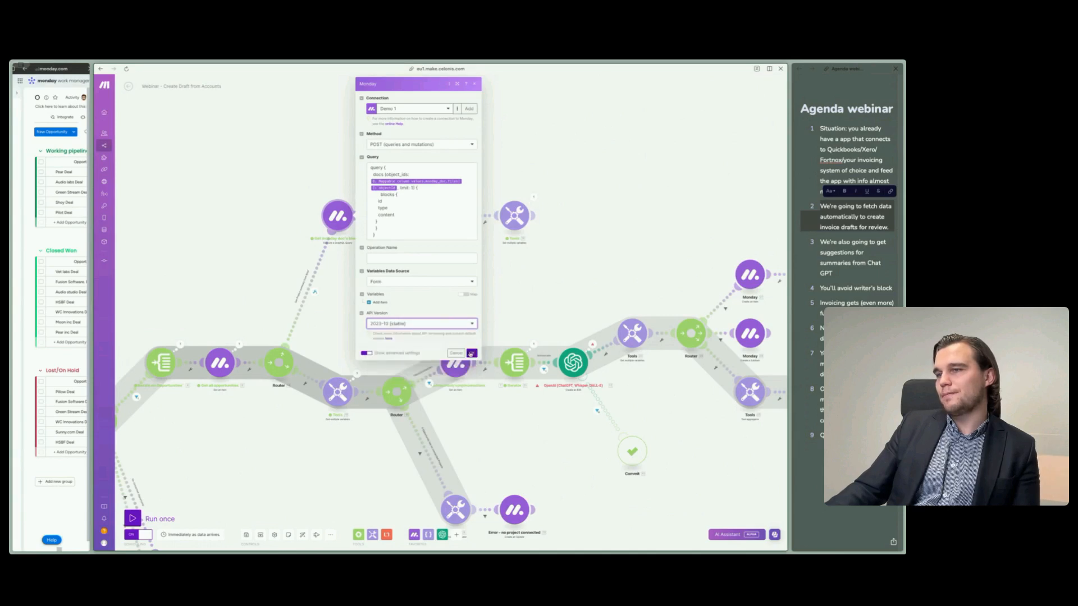
click(470, 353)
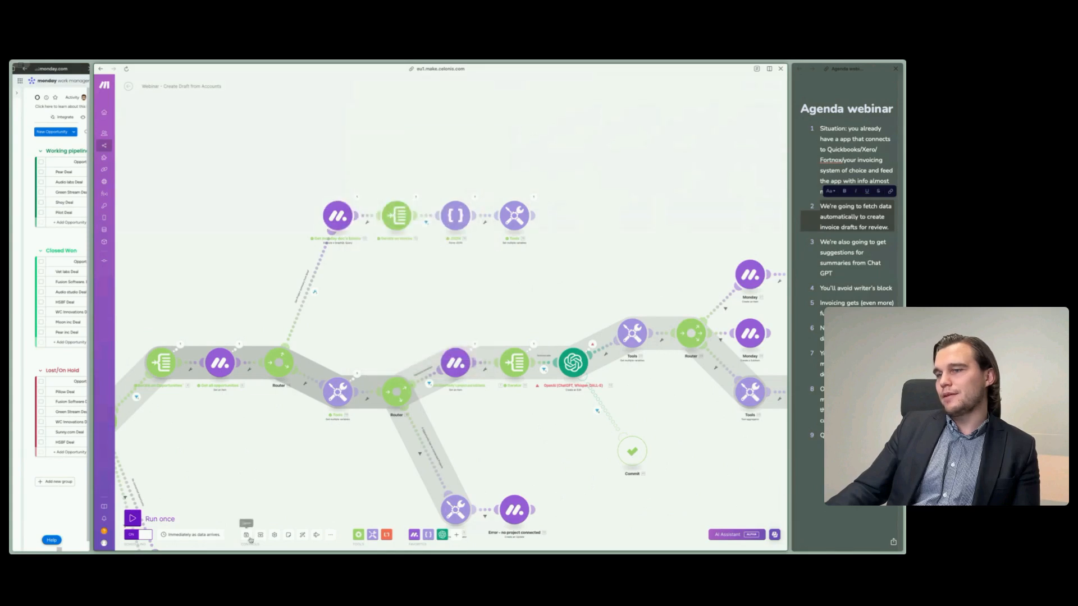
- Reopen the doc-blocks module's settings and examine the value mapped to the object IDs in its query
click(337, 216)
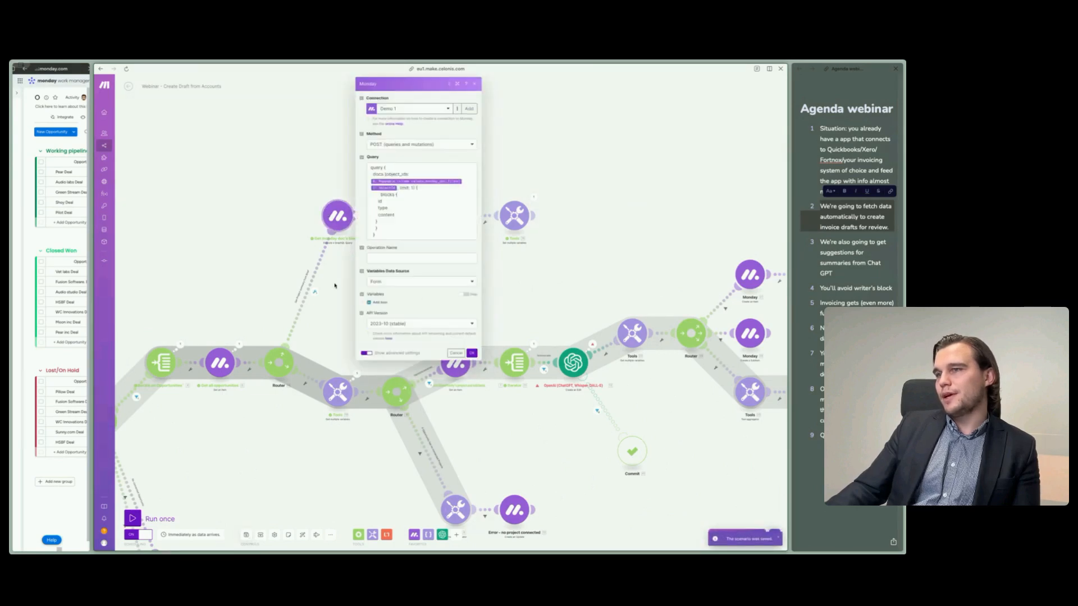
drag(247, 204, 244, 205)
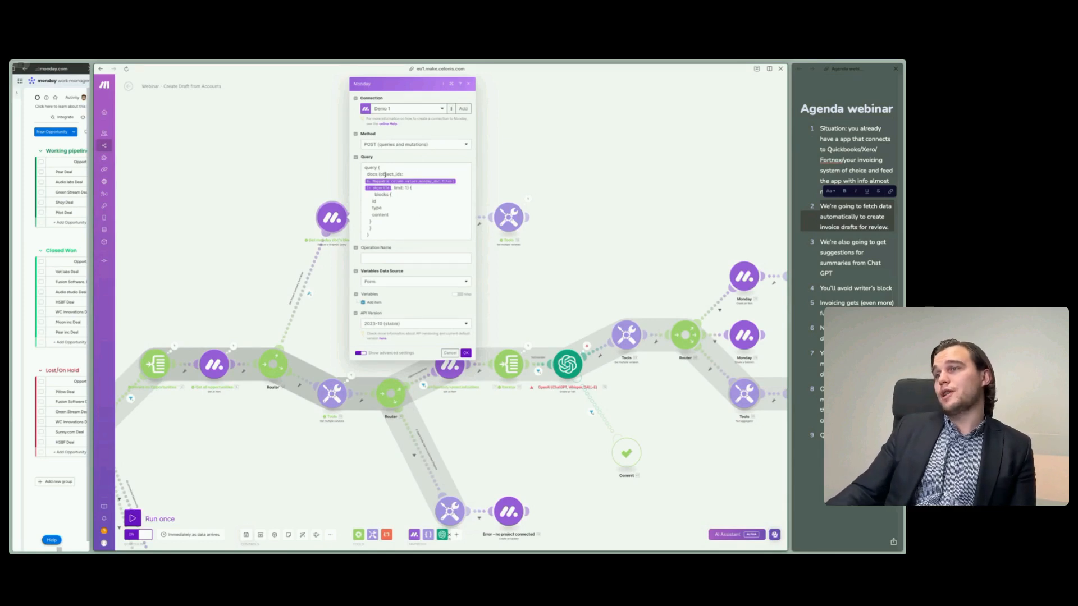
click(368, 174)
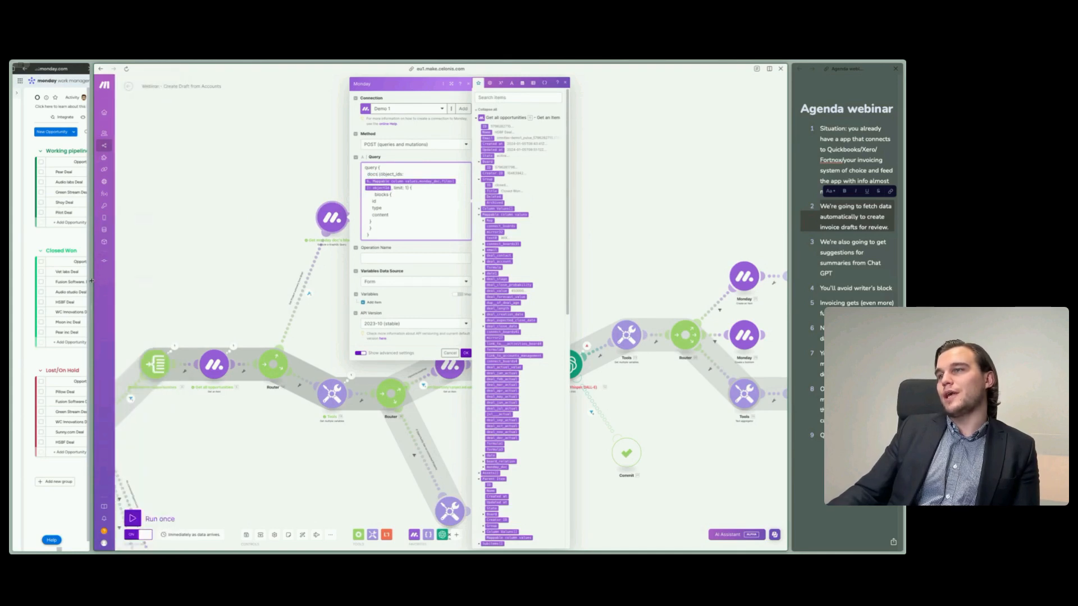
- Widen the Opportunities board and open the closed-won HSBF Deal's Project Brief alongside the query to compare its blocks
drag(91, 281, 454, 281)
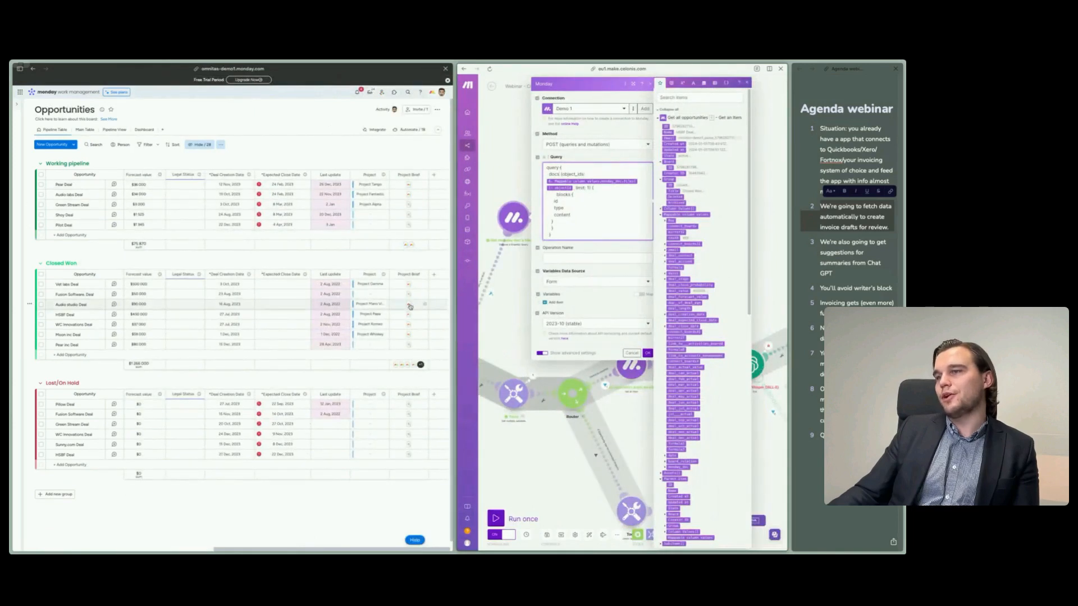
mouse_move(411, 306)
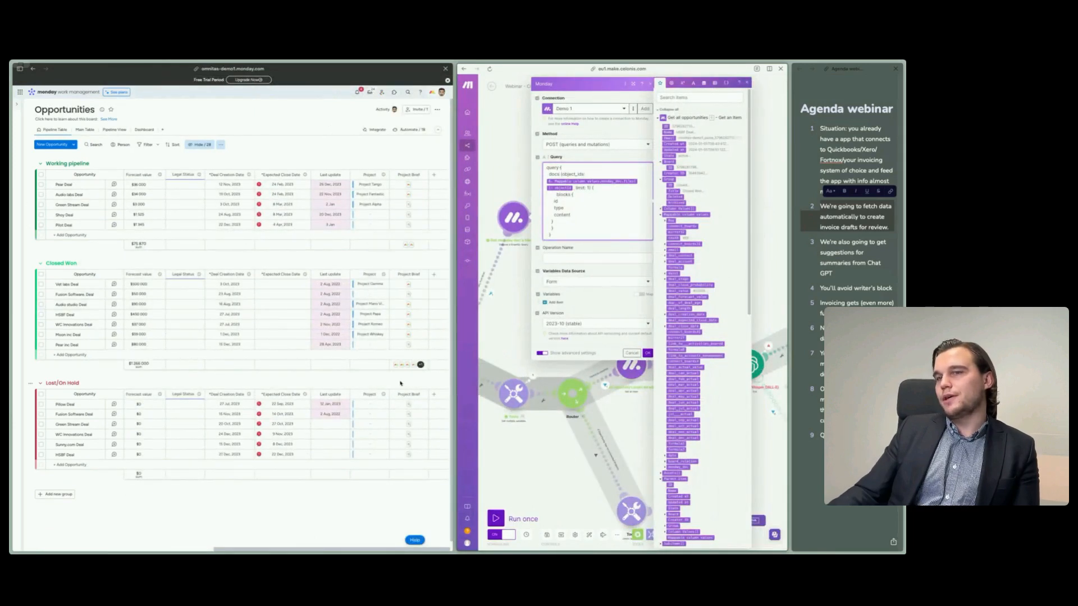
click(408, 315)
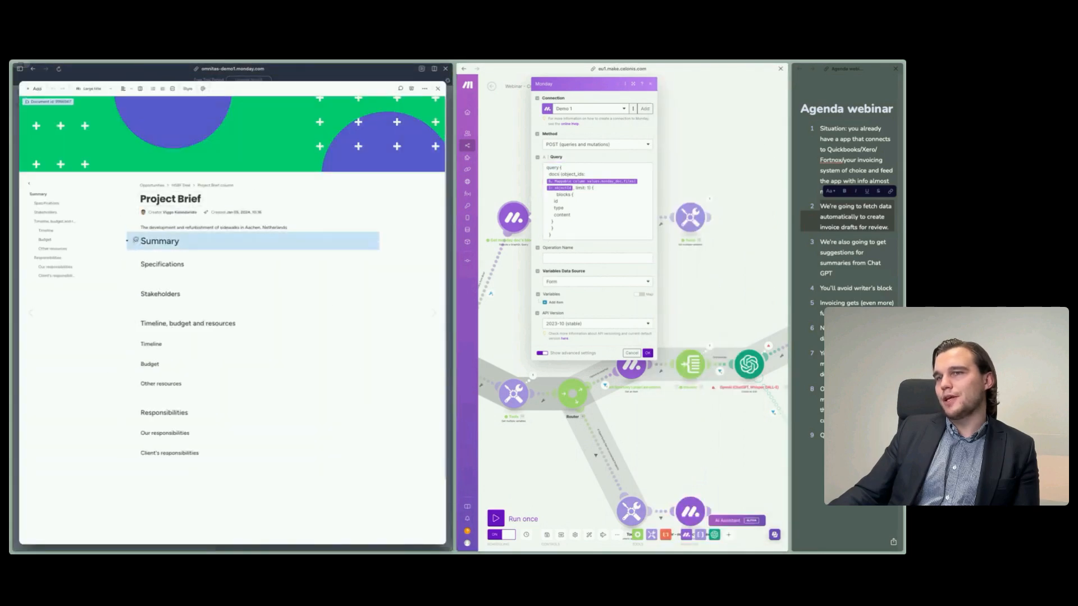
- Try to move the summary text block in the Project Brief, undo the move, and reopen the HSBF Deal's doc
click(171, 245)
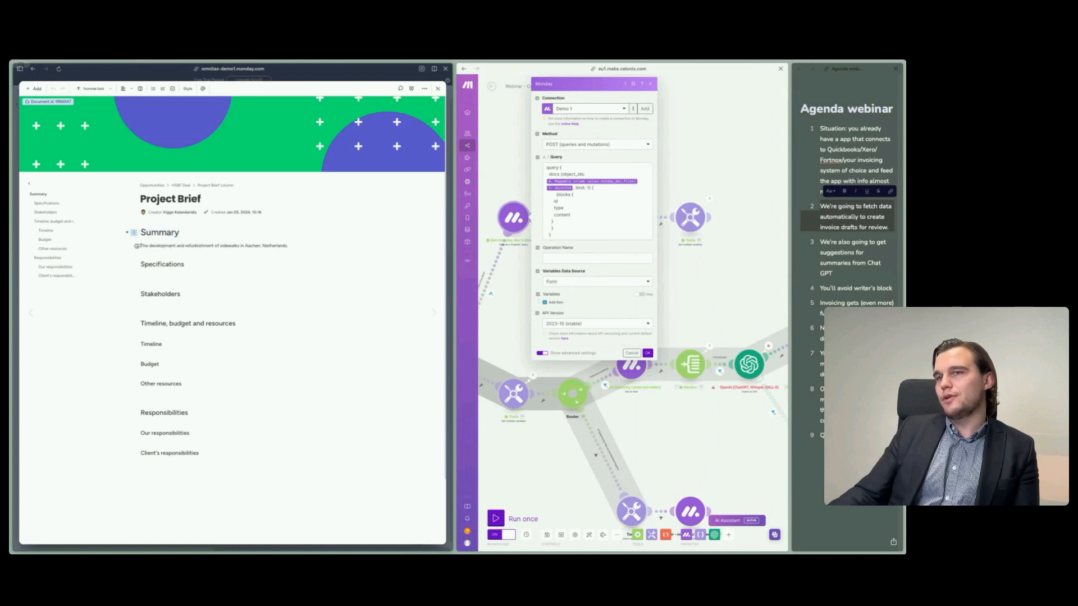
drag(133, 246, 228, 259)
key(super+z)
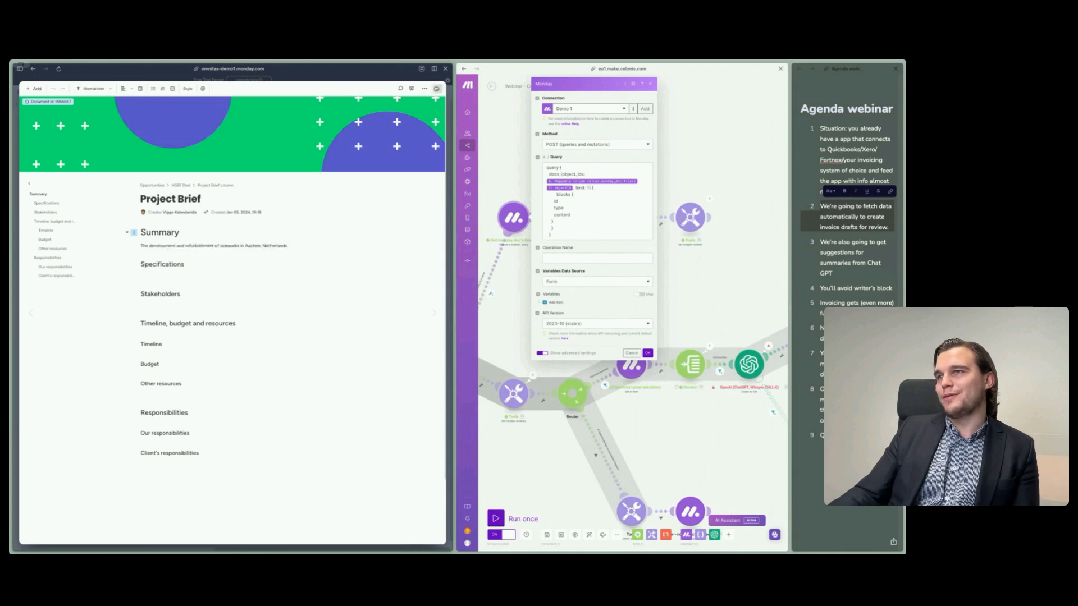
click(438, 88)
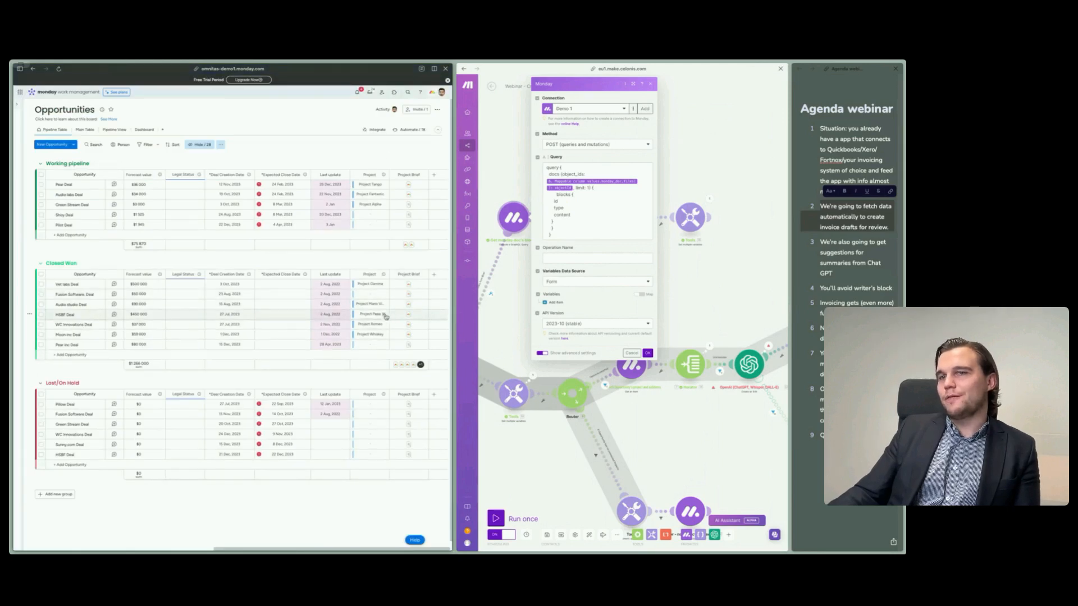
click(408, 315)
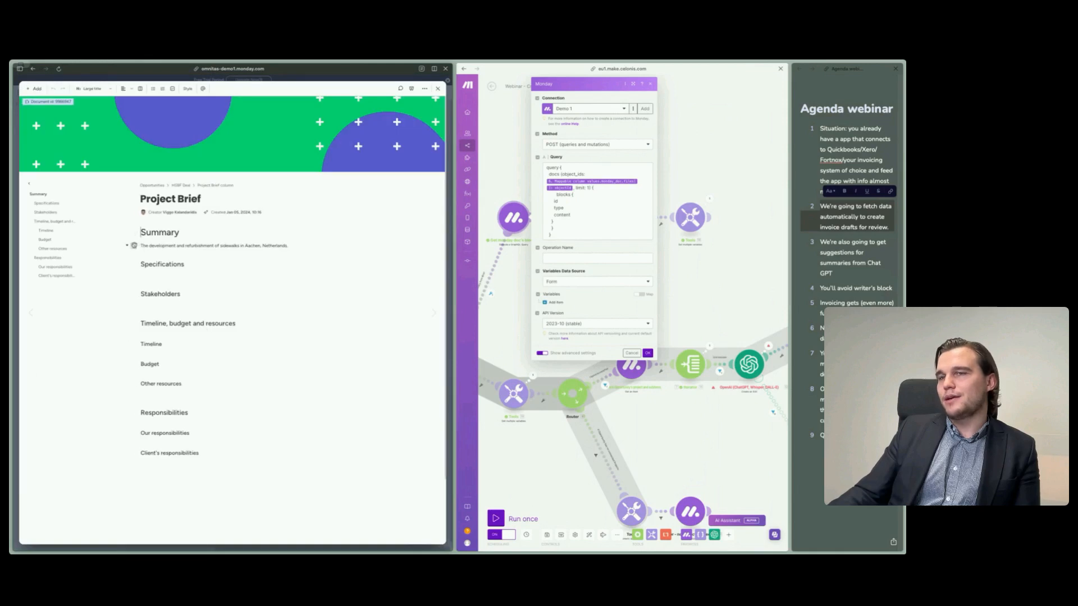
- Examine the Project Brief's Summary heading, the text beneath it and the Specifications heading as separate blocks, and close the doc
drag(133, 245, 137, 170)
click(151, 169)
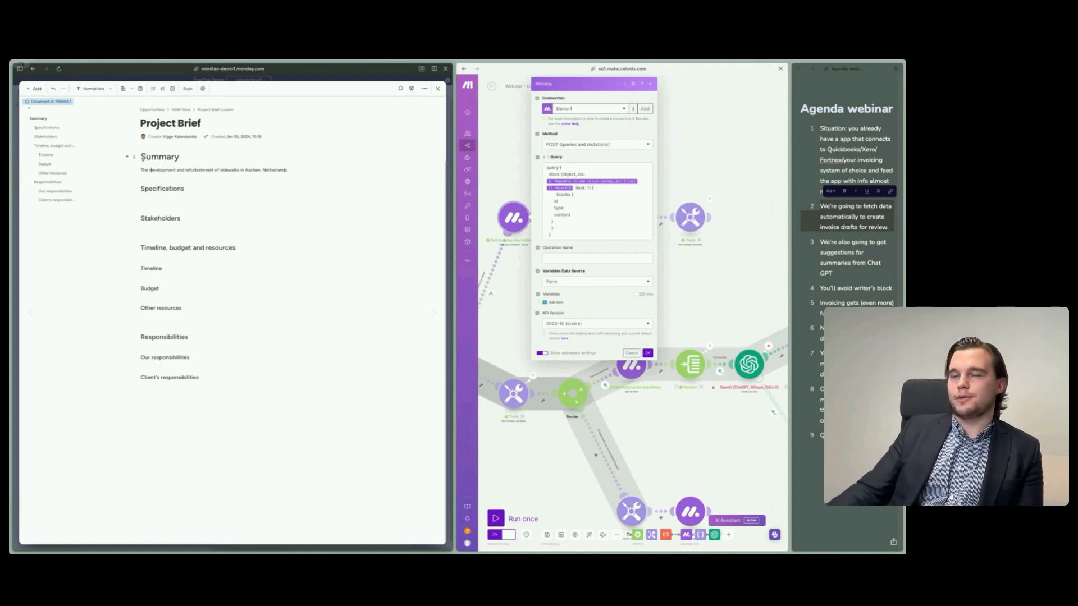
drag(141, 157, 180, 157)
drag(142, 187, 191, 189)
click(157, 177)
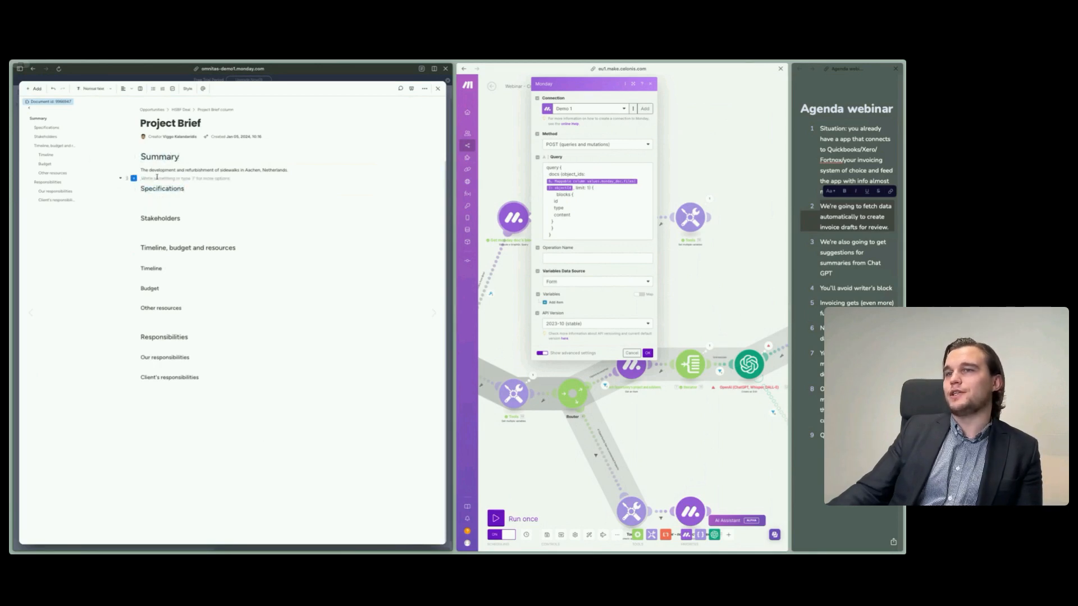
click(438, 88)
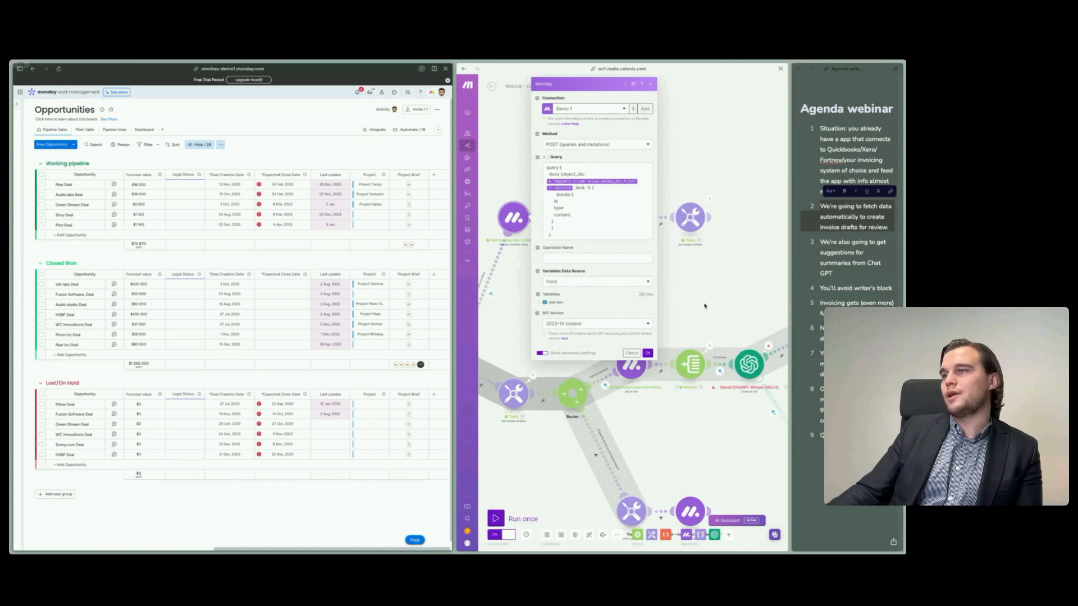
- Give the Make scenario more room and cancel the doc-blocks module's settings
drag(456, 303, 250, 303)
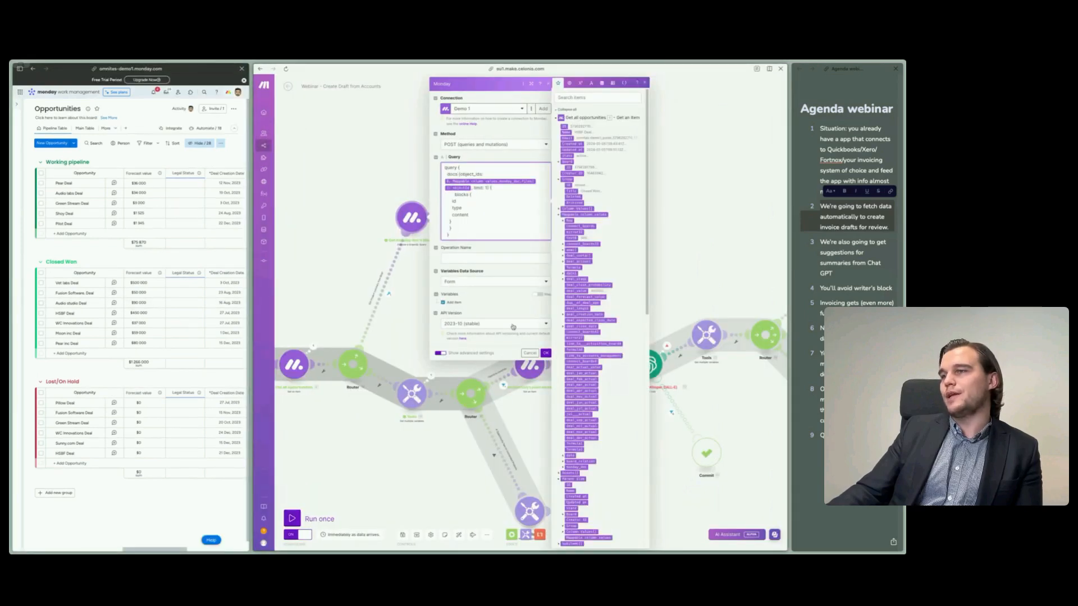
click(528, 353)
drag(489, 267, 437, 297)
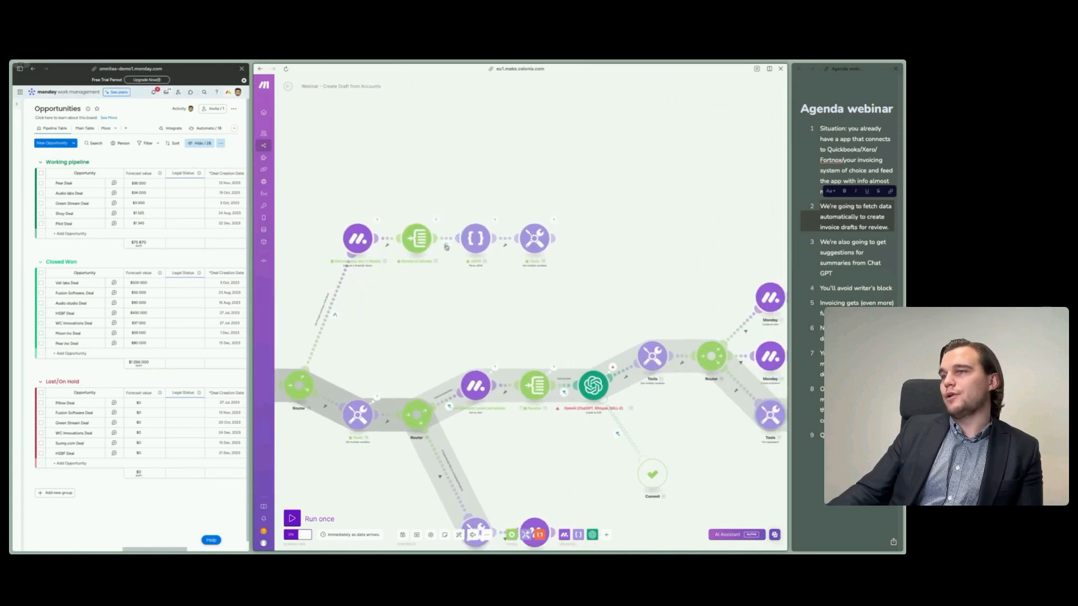
drag(396, 332, 362, 333)
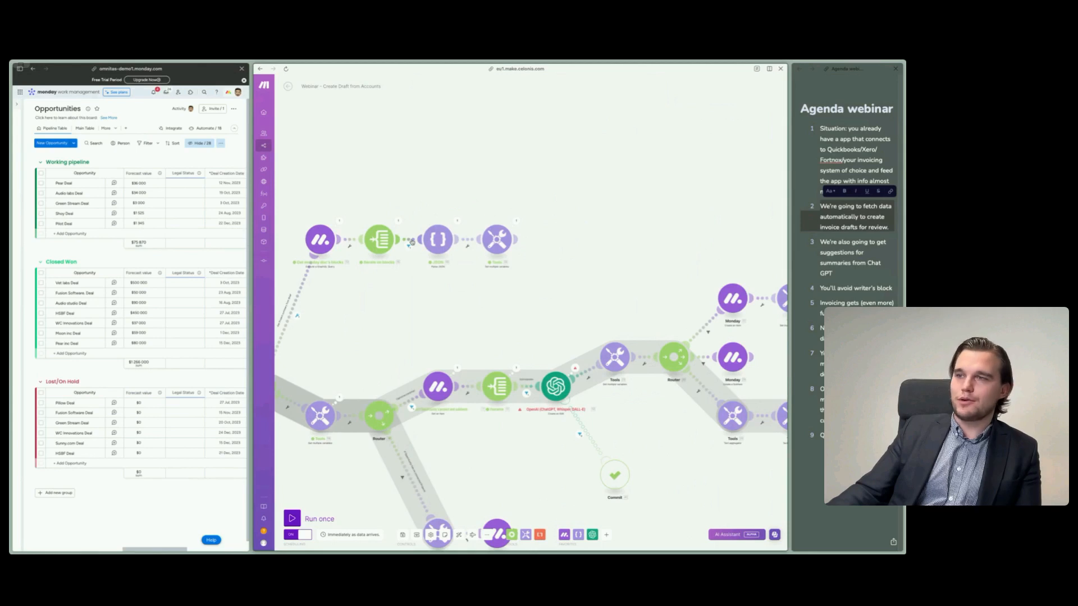
scroll(431, 296, right, 2)
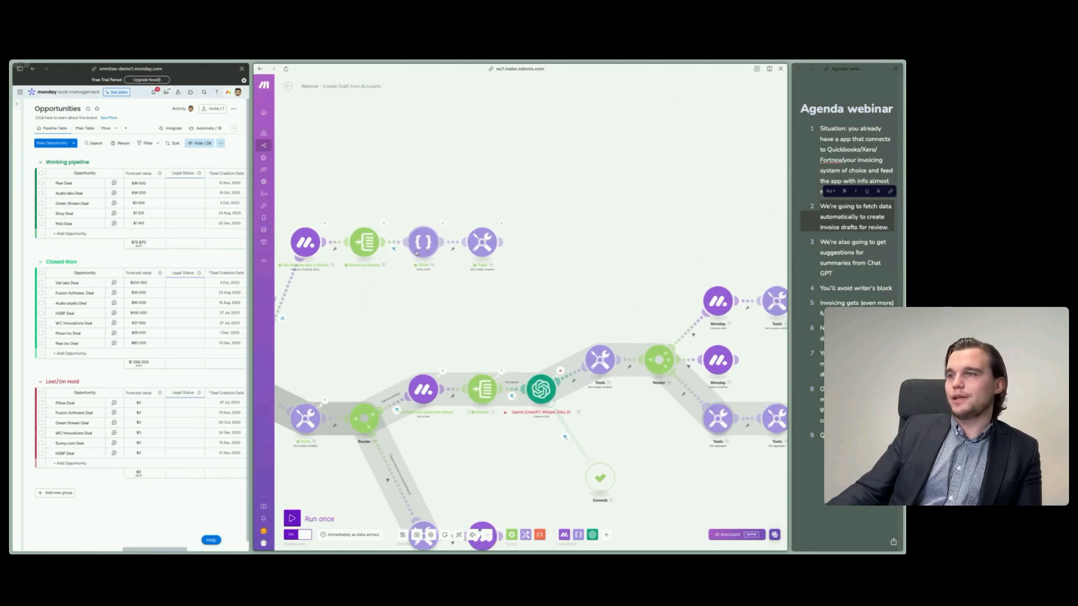
- Examine the JSON module's last operation, comparing the text in its JSON string input with the expanded output
click(444, 225)
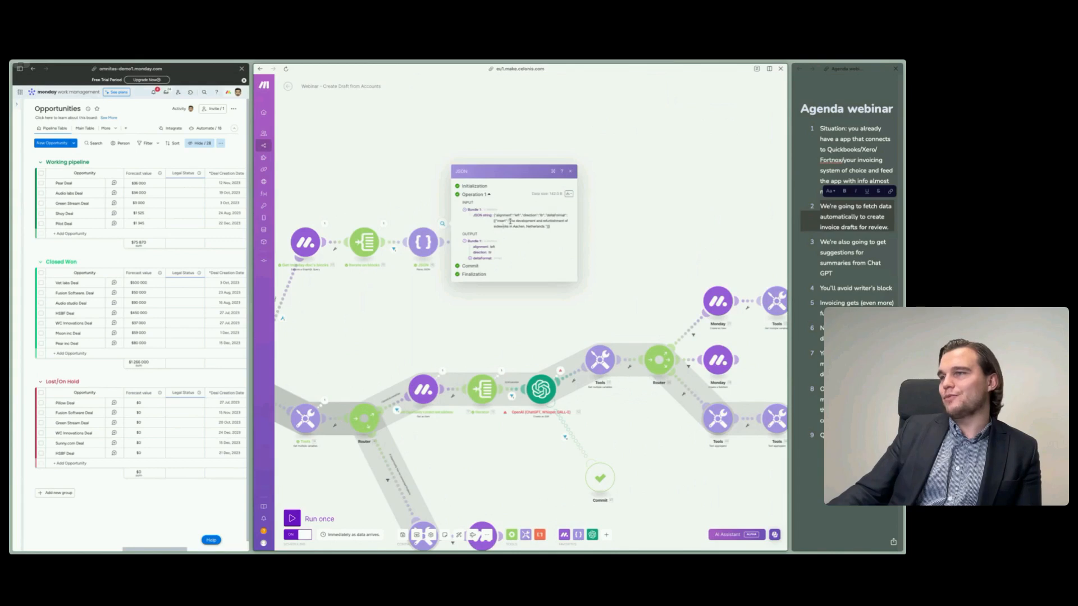
drag(509, 222, 546, 231)
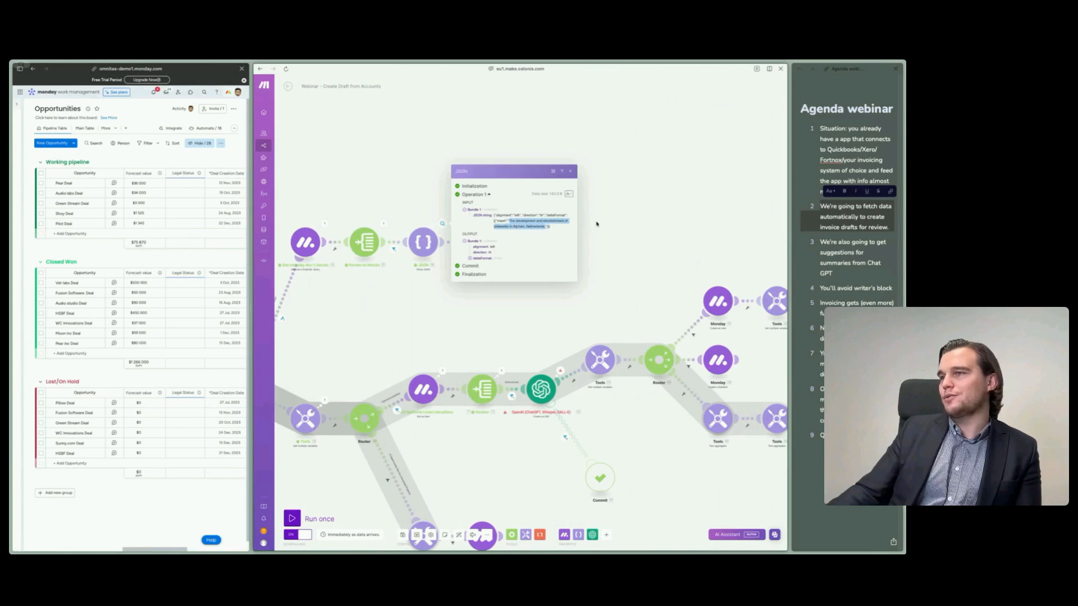
click(472, 259)
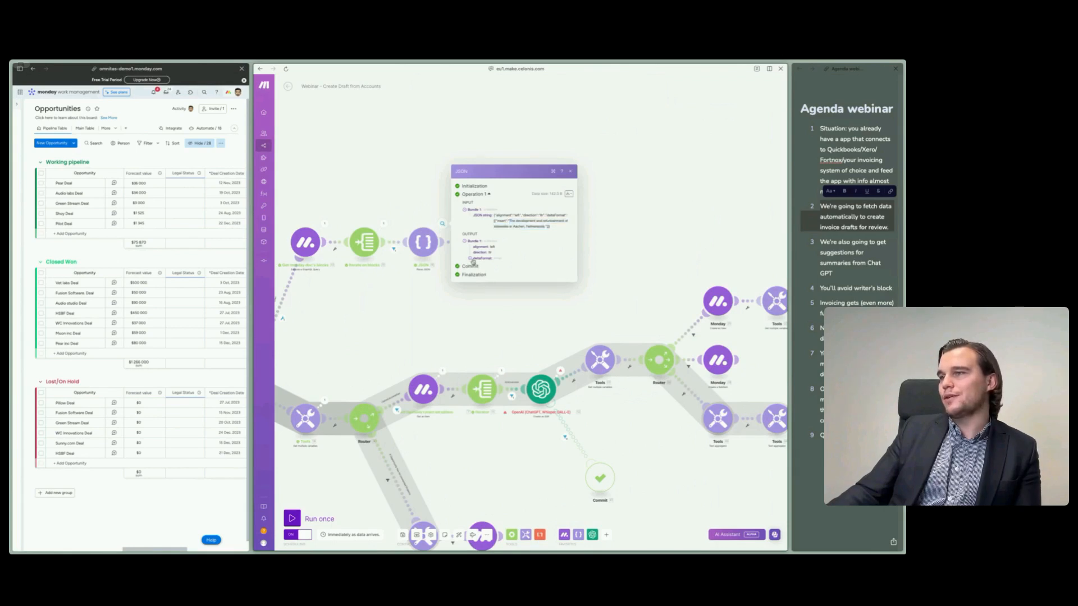
click(475, 261)
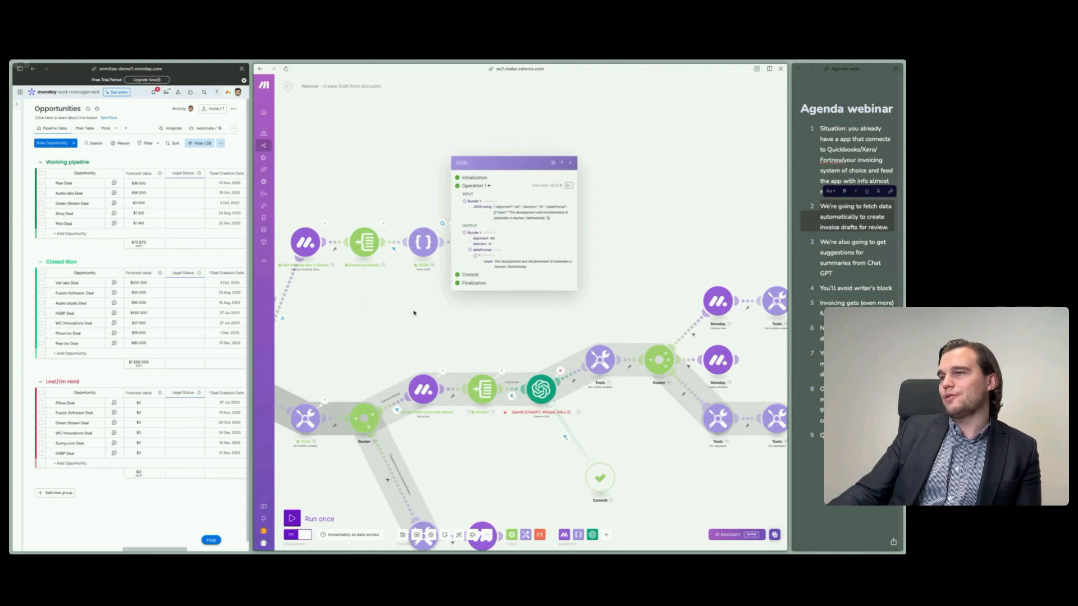
click(414, 312)
- Examine the settings and last operation of the Tools module that sets the summary variable
click(480, 243)
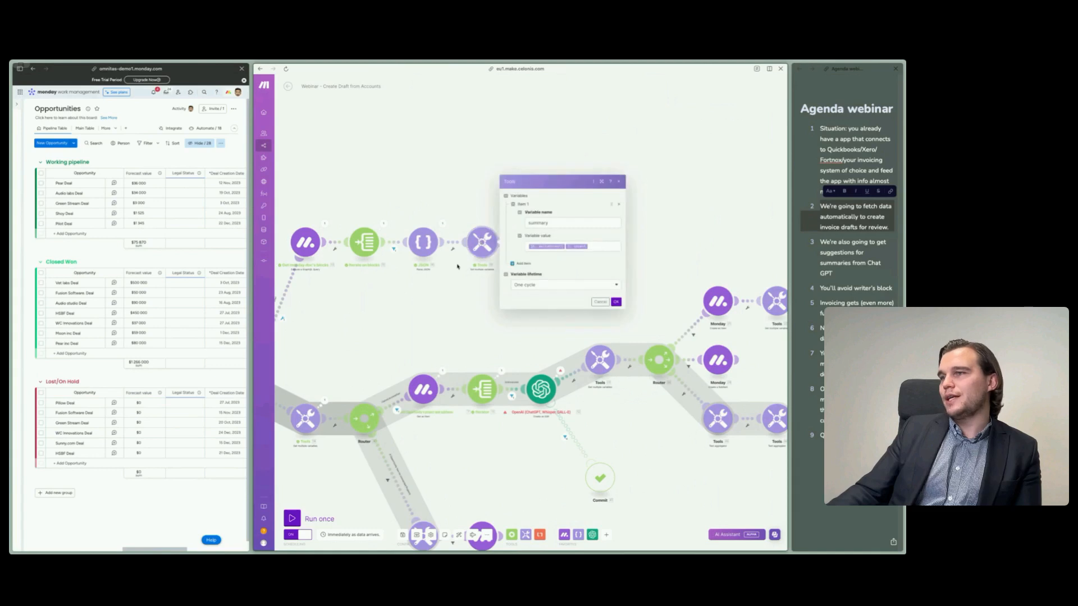
click(504, 222)
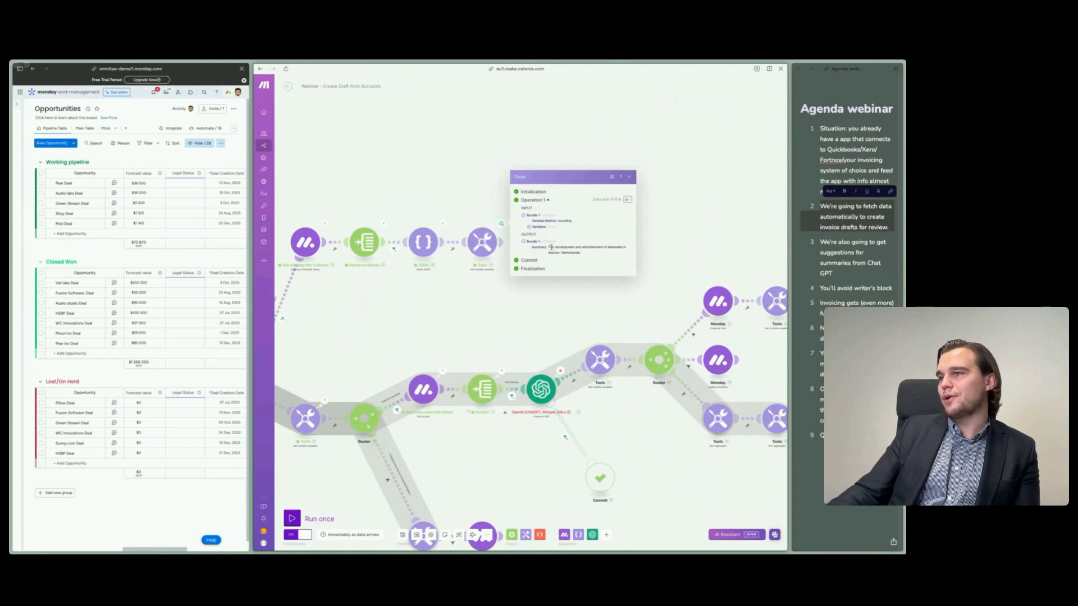
click(485, 327)
- Examine the last operation of the Tools module between the two routers for the summary it outputs
drag(436, 320, 532, 255)
click(422, 335)
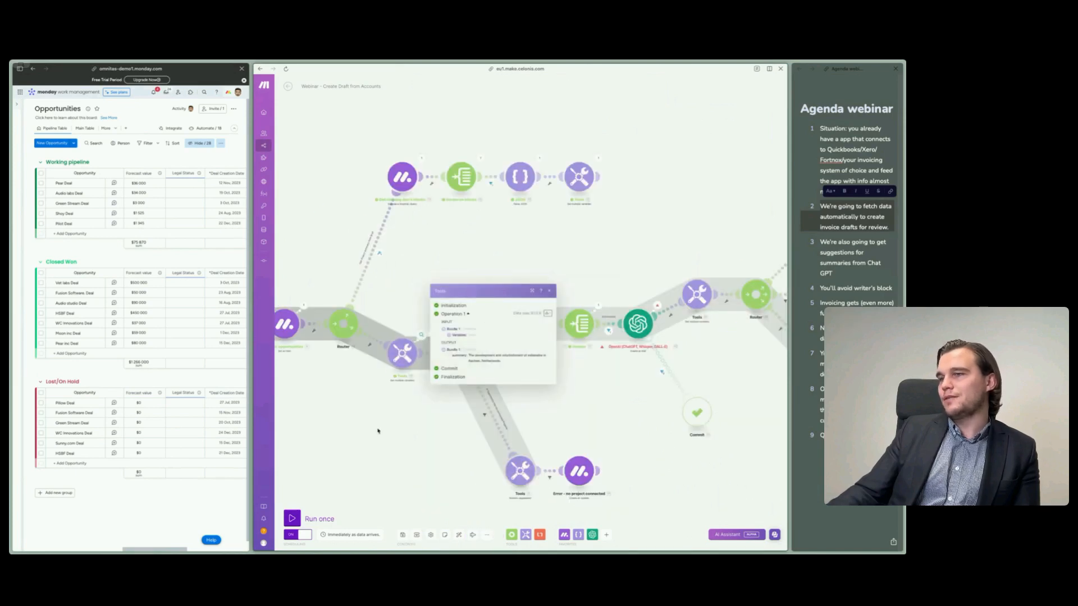
click(378, 440)
drag(378, 440, 356, 420)
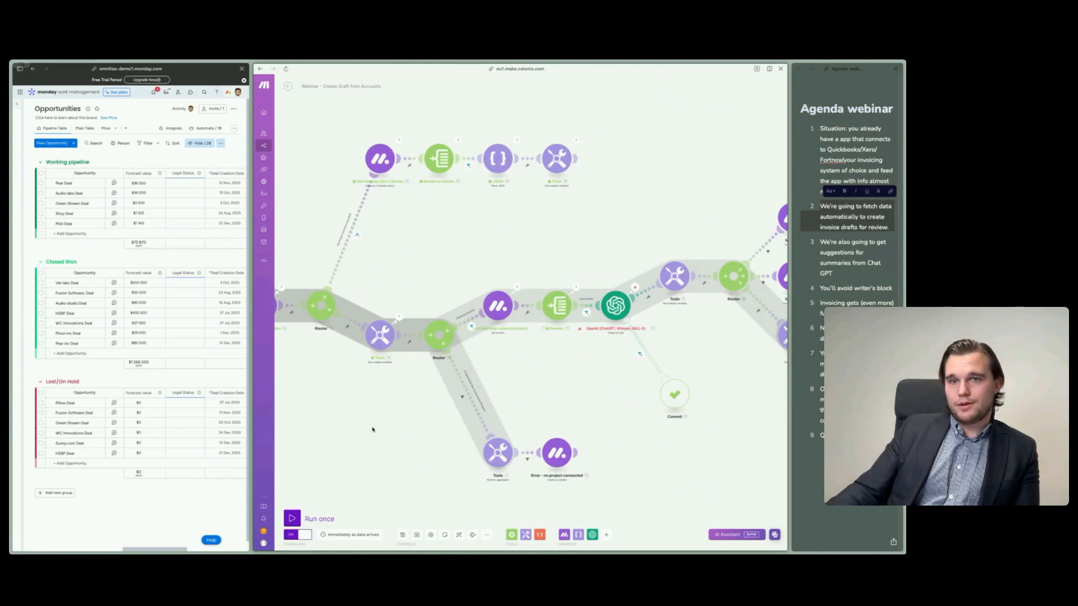
- Examine the condition of the filter for opportunities without connected projects on the second router's lower route
mouse_move(378, 420)
mouse_down()
mouse_move(368, 411)
mouse_move(363, 424)
mouse_up()
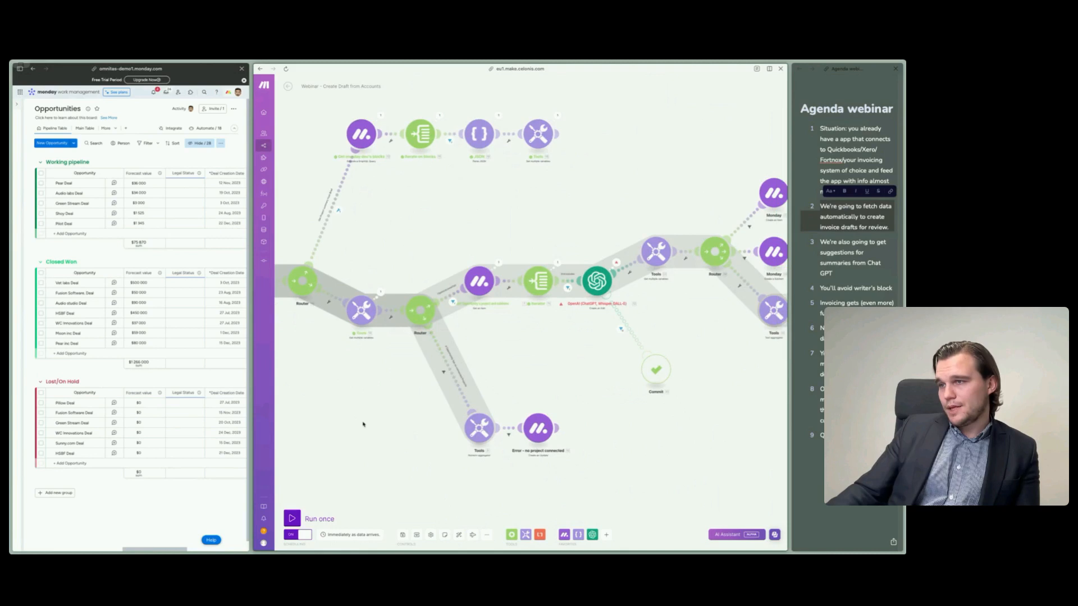
click(458, 387)
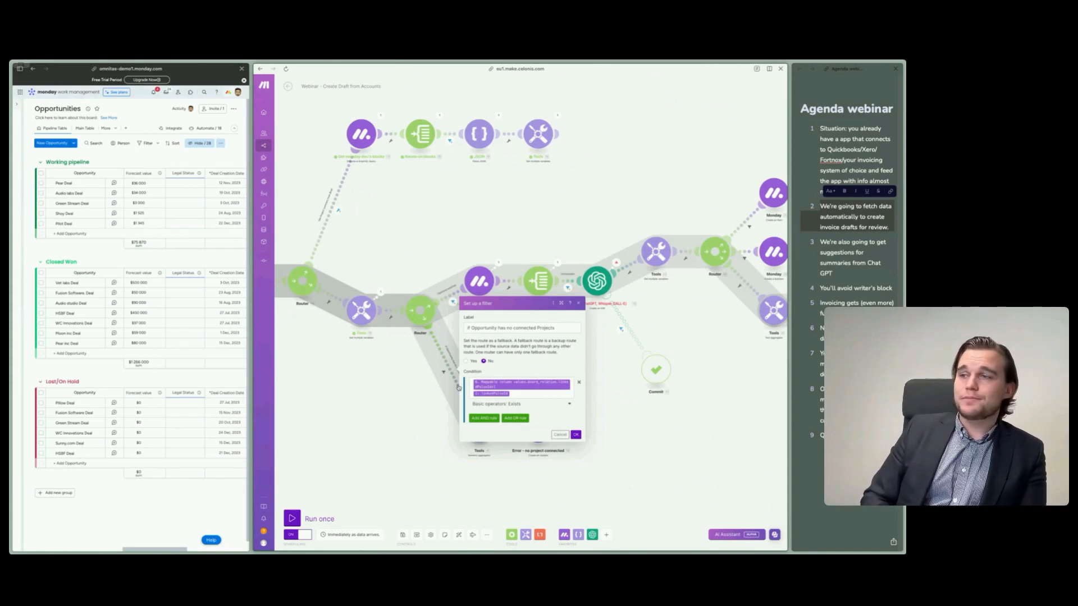
click(398, 402)
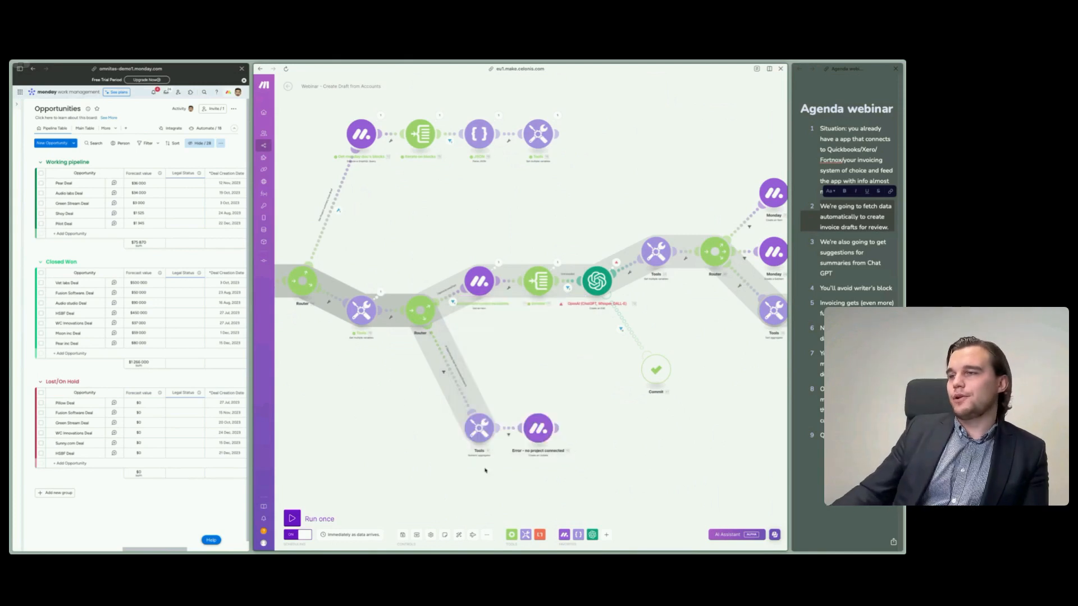
- Examine the item ID and body text in the "Error - no project connected" module's settings
drag(496, 512, 462, 500)
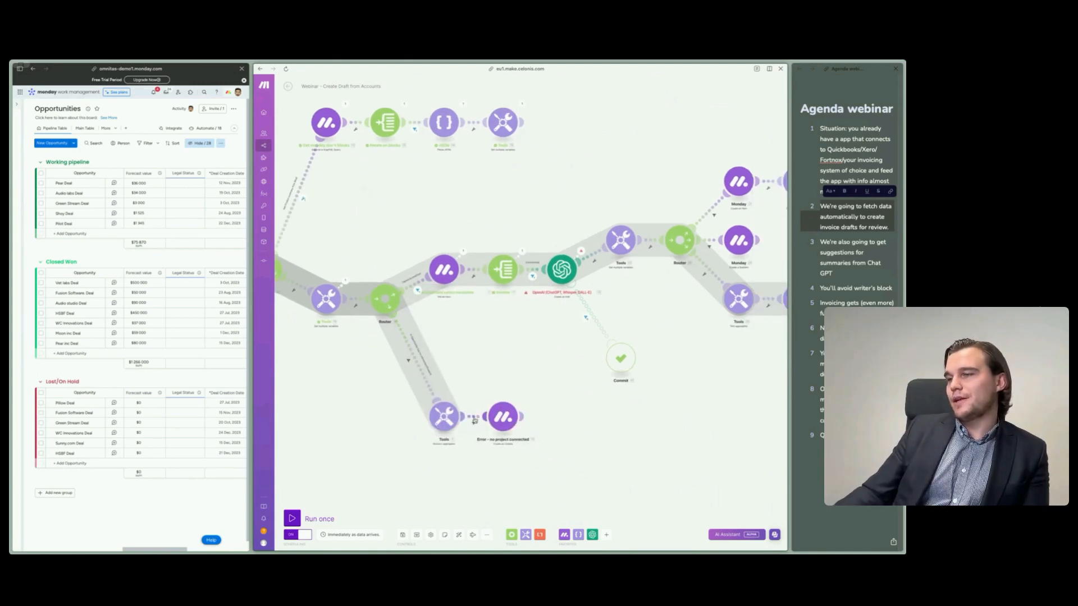
click(474, 421)
click(441, 480)
click(503, 418)
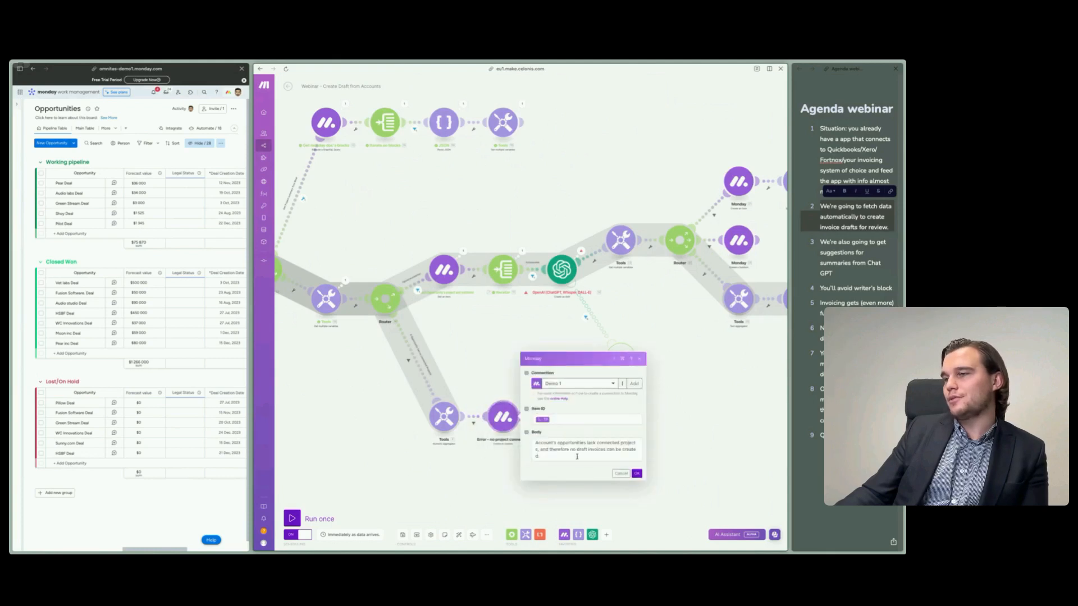
click(395, 442)
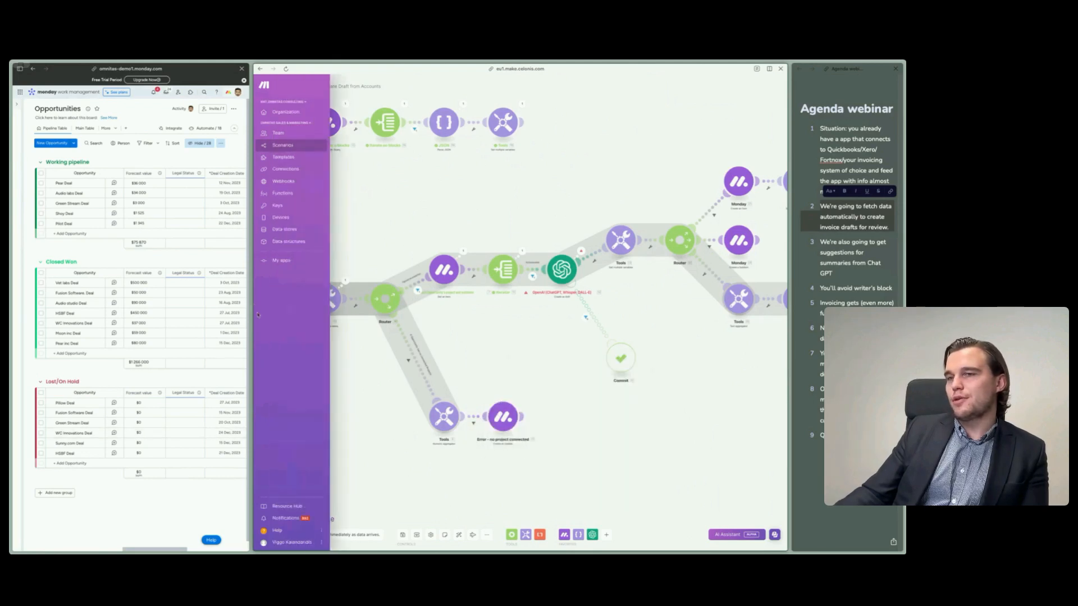
- Give monday more room, switch to the Accounts board, and examine the HSBF account's updates
drag(249, 305, 514, 305)
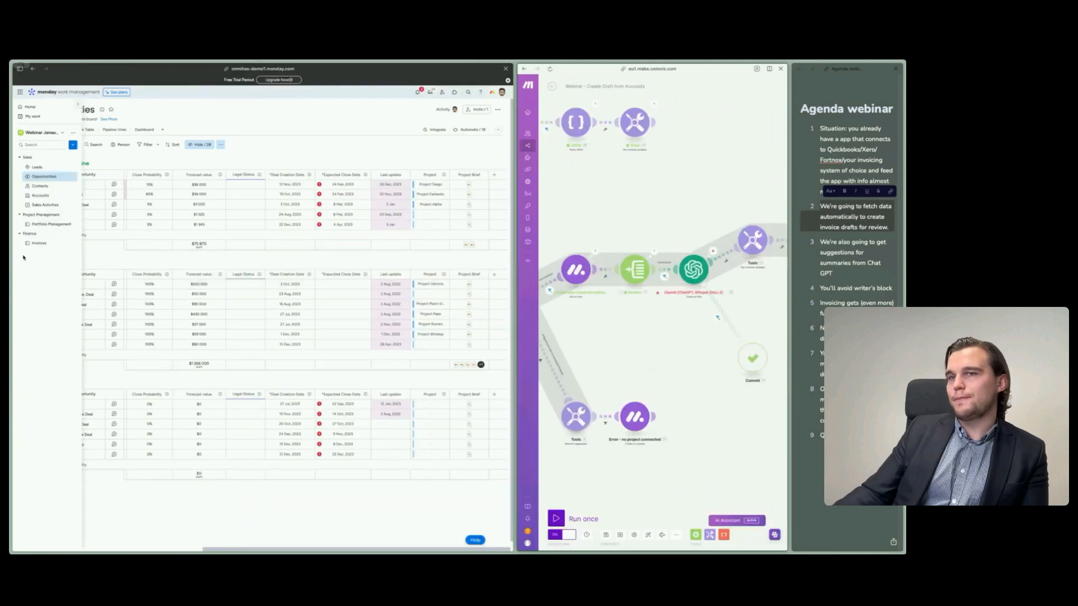
click(40, 196)
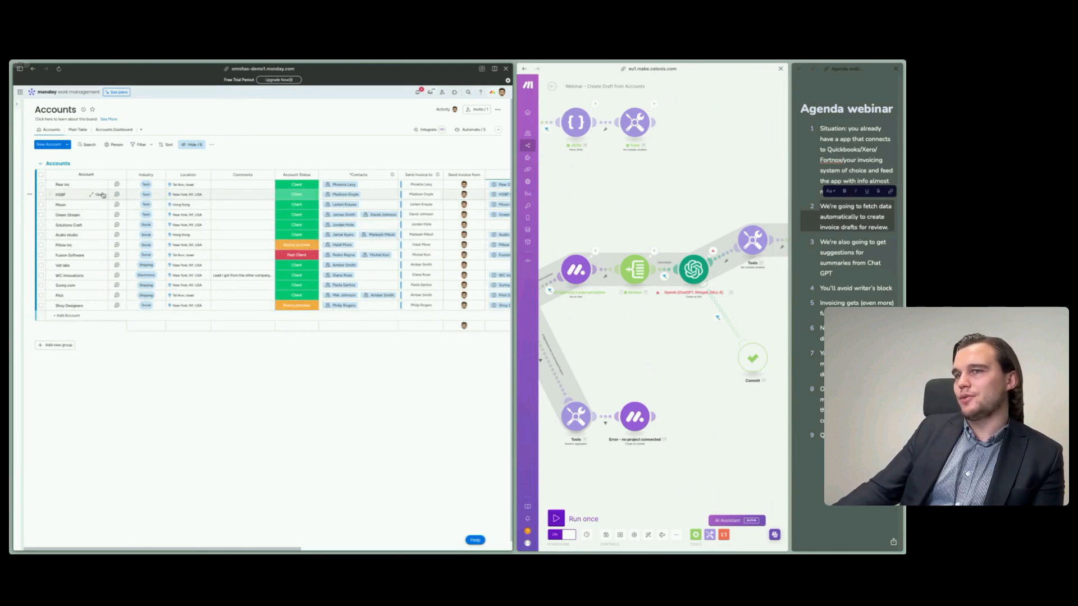
click(102, 196)
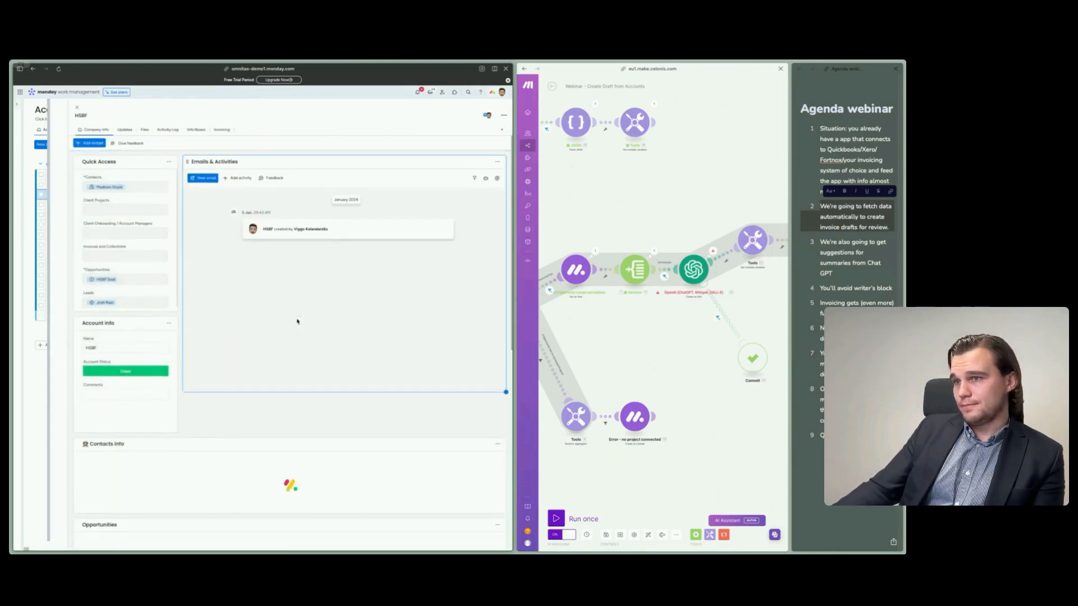
click(125, 130)
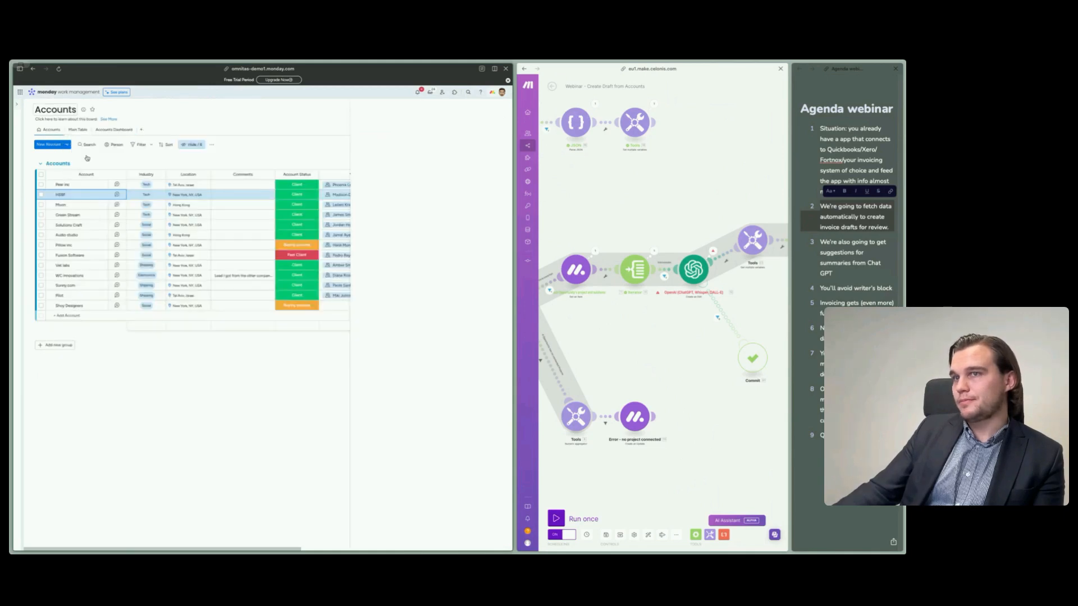
click(77, 107)
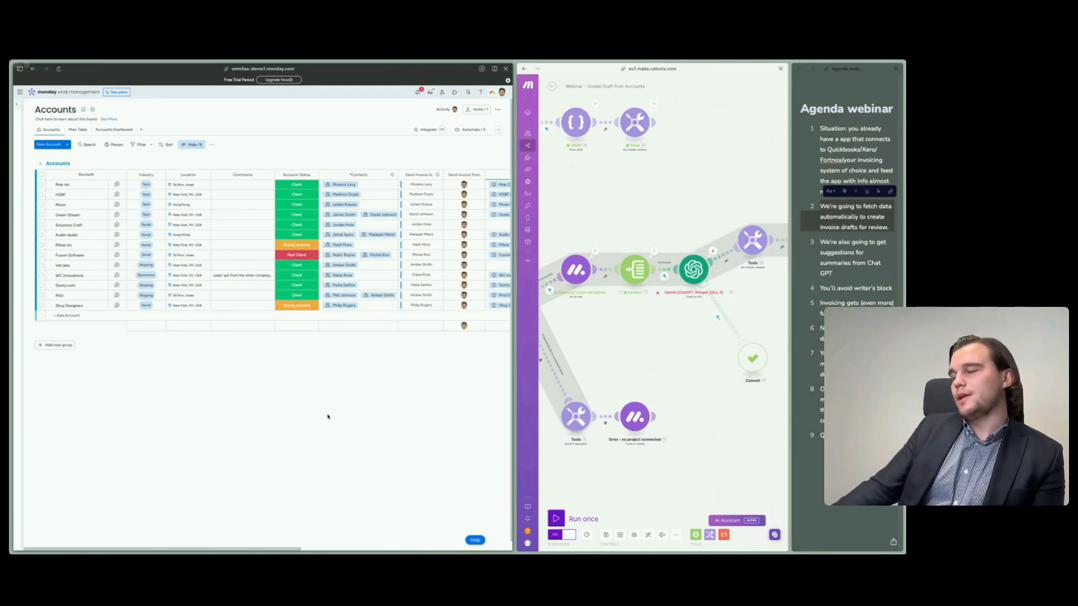
- Examine the Create Draft Invoice status options for the Moon account without choosing one, and open the monday notifications
scroll(331, 418, right, 5)
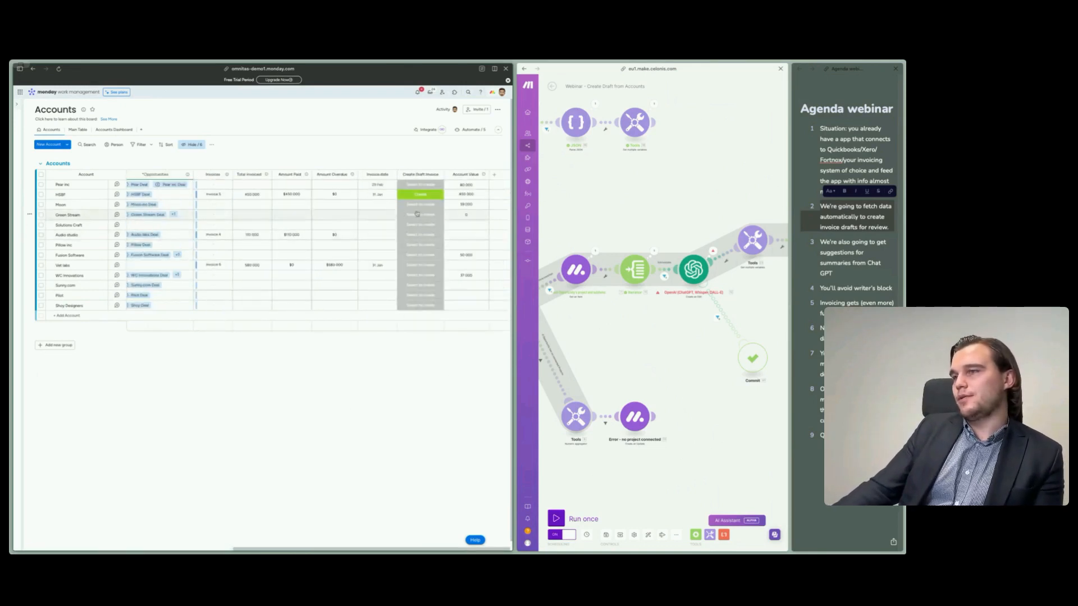
click(420, 205)
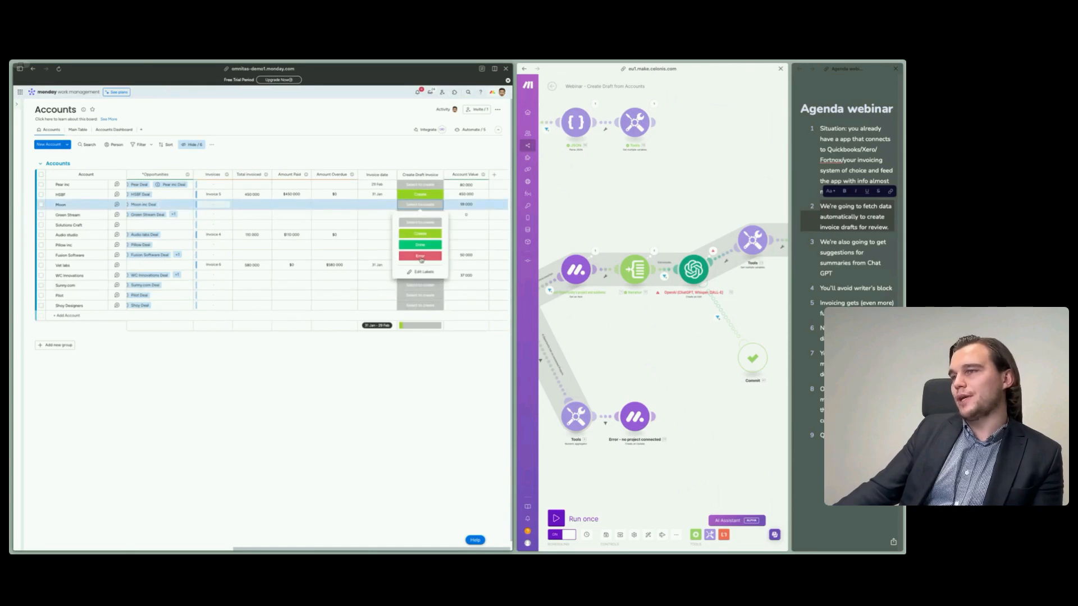
click(276, 464)
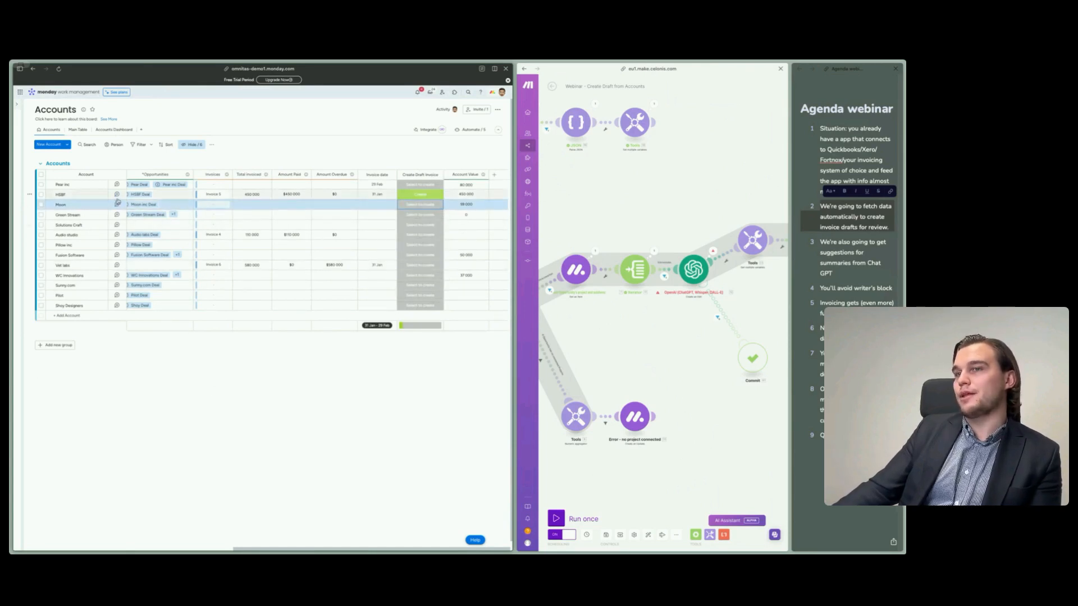
click(220, 434)
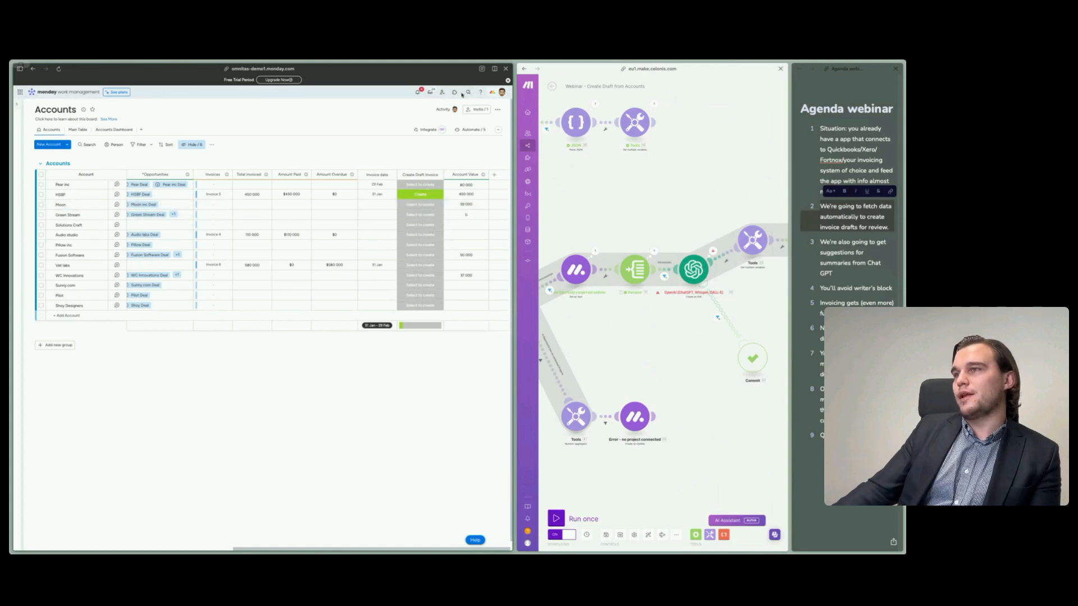
click(416, 95)
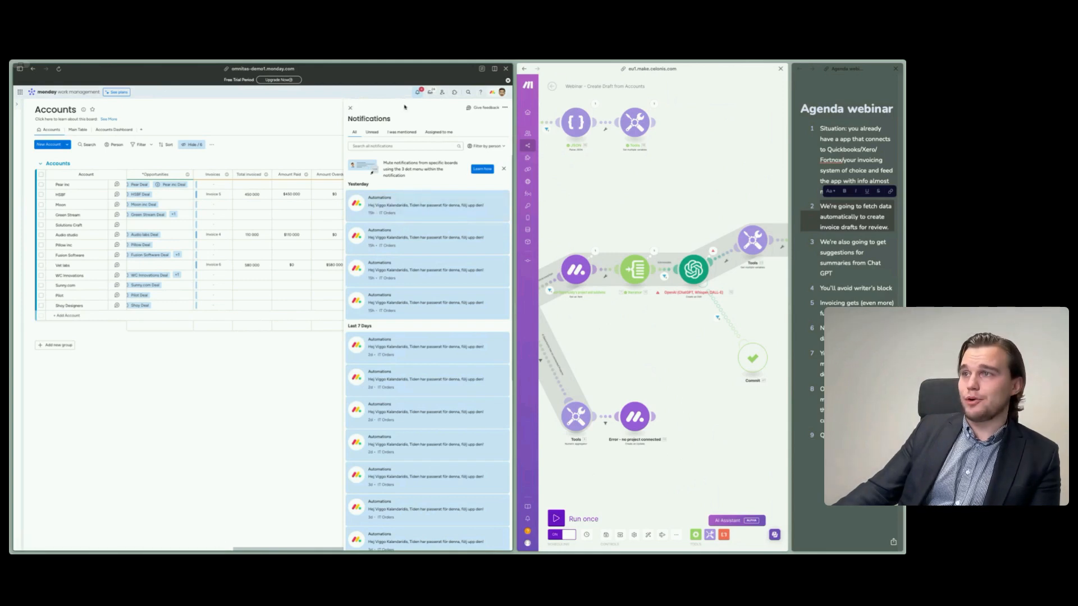
- Close the monday notifications, give Make more room, and examine the run output of the module that gets the opportunity's project and subitems
click(351, 109)
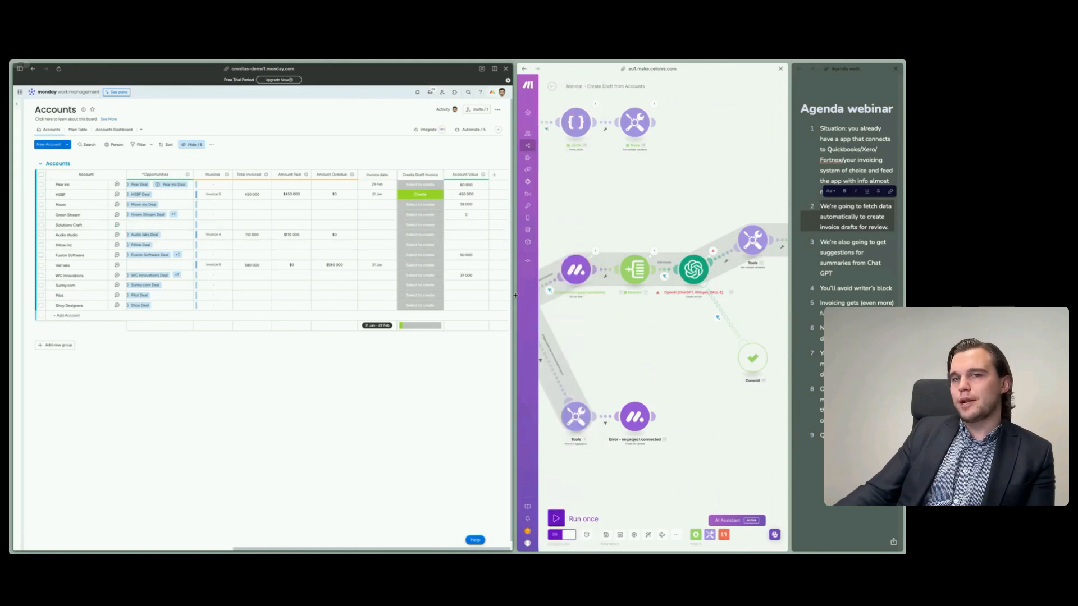
drag(515, 295, 176, 325)
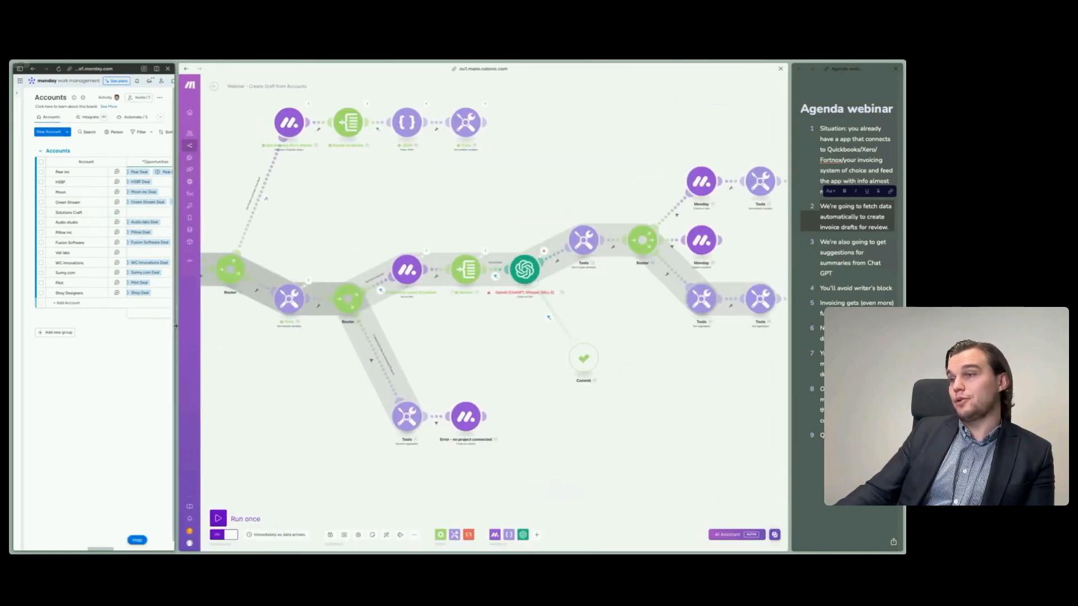
scroll(373, 414, up, 5)
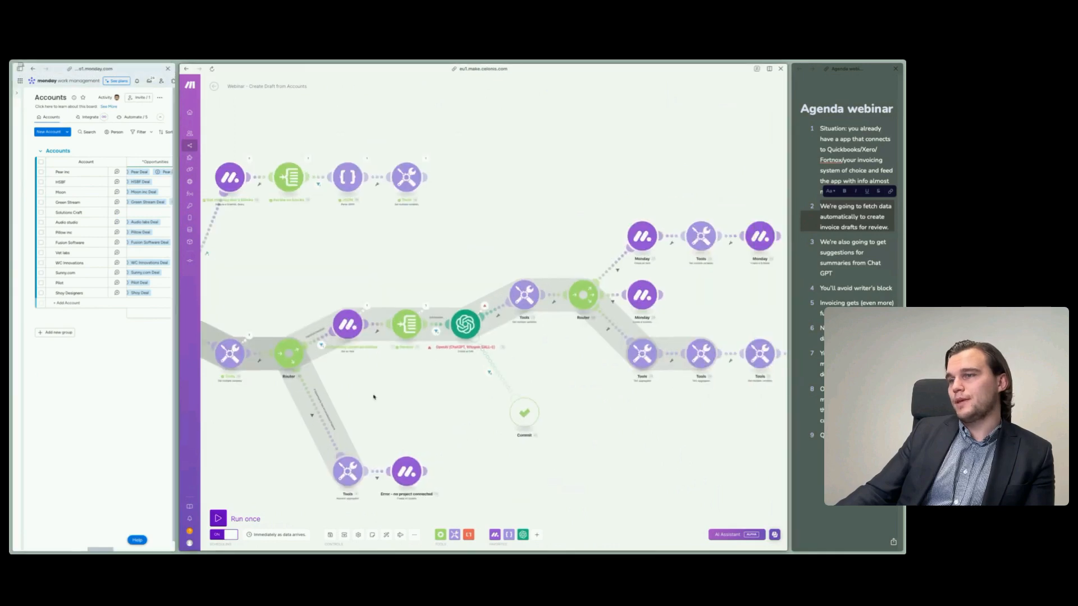
drag(368, 371, 408, 376)
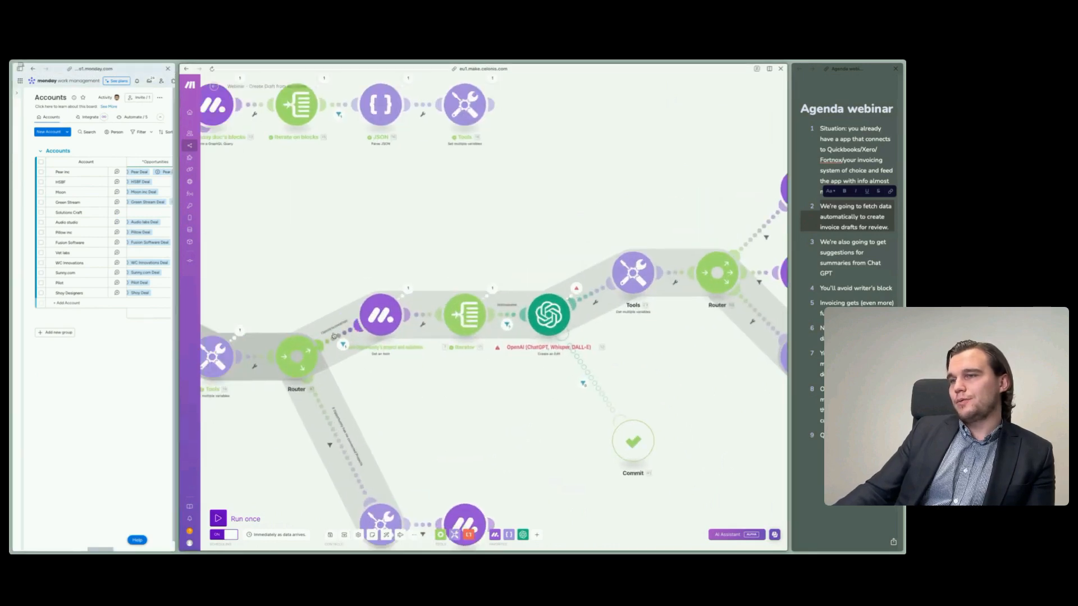
click(335, 335)
drag(556, 435, 511, 434)
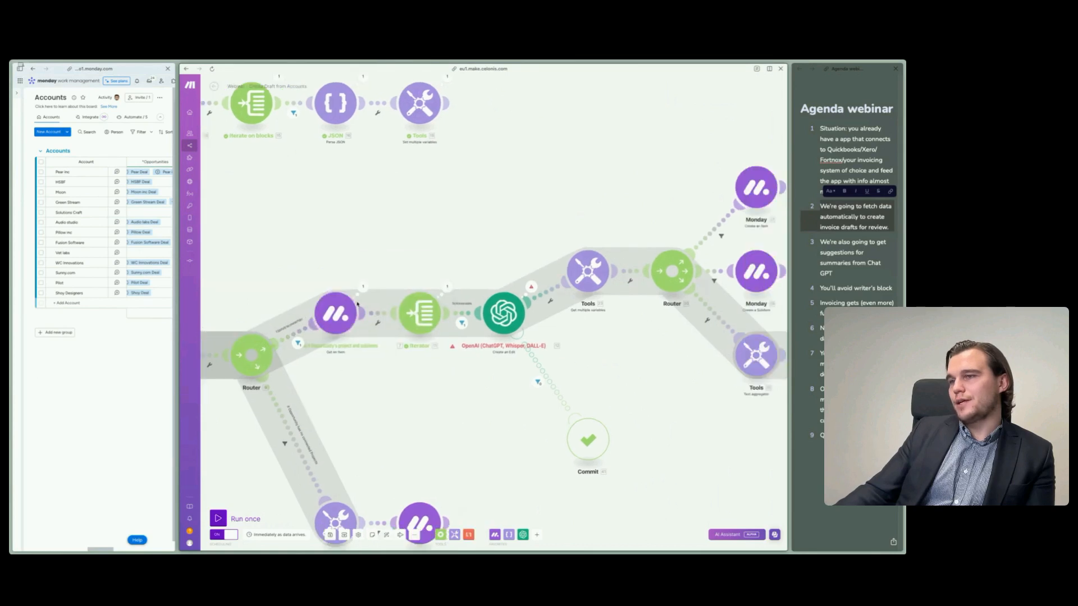
click(365, 286)
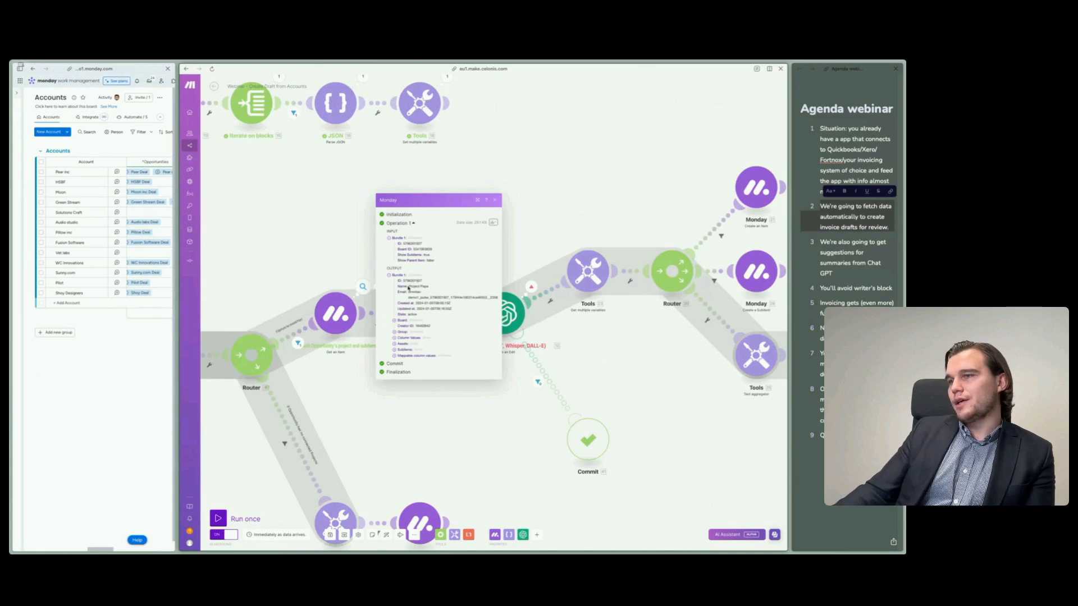
- Examine the array mapped in the Iterator module before the OpenAI module, and close its settings without changes
drag(500, 436, 441, 453)
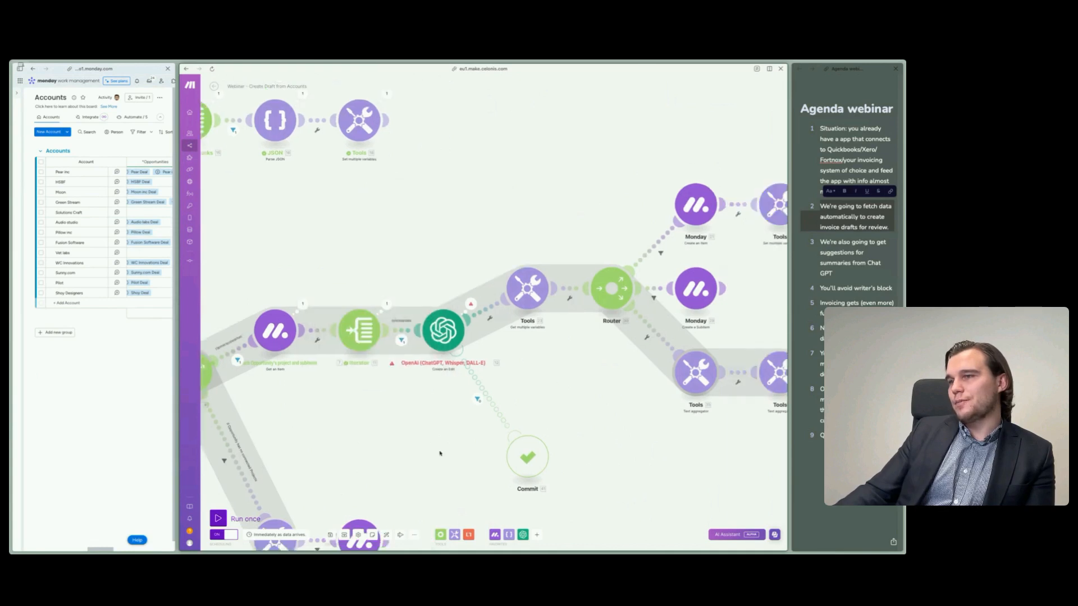
click(369, 336)
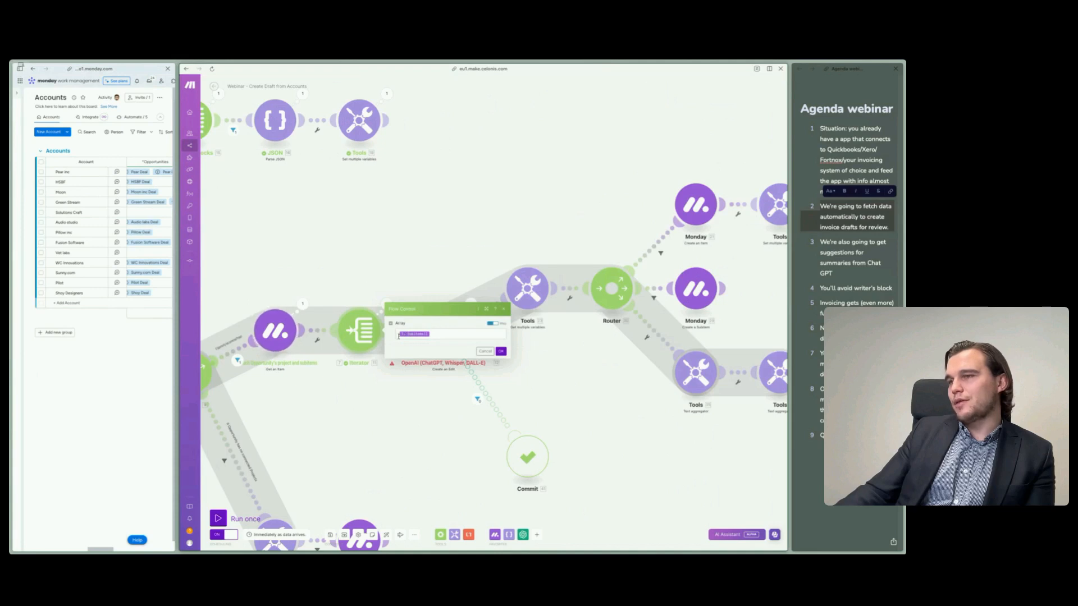
click(301, 425)
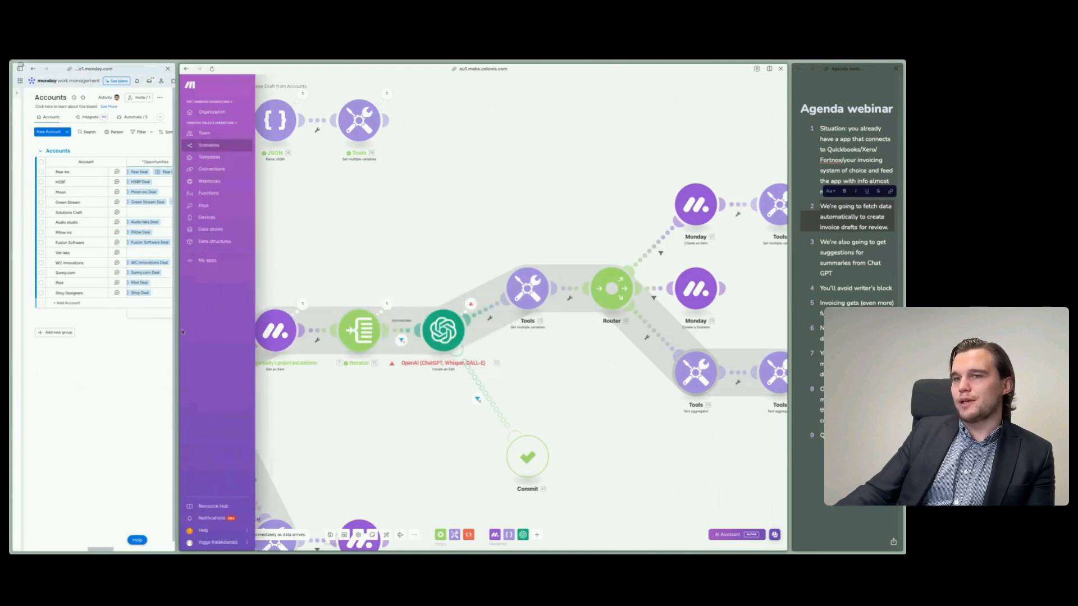
- Give monday more room, switch to the Portfolio Management board, and examine the subitems of Project Alpha and Project Romeo
drag(178, 349, 514, 336)
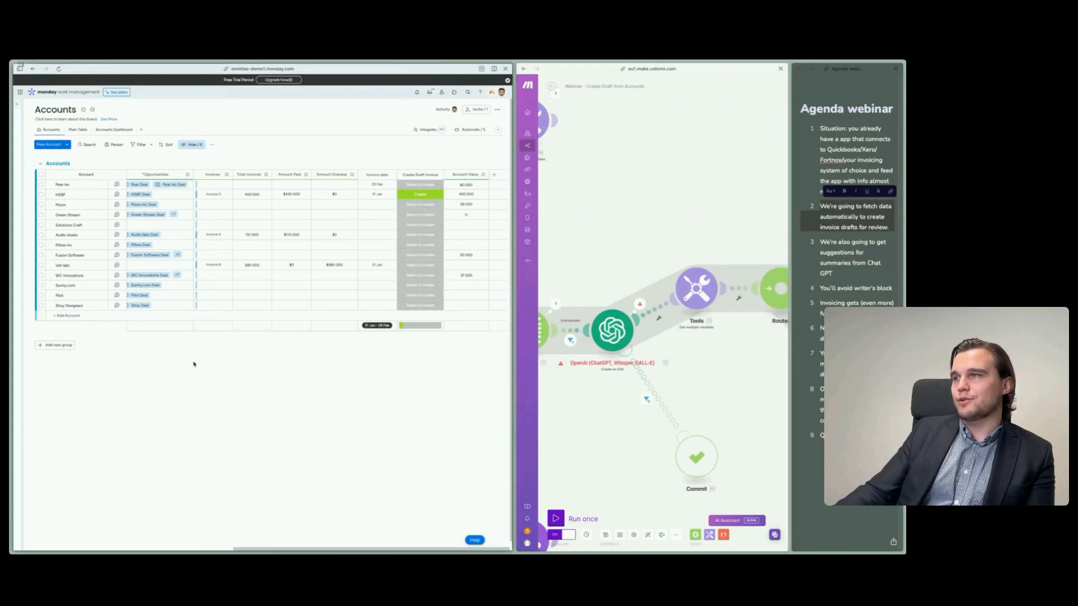
mouse_move(22, 253)
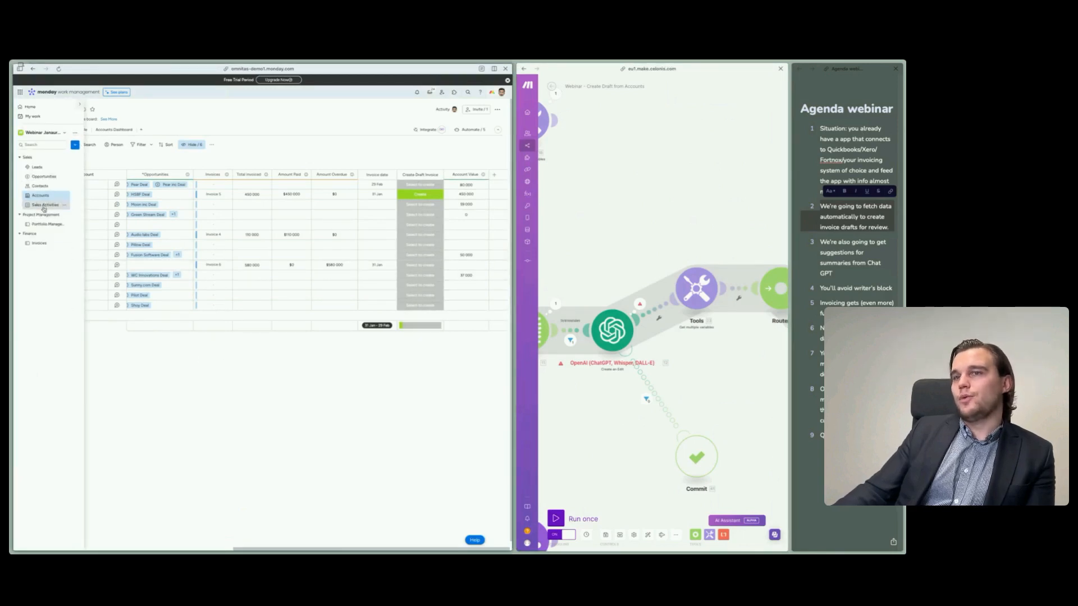
click(42, 227)
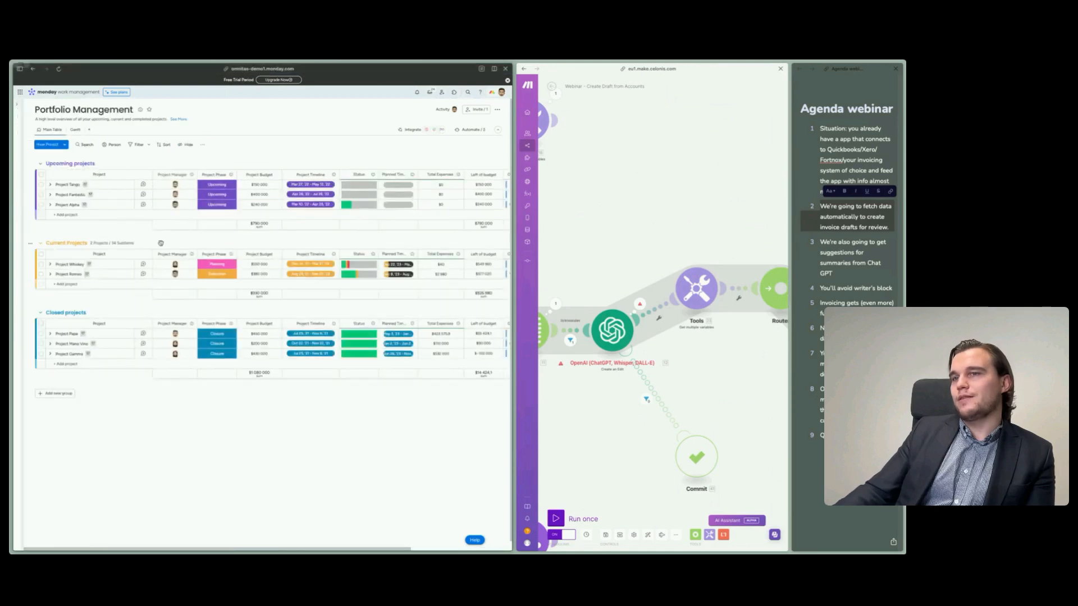
click(50, 205)
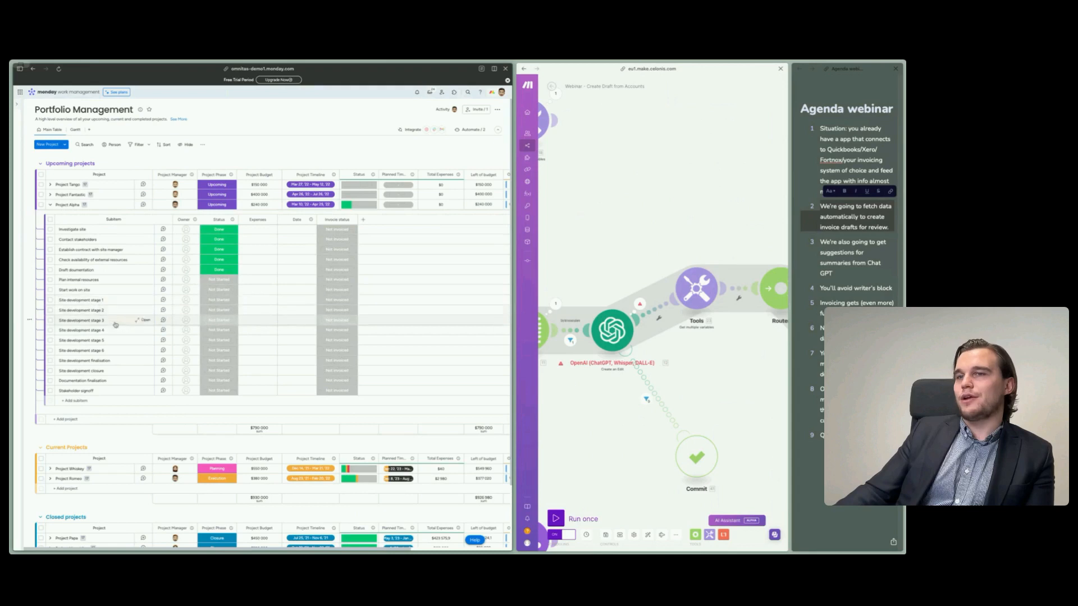
click(51, 205)
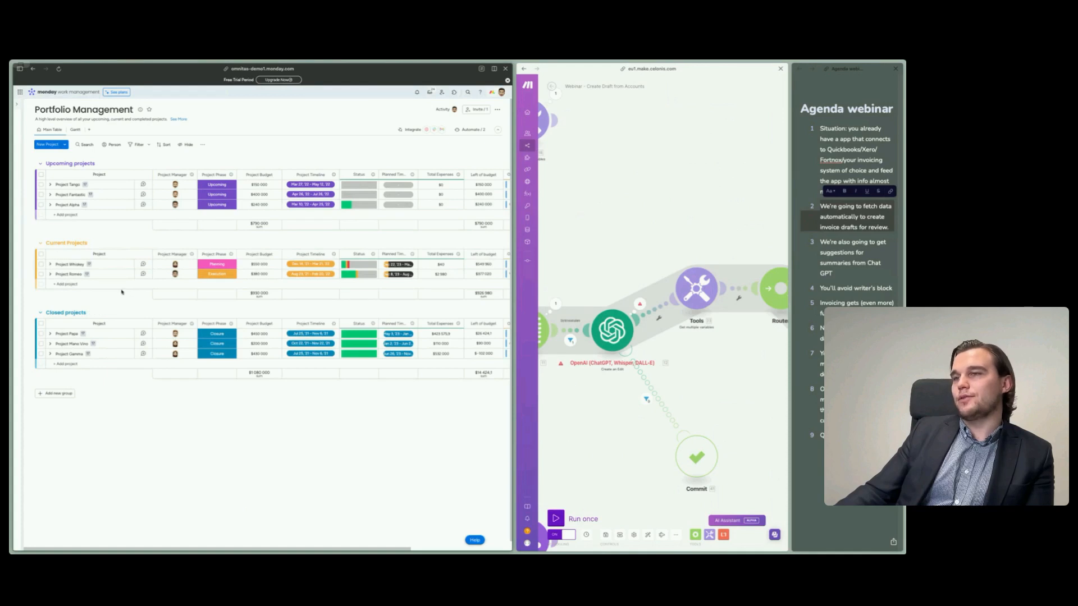
click(50, 274)
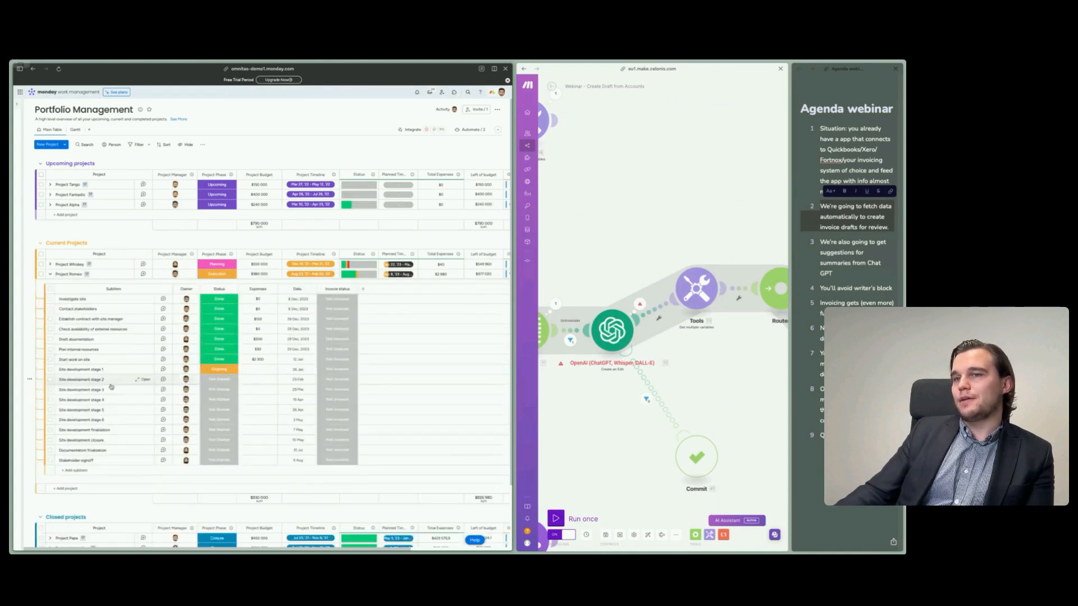
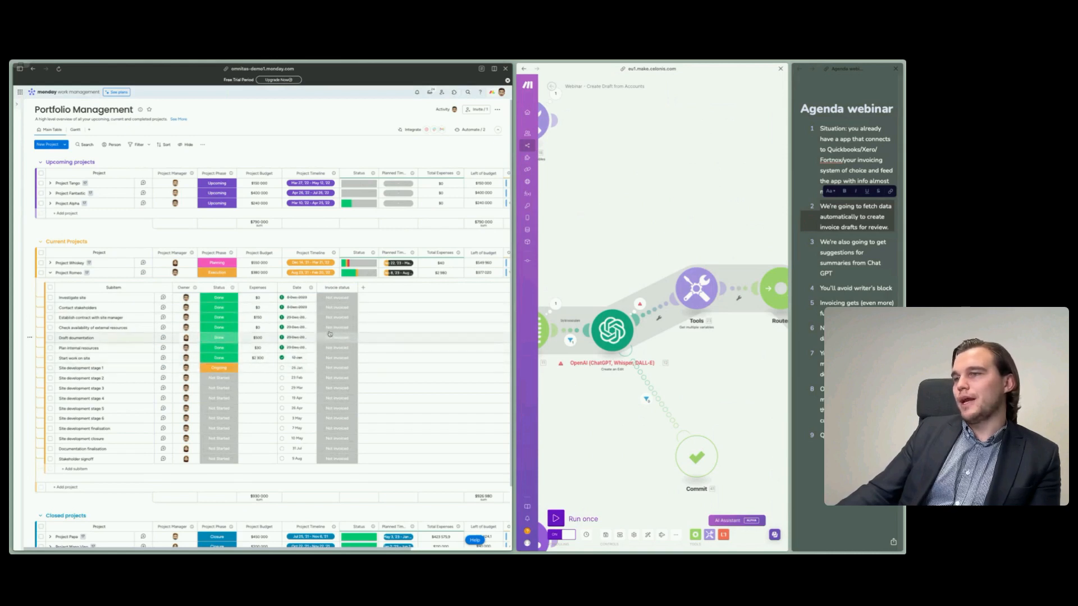
- Examine the invoice status options for Investigate site, then give Make more room and open the filter between the Iterator and OpenAI modules
click(337, 297)
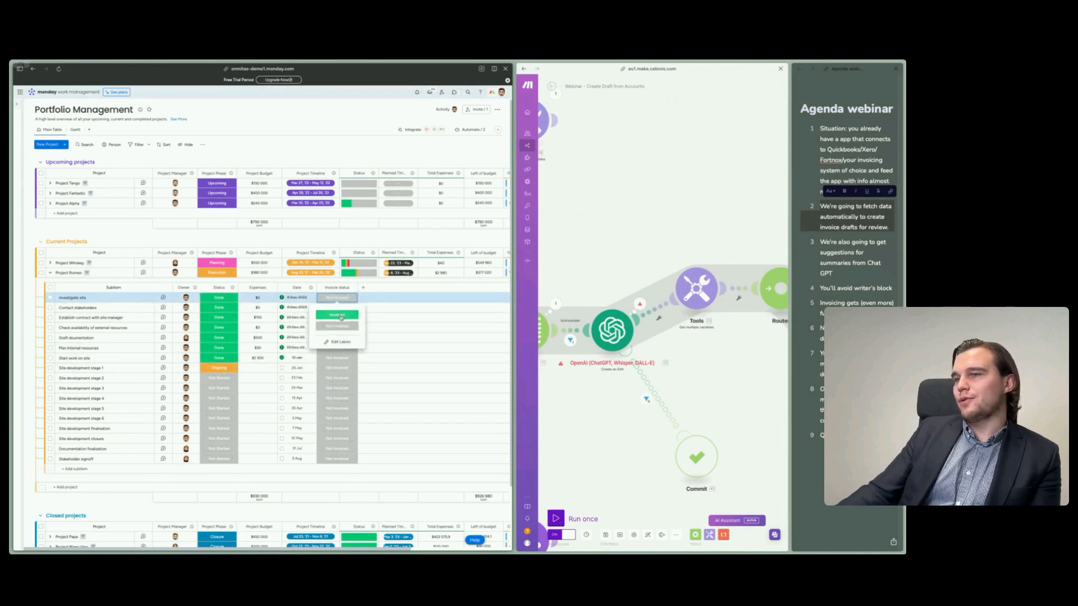
click(295, 239)
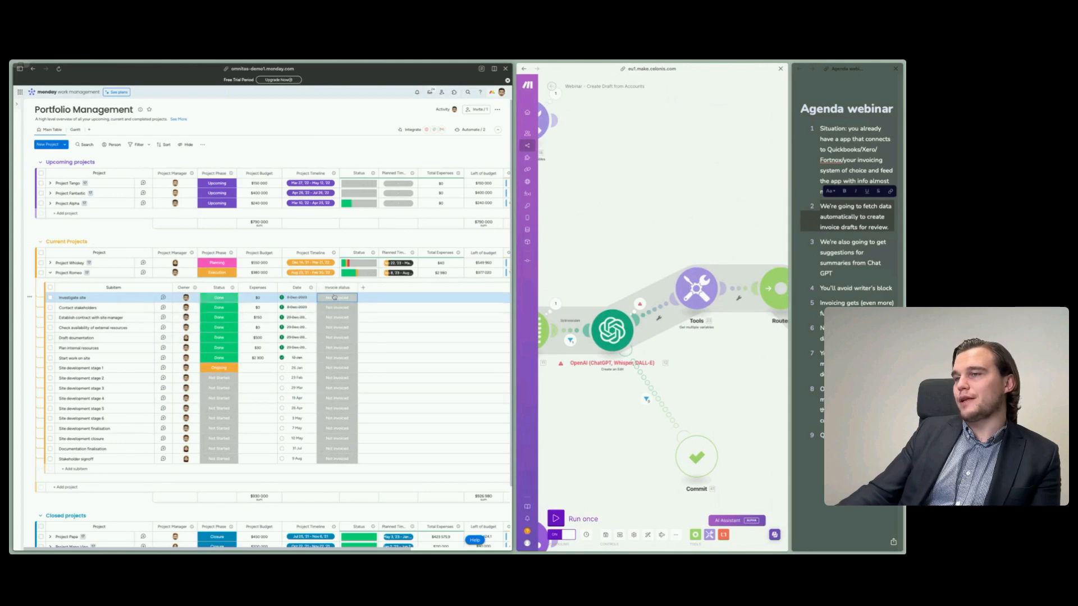
drag(586, 399, 617, 385)
drag(513, 308, 90, 308)
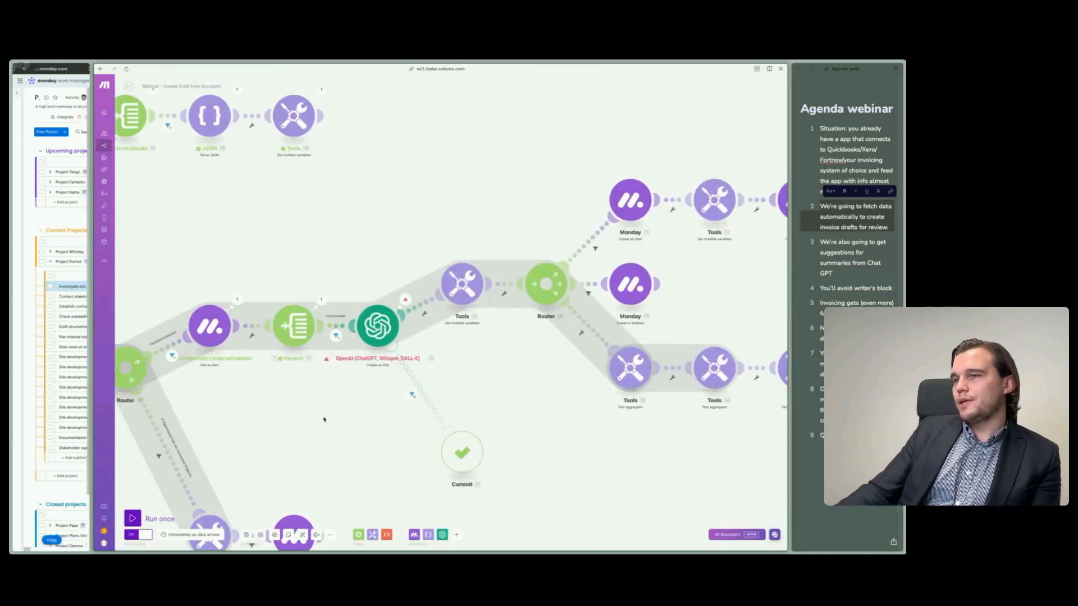
drag(331, 327, 291, 354)
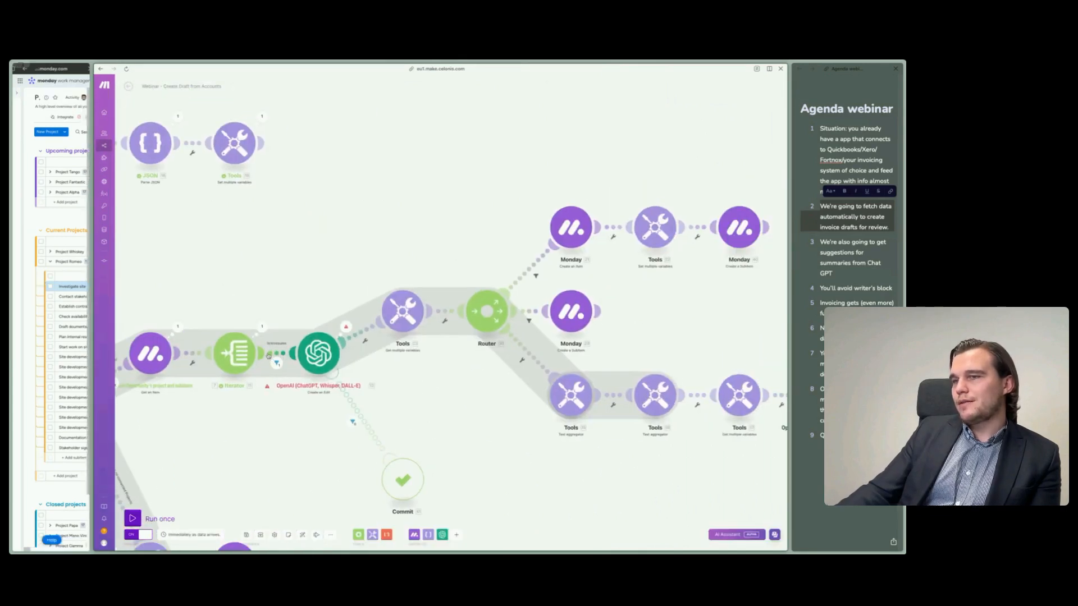
click(269, 356)
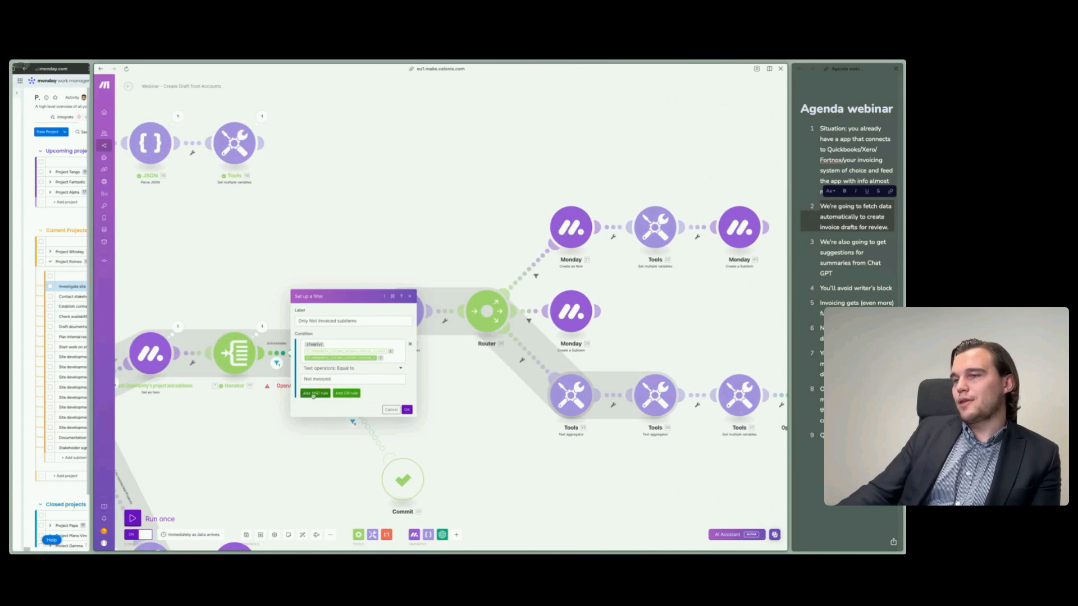
- Give monday more room and examine the Status labels for the Investigate site subitem without changing them
drag(90, 306, 339, 306)
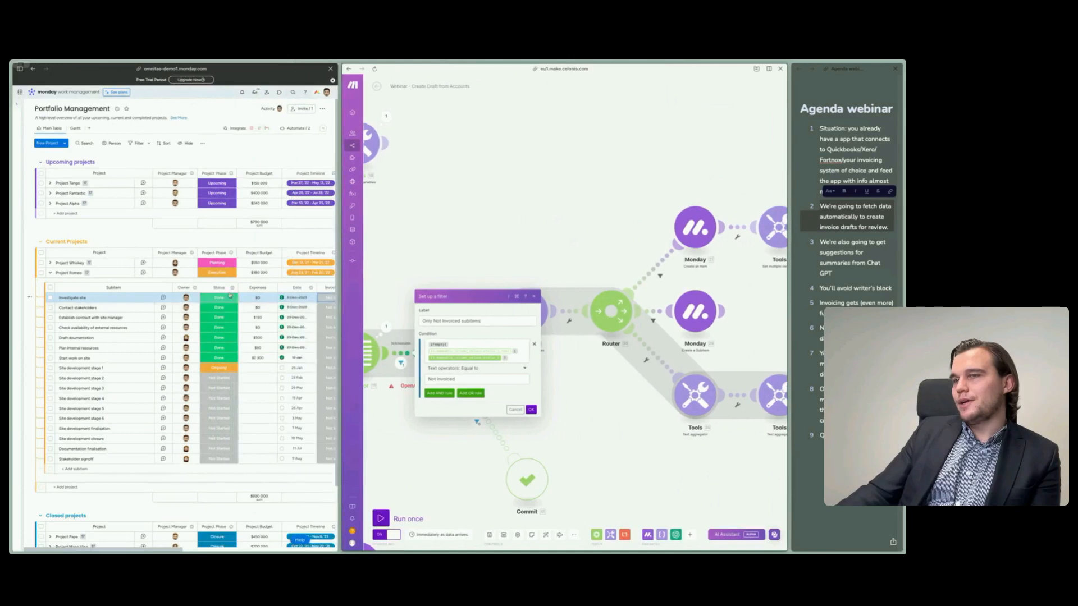
click(227, 298)
click(216, 365)
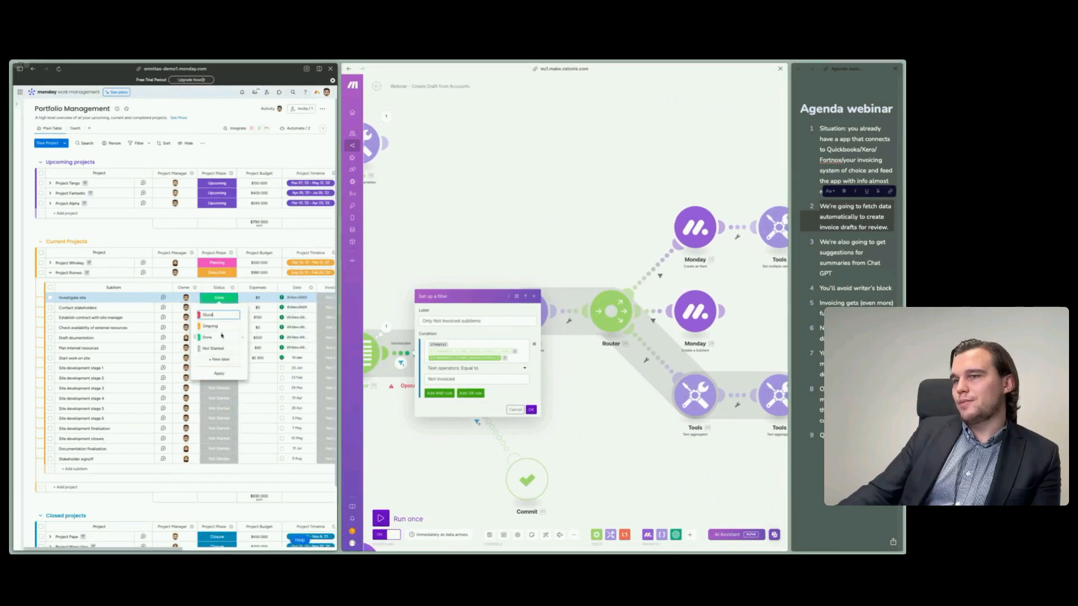
click(215, 337)
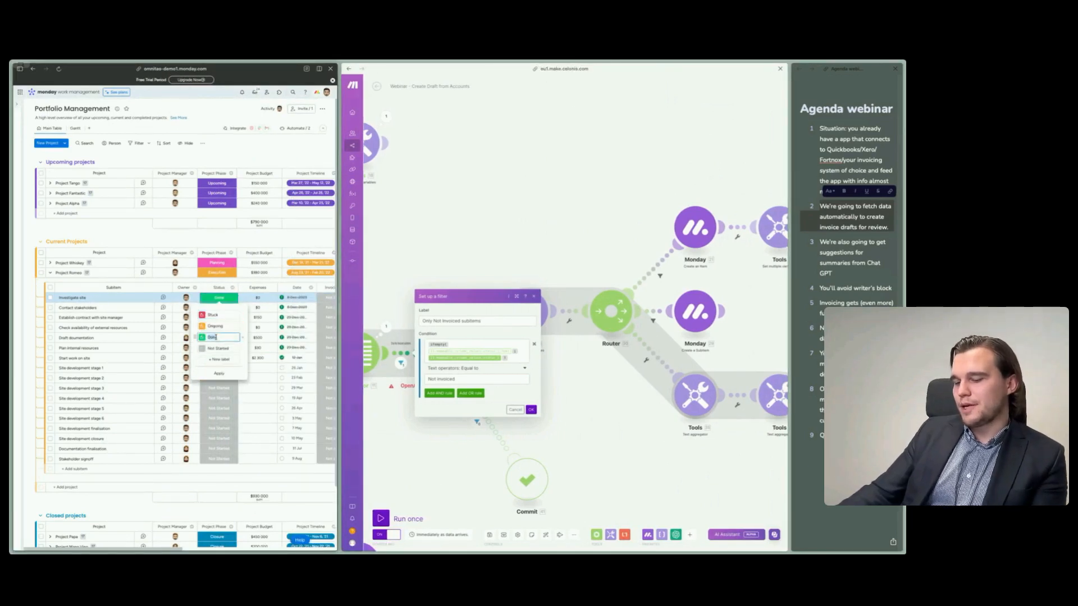
click(211, 241)
- Add an AND rule to the Only Not Invoiced subitems filter requiring the subitem status to equal Done, and save the filter
click(433, 396)
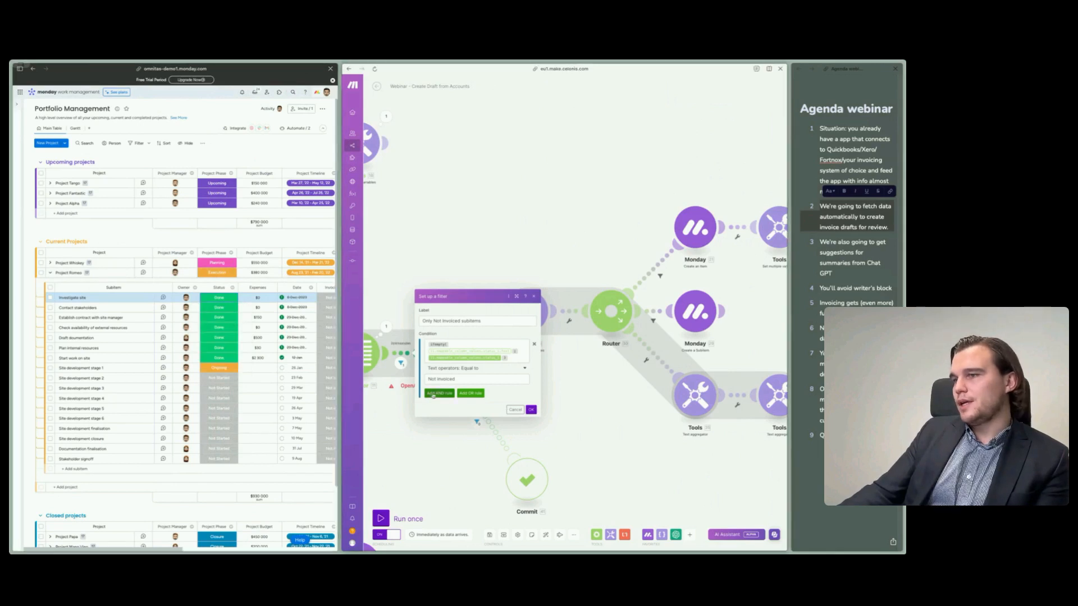
click(444, 384)
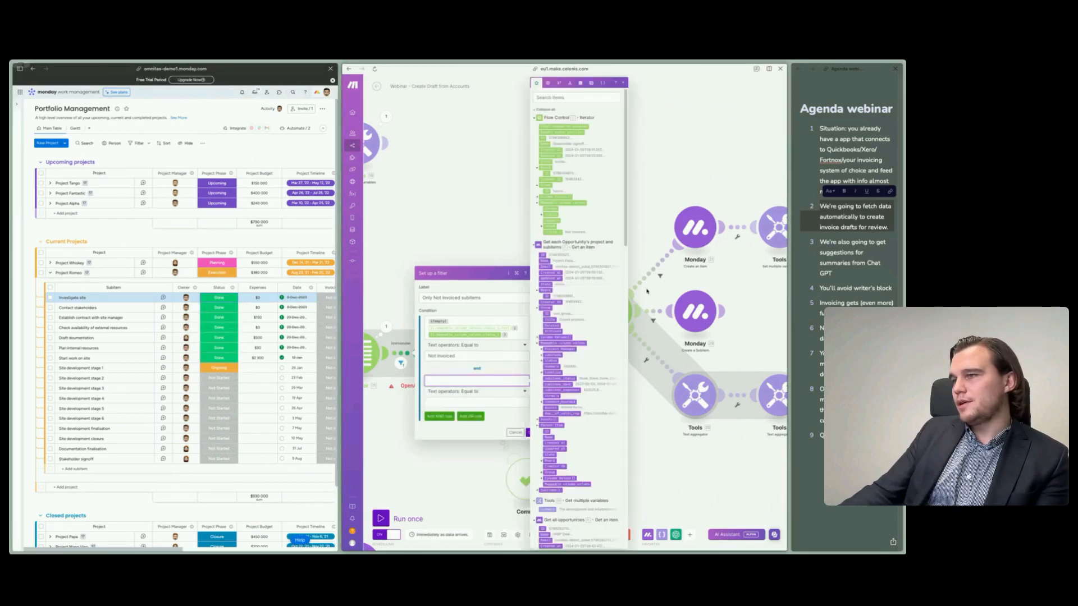
click(542, 361)
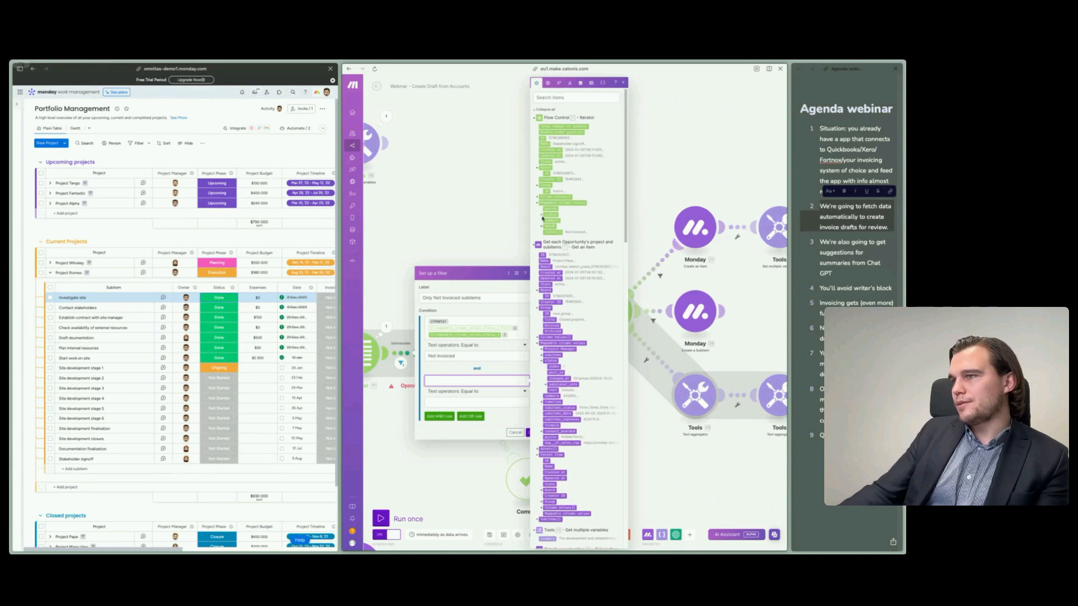
click(541, 216)
click(549, 244)
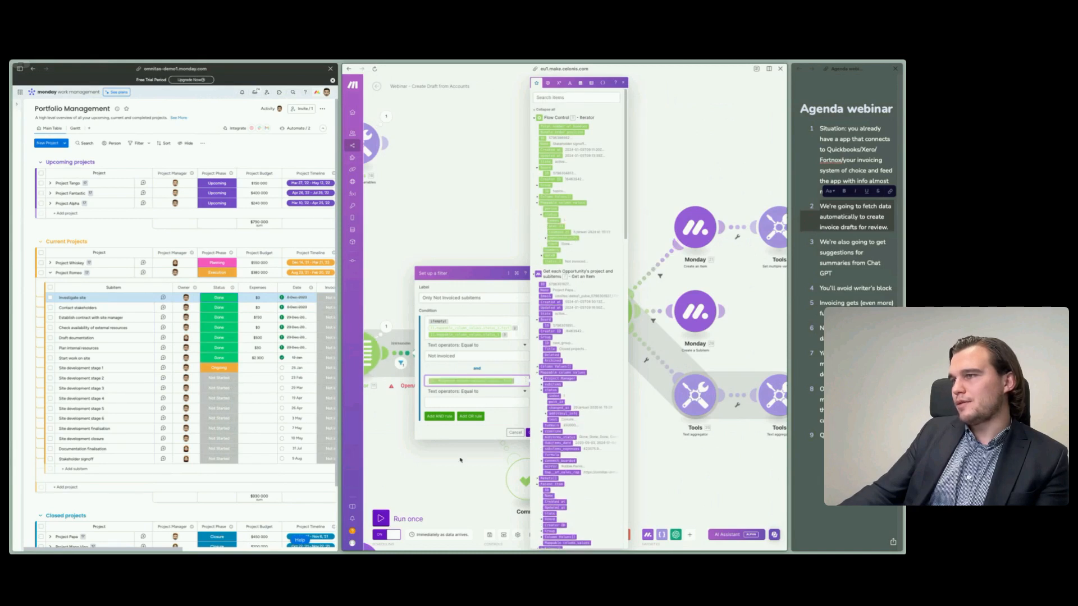
click(482, 401)
text(Done)
click(502, 419)
click(529, 433)
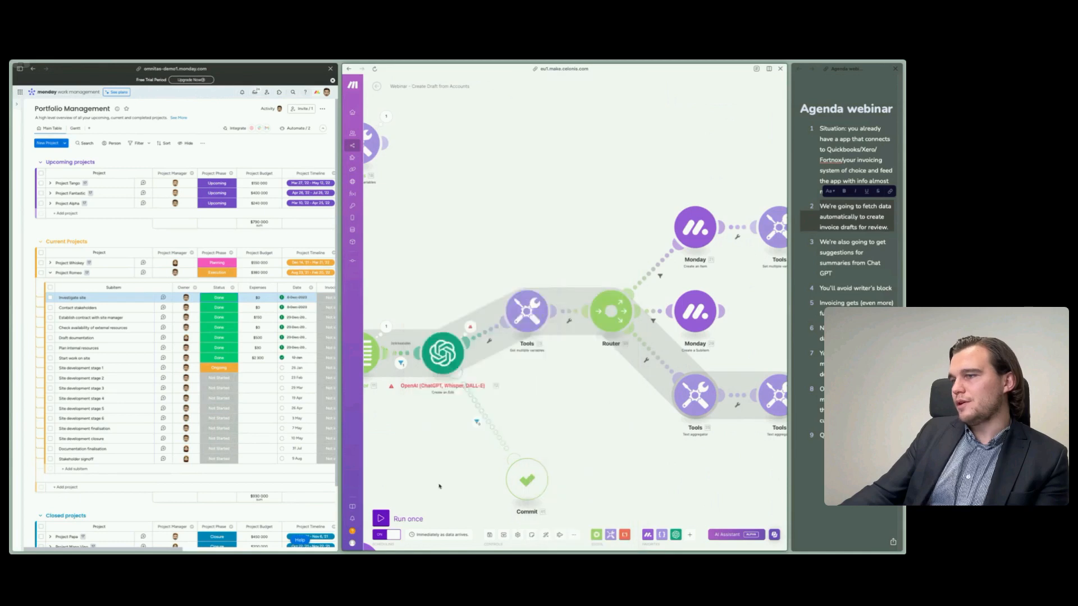
- Give Make more room and examine the OpenAI module's connection, model, instruction and input settings
drag(439, 486, 471, 463)
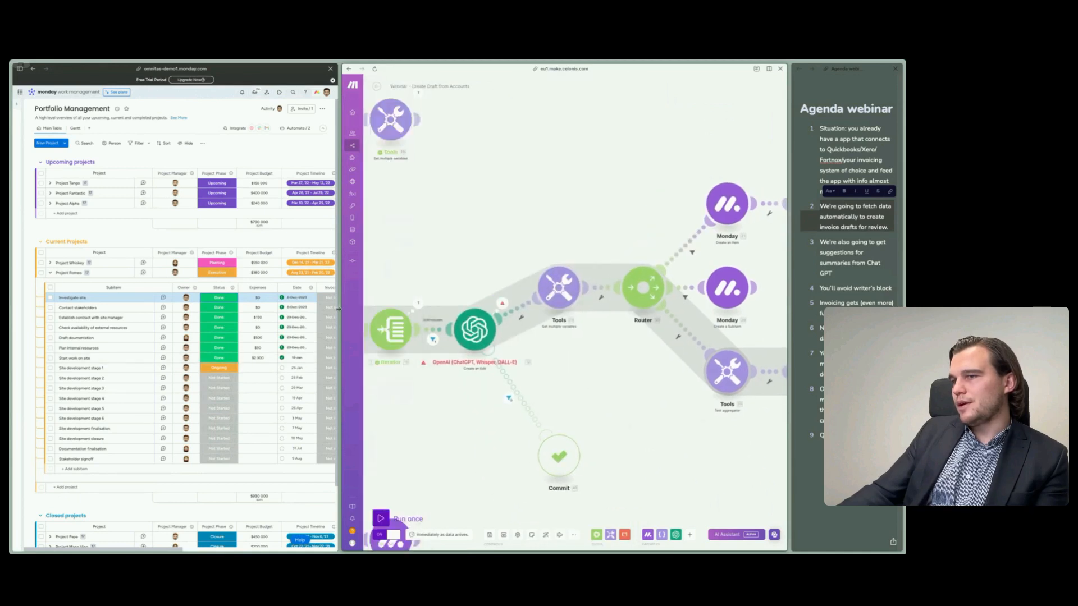
drag(339, 309, 199, 305)
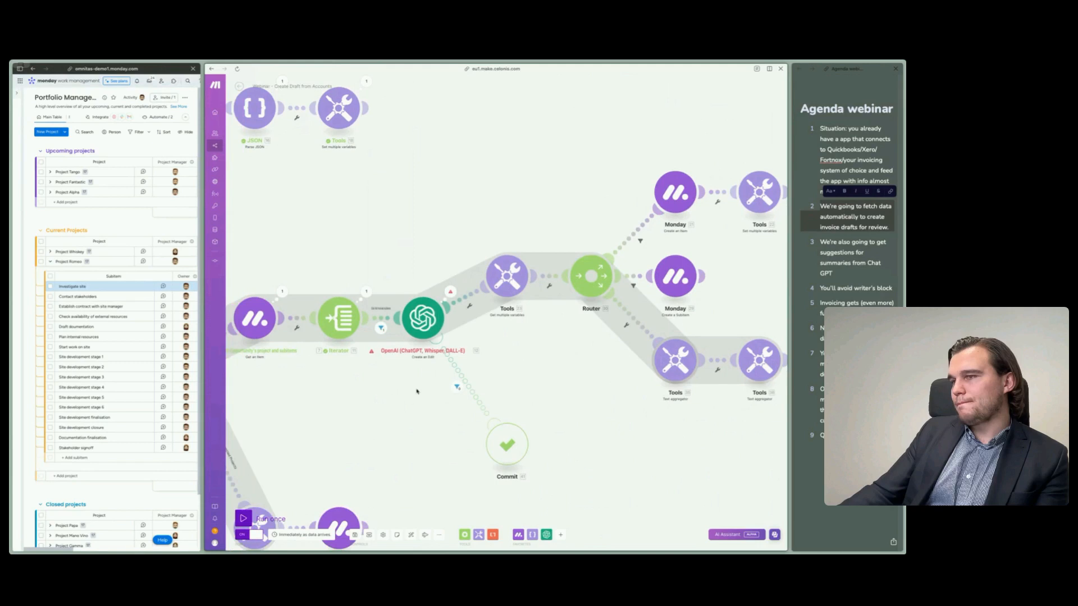
click(422, 326)
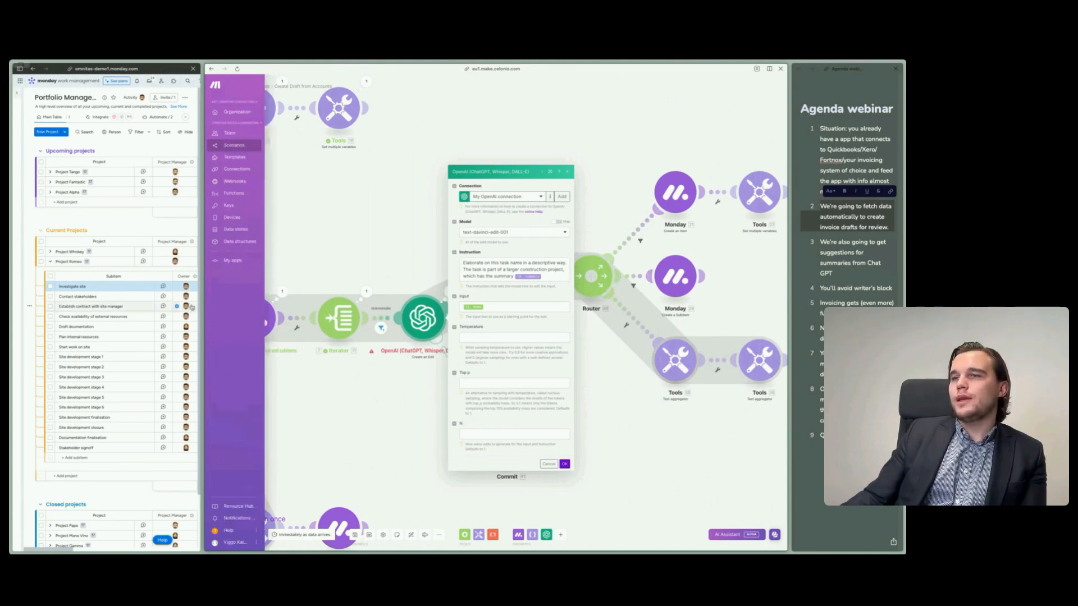
- Give monday more room, switch to the Invoices board, and examine the subitems of Invoice 1
drag(202, 317, 404, 318)
click(125, 226)
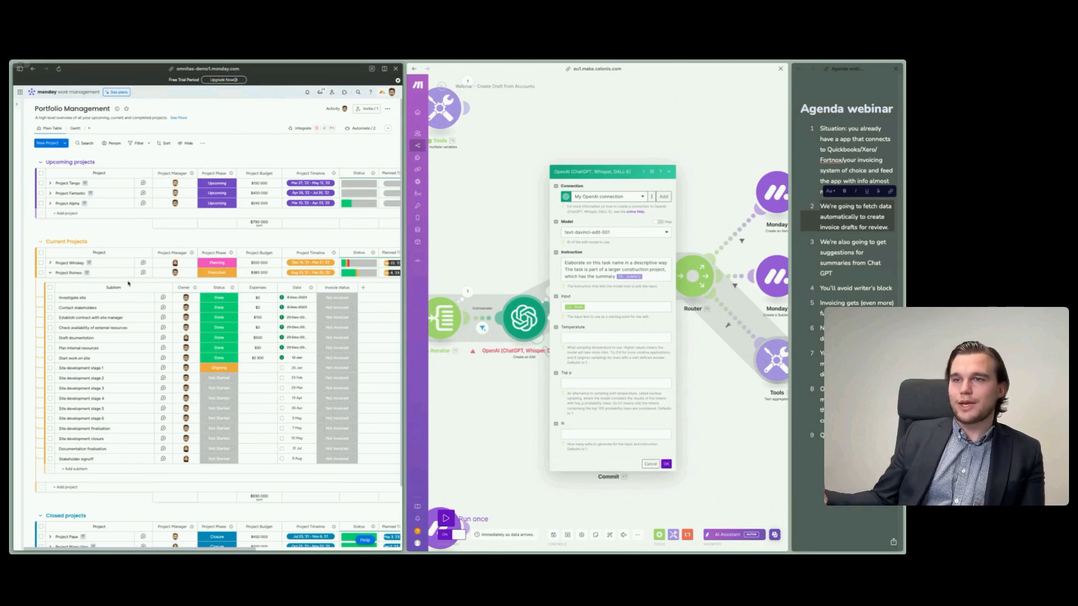
click(37, 244)
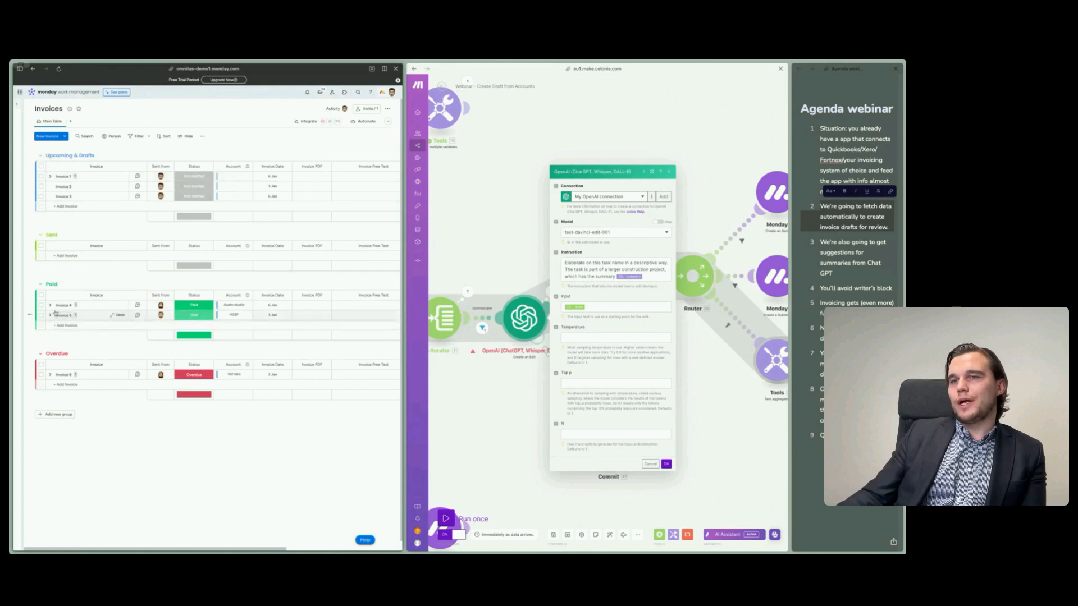
click(50, 176)
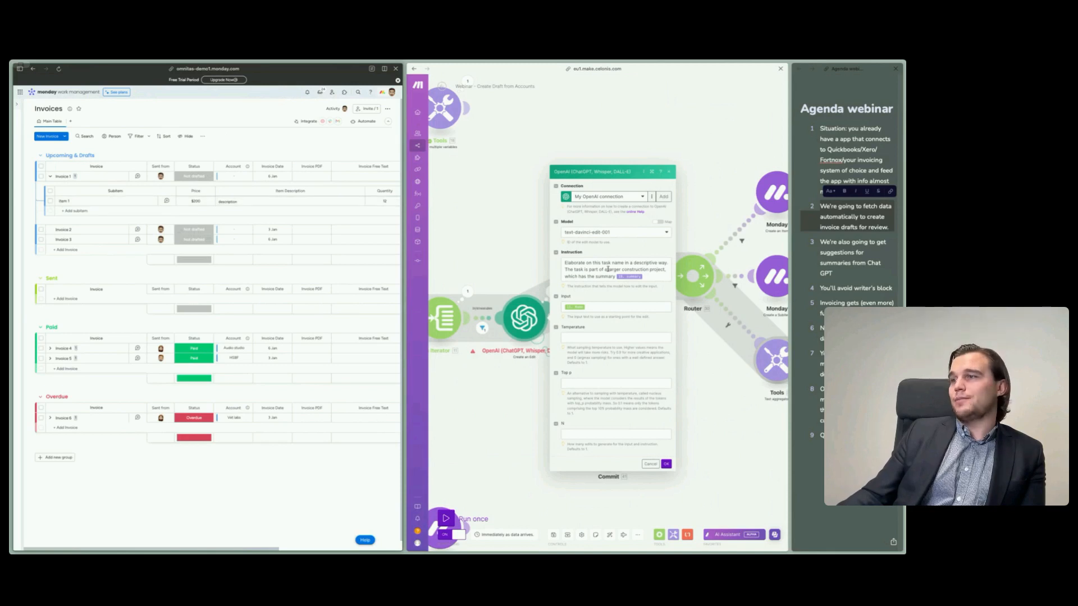
- Restore the most recently deleted HSBF for 2024-01-17 invoice item from the monday trash, and close the trash
click(388, 108)
mouse_move(363, 213)
click(289, 219)
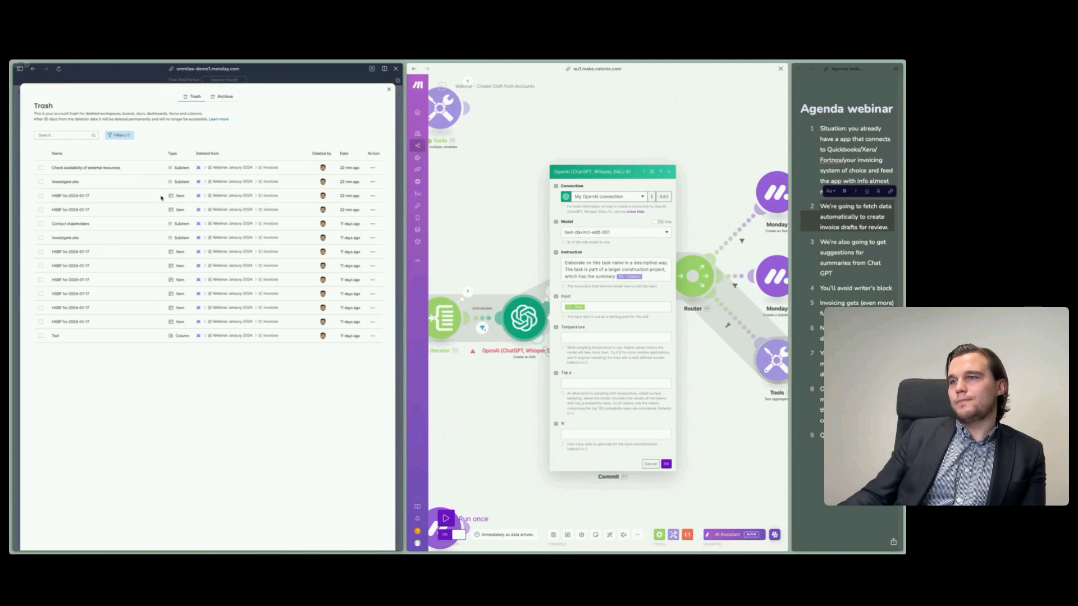
click(373, 202)
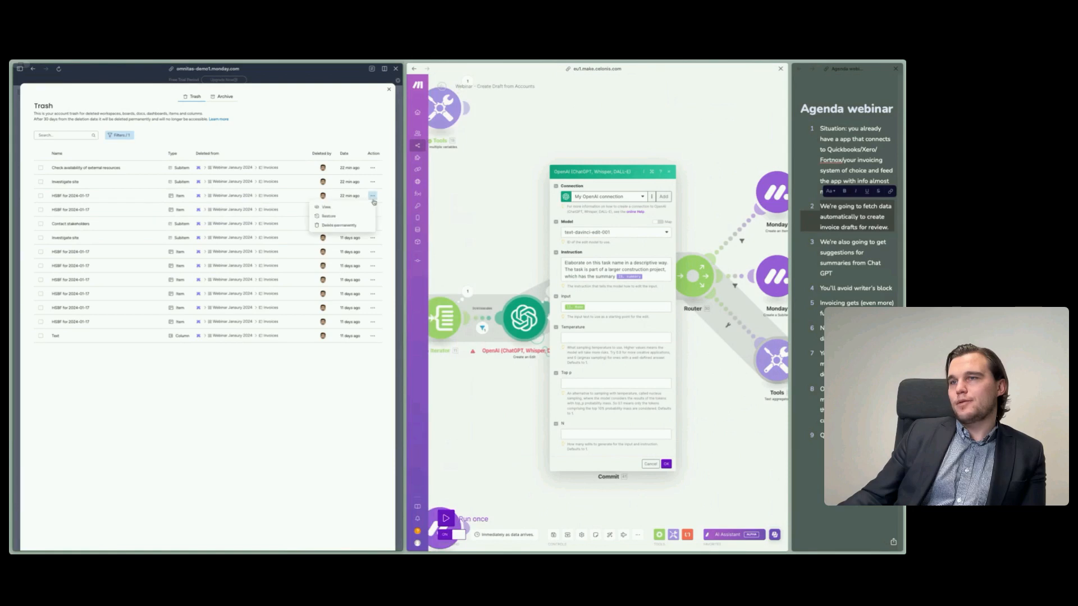
click(338, 210)
click(389, 89)
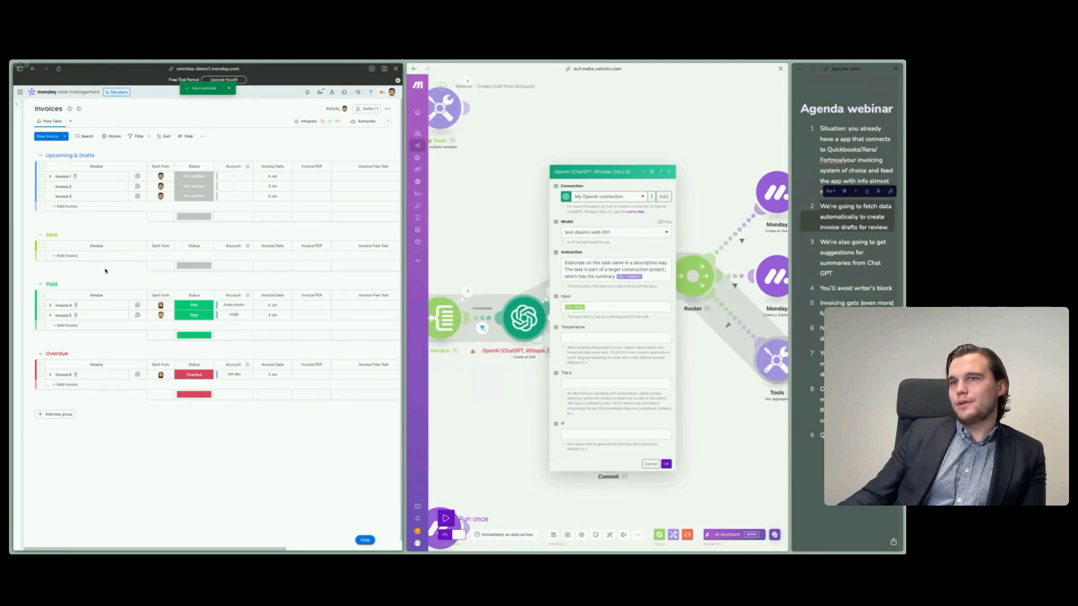
- Reload the Invoices board, expand the HSBF for 2024-01-17 draft, and move its Investigate site subitem to the start of the list
key(super+r)
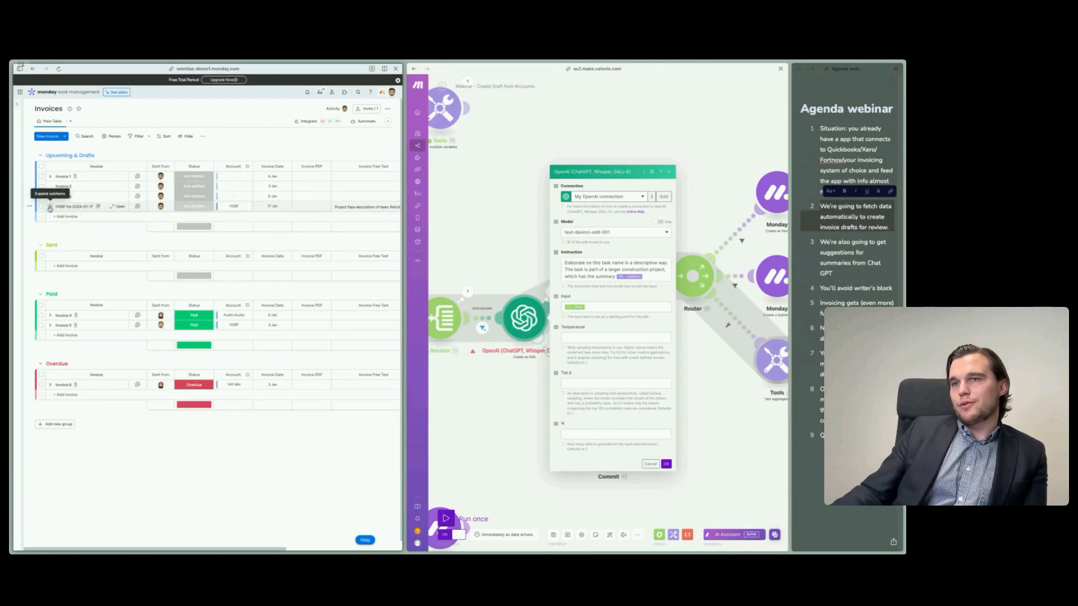
click(50, 207)
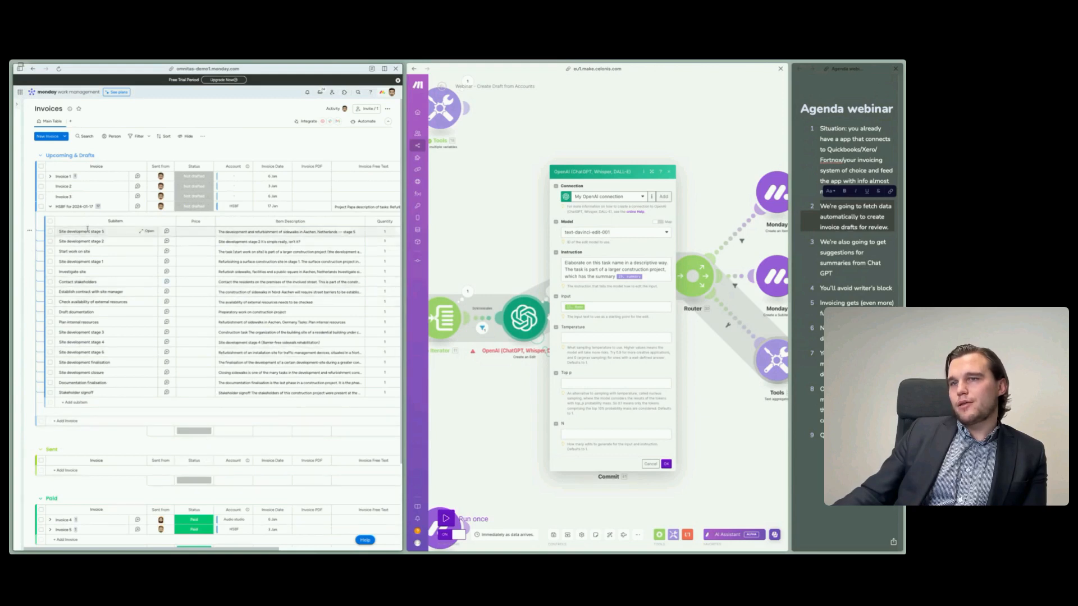
drag(109, 271, 109, 231)
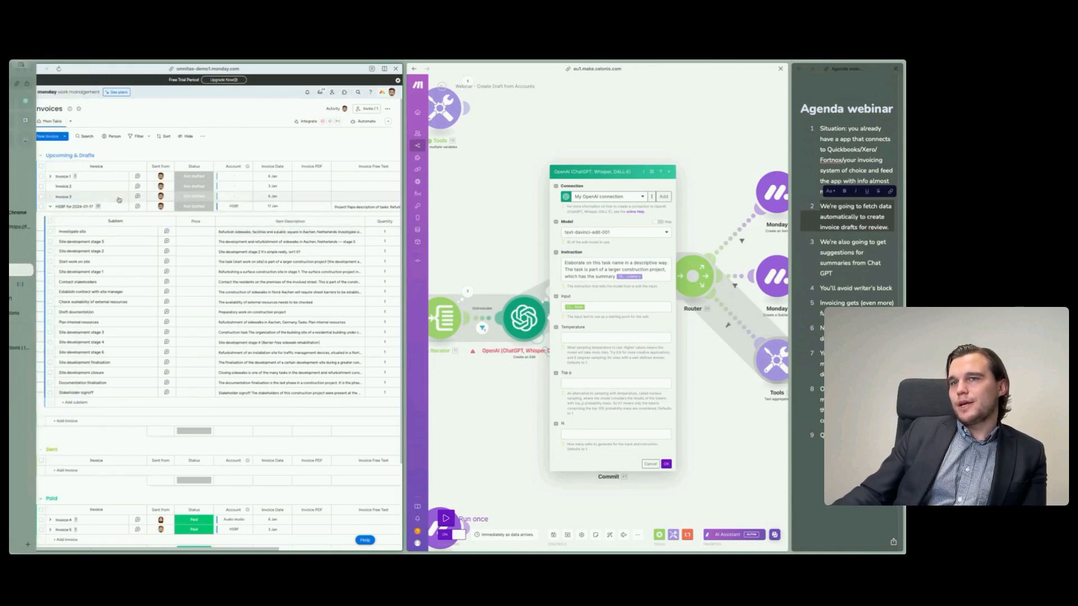
- Switch to the Opportunities board, examine the Project Brief document of the HSBF Deal, and close it
mouse_move(20, 194)
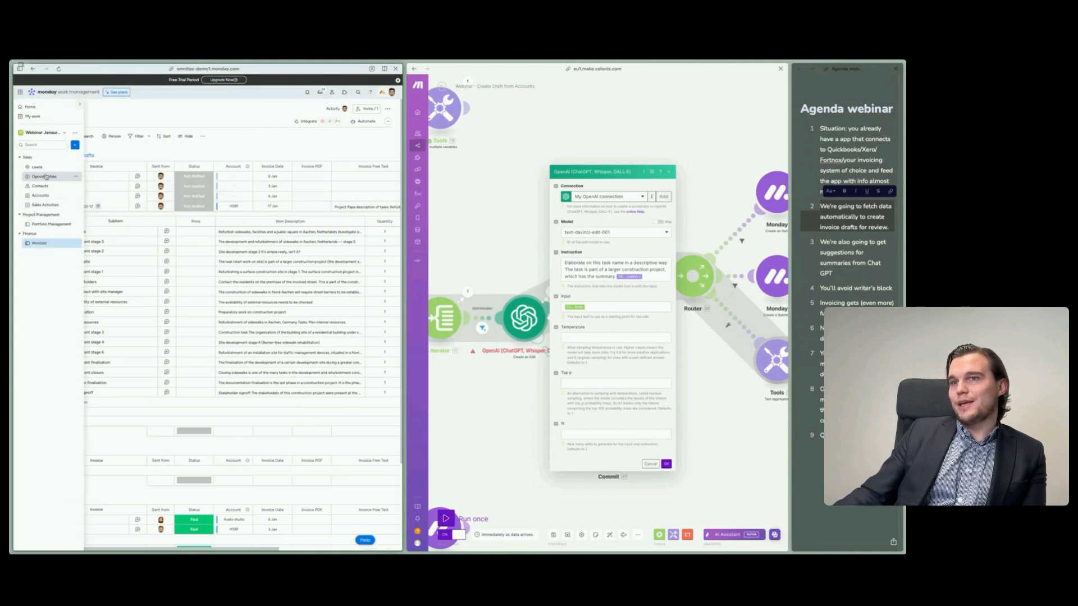
click(45, 176)
scroll(382, 356, right, 5)
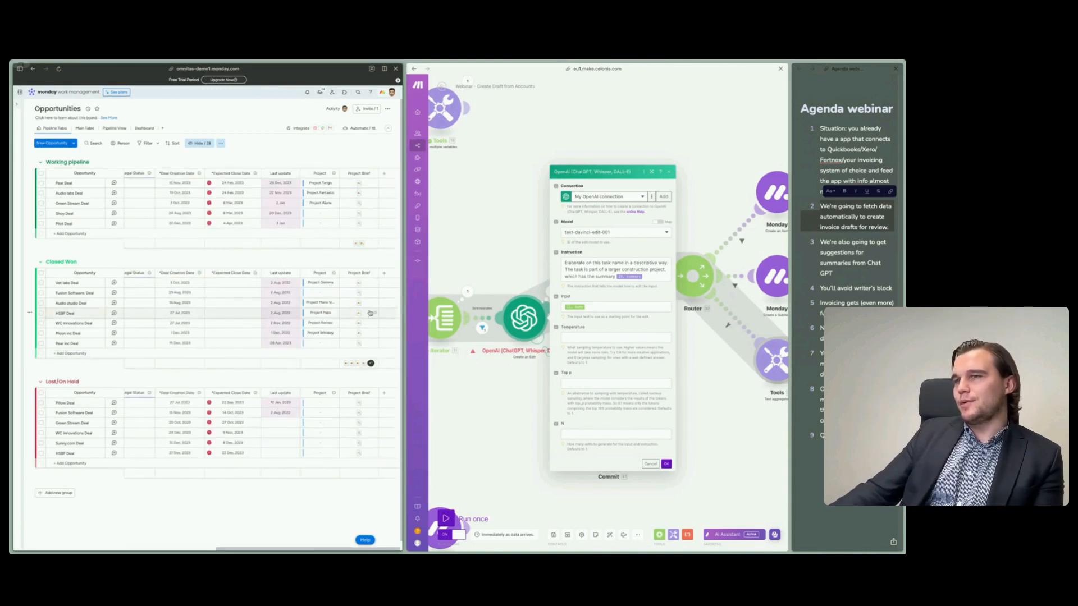
click(359, 314)
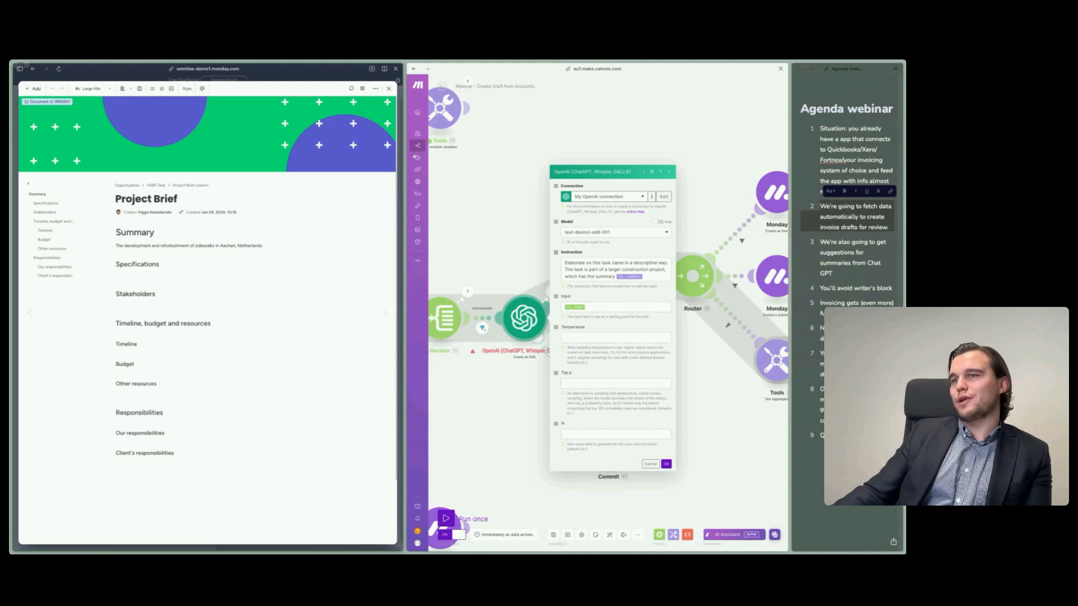
click(389, 88)
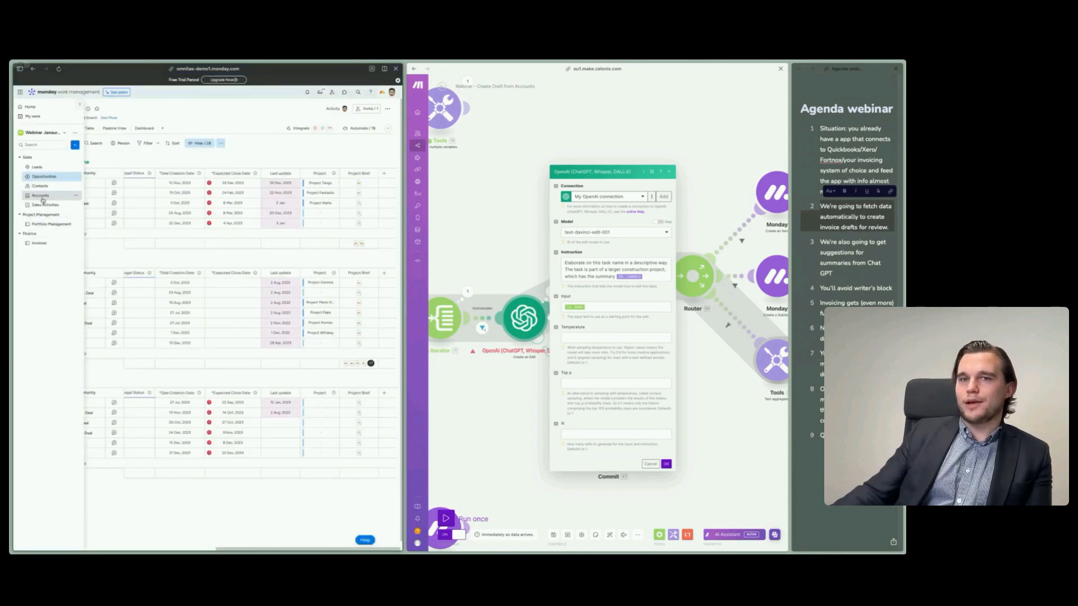
- On the Invoices board's HSBF draft, append "We also took some basic measurements of traffic level on the sidewalk" to the Investigate site item description
click(40, 245)
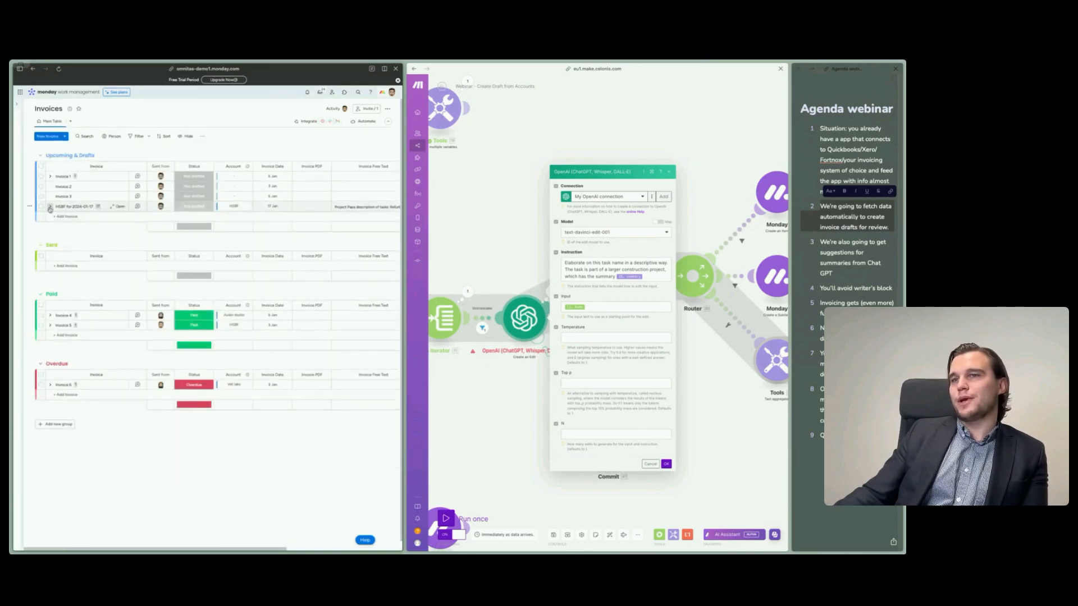
click(49, 207)
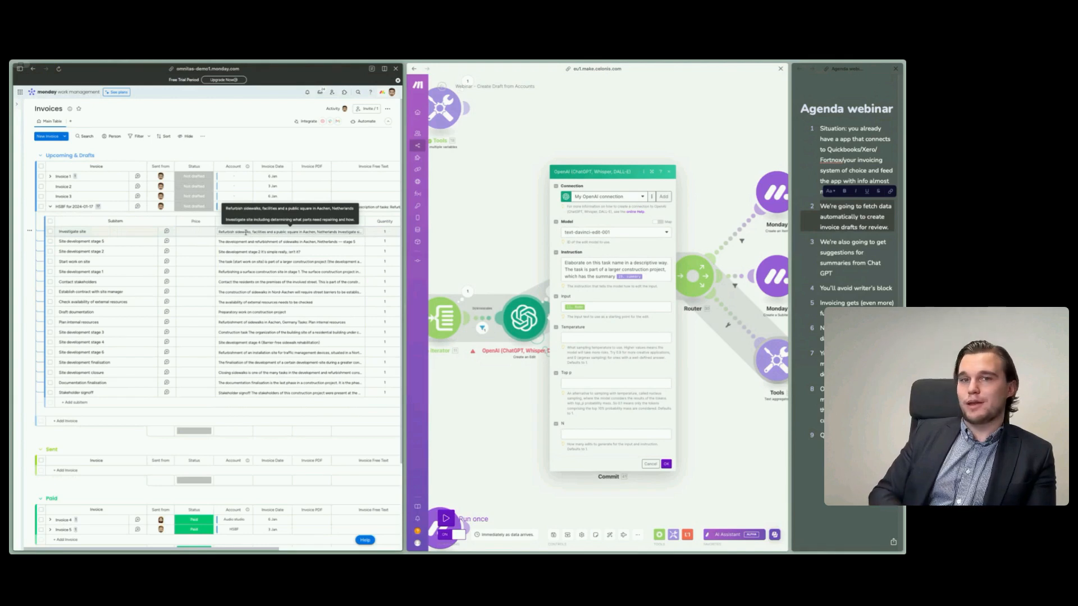
click(247, 232)
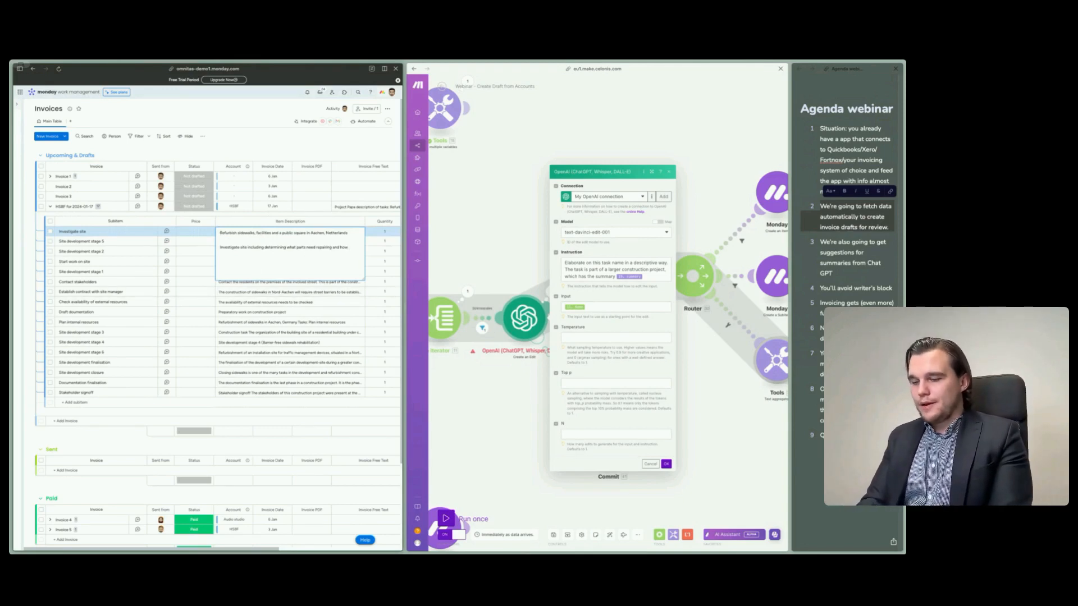
text(We also took some bas)
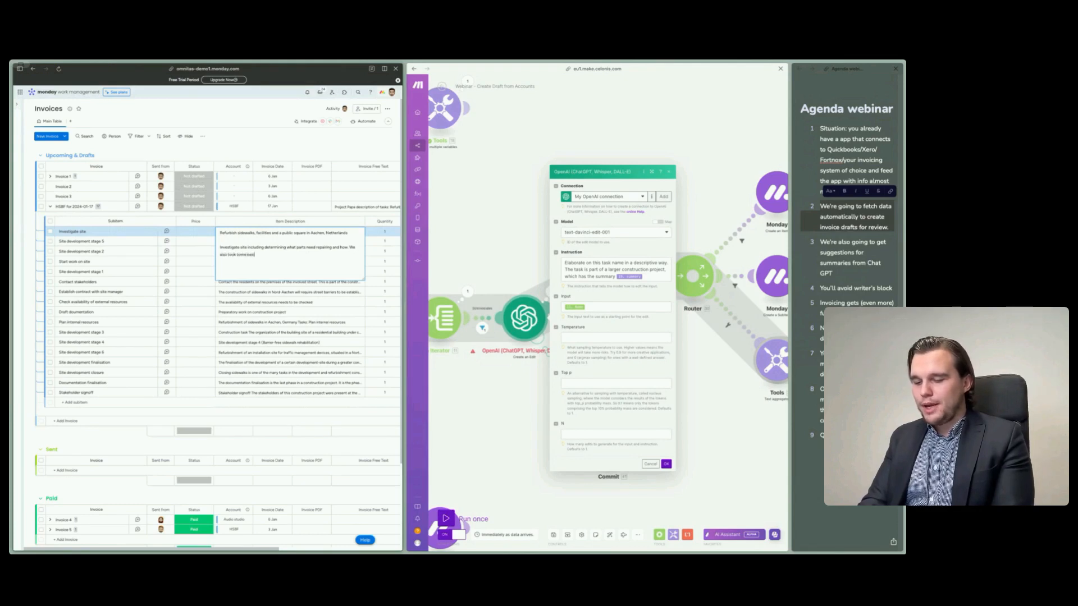
text(ic measurements of)
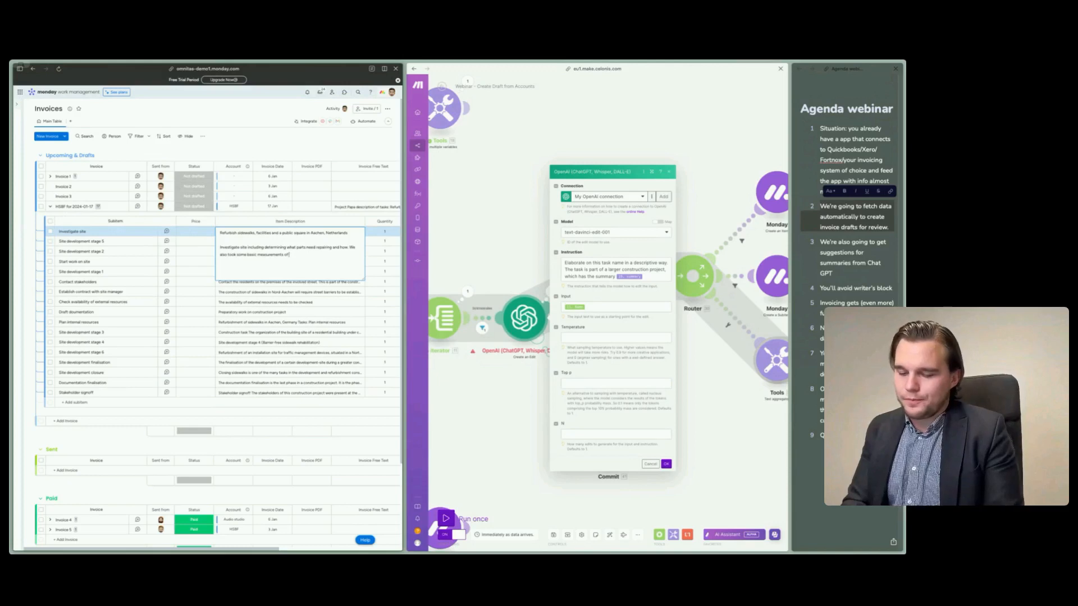
text(traffic le)
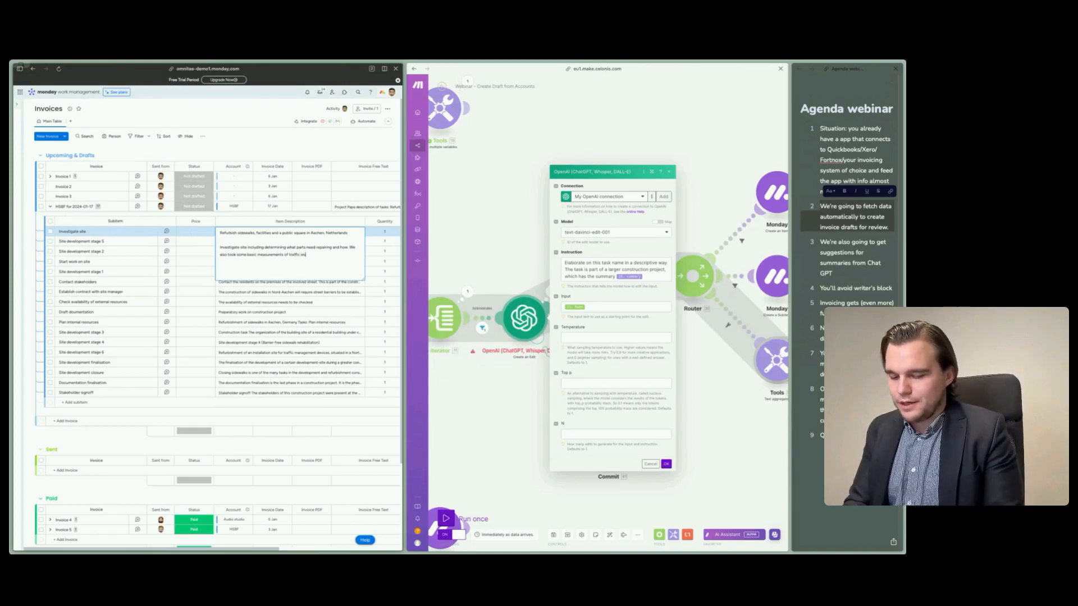
text(vel on the sidewalk)
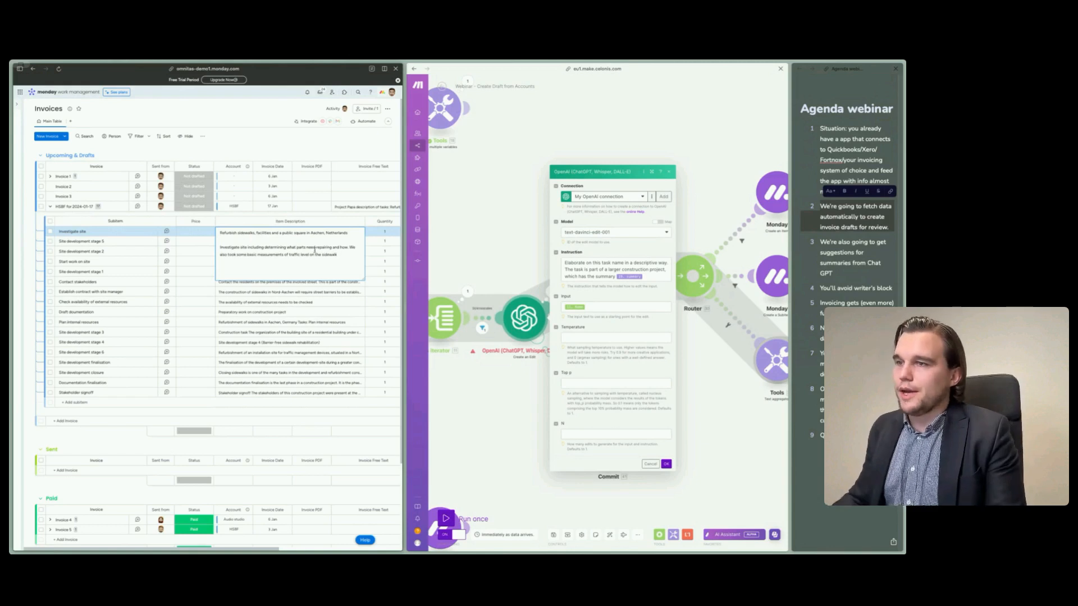
- Delete the opening line about refurbishing sidewalks, facilities and a public square from the Investigate site description, and save the cell
key(shift+Up)
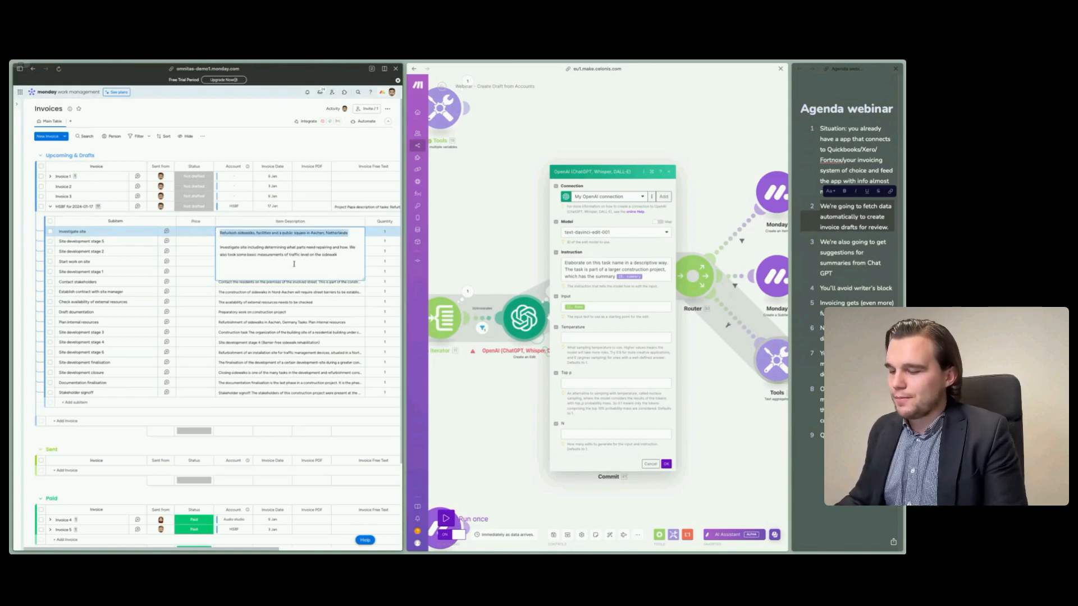
key(BackSpace)
key(Delete)
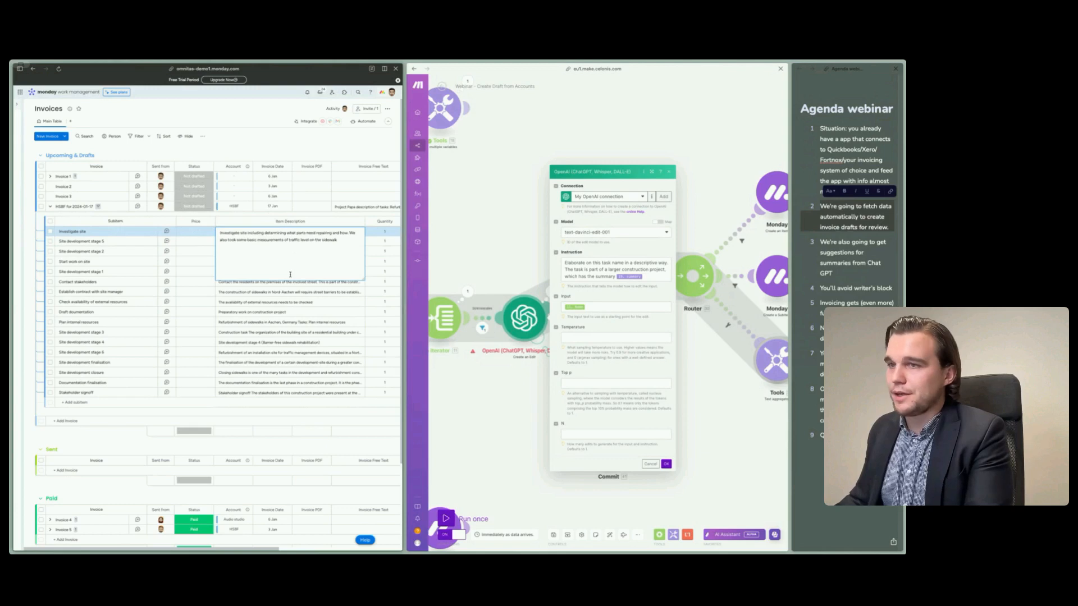
click(281, 149)
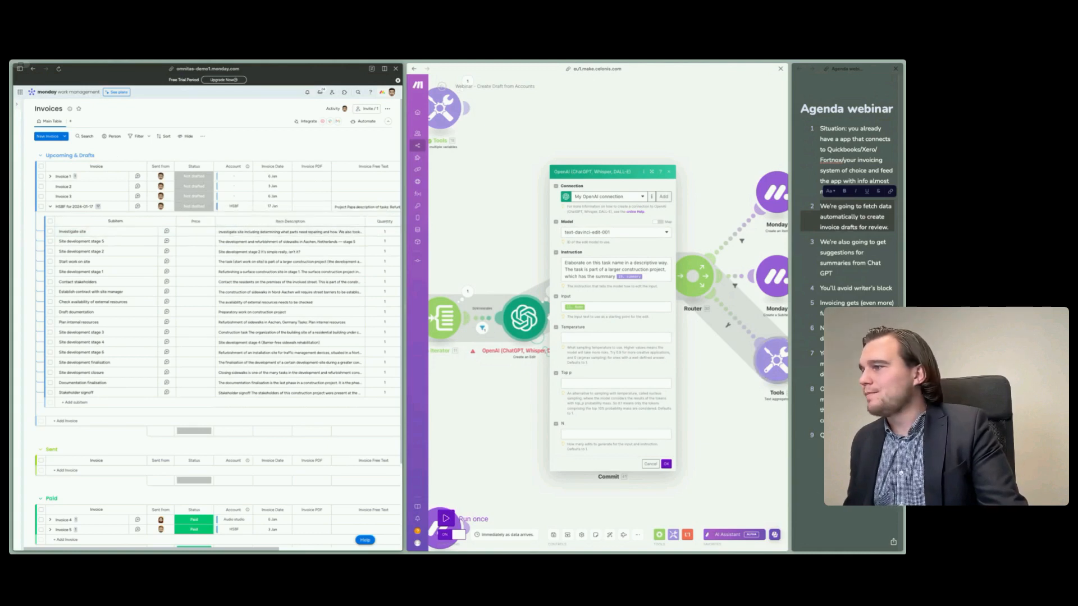
- Highlight the agenda points about avoiding writer's block and getting summary suggestions from Chat GPT in the webinar notes
click(839, 288)
triple_click(840, 288)
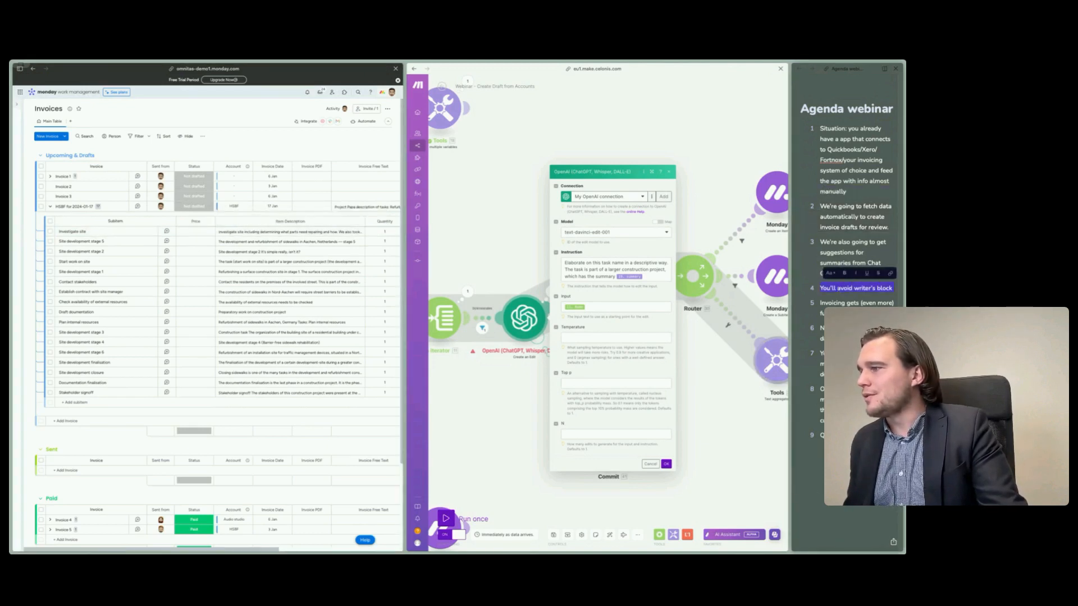
click(838, 256)
triple_click(838, 256)
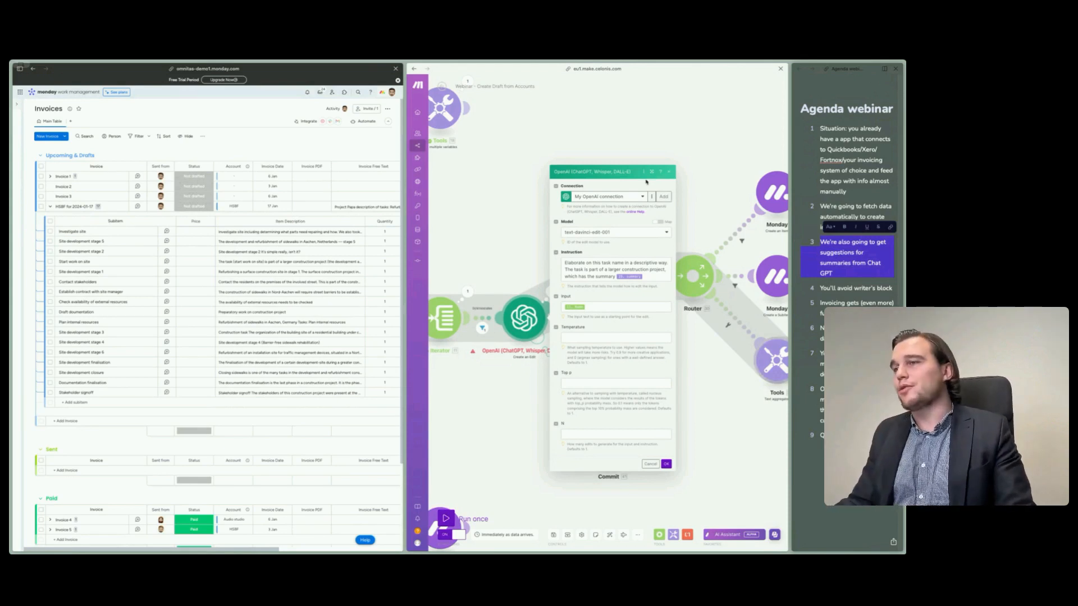
- Close the OpenAI module settings in the Make scenario, and examine the variable in the Tools module before the router
click(494, 409)
drag(647, 361, 583, 382)
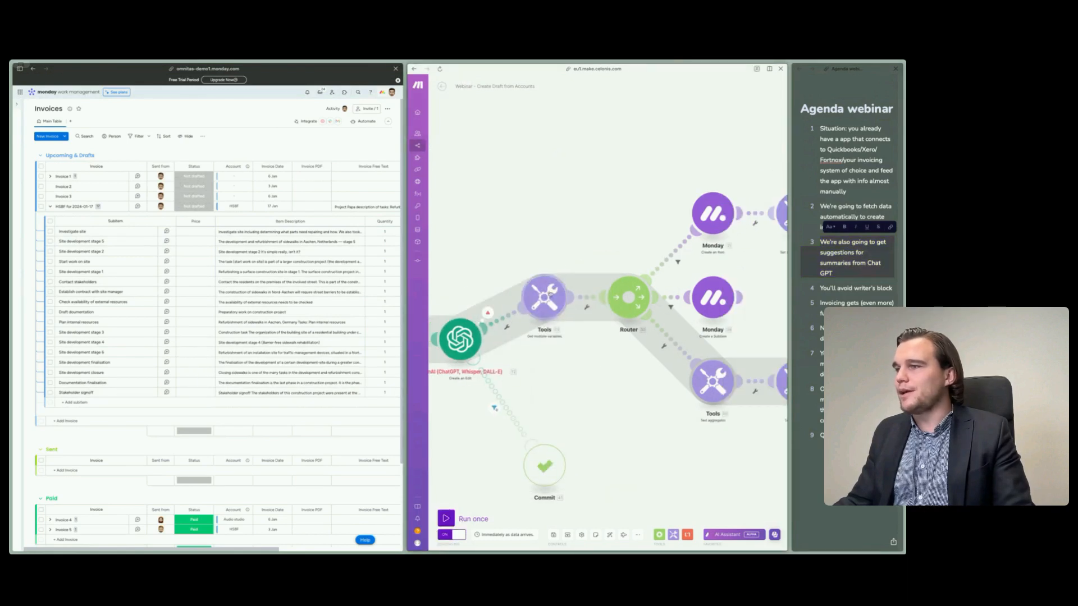
click(539, 304)
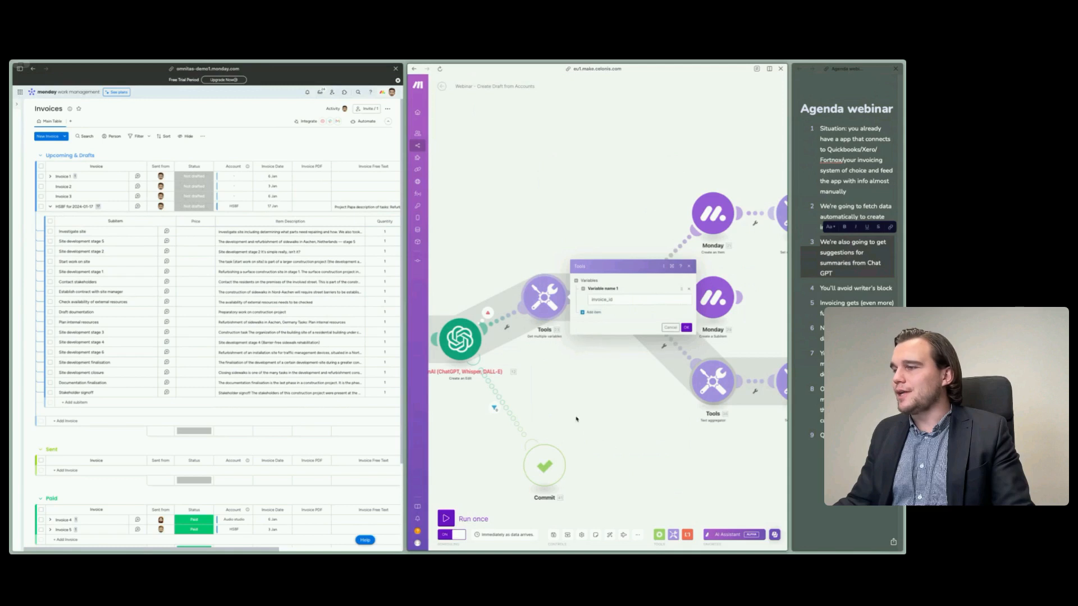
click(633, 375)
drag(634, 375, 600, 376)
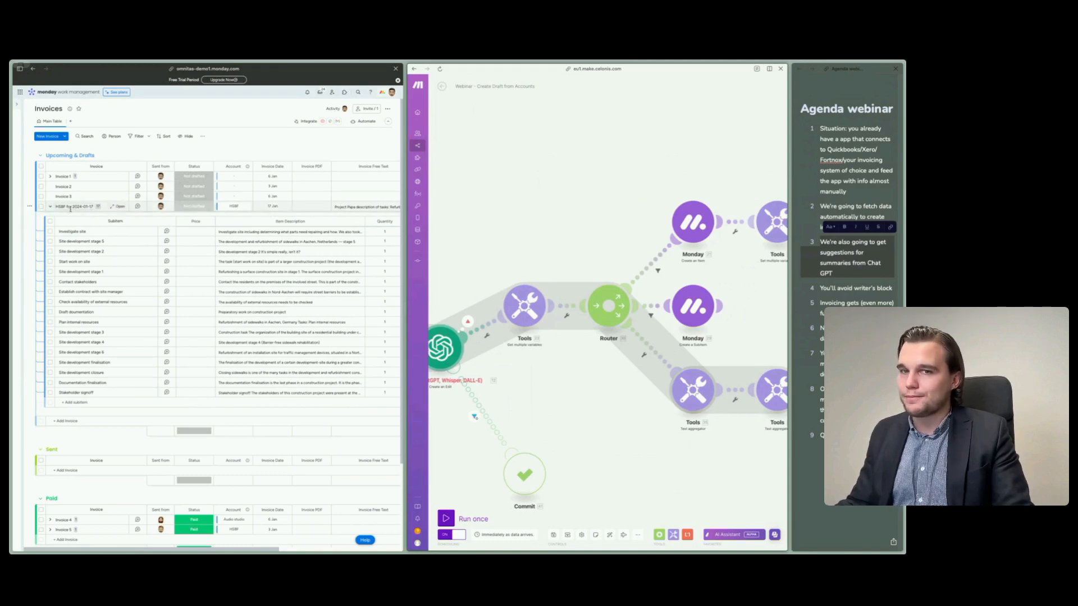
- Compare the monday Create an Item module's name, board, group and column mappings with the HSBF for 2024-01-17 invoice, and close the module
drag(448, 232, 692, 174)
drag(572, 193, 727, 253)
drag(524, 234, 567, 75)
drag(734, 271, 557, 353)
drag(656, 205, 468, 236)
drag(626, 190, 481, 225)
drag(685, 192, 498, 216)
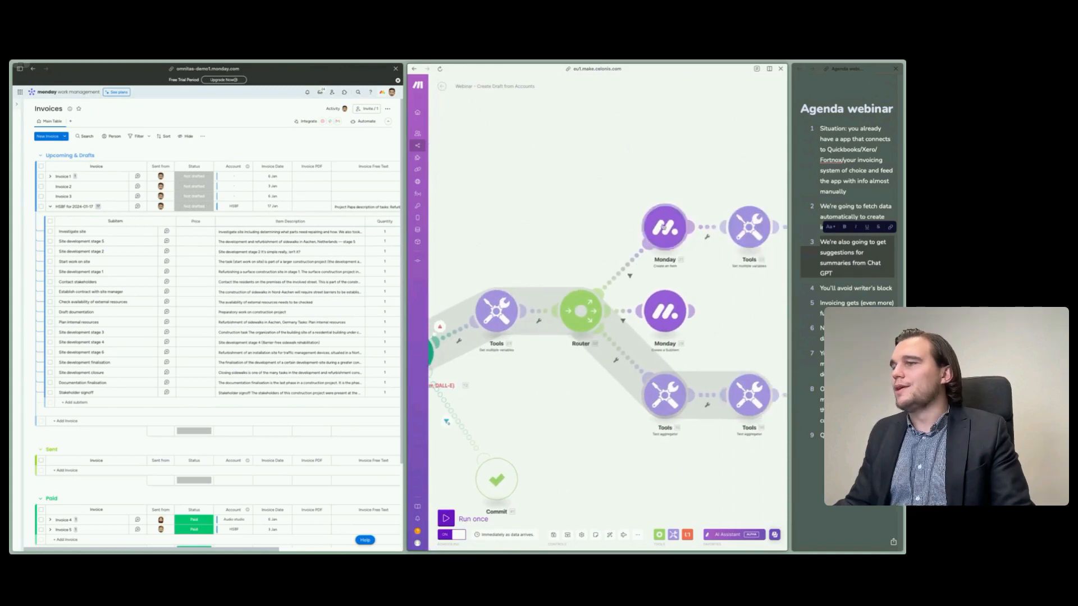
click(665, 227)
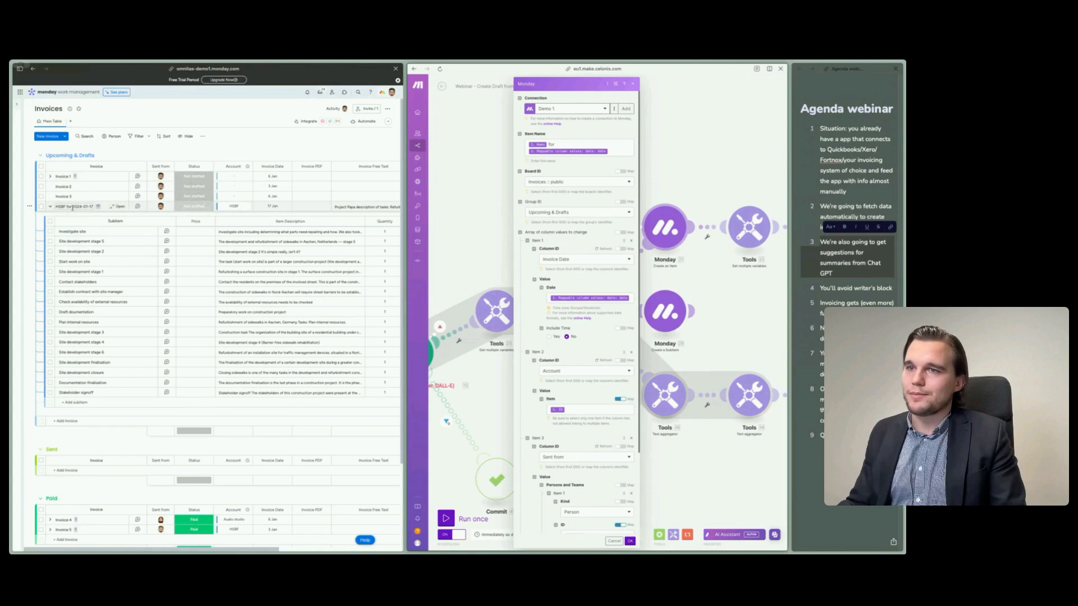
click(56, 206)
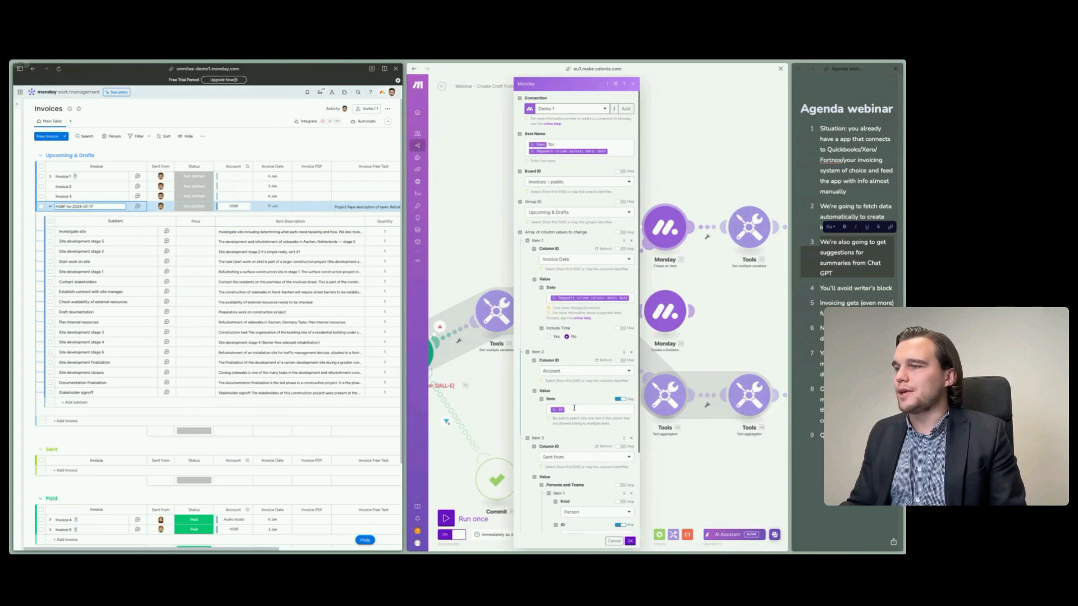
scroll(574, 403, down, 1)
scroll(575, 403, down, 4)
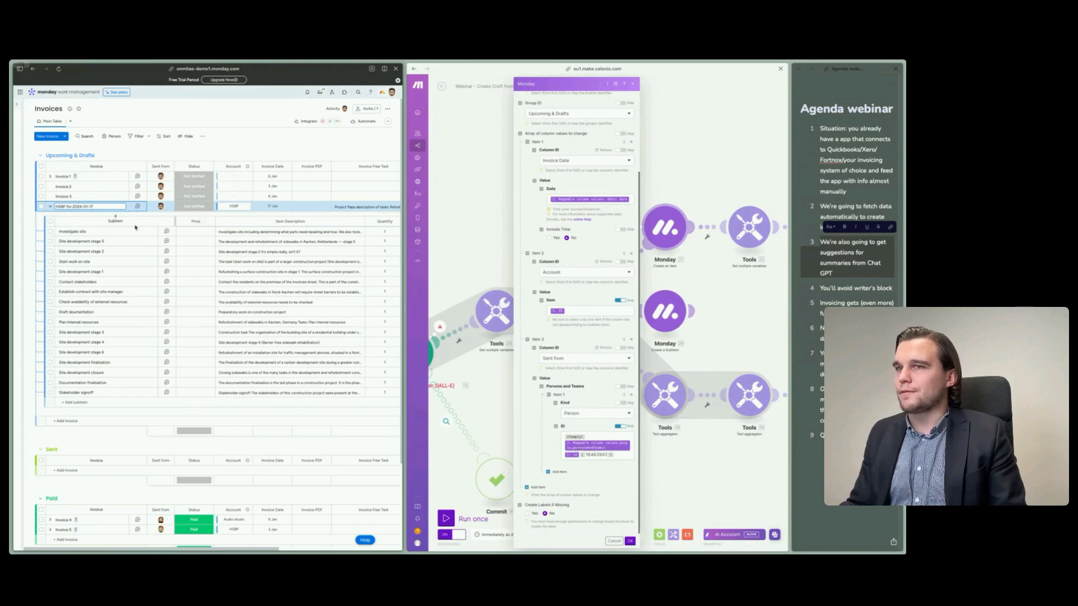
mouse_move(160, 208)
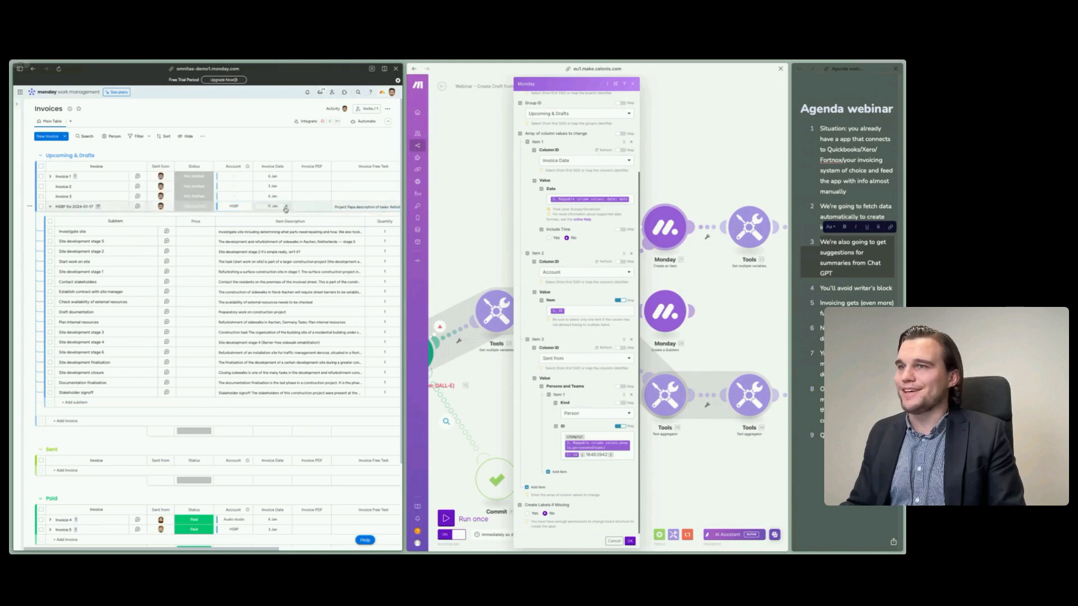
scroll(279, 217, right, 3)
scroll(278, 218, right, 3)
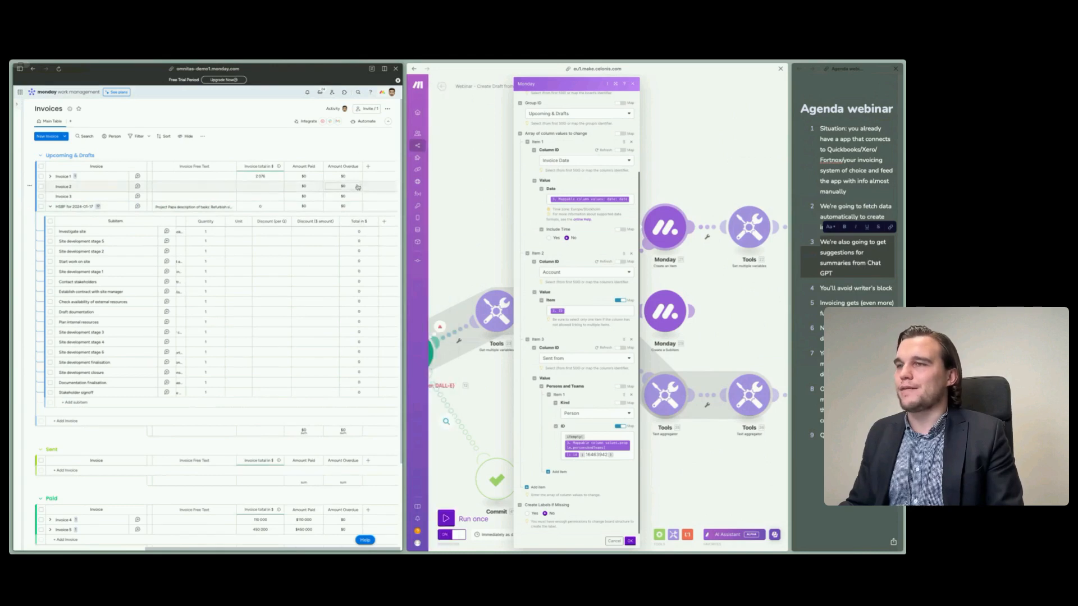
scroll(371, 210, left, 5)
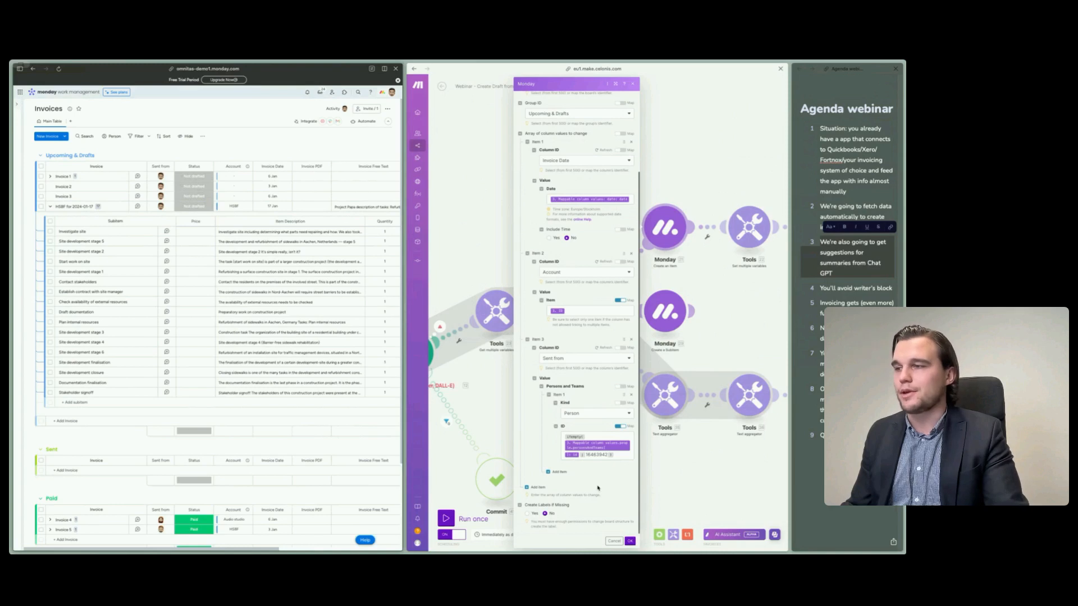
click(504, 408)
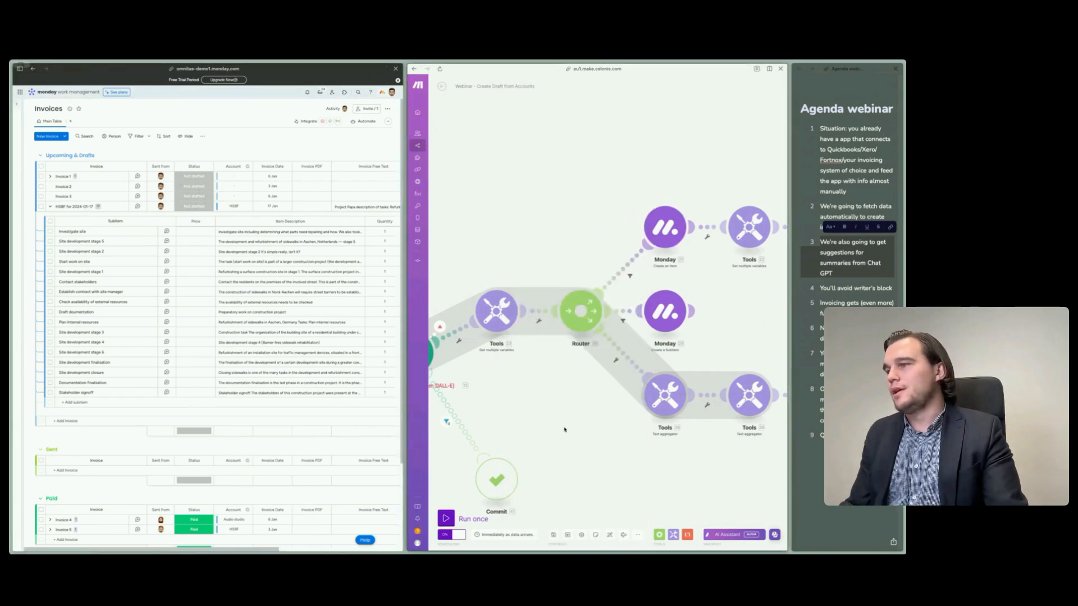
click(666, 228)
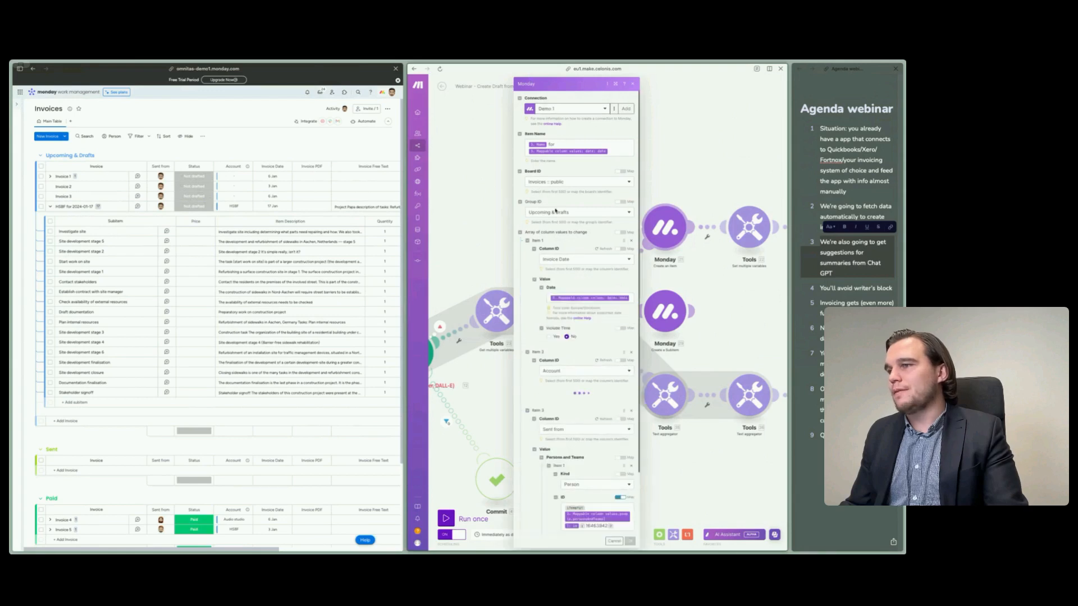
click(490, 216)
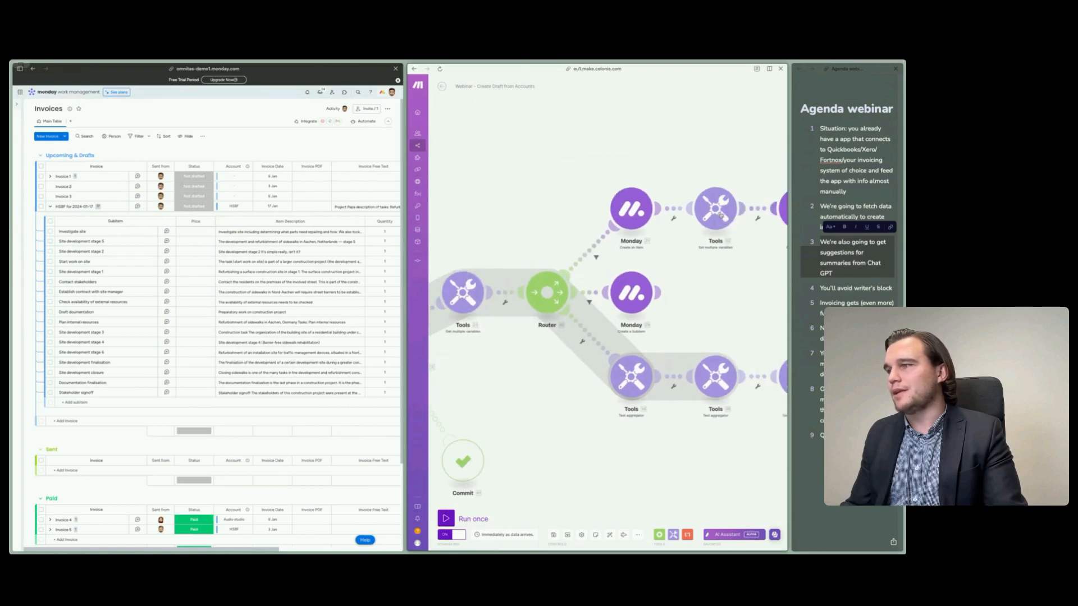
- Examine the variable name and value in the Set multiple variables module after Create an Item, and close it
click(716, 208)
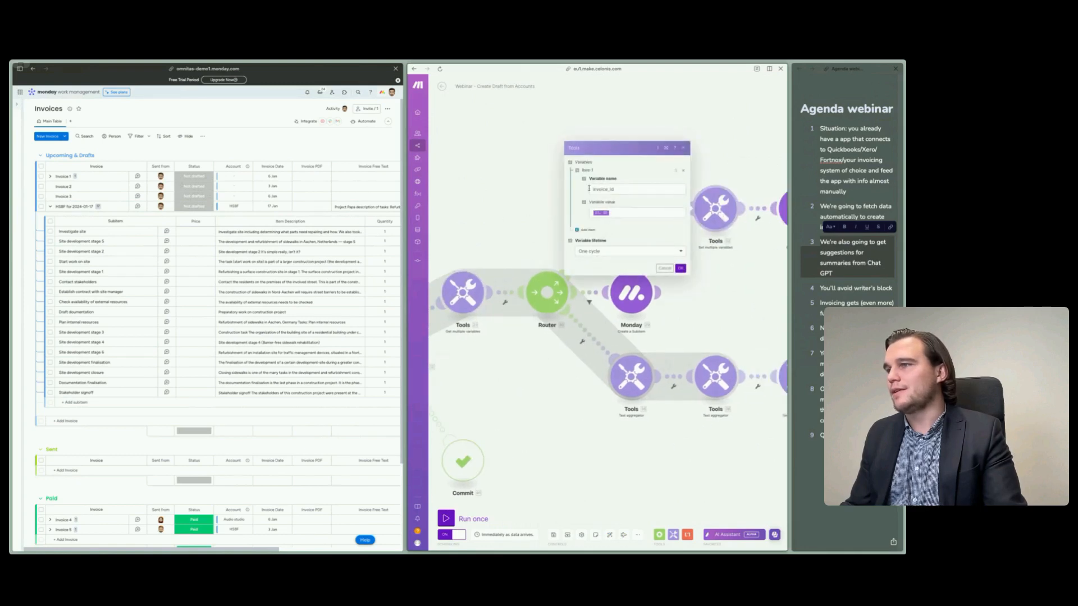
click(526, 192)
click(476, 298)
click(558, 177)
- Examine the Create a Subitem module's mapping of the OpenAI output to the long_text column, close it, and view the whole scenario
scroll(690, 274, right, 2)
click(696, 220)
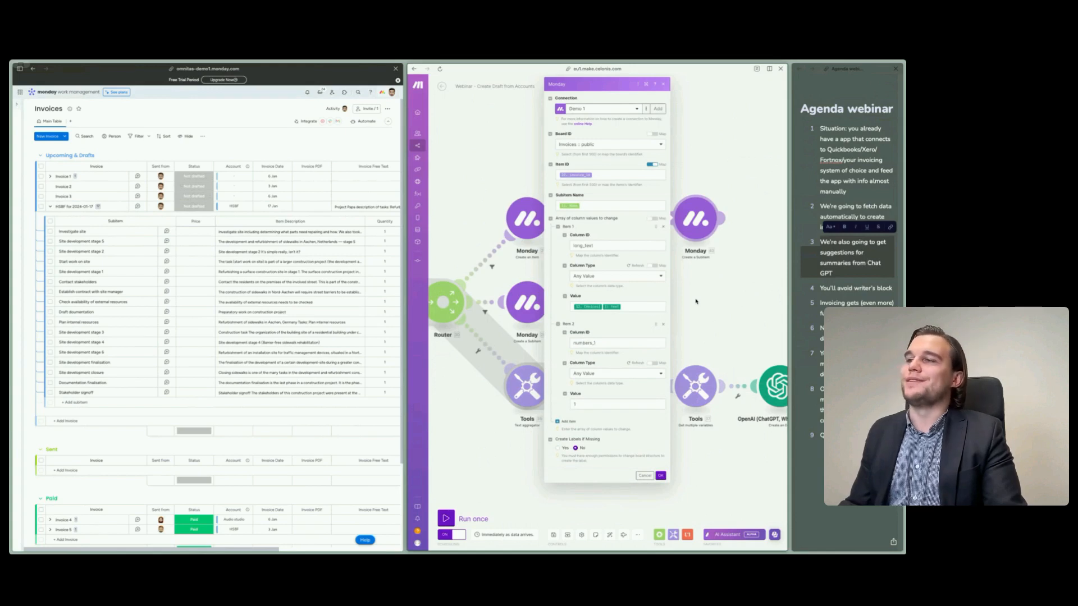
click(638, 308)
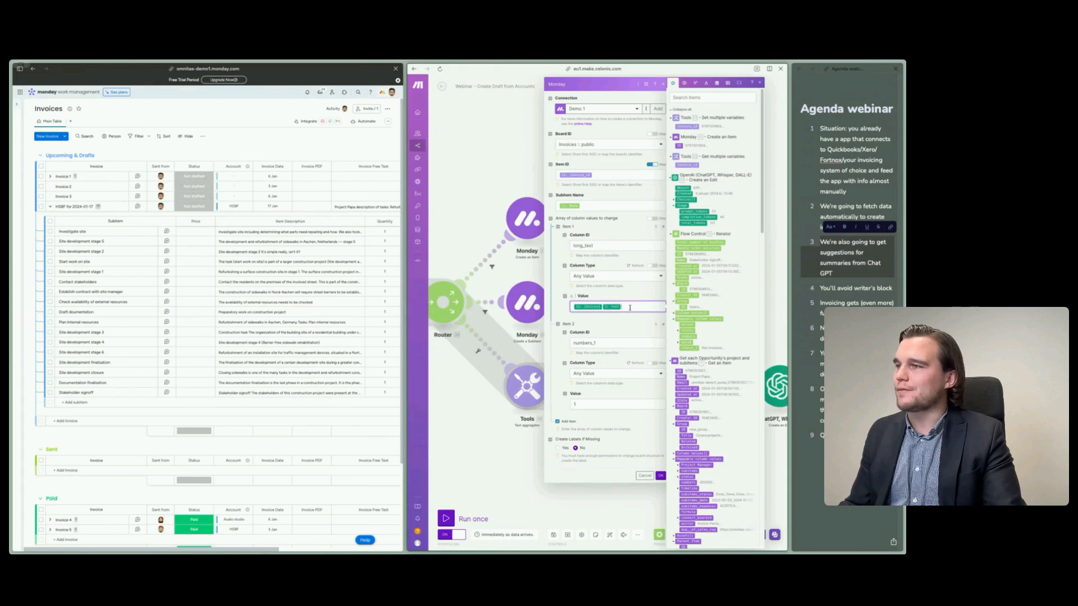
click(674, 201)
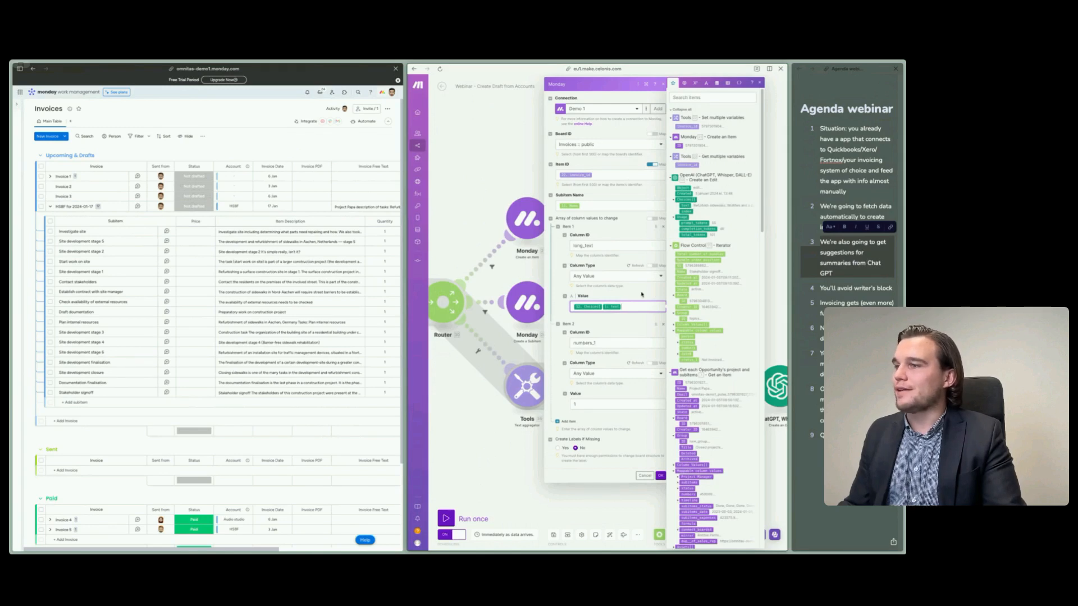
click(623, 322)
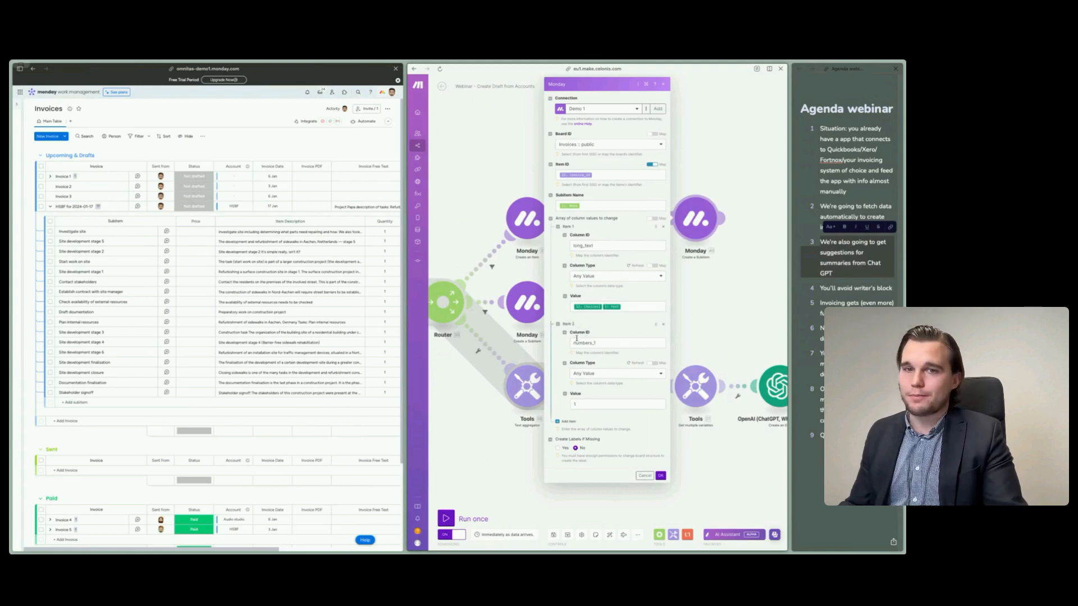
click(702, 332)
scroll(707, 330, down, 3)
drag(576, 440, 675, 435)
scroll(676, 435, down, 5)
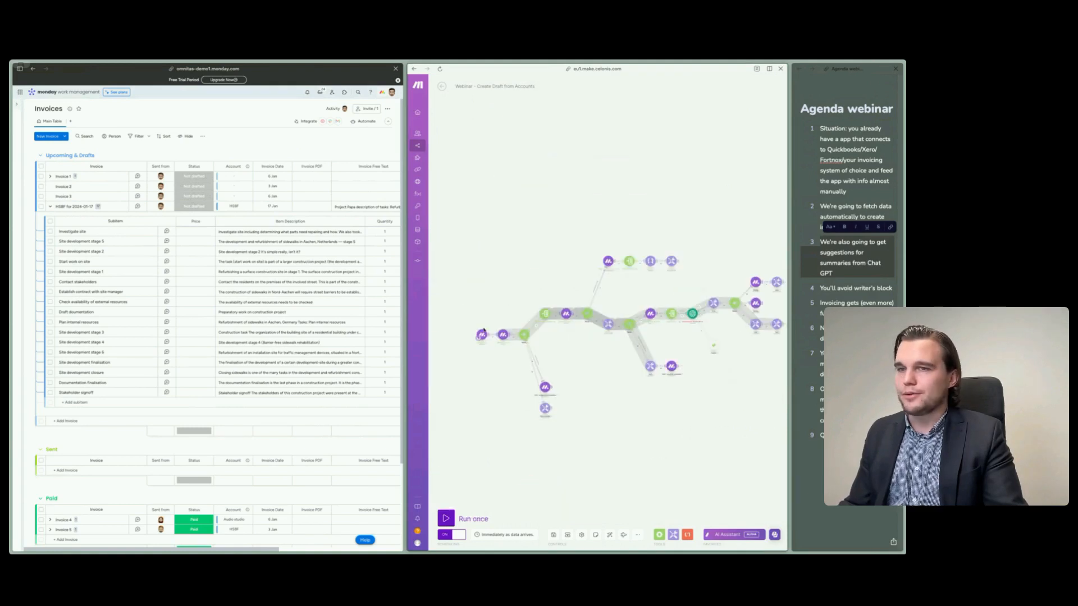
- Set the price of the Investigate site subitem in the HSBF invoice draft to $500
click(192, 232)
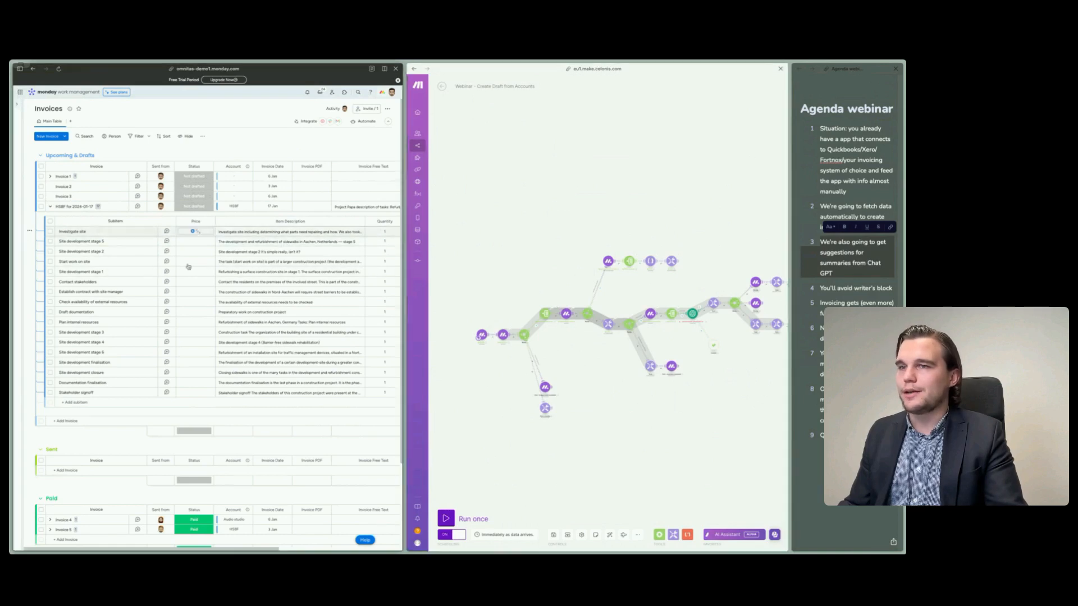
click(195, 231)
text(200)
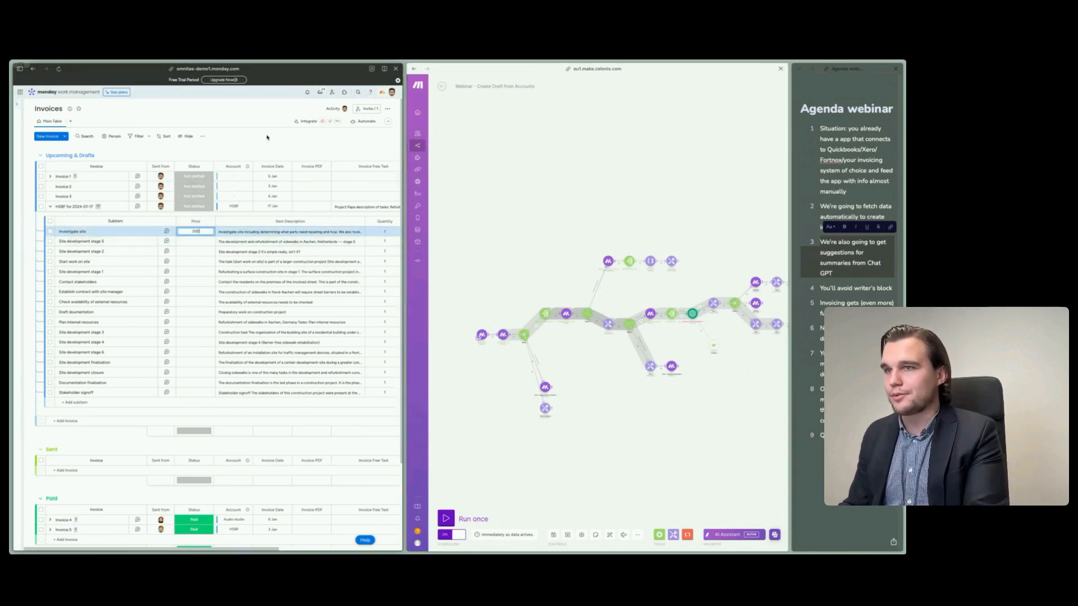
click(268, 137)
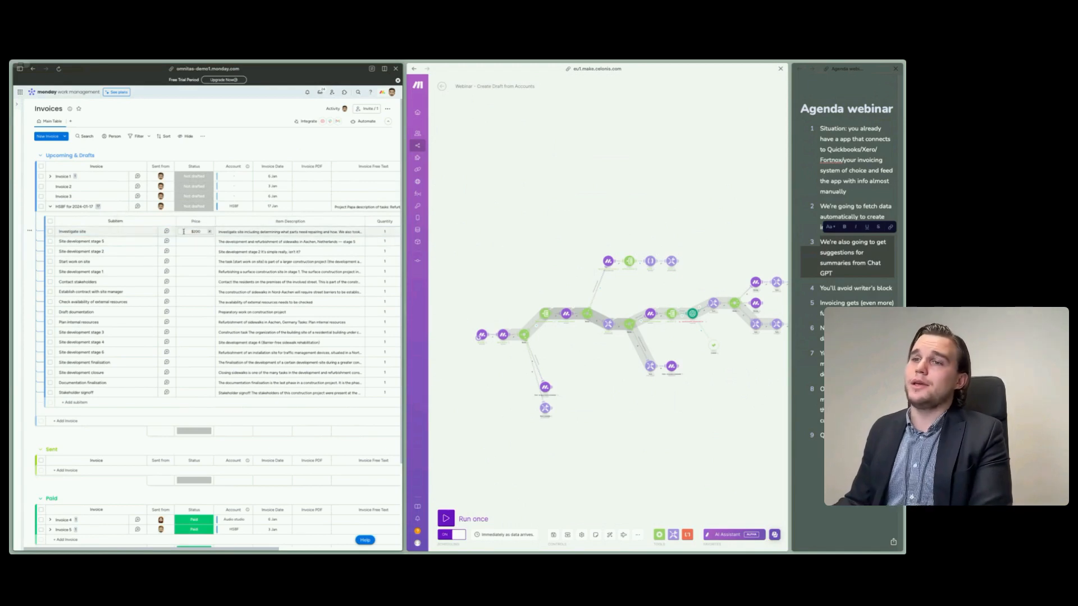
mouse_move(23, 230)
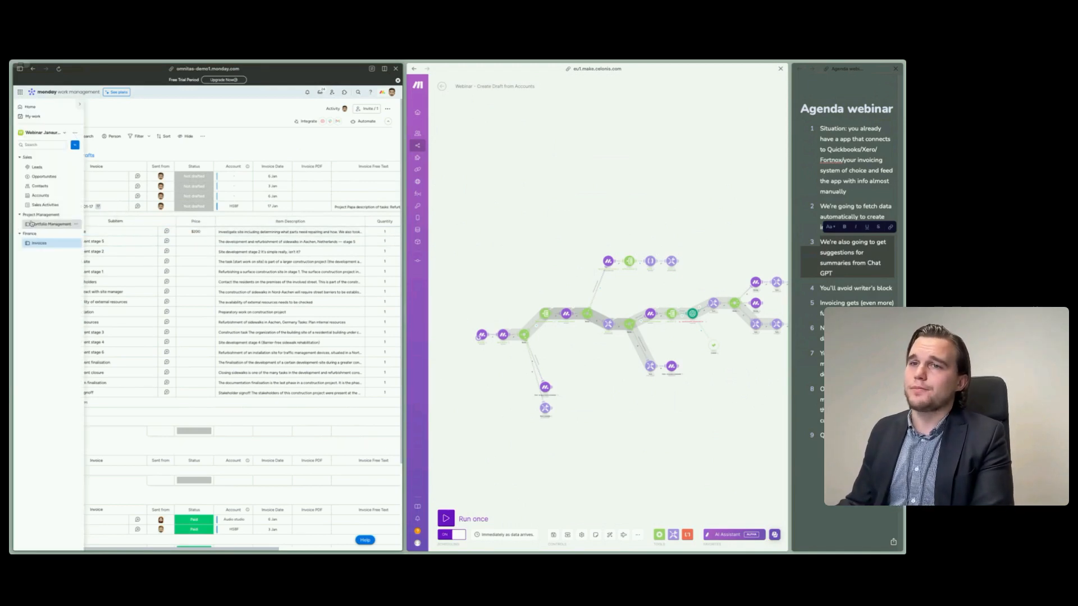
- Review the status and invoice status of Project Alpha's subitems on the Portfolio Management board, and collapse the project
click(32, 224)
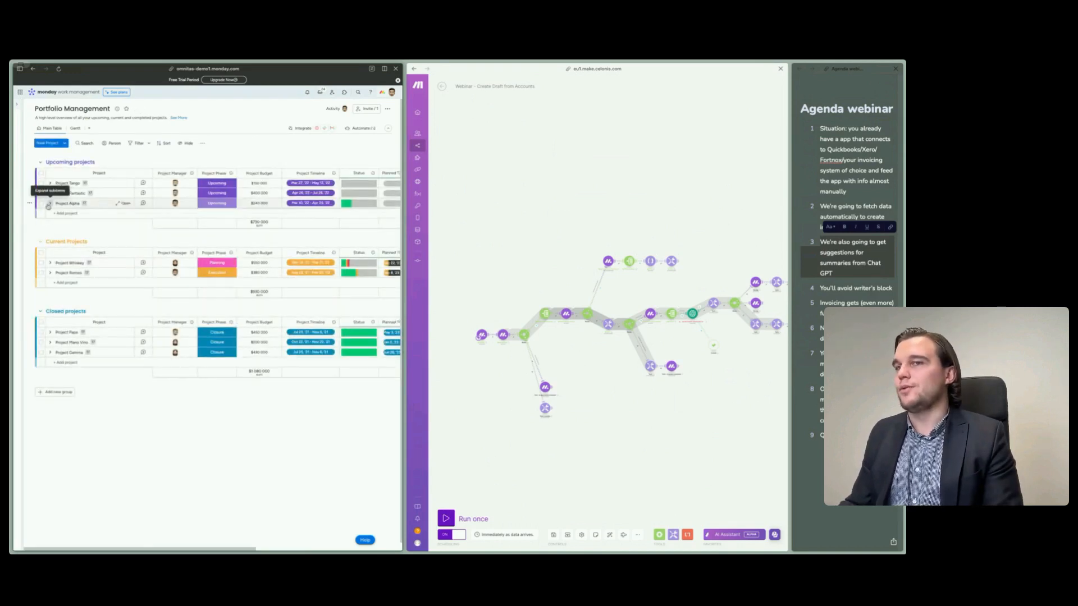
click(50, 203)
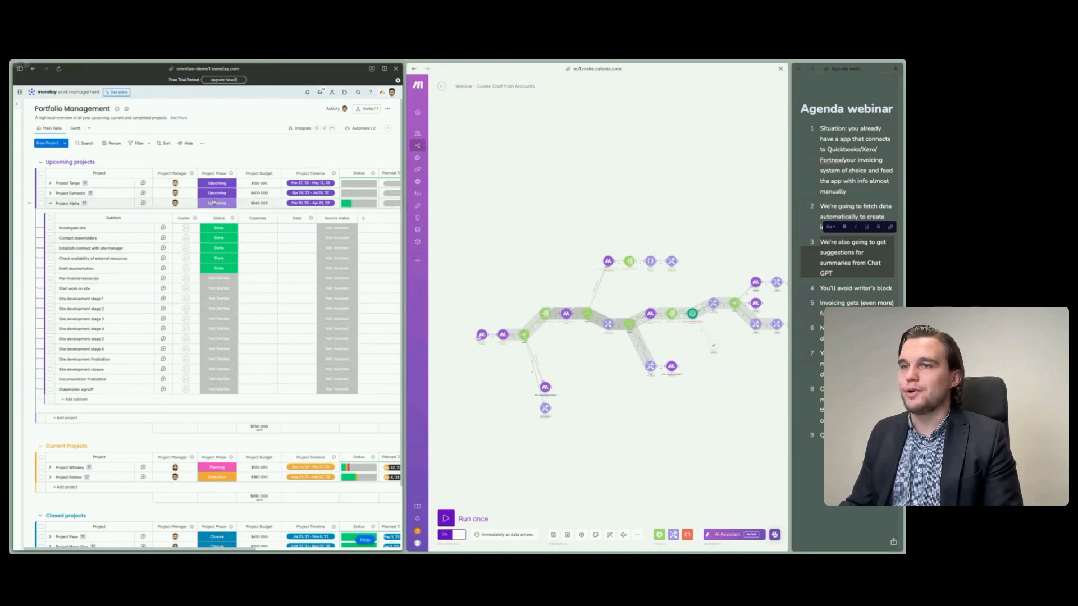
click(50, 203)
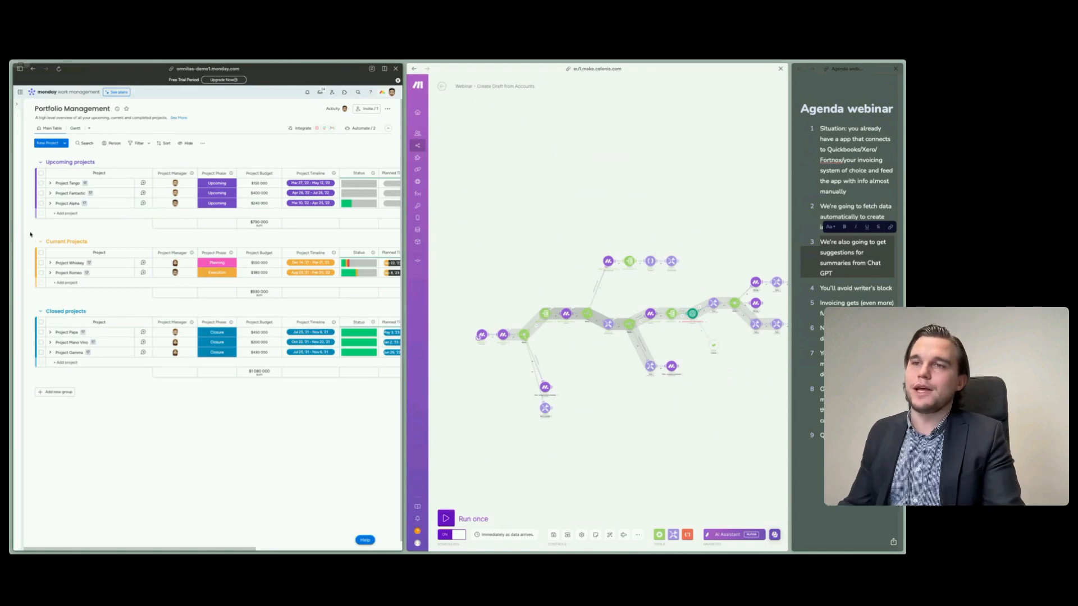
- View the Accounts board, return to the Invoices board, and expand the HSBF for 2024-01-17 draft's subitems
mouse_move(16, 231)
click(41, 196)
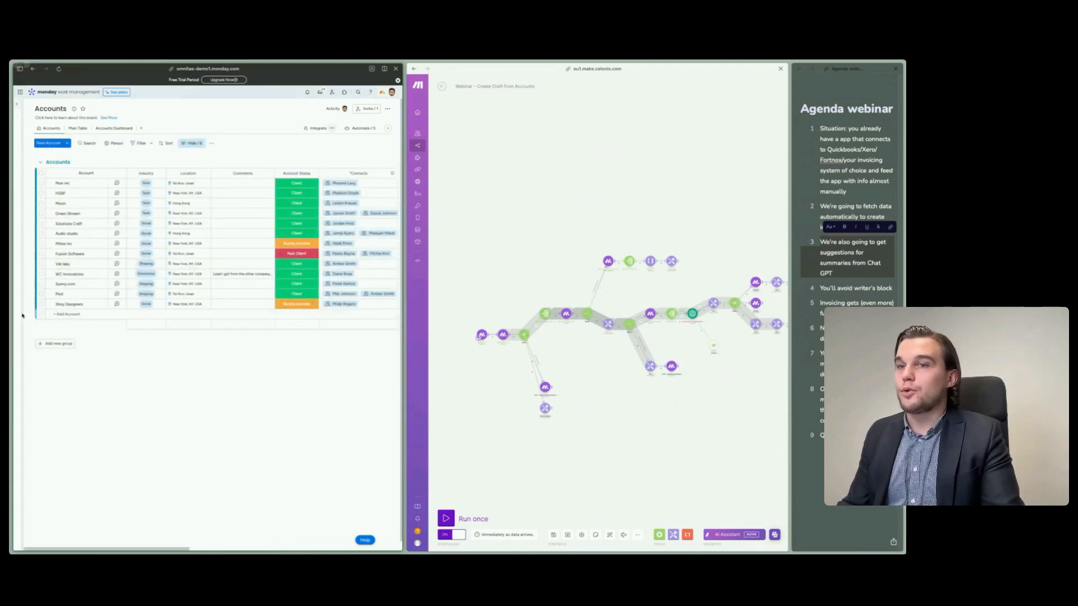
click(50, 244)
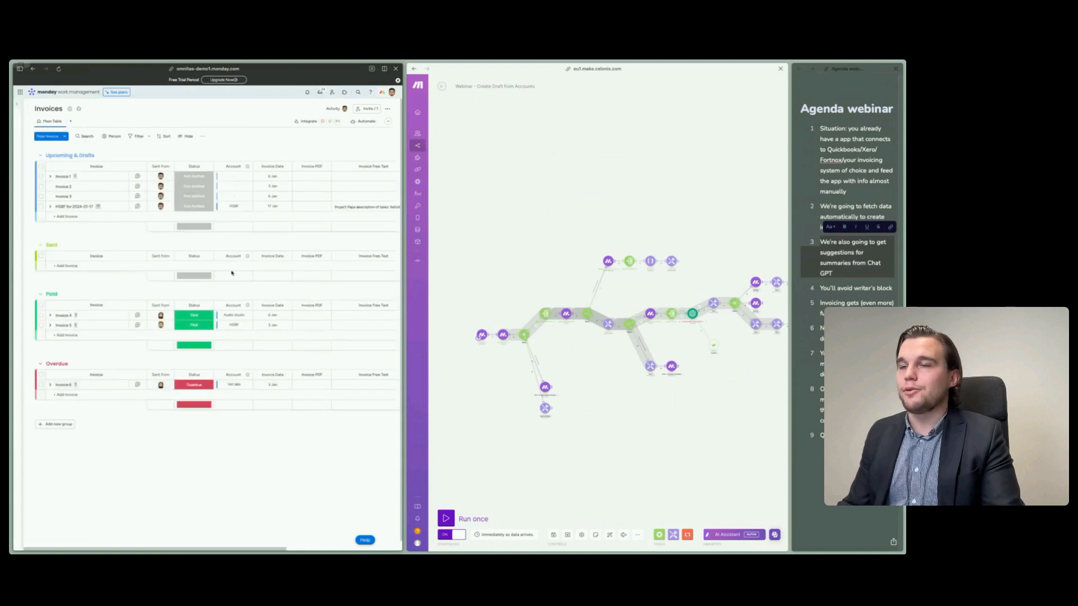
click(50, 206)
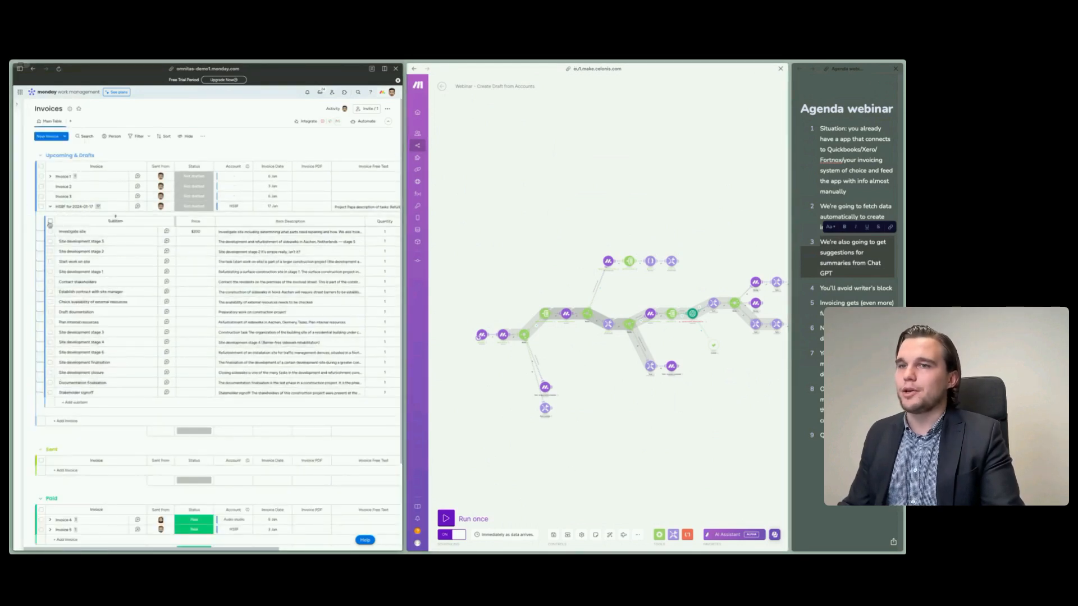
- Select and deselect all subitems of the HSBF draft, and try to enter a price of 0 for Site development stage 2
click(50, 221)
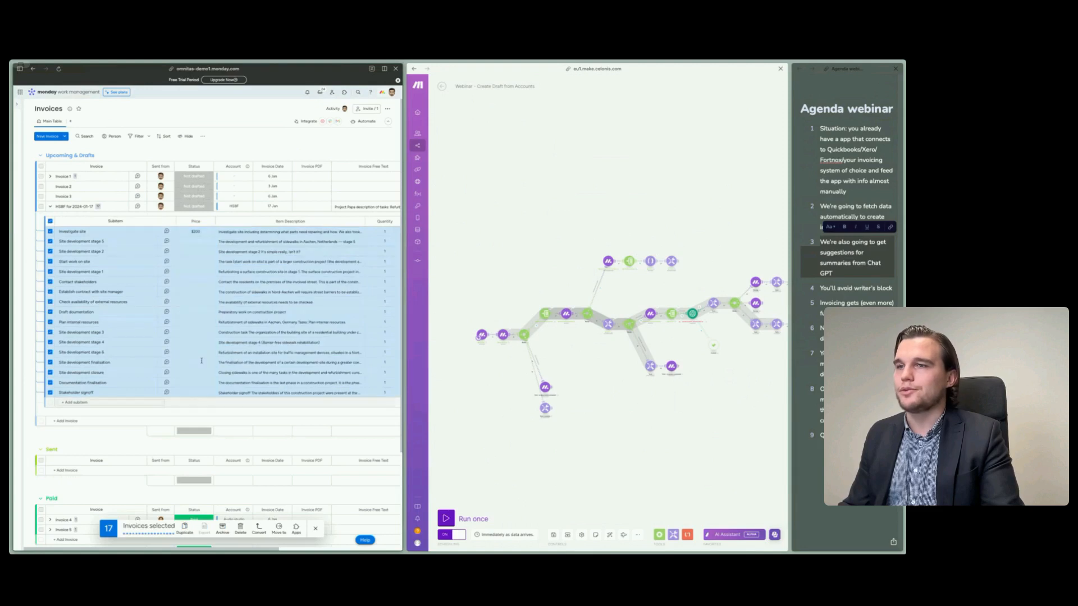
click(316, 534)
click(196, 251)
text(0)
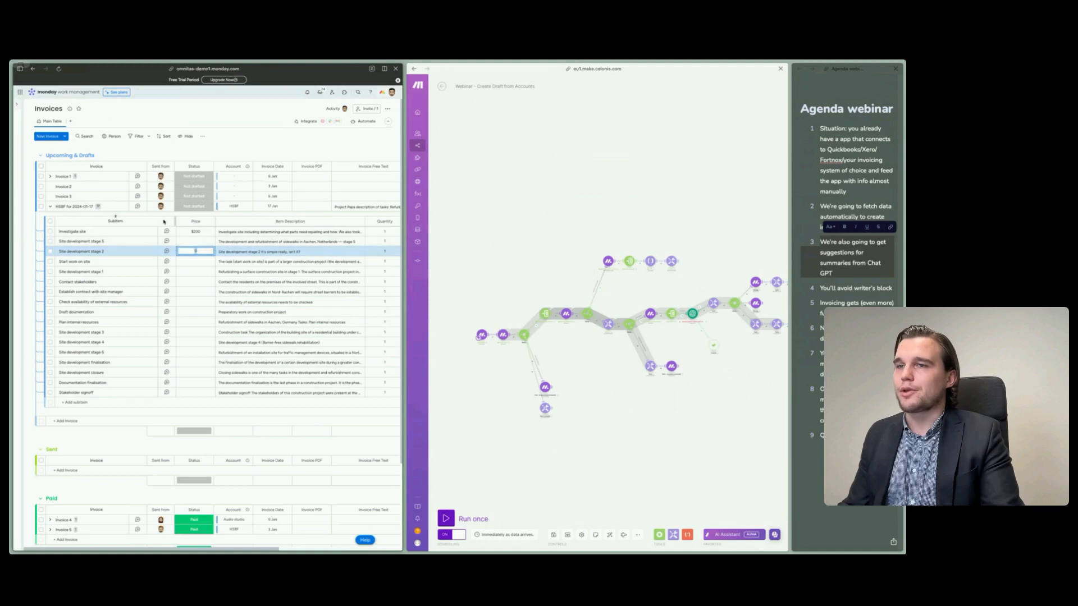
key(Return)
click(211, 252)
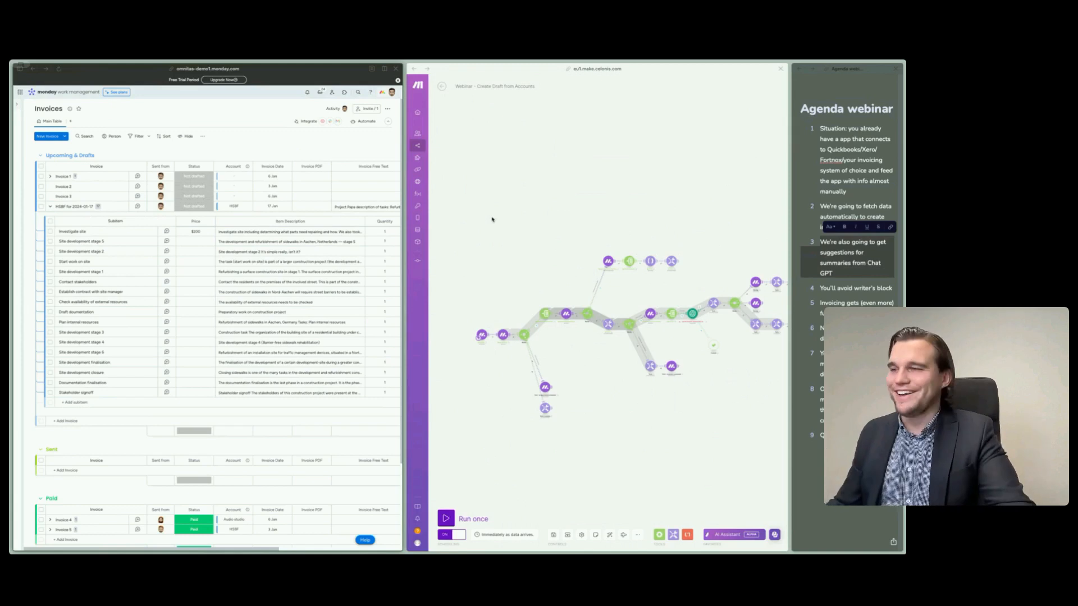
- Examine the source module, grouping and text of the two Text aggregator modules on the Make router's third route, and close them
scroll(607, 294, right, 4)
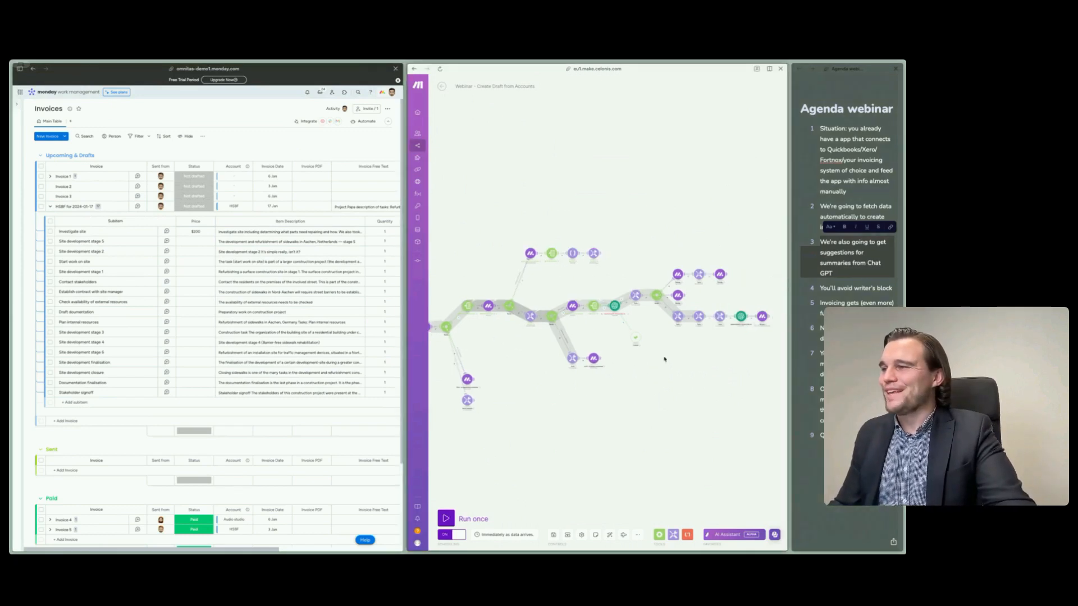
scroll(674, 343, up, 5)
drag(532, 375, 616, 409)
scroll(635, 405, down, 1)
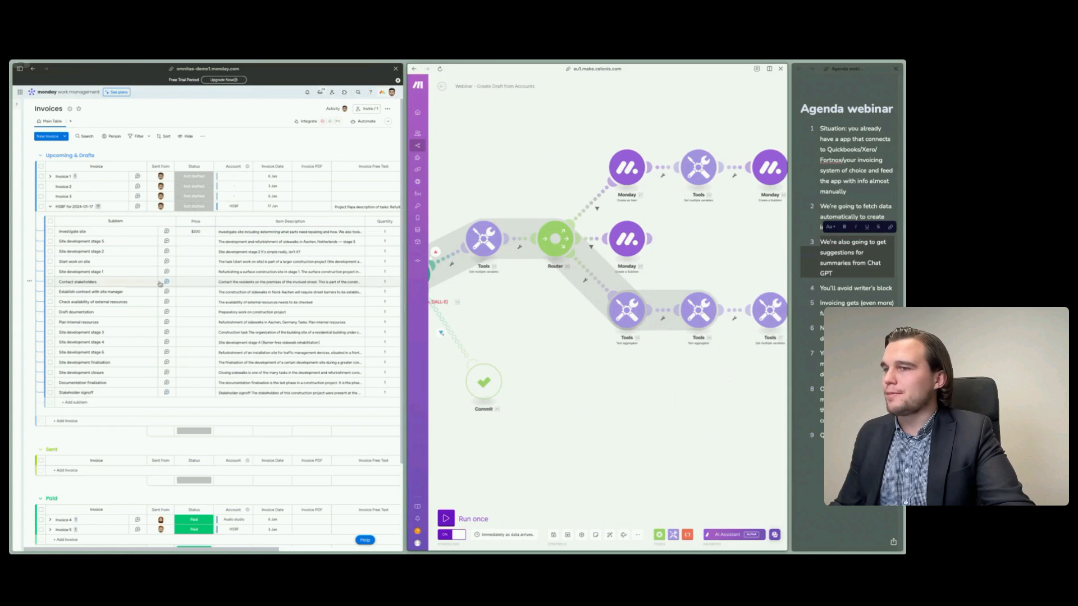
drag(610, 442, 574, 456)
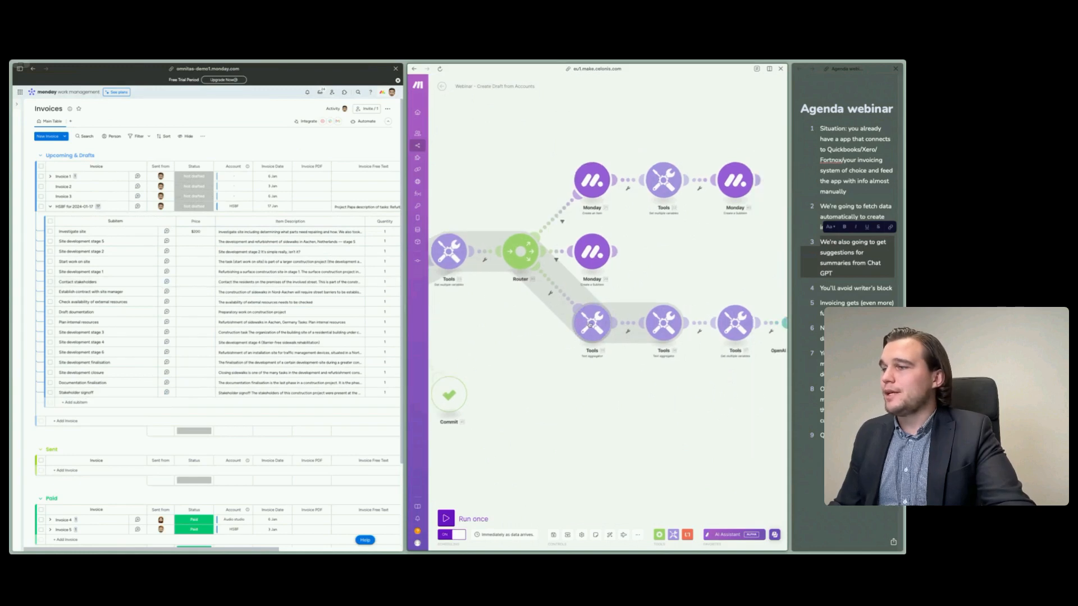
click(590, 324)
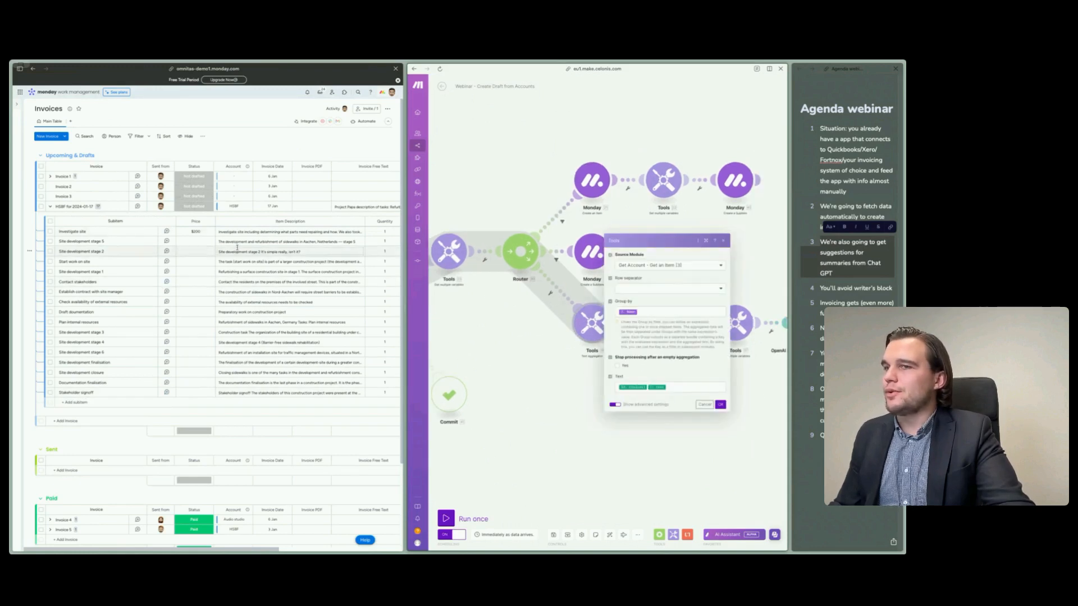
click(534, 462)
click(608, 329)
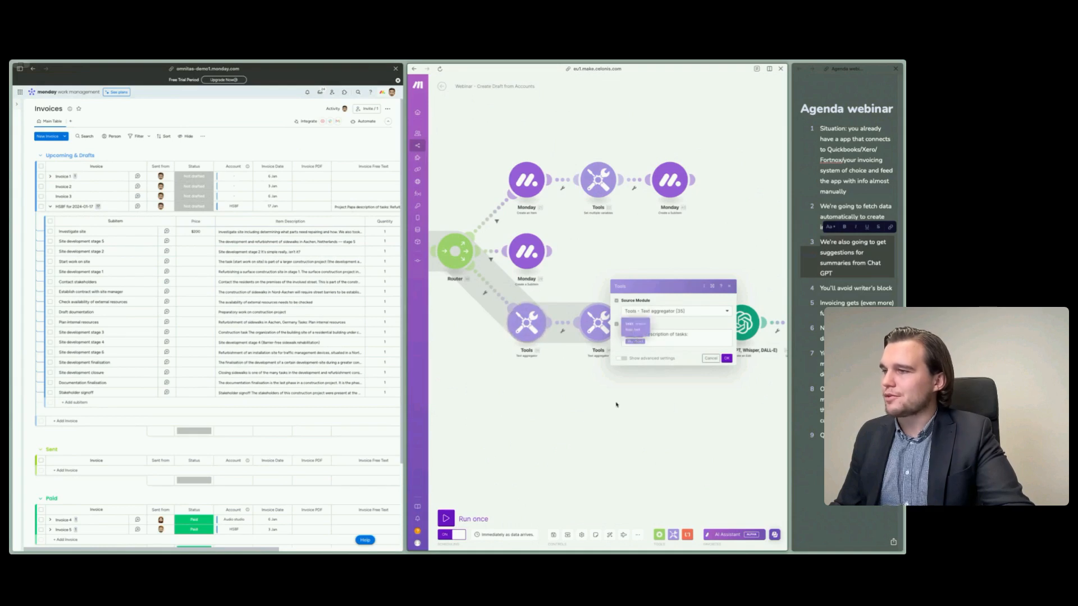
click(674, 418)
- Examine the variable names in the Get multiple variables module before the last OpenAI module, and close it
scroll(592, 355, right, 3)
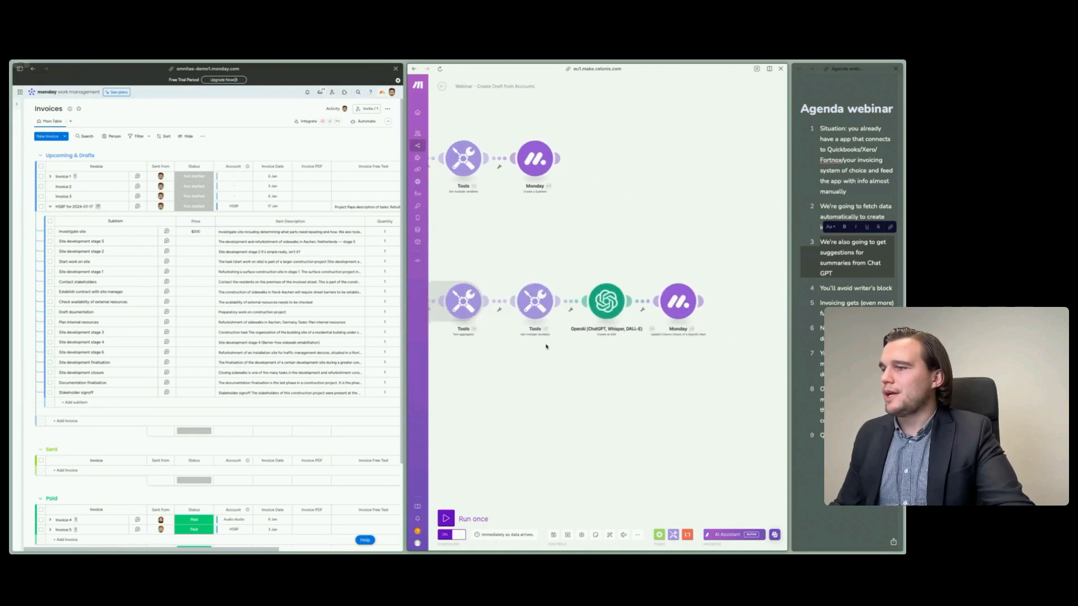
click(536, 302)
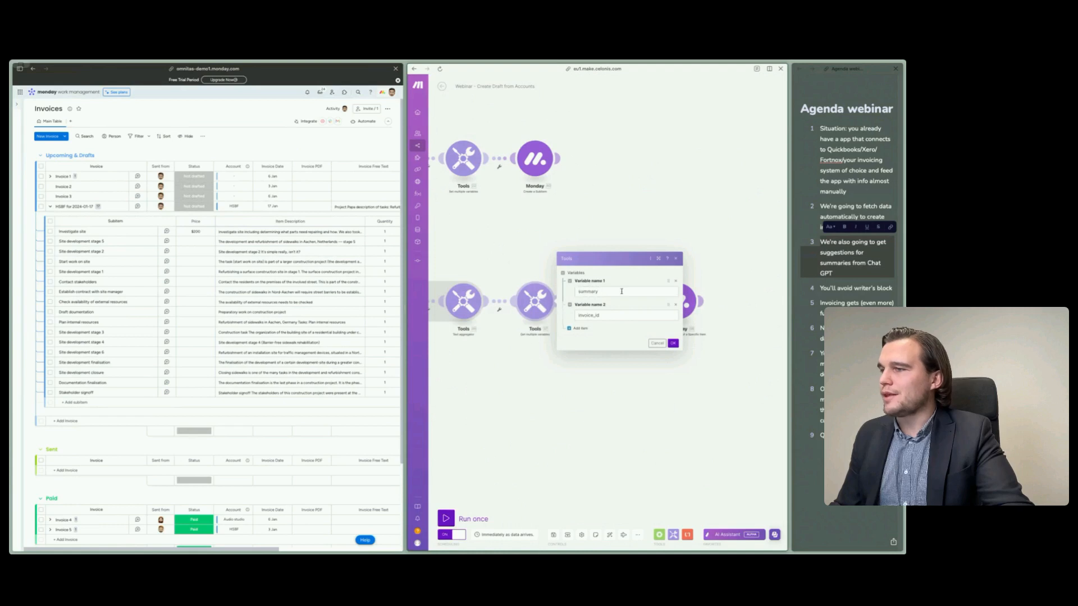
drag(481, 390, 566, 399)
scroll(562, 401, down, 3)
drag(473, 405, 637, 420)
drag(593, 267, 436, 216)
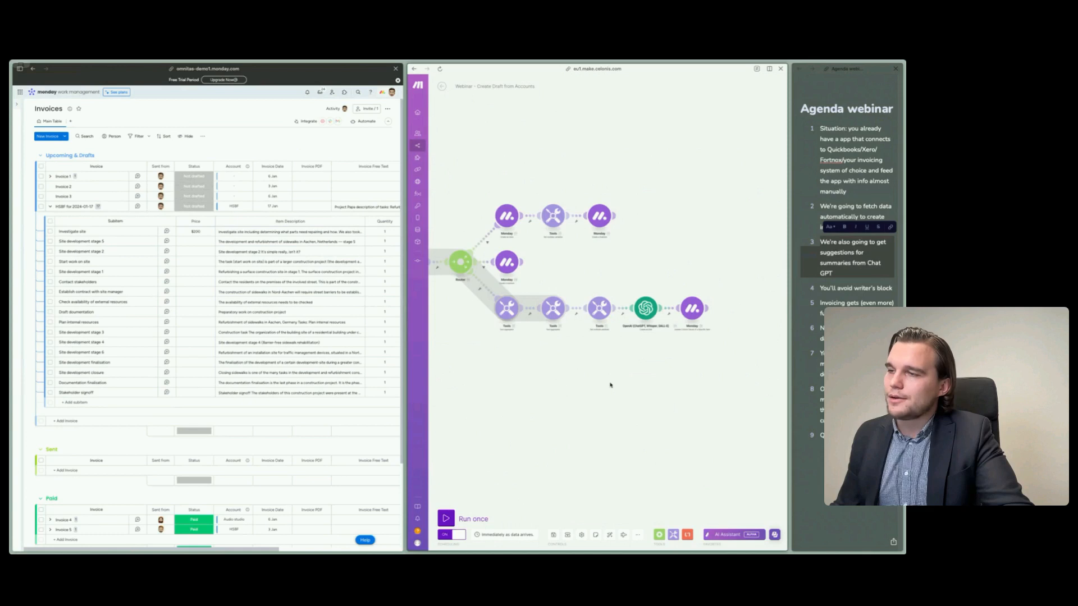
- Examine the instruction prompt and professional-tone wording in the third route's OpenAI module, keeping text-davinci-edit-001 as the model
drag(611, 385, 573, 386)
click(590, 307)
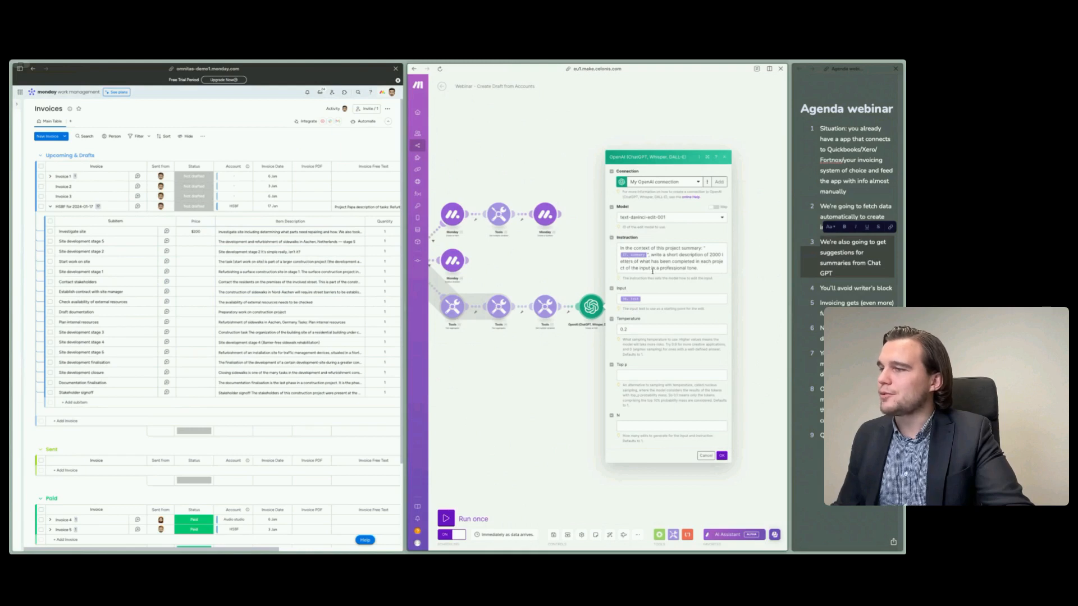
click(695, 268)
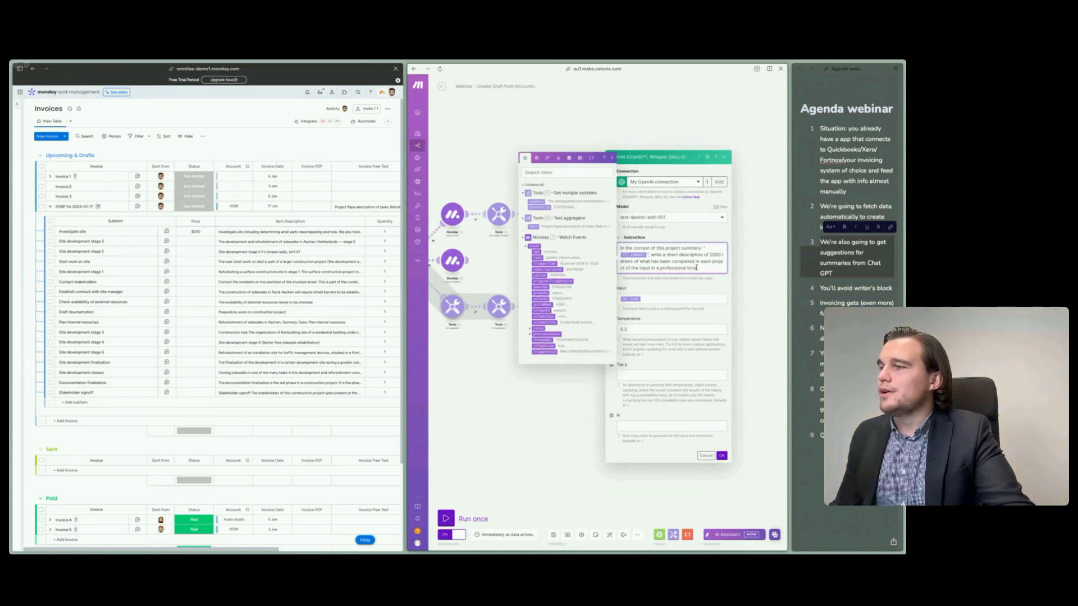
drag(684, 271, 658, 270)
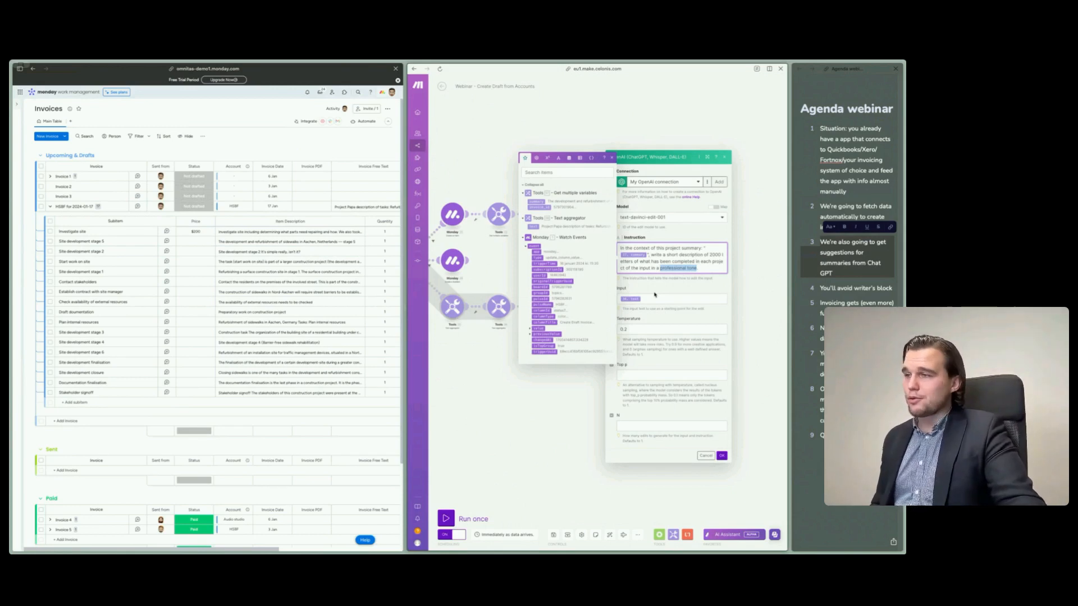
click(684, 219)
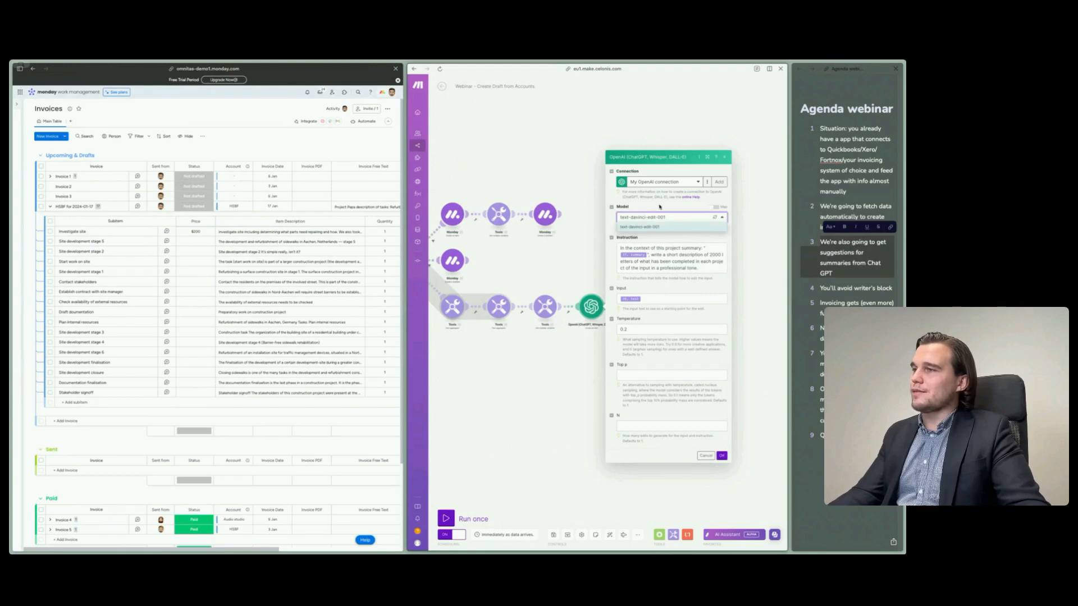
click(666, 227)
drag(659, 268, 697, 268)
click(703, 288)
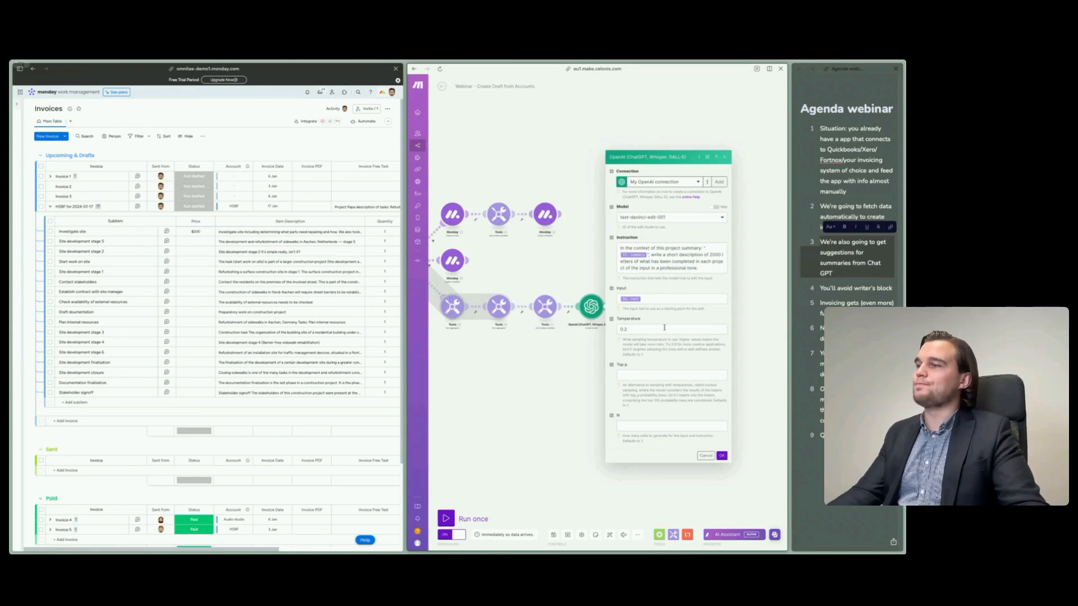
- Examine the OpenAI module's input mapping, temperature and its help text, recheck the tone wording in the instruction, and close the module
click(660, 298)
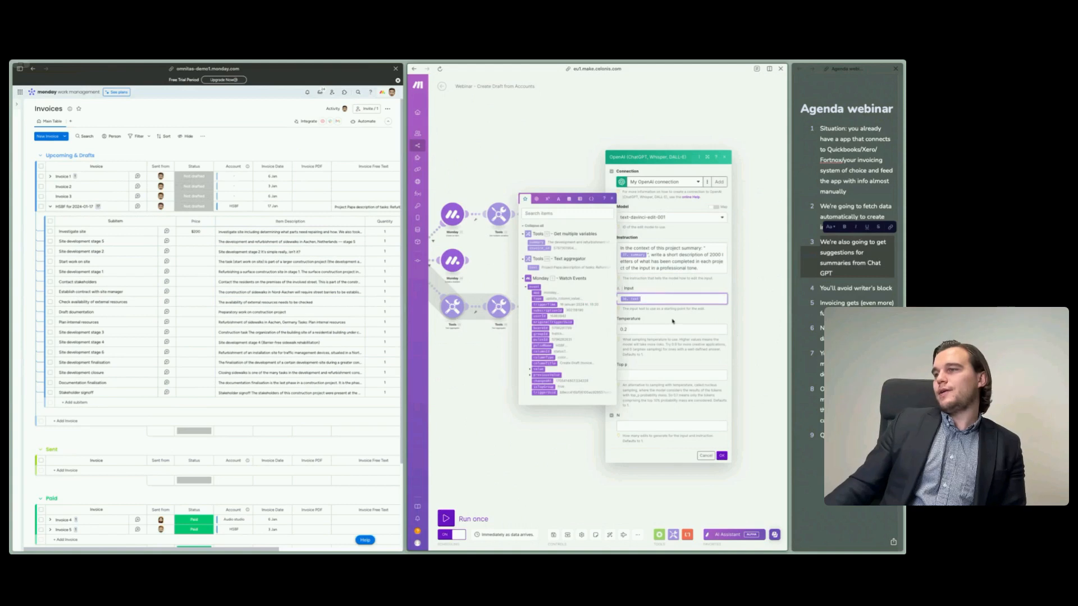
click(650, 323)
click(640, 330)
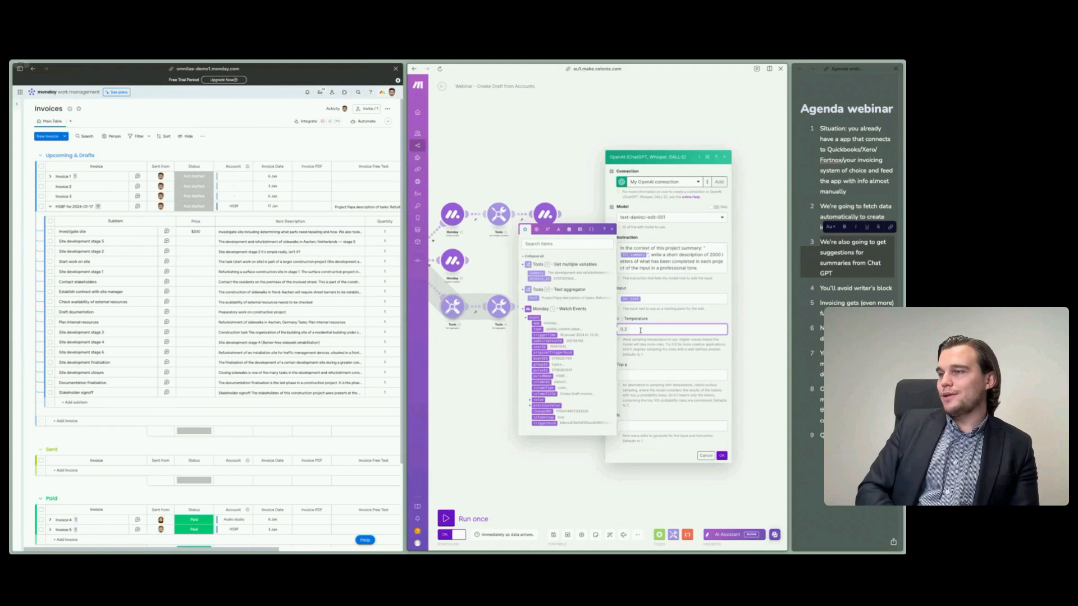
click(622, 354)
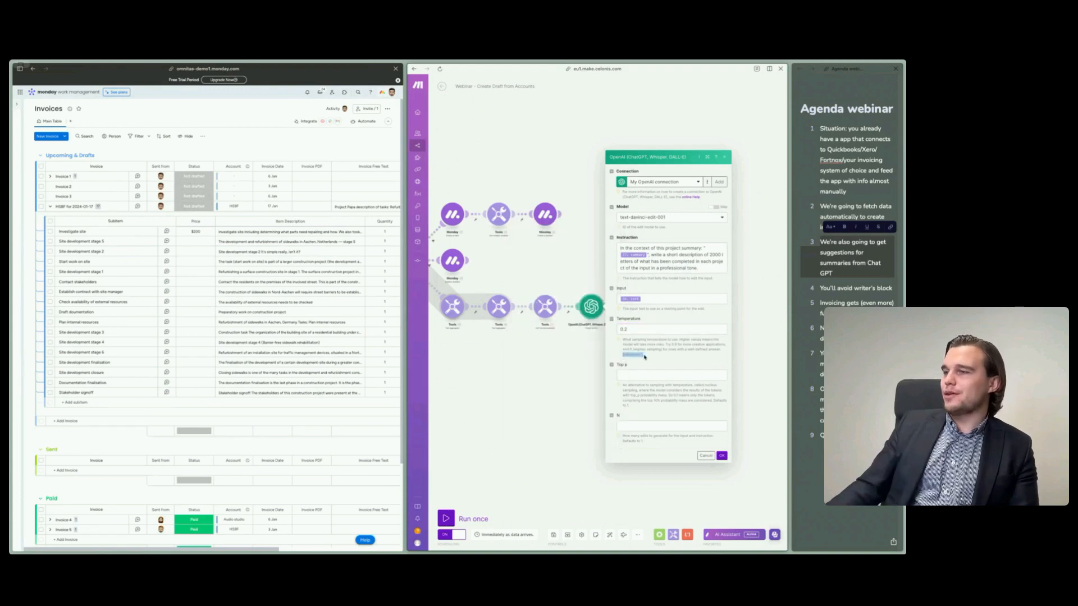
click(657, 329)
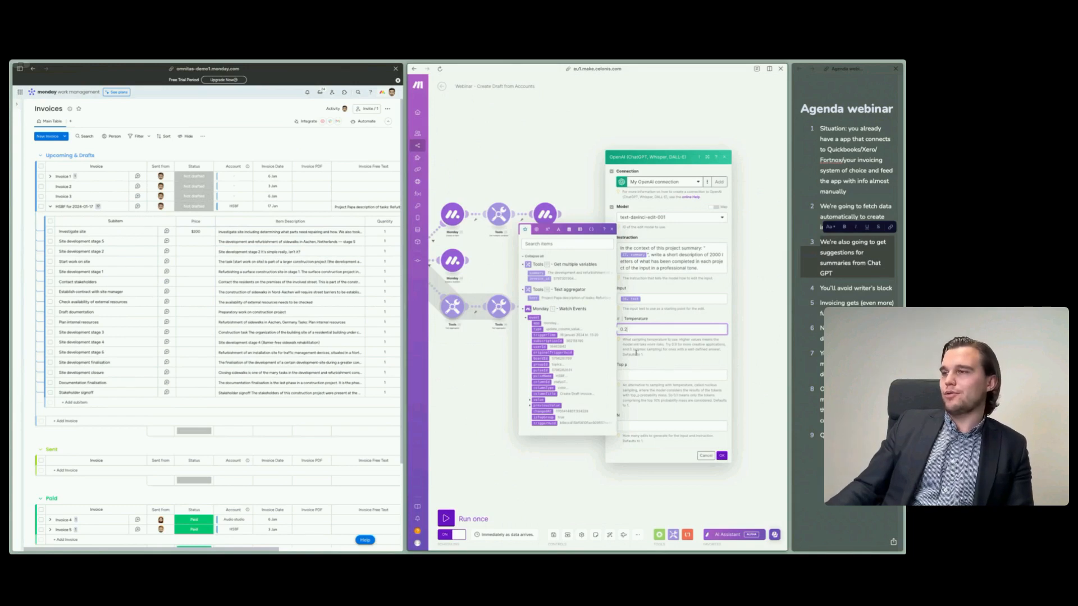
click(675, 367)
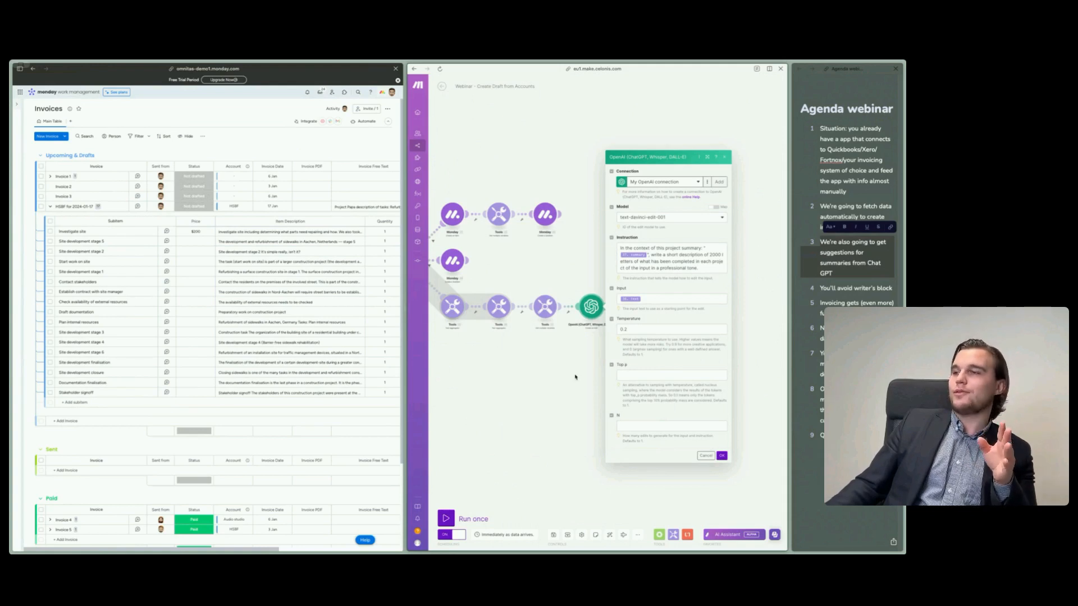
double_click(671, 268)
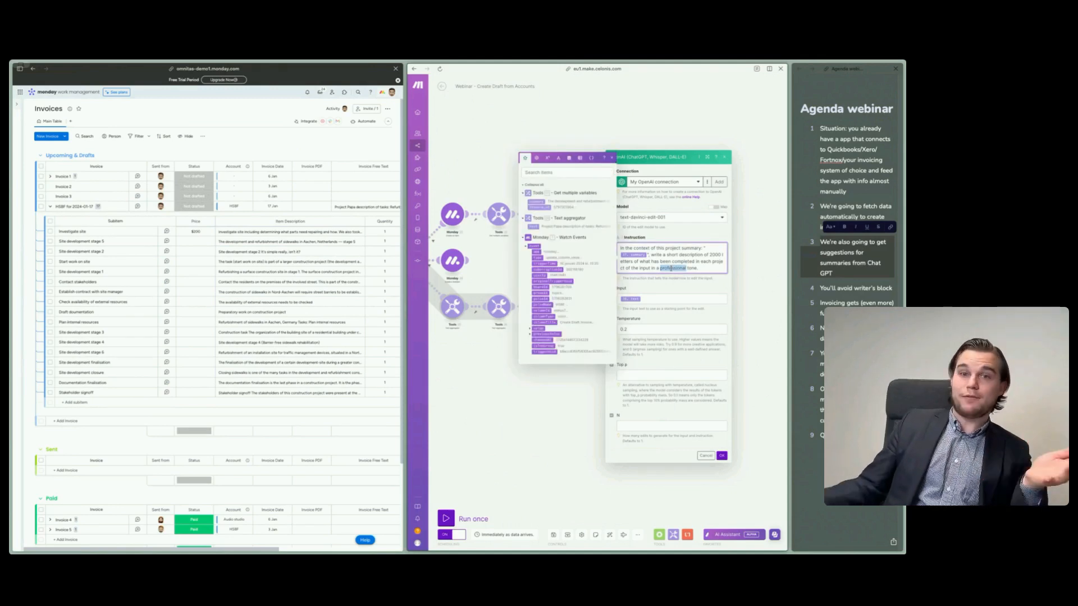
click(494, 400)
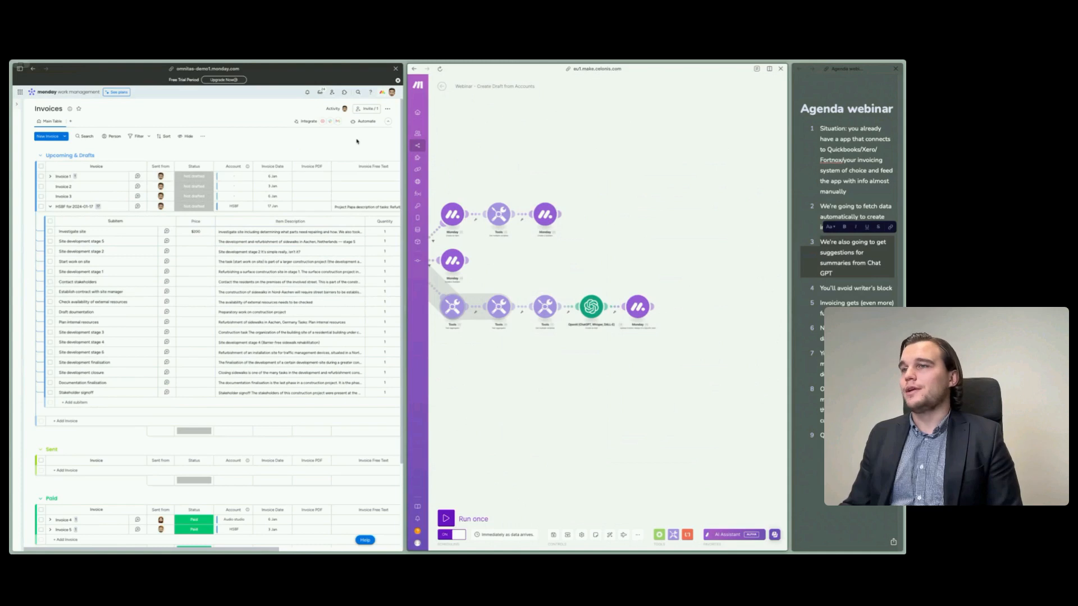
- Examine the Invoice Free Text of the HSBF for 2024-01-17 draft on the Invoices board
click(336, 207)
click(317, 147)
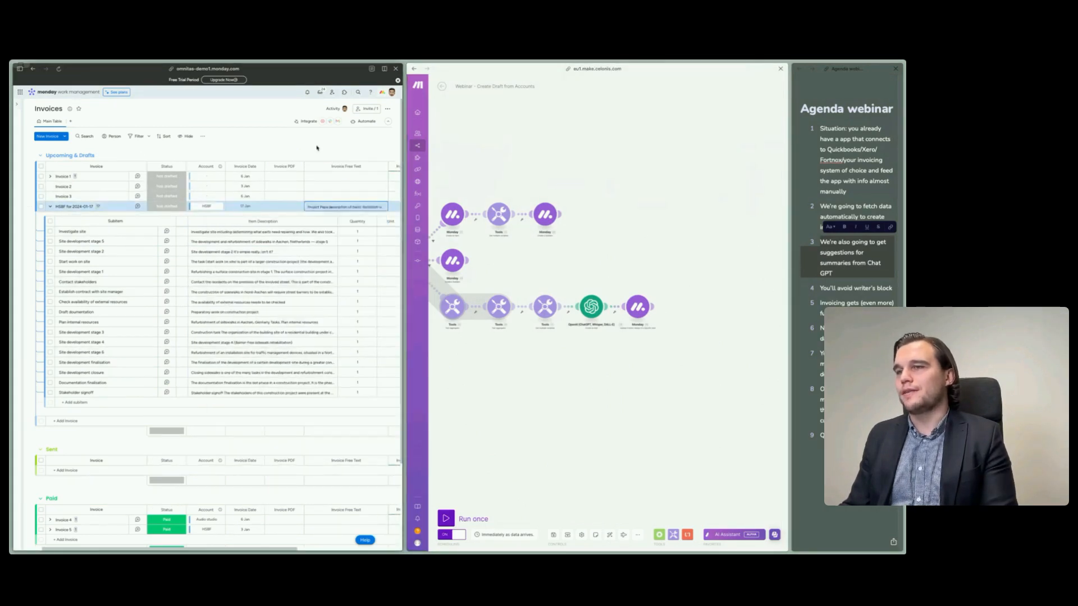
mouse_move(334, 208)
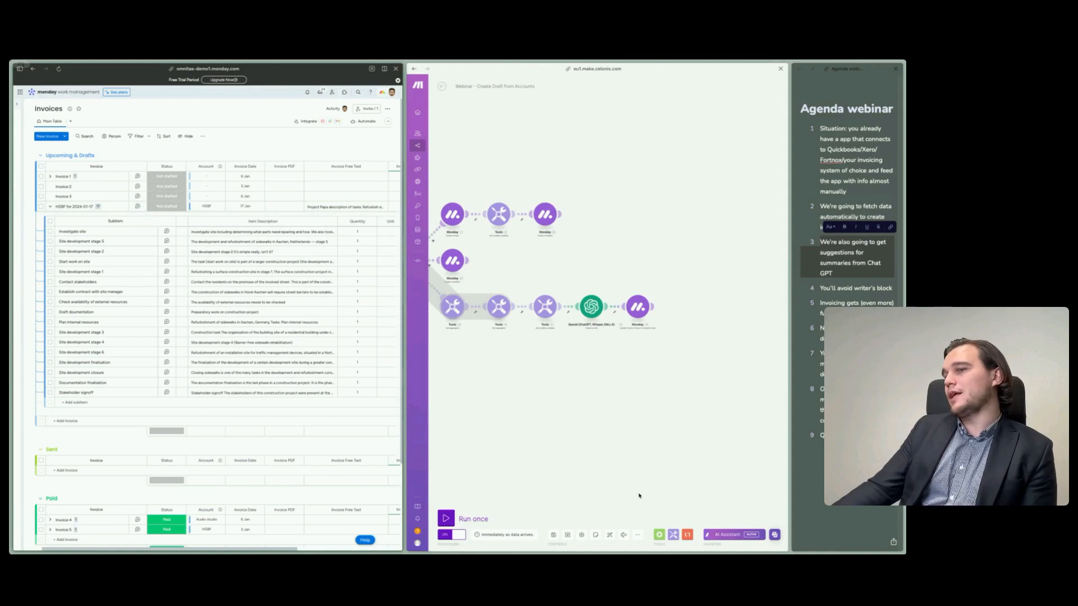
- Recheck the instruction in the third route's OpenAI module, close it, view the router's routes, and return to the agenda notes
click(591, 306)
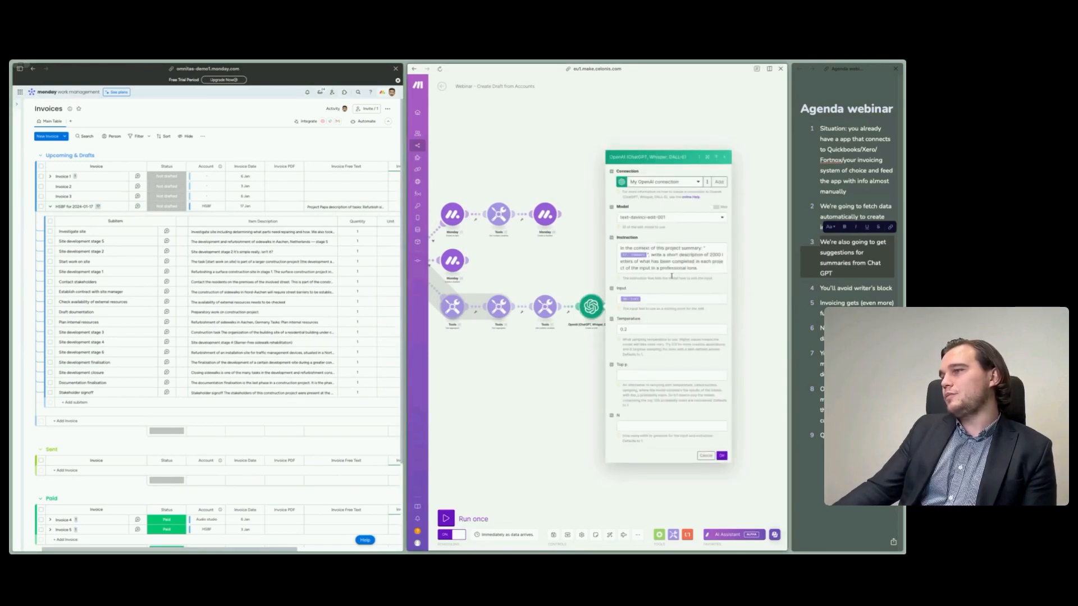
click(541, 429)
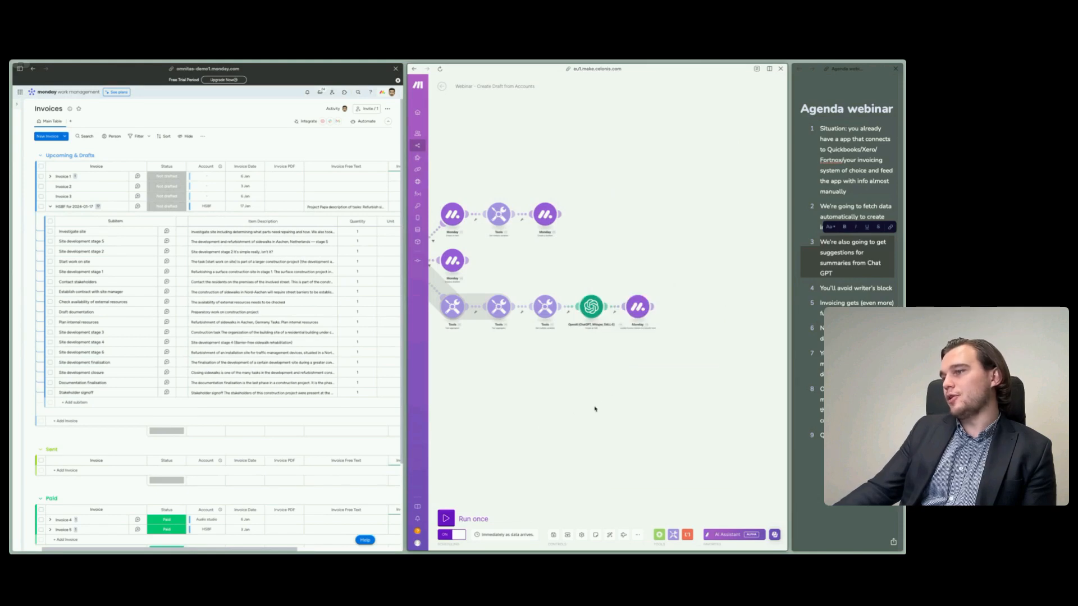
drag(568, 391, 621, 424)
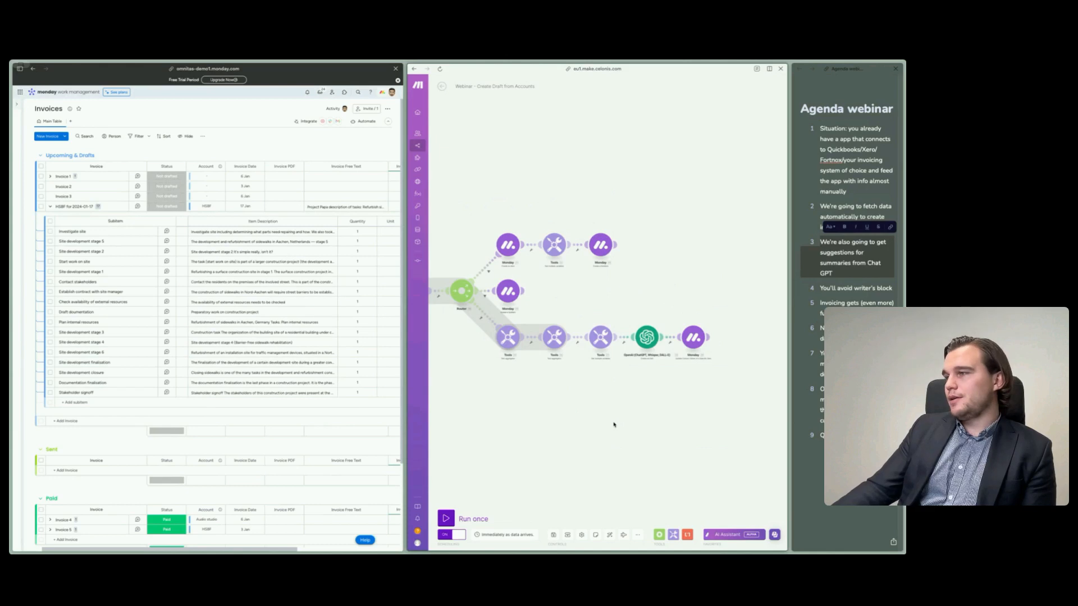
click(820, 496)
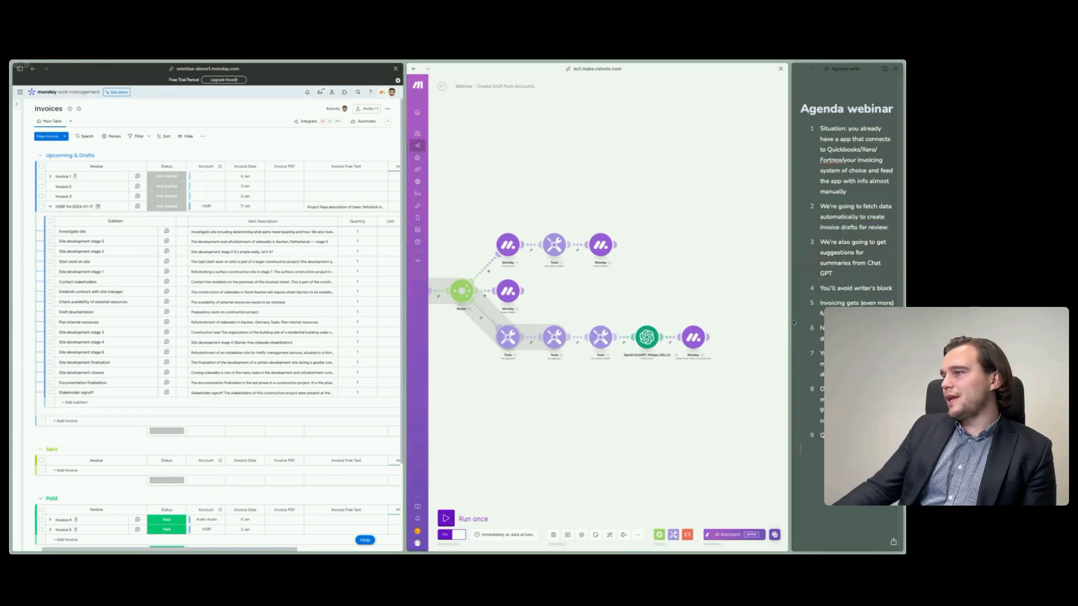
- View the whole Make scenario and open the Invoicing view of the HSBF account from the Accounts board
scroll(575, 412, down, 5)
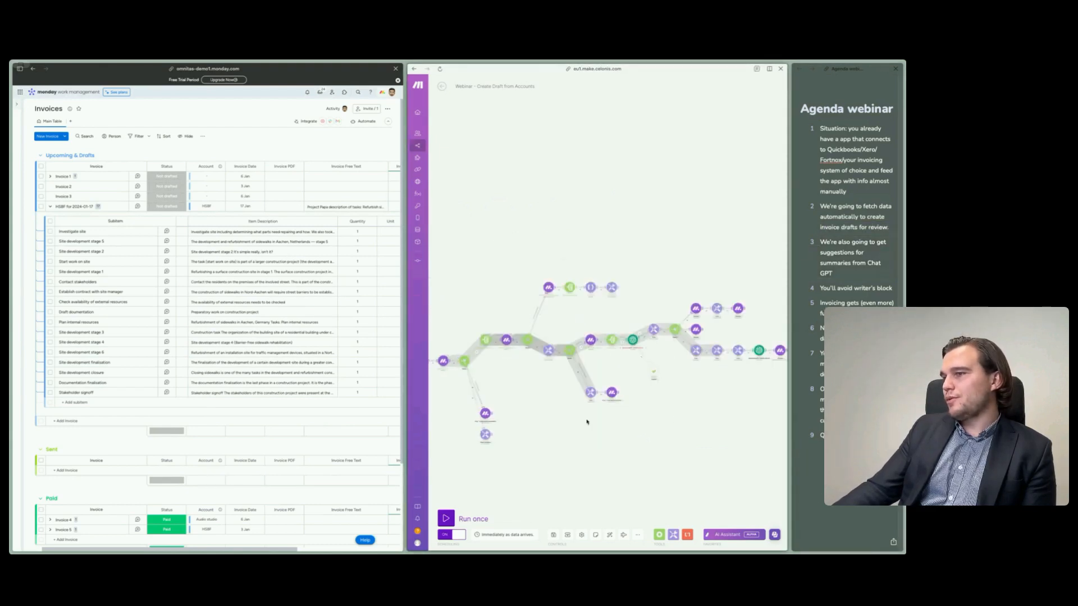
drag(603, 455, 625, 437)
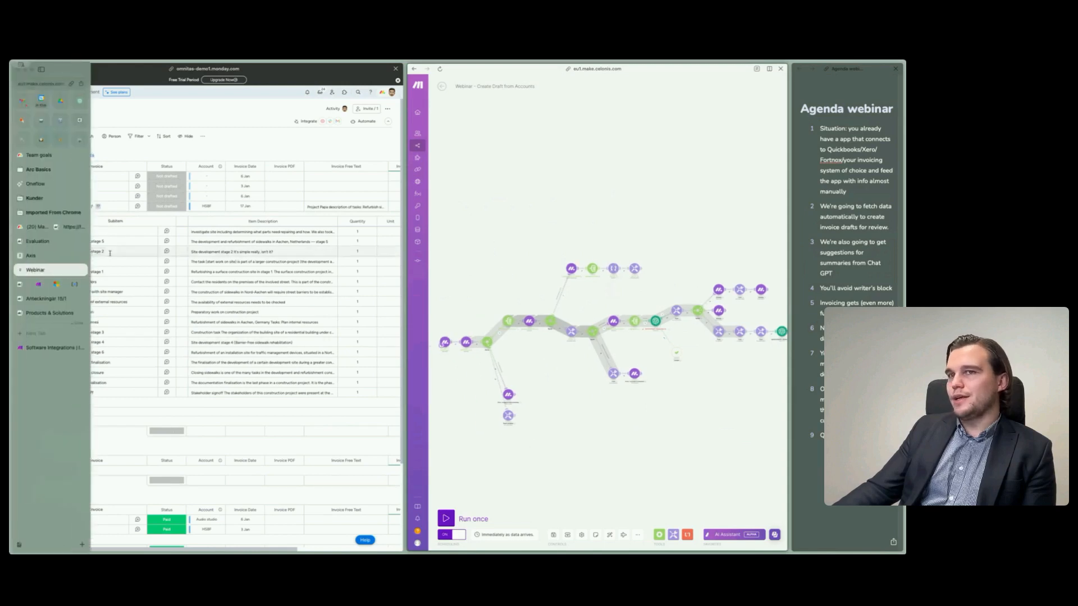
mouse_move(20, 182)
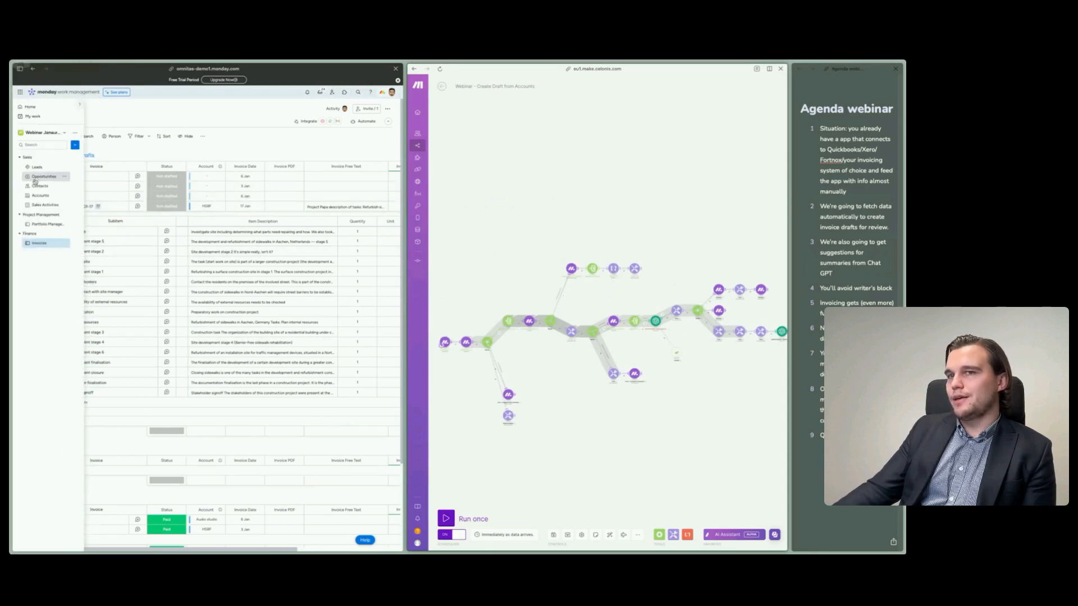
click(40, 196)
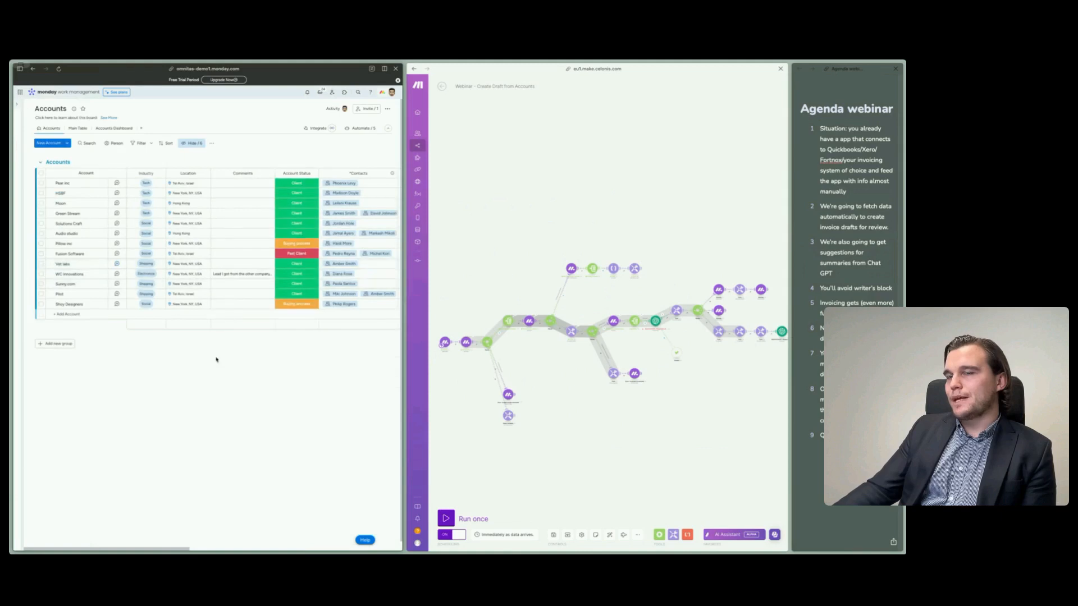
click(104, 192)
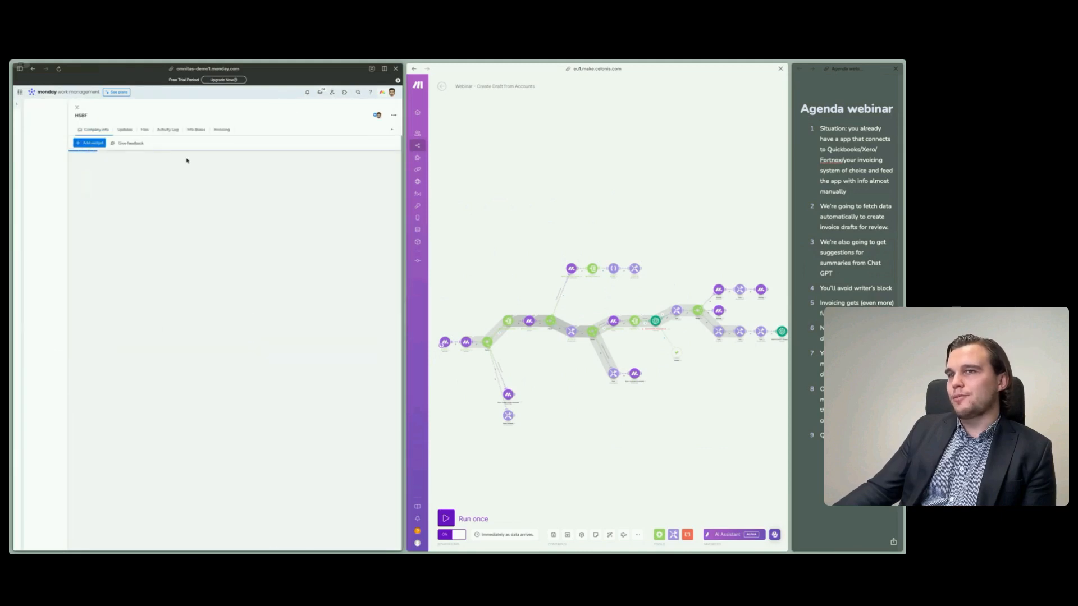
click(215, 132)
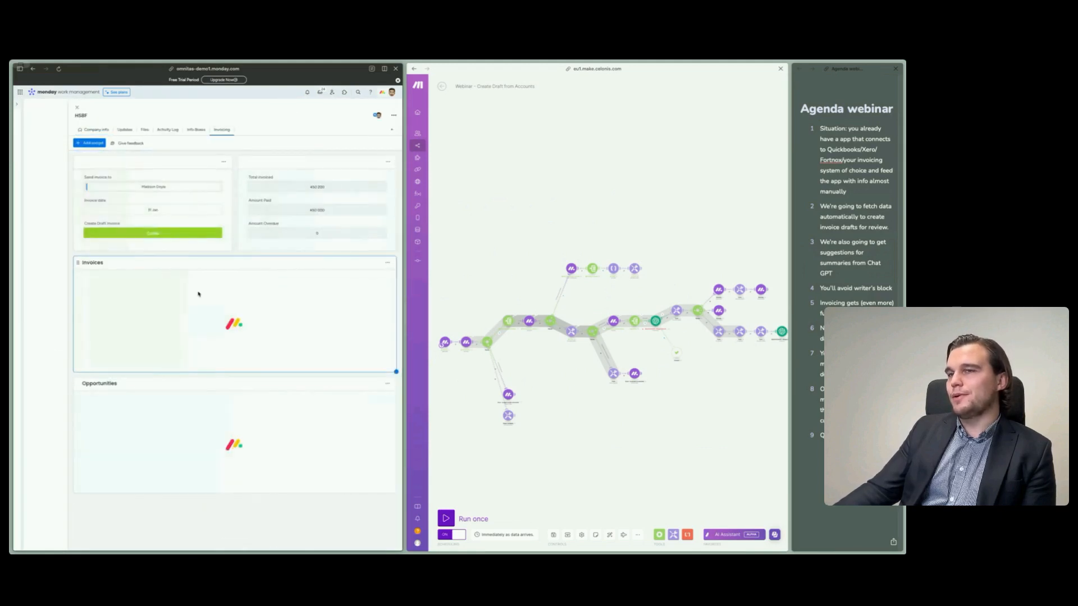
- Set the HSBF account's invoice date to 29 Feb, and reset Create Draft Invoice to Select to create before setting it to Create again
click(129, 215)
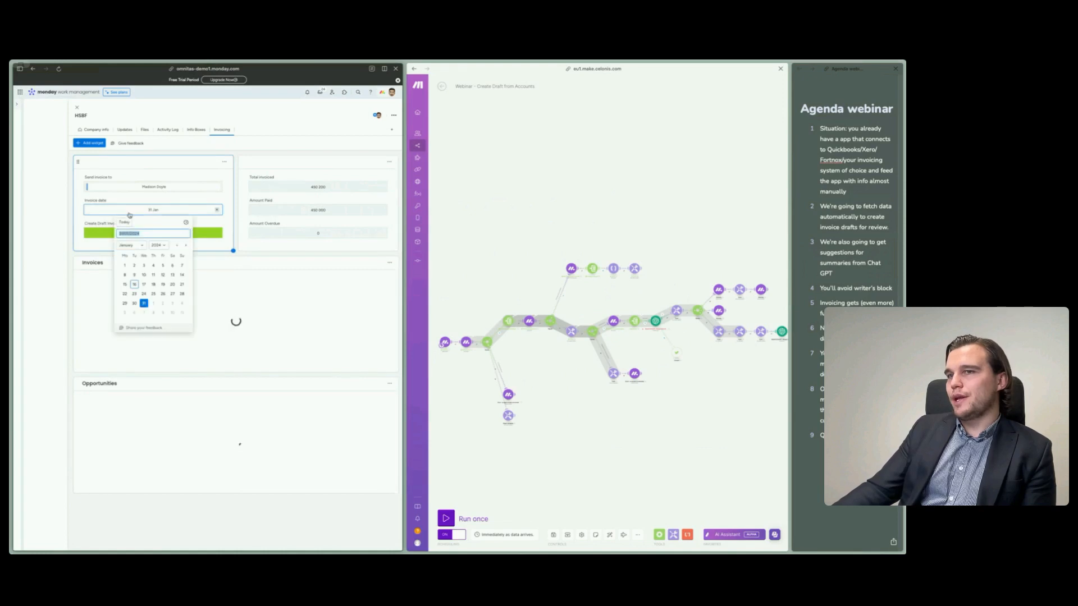
click(186, 245)
click(157, 304)
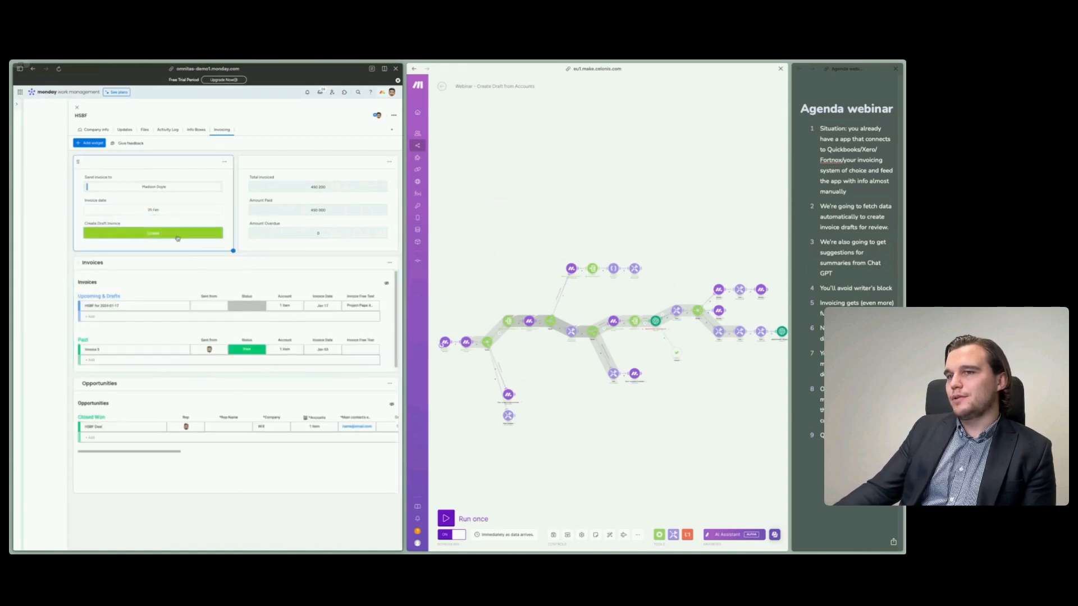
click(176, 235)
click(161, 251)
click(168, 233)
click(152, 263)
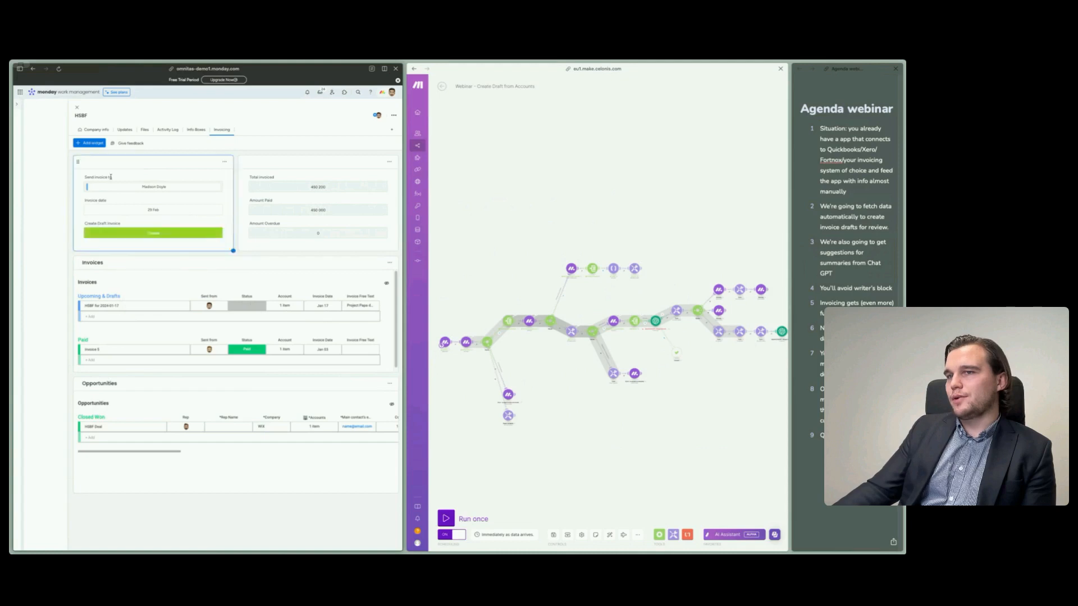
- Close the HSBF card and examine the Create Draft Invoice options with all accounts selected, leaving them unchanged and clearing the selection
click(77, 107)
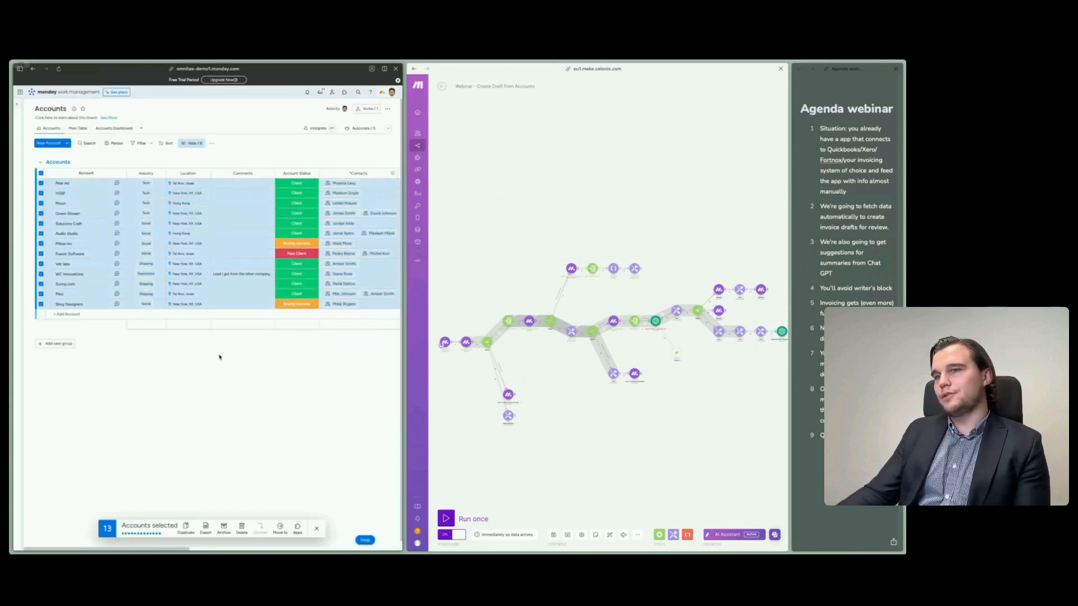
scroll(218, 370, right, 5)
click(310, 263)
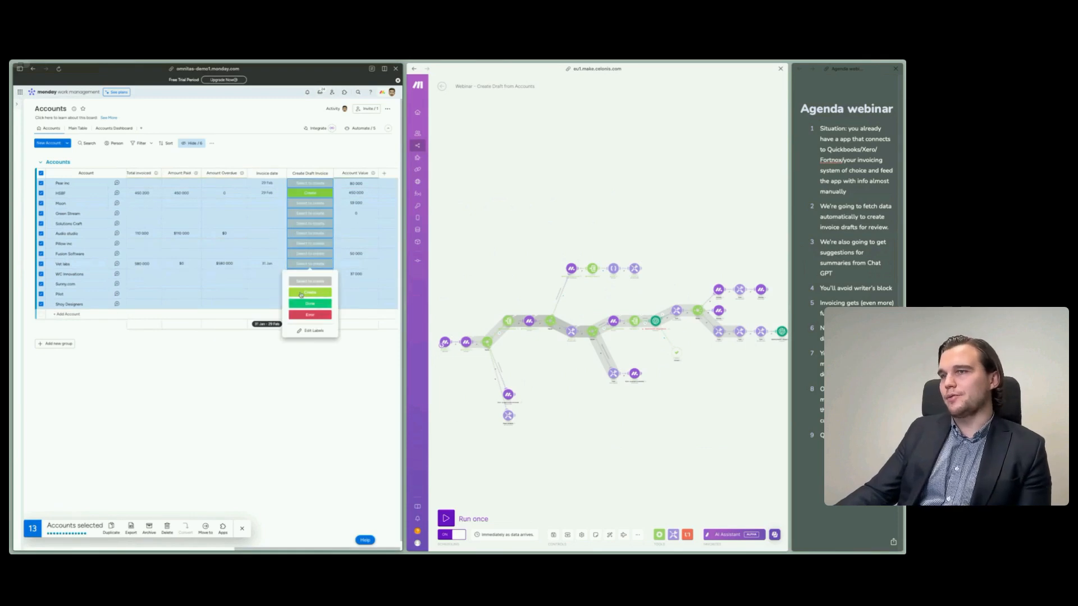
click(222, 434)
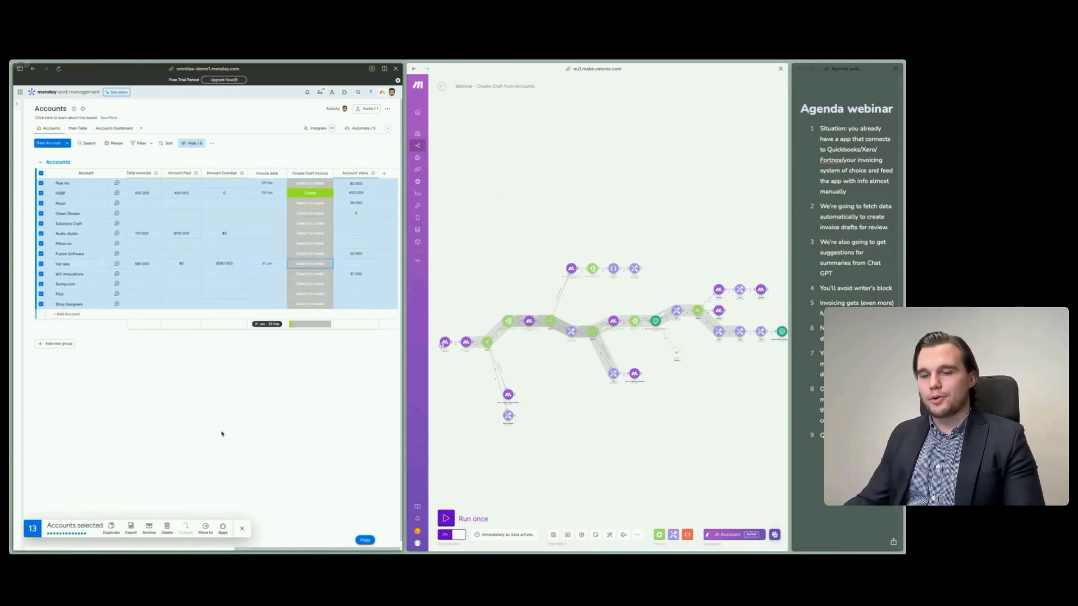
key(Escape)
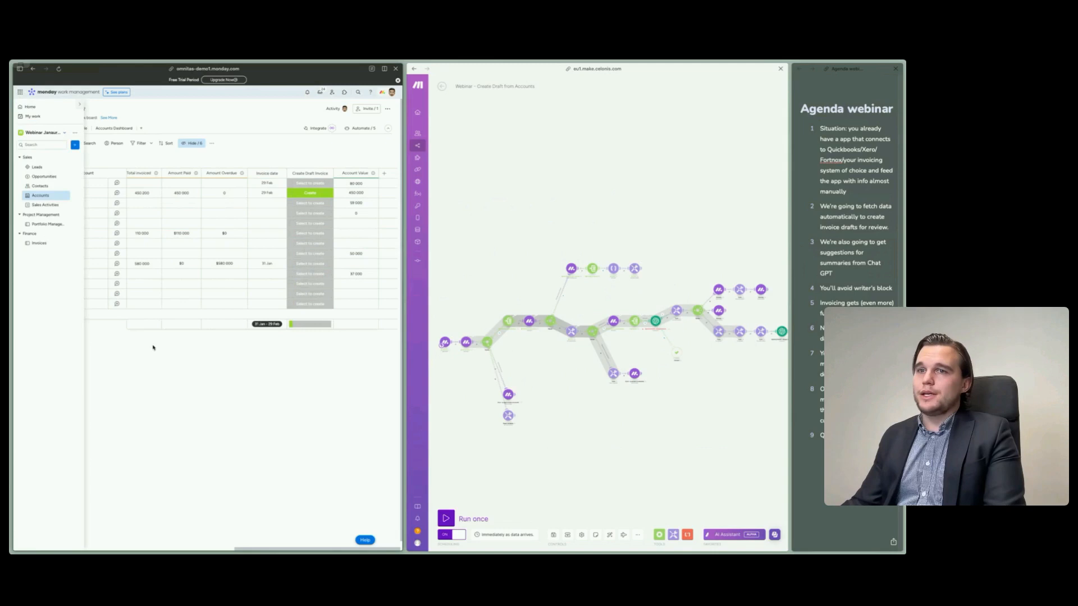
- Widen the monday pane and examine the Project Brief document of the HSBF Deal on the Opportunities board
drag(405, 303, 649, 301)
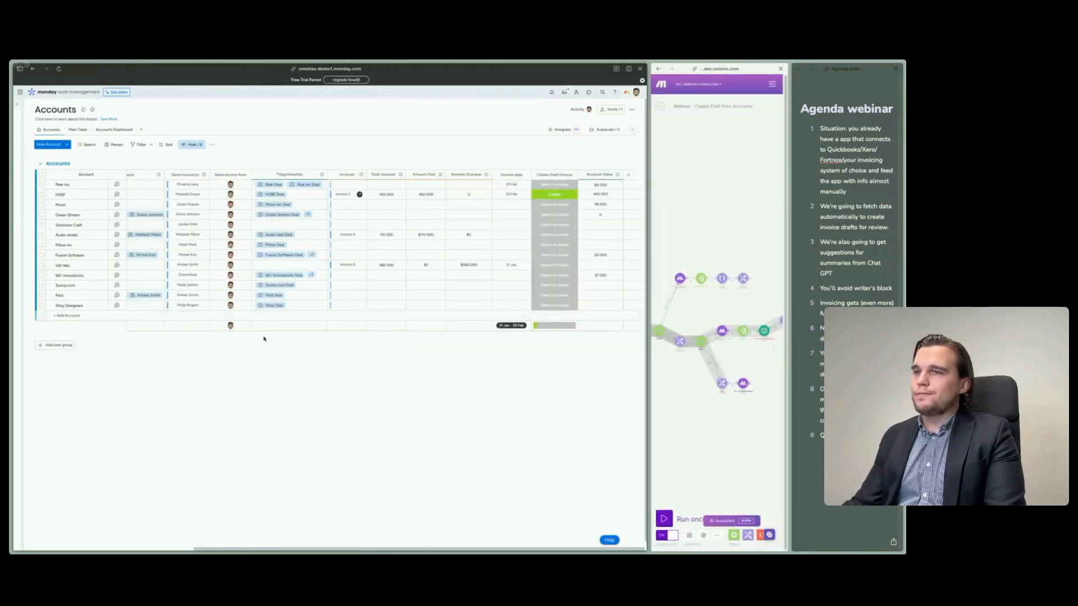
mouse_move(17, 230)
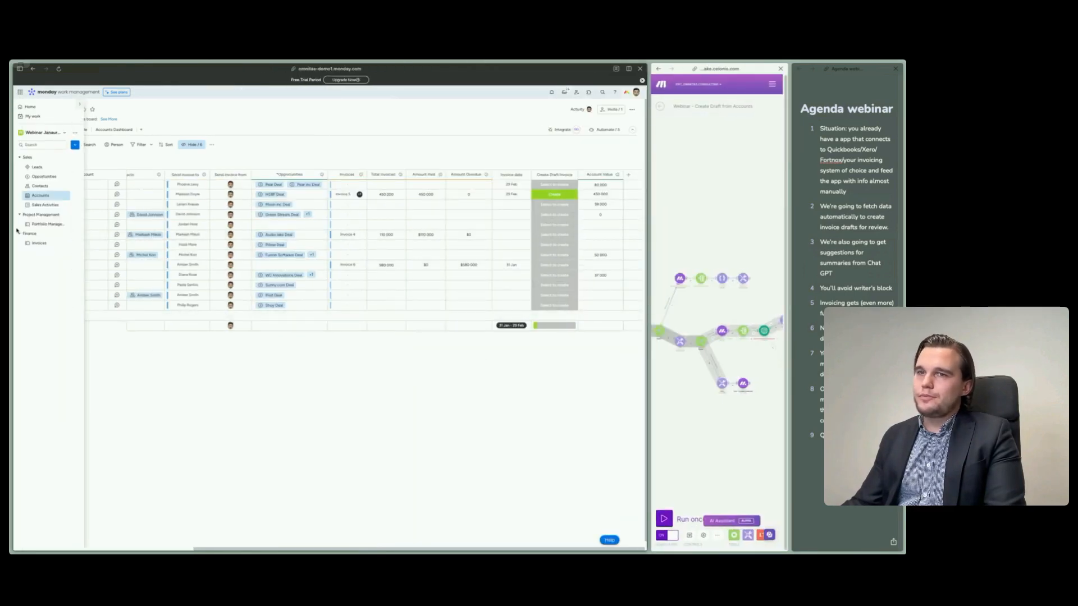
click(44, 177)
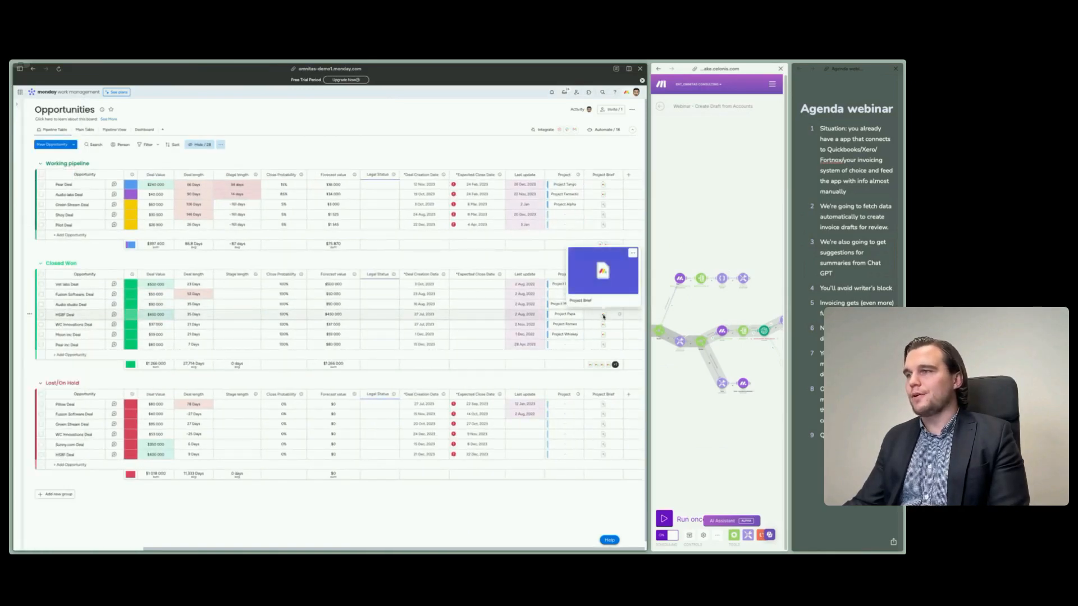
click(603, 316)
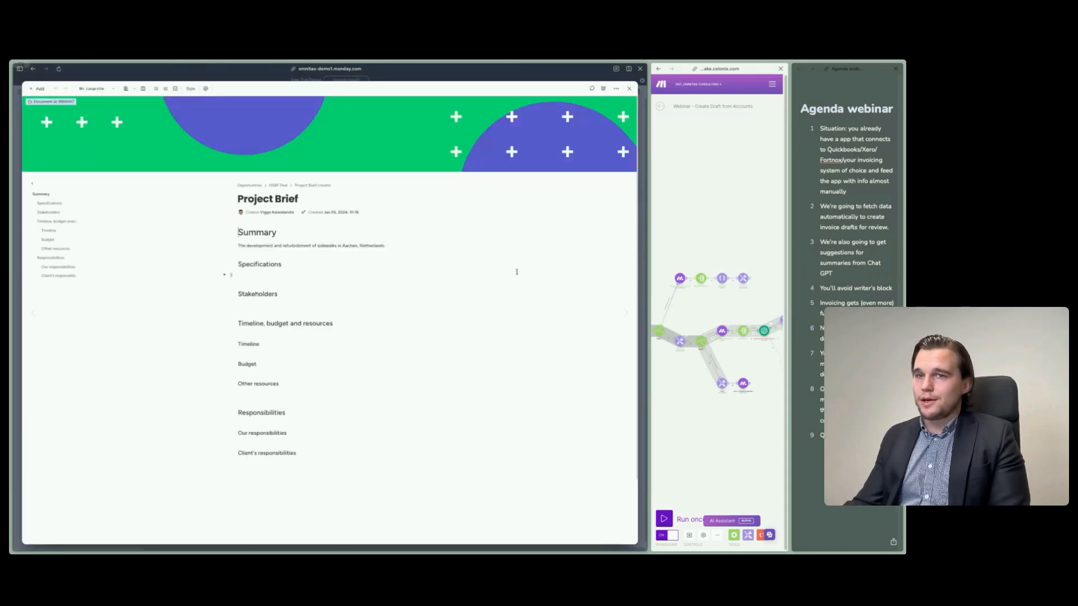
click(628, 90)
- Examine the Invoice status and Status options of Project Whiskey's Investigate site subitem on the Portfolio Management board
mouse_move(17, 247)
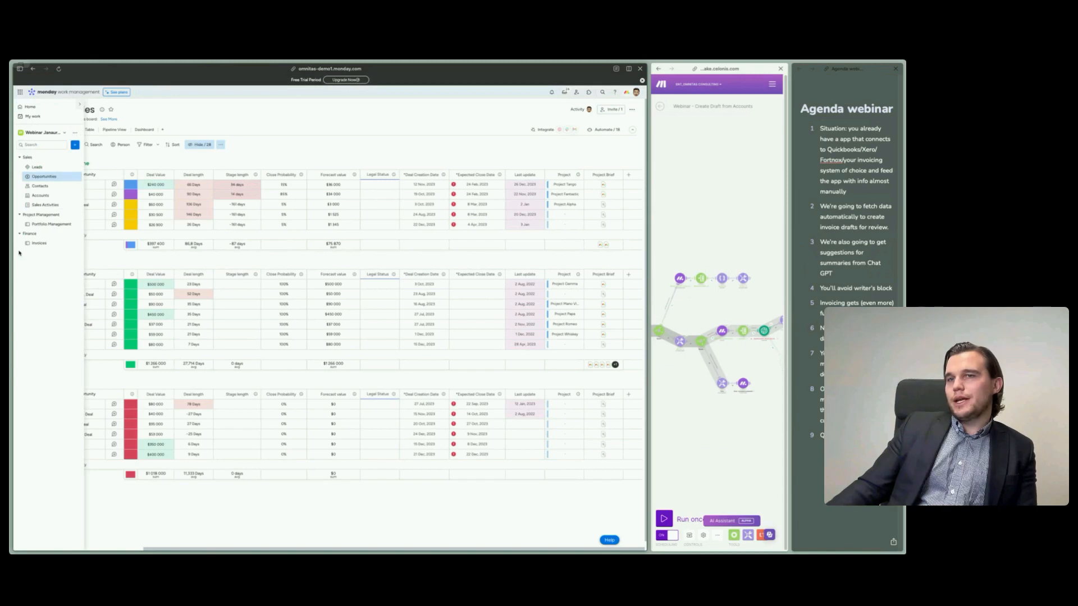
click(41, 225)
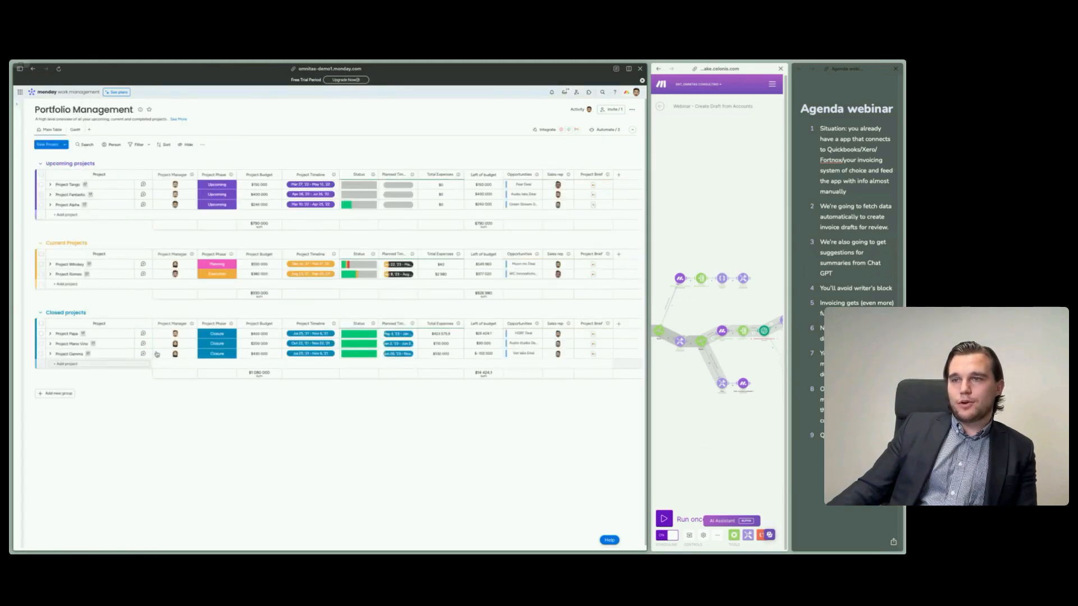
click(50, 263)
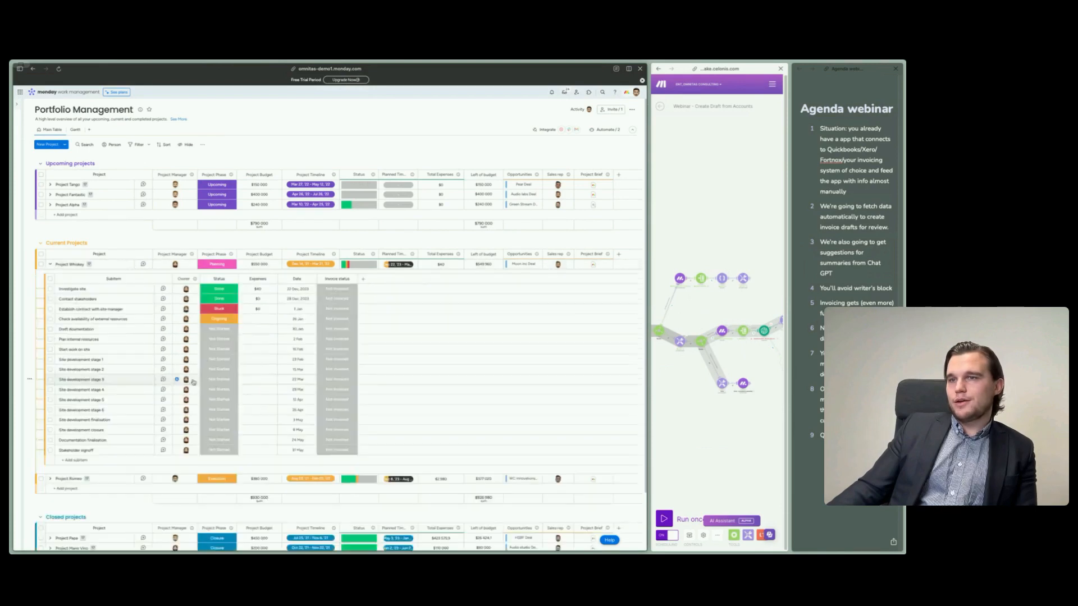
click(333, 295)
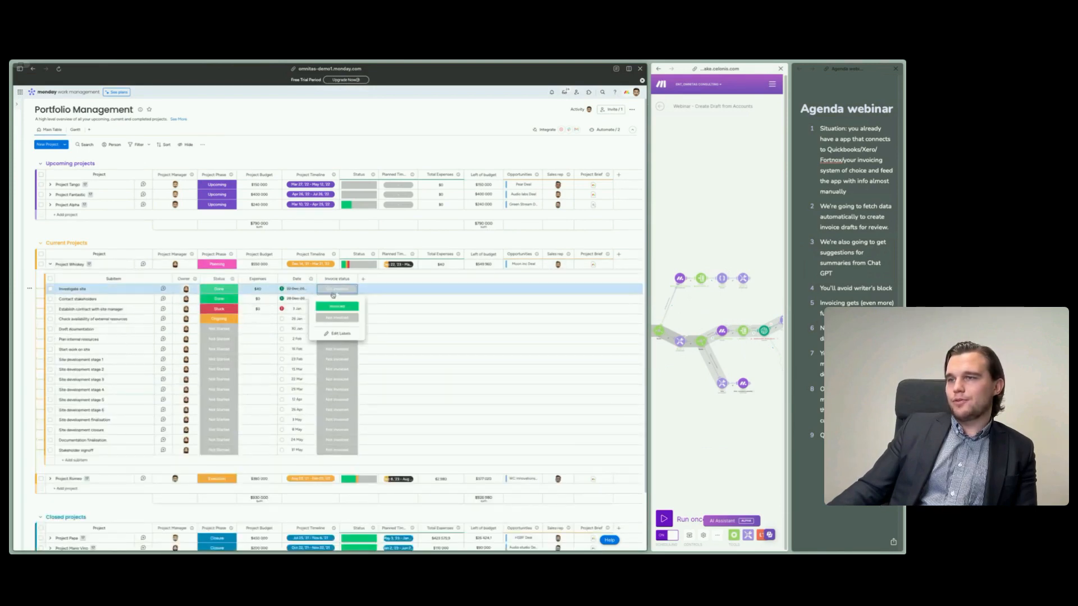
click(215, 288)
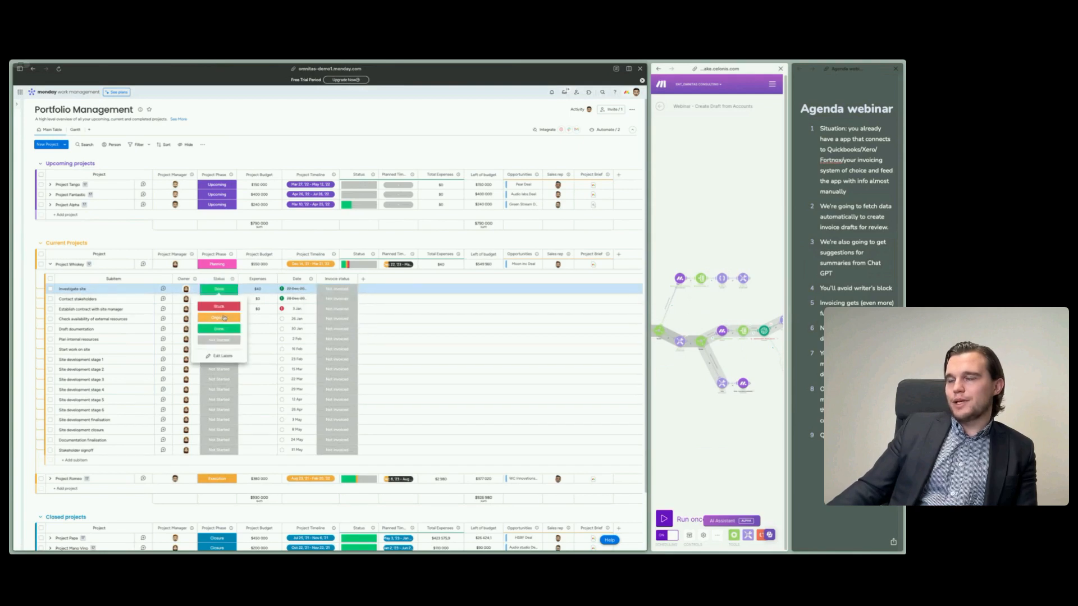
click(315, 242)
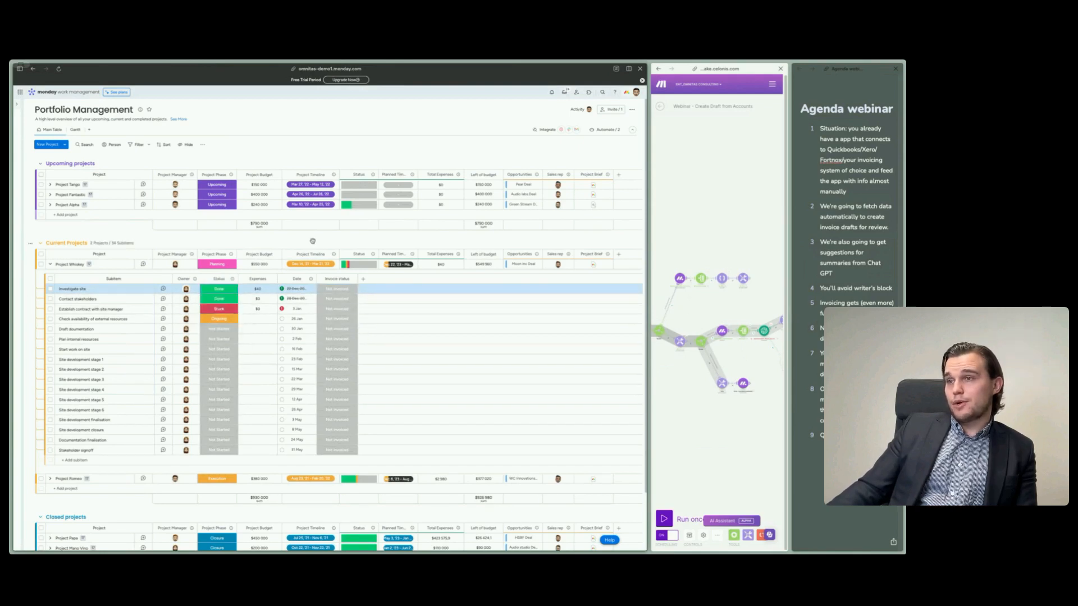
- Examine the edit and view restriction settings of the subitems' Invoice status column, and view the Board Members list
click(352, 280)
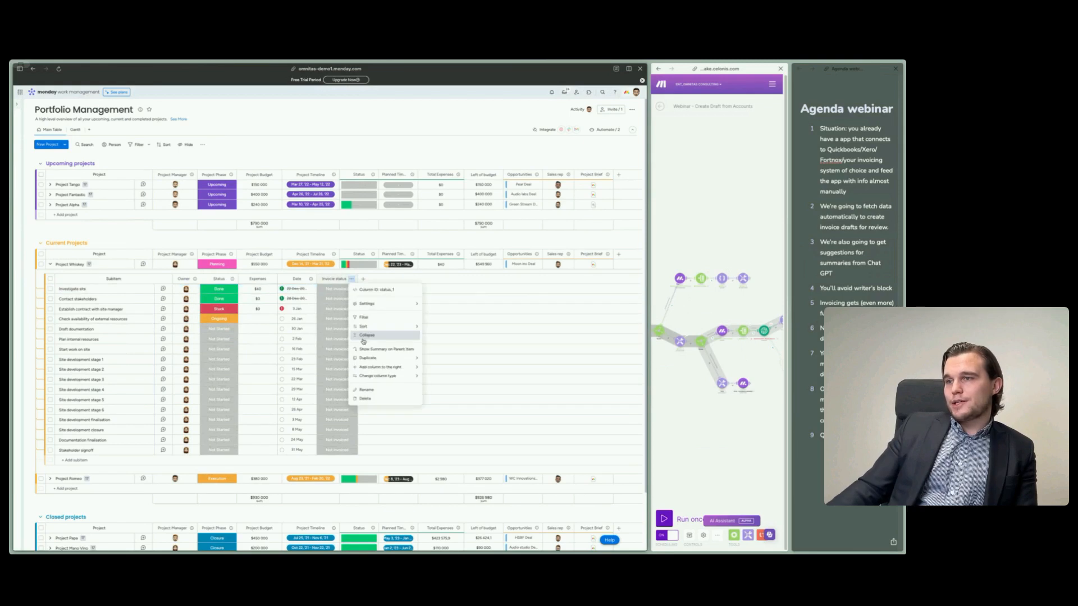
mouse_move(406, 303)
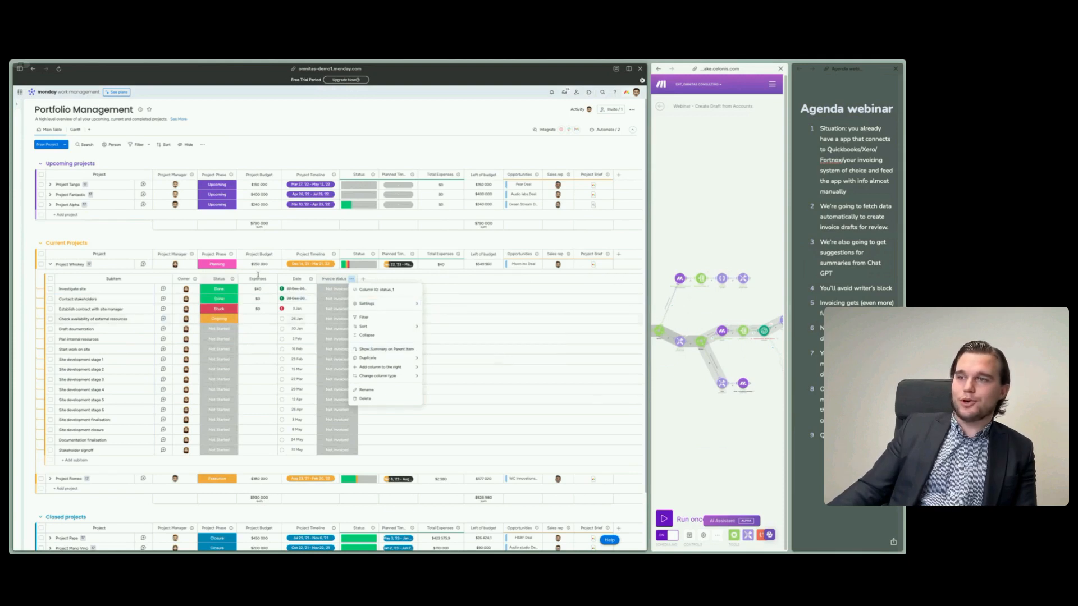
mouse_move(363, 302)
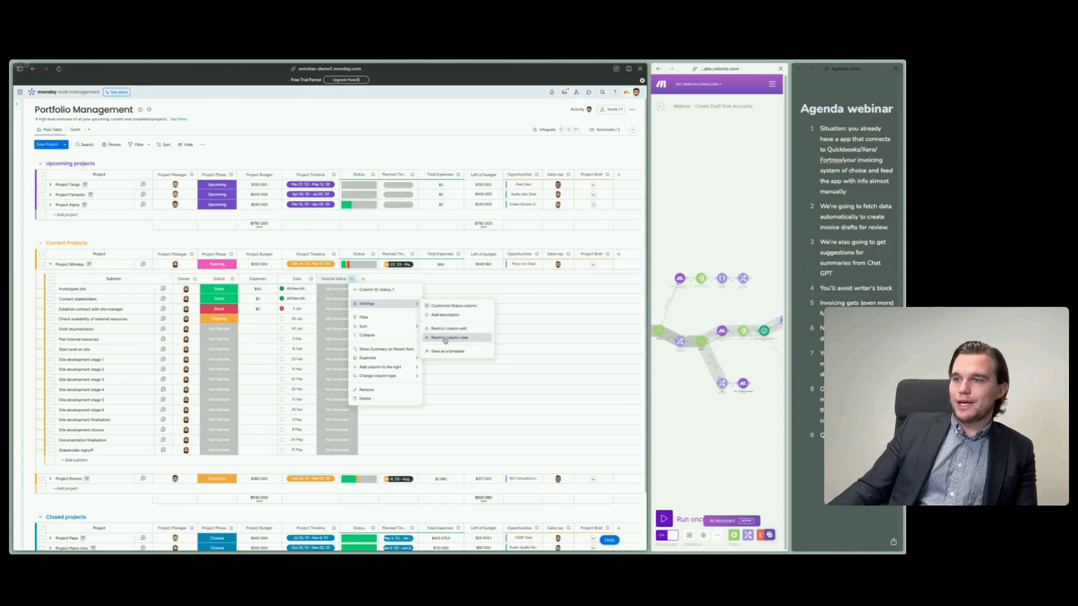
click(606, 133)
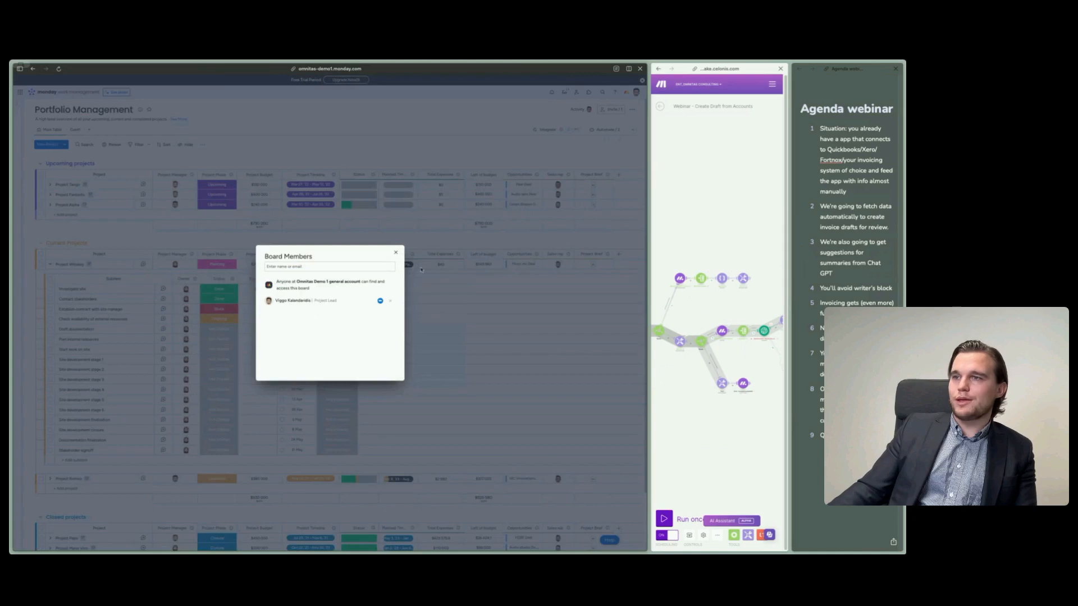
click(396, 252)
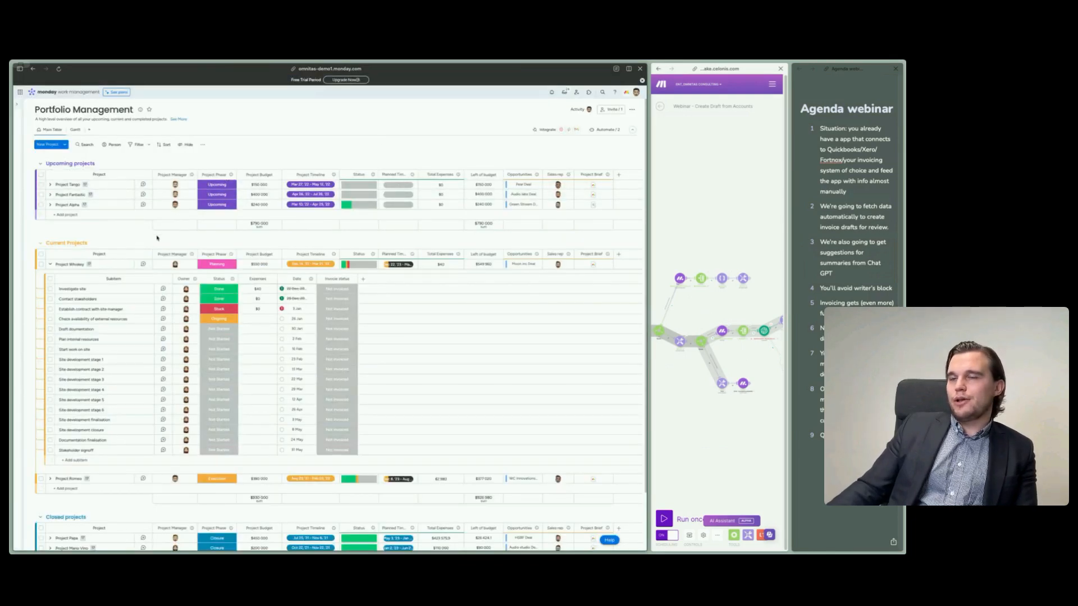
- Expand the subitems of the HSBF for 2024-01-17 draft on the Invoices board to view its item descriptions
click(32, 242)
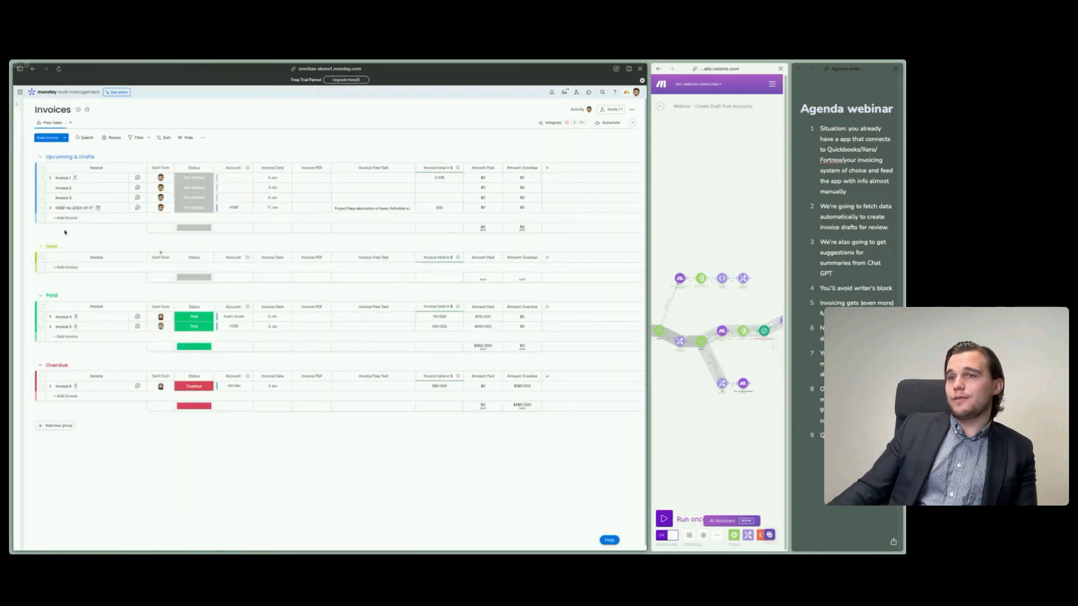
click(50, 208)
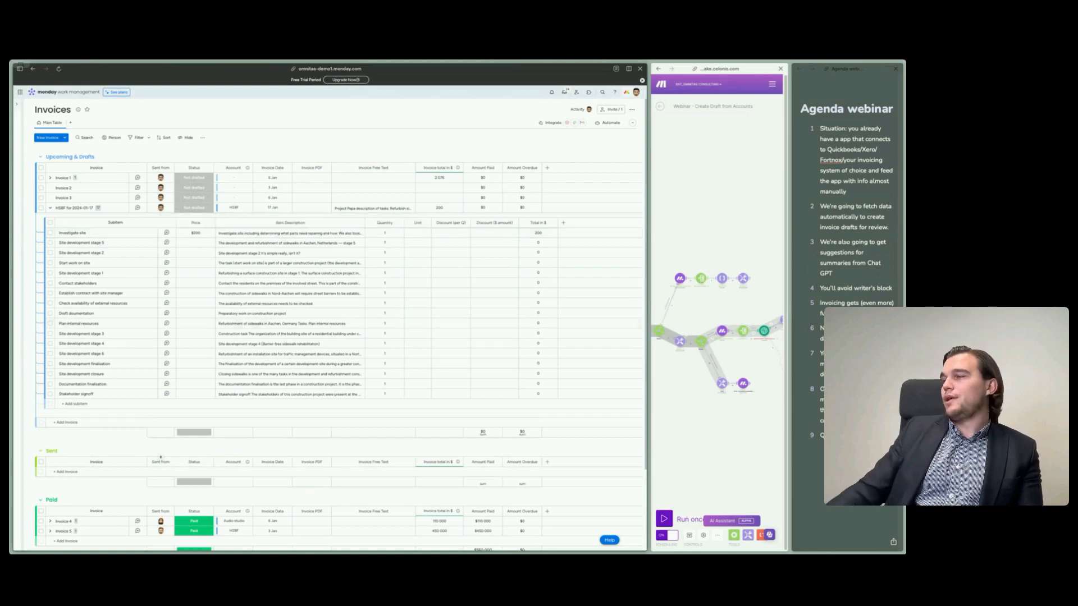
- Widen the agenda notes pane and highlight points 4 to 7 one by one, from avoiding writer's block to manual review
drag(821, 289, 892, 289)
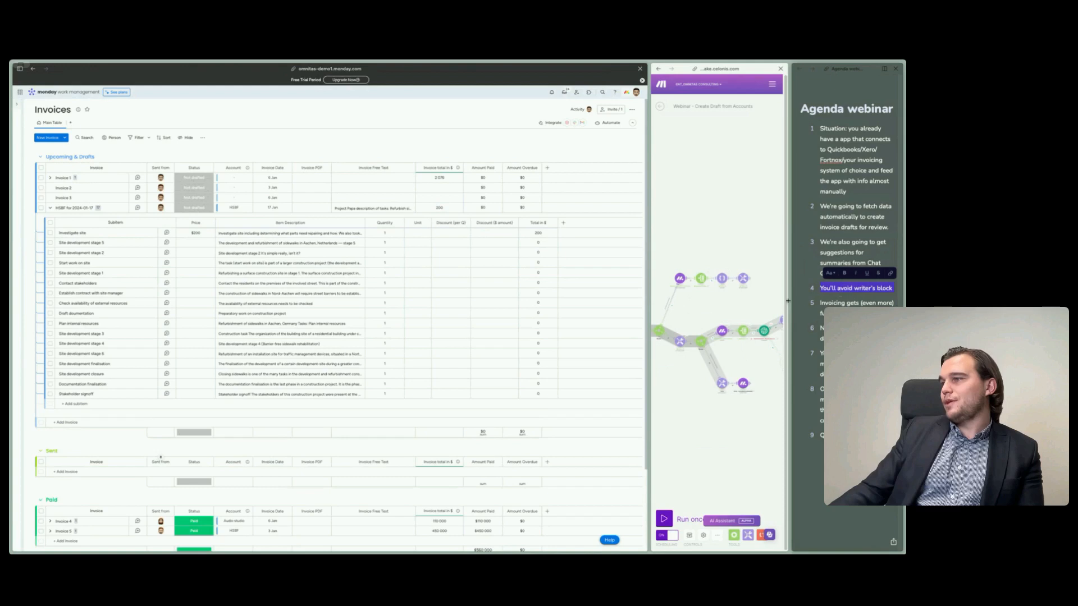
drag(789, 302, 649, 303)
click(792, 431)
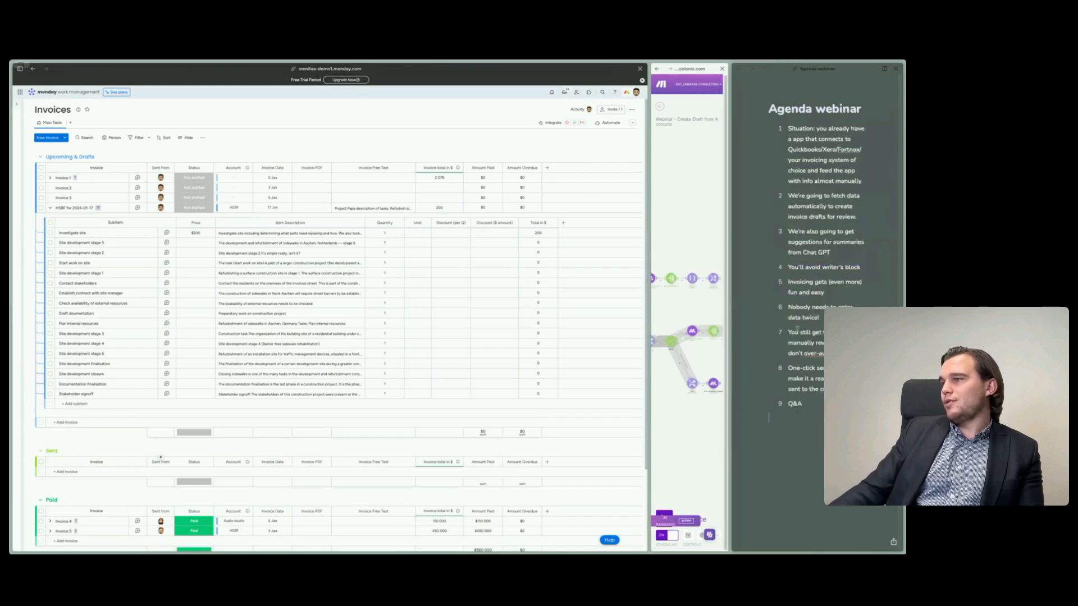
triple_click(801, 285)
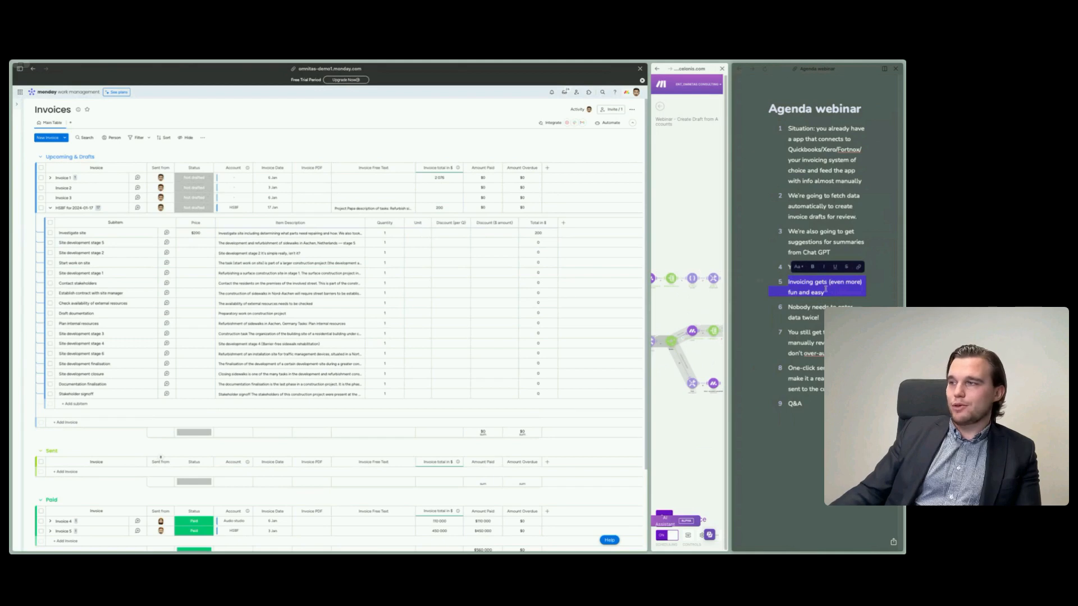
triple_click(812, 308)
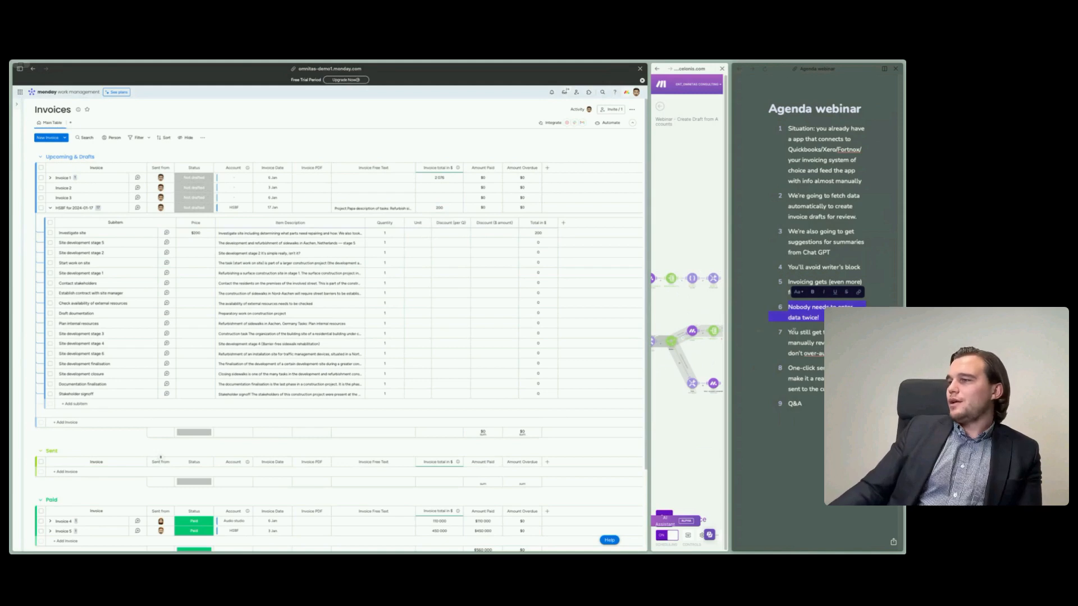
triple_click(790, 332)
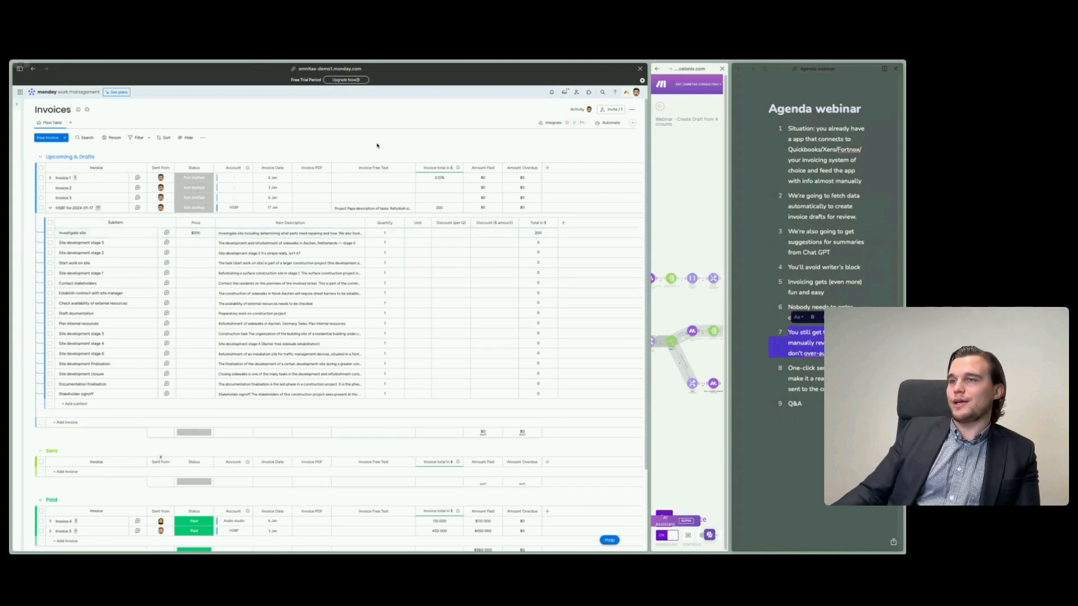
- Highlight agenda point 8 about one-click sending, and view the Status options of the HSBF for 2024-01-17 draft
click(769, 417)
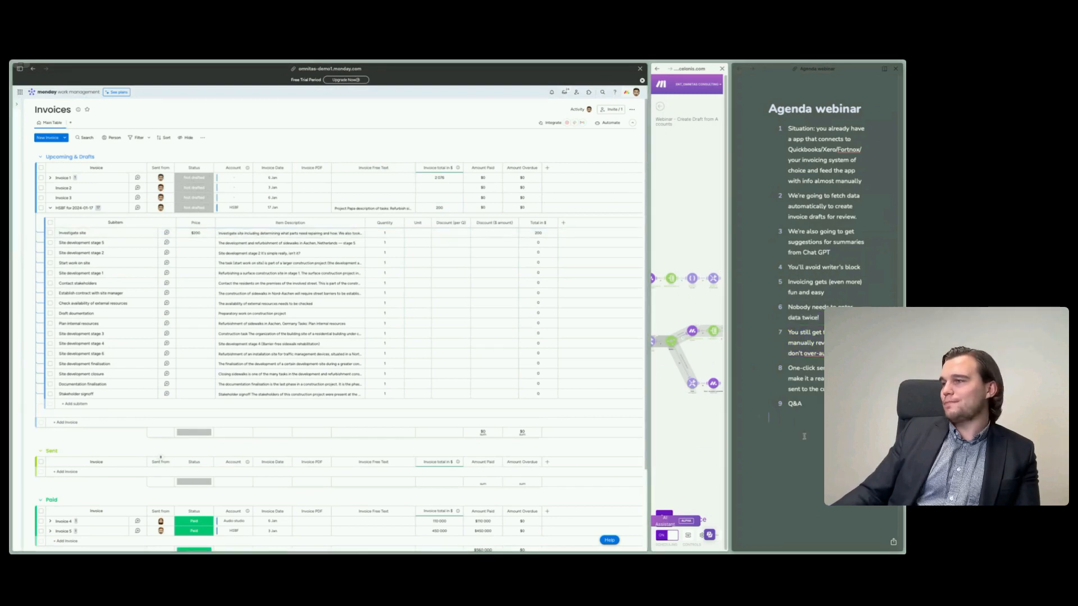
triple_click(788, 370)
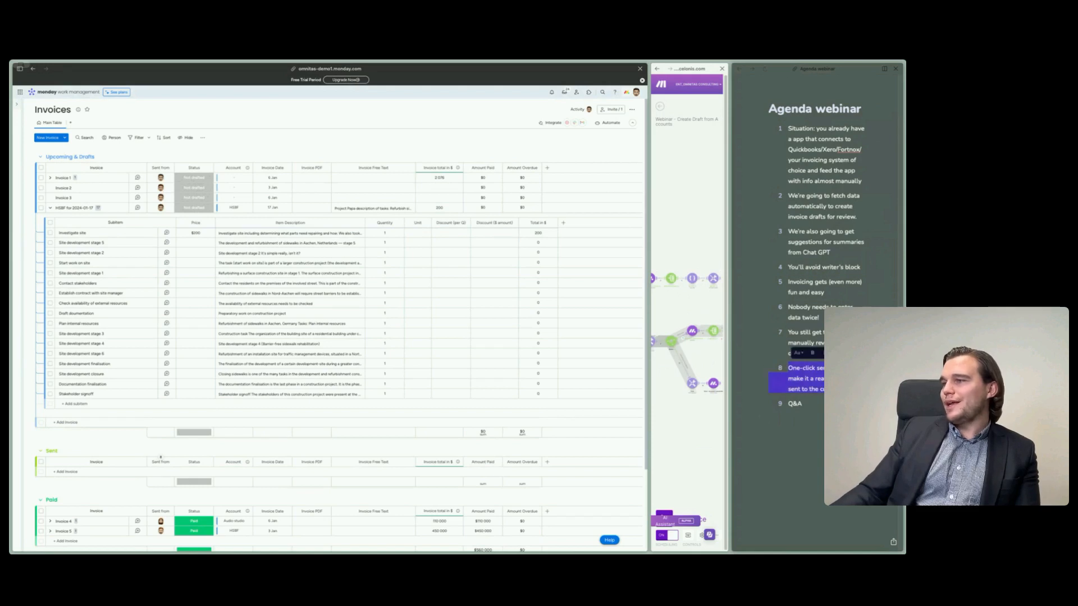
click(206, 207)
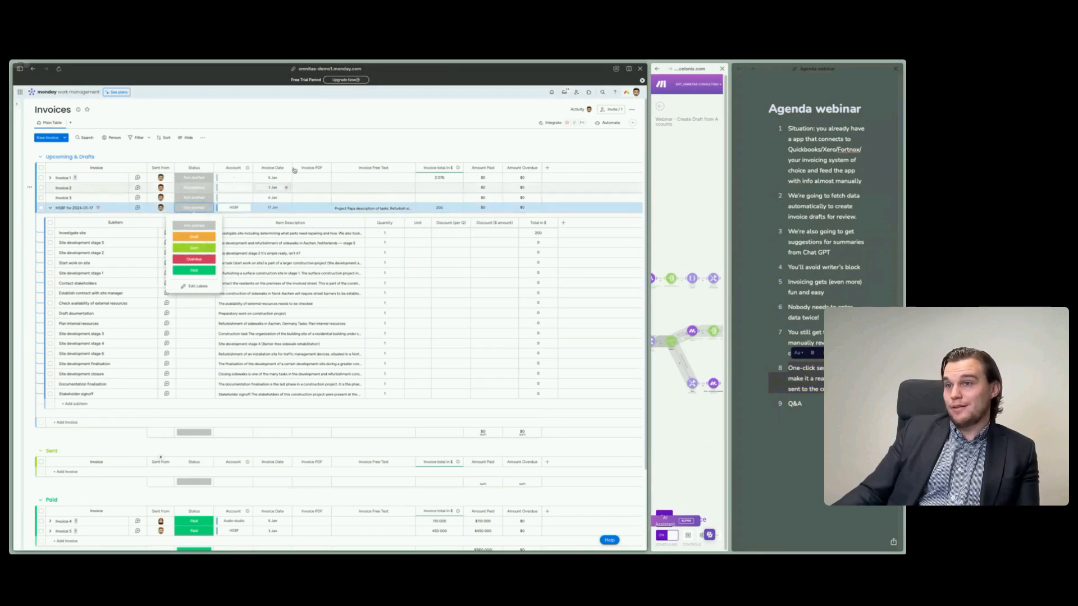
click(345, 138)
- Search the Invoices board's integration templates for "invoice" and close the Automation center
click(571, 122)
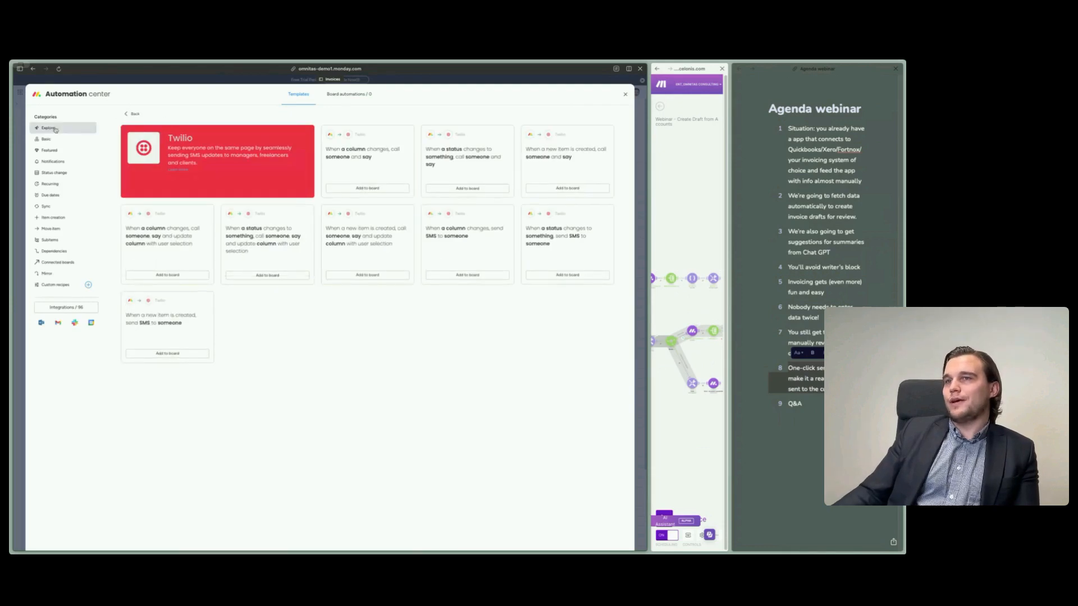
click(132, 113)
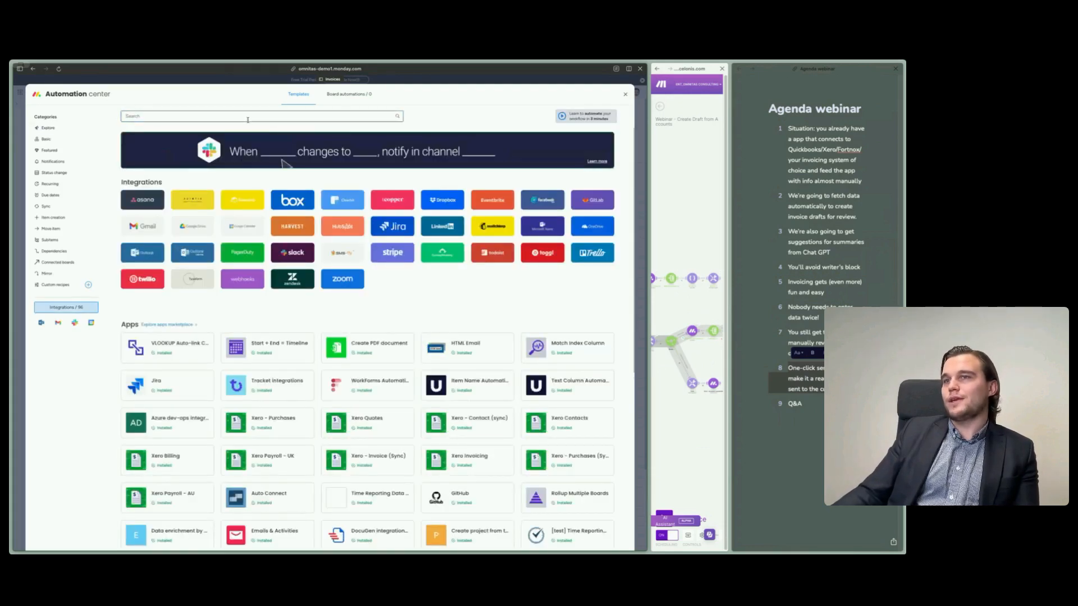
text(invoice)
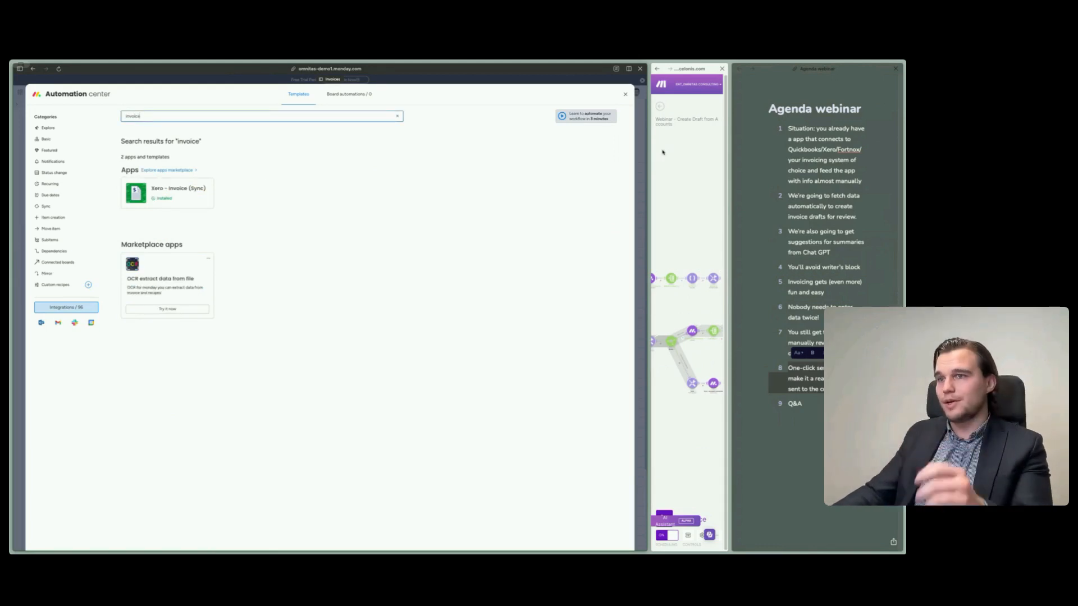
click(625, 97)
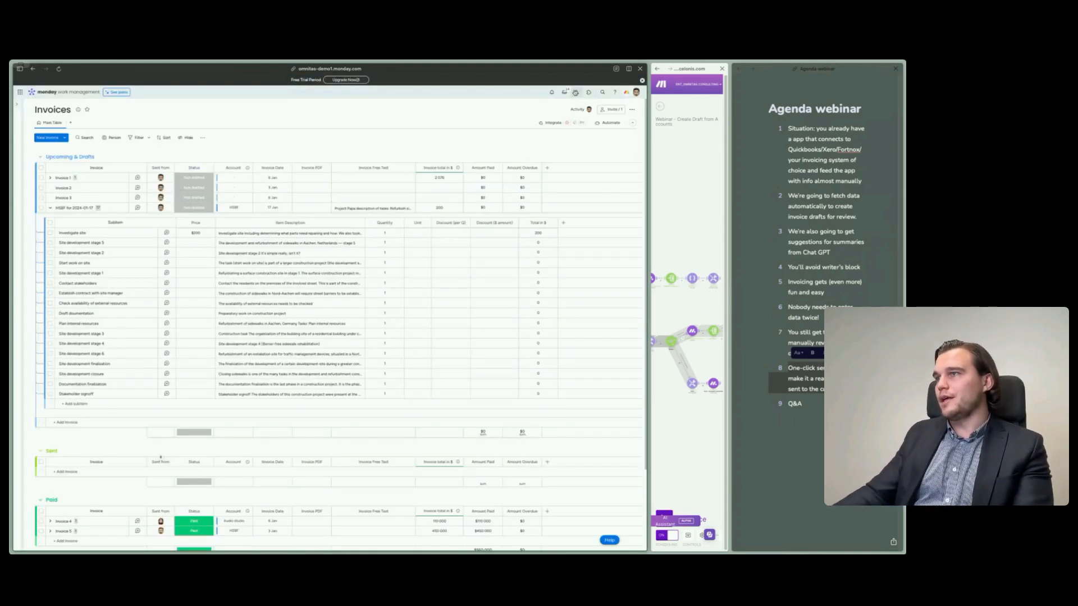
- Search the monday app marketplace for "invoice", look over the matching apps, and close the marketplace
click(589, 95)
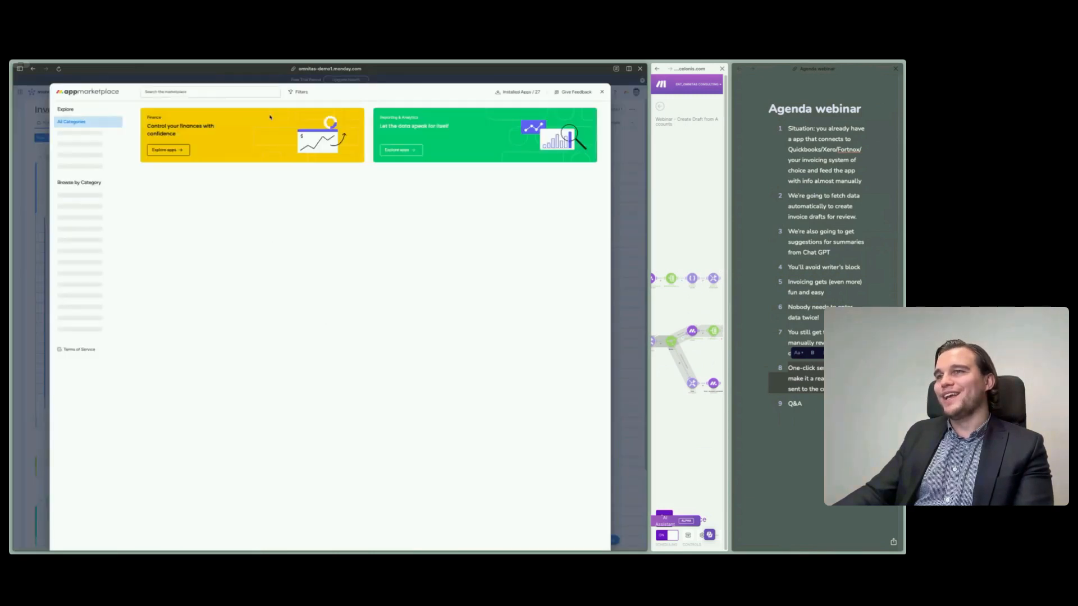
click(211, 92)
text(m)
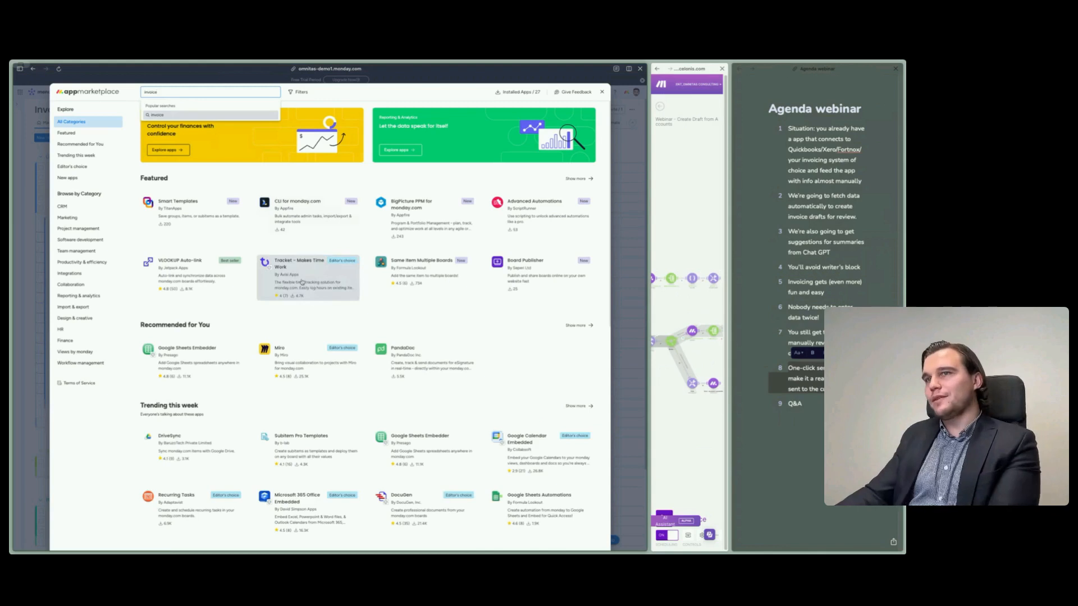
click(186, 114)
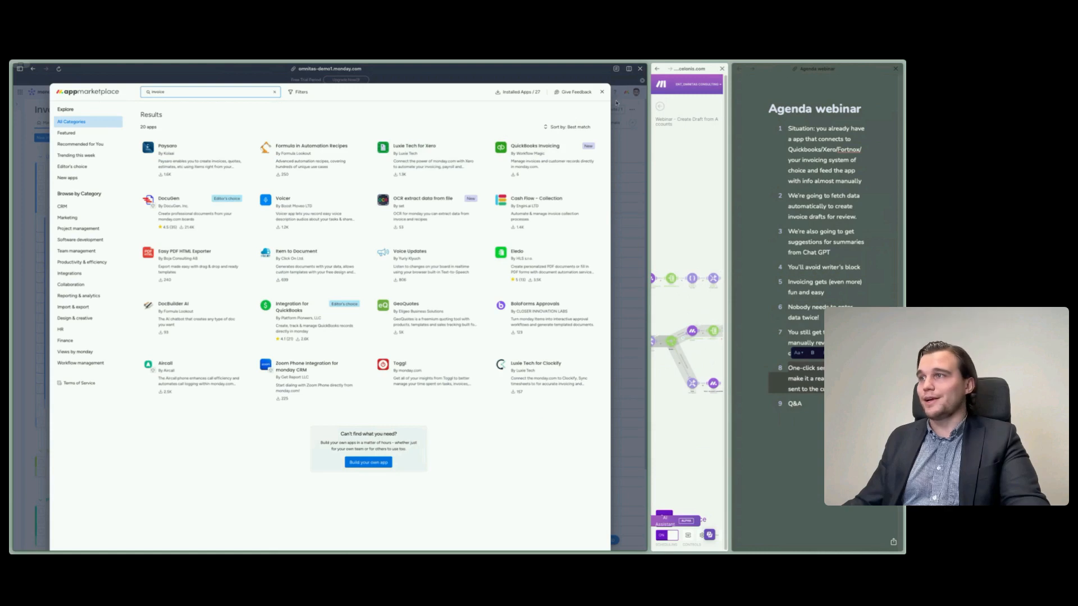
click(601, 93)
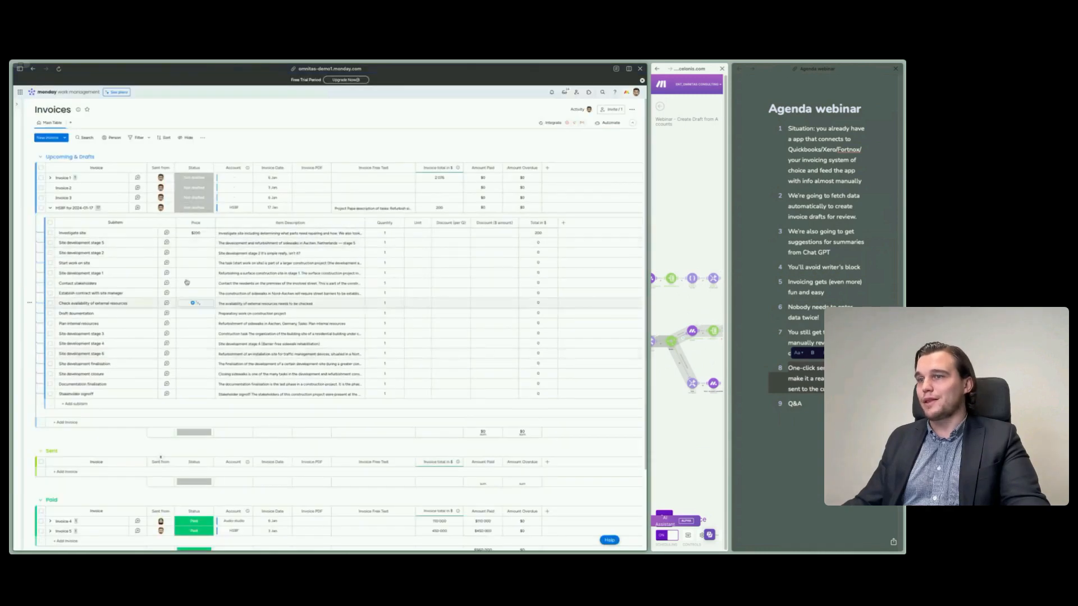
- Review the HSBF for 2024-01-17 draft's Status options once more without choosing one
click(193, 208)
click(262, 144)
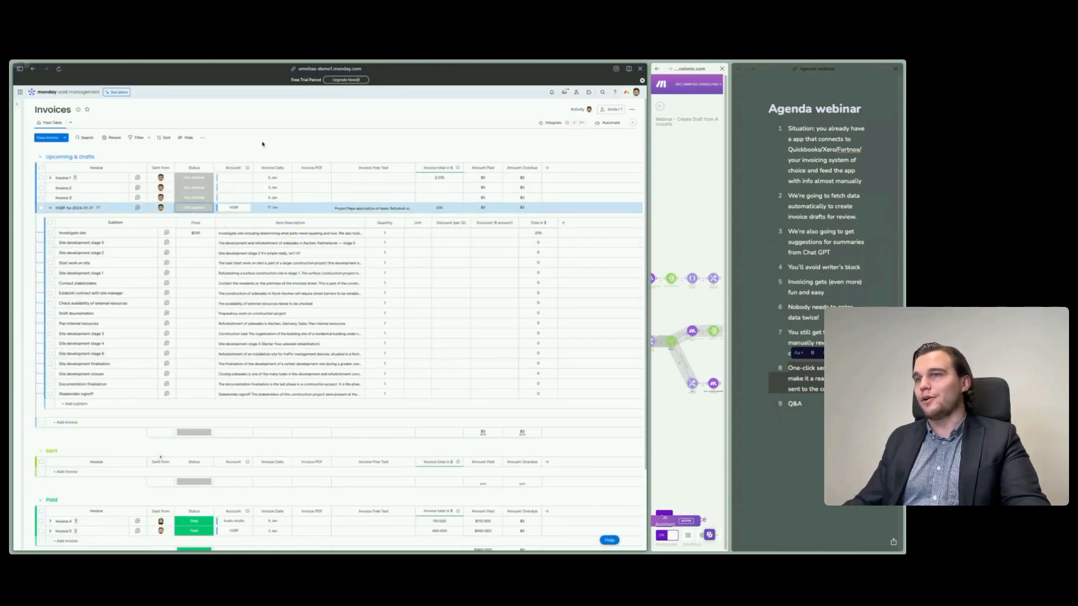
click(184, 209)
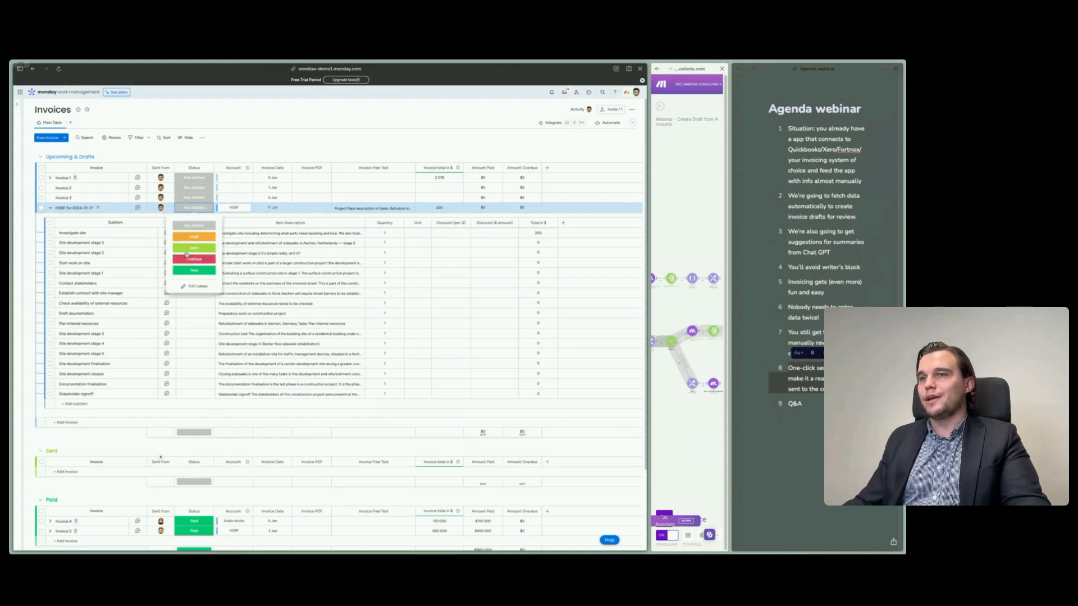
click(300, 139)
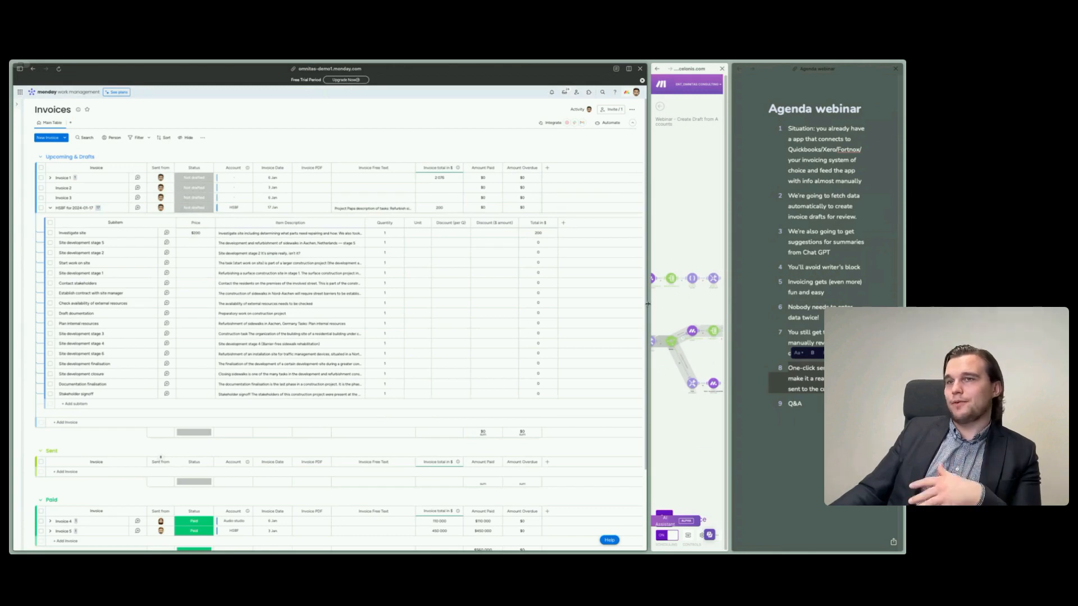
- Examine the Temperature setting of the OpenAI Create an Edit module alongside the Investigate site subitem's item description
drag(648, 304, 251, 304)
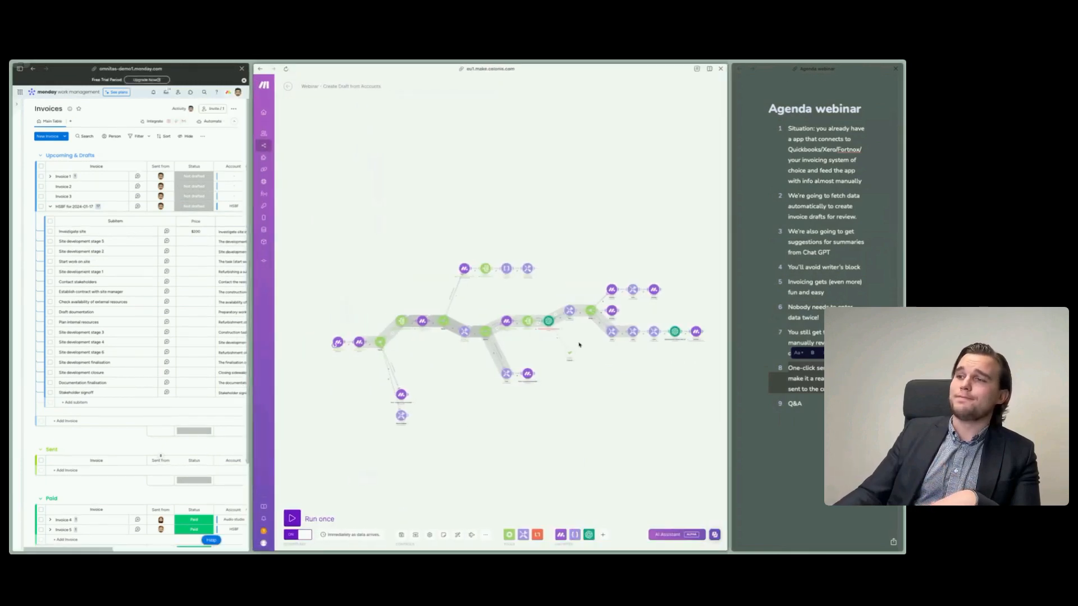
click(549, 321)
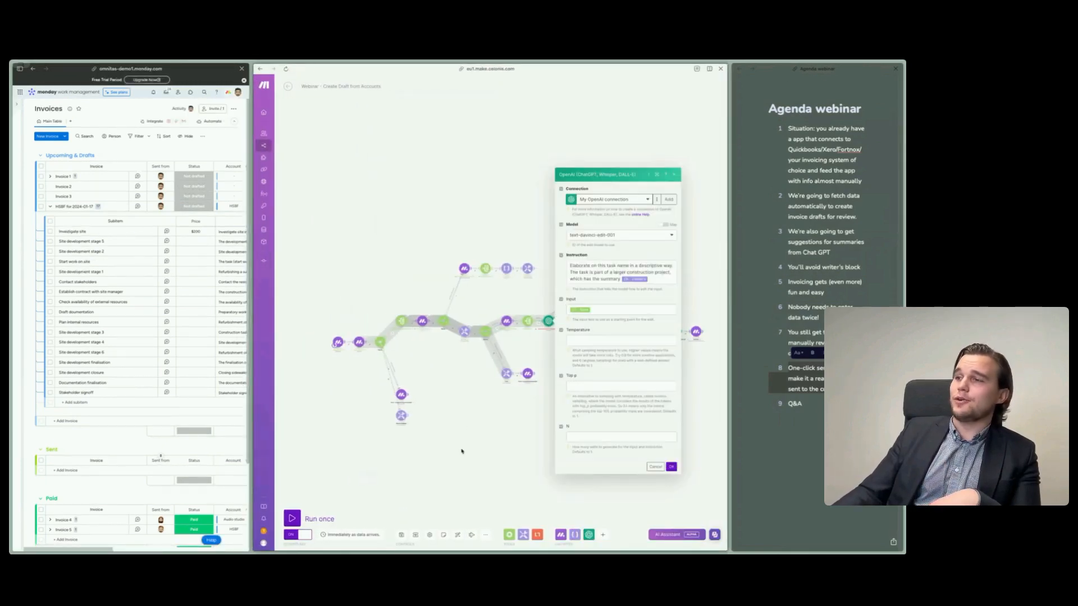
click(587, 339)
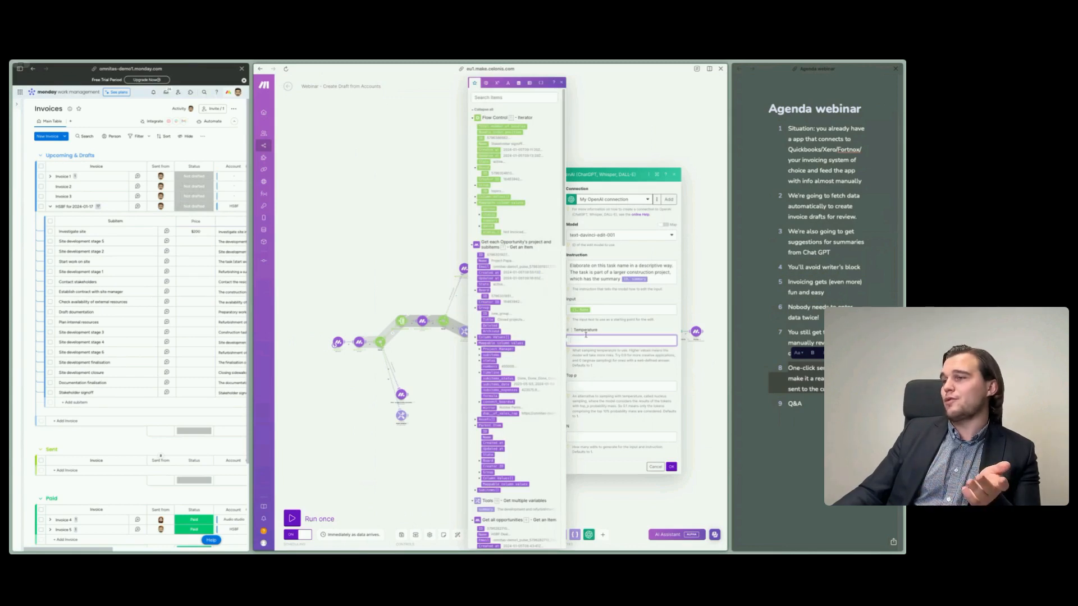
drag(249, 270, 348, 270)
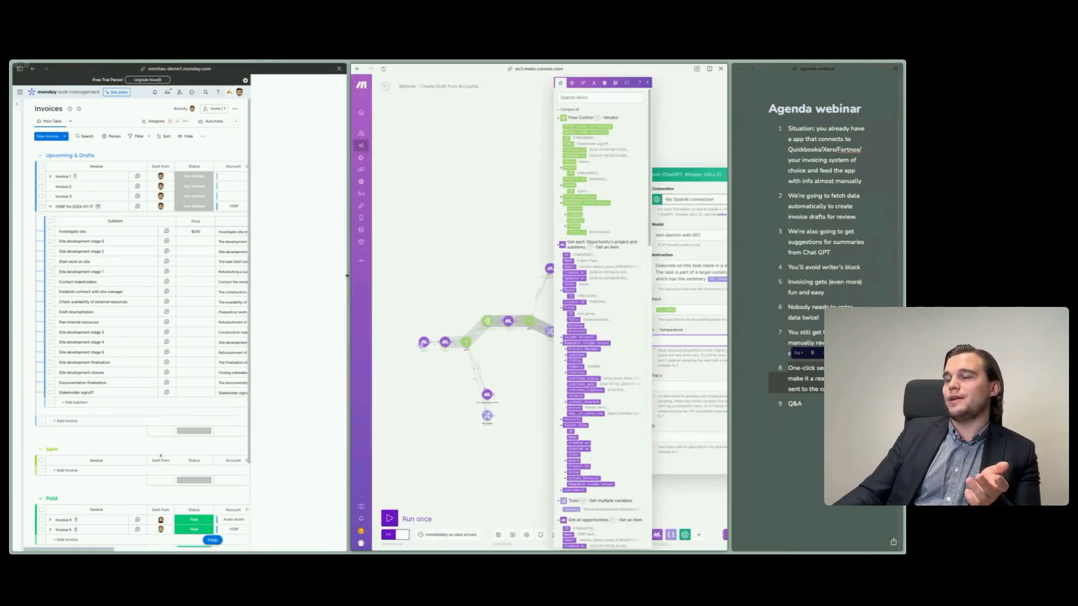
click(264, 235)
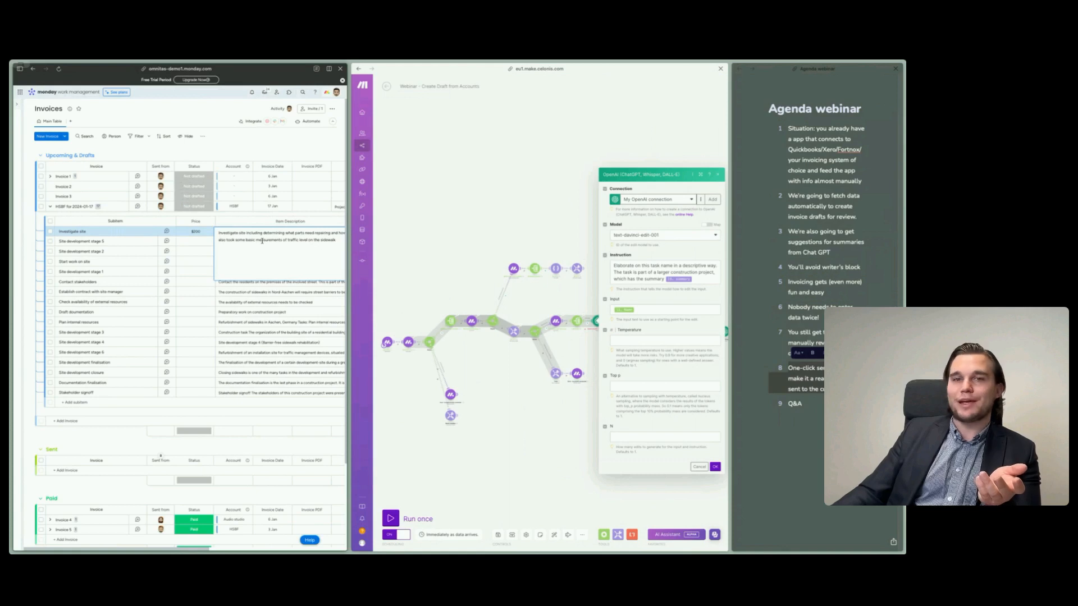
click(509, 433)
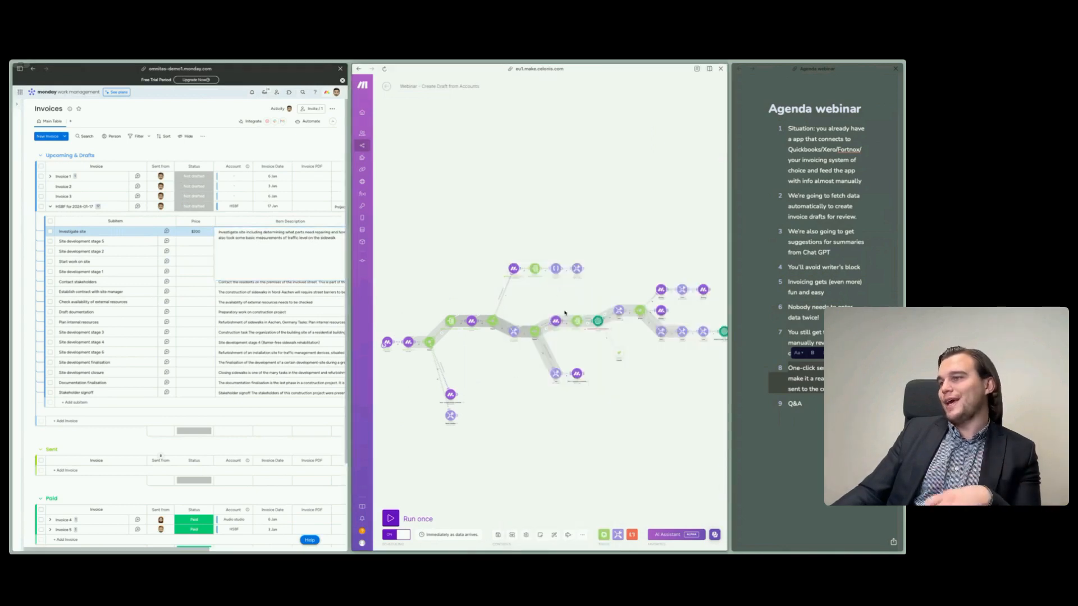
- Set the Temperature of the OpenAI Create an Edit module to 0.2 and save its settings
click(598, 321)
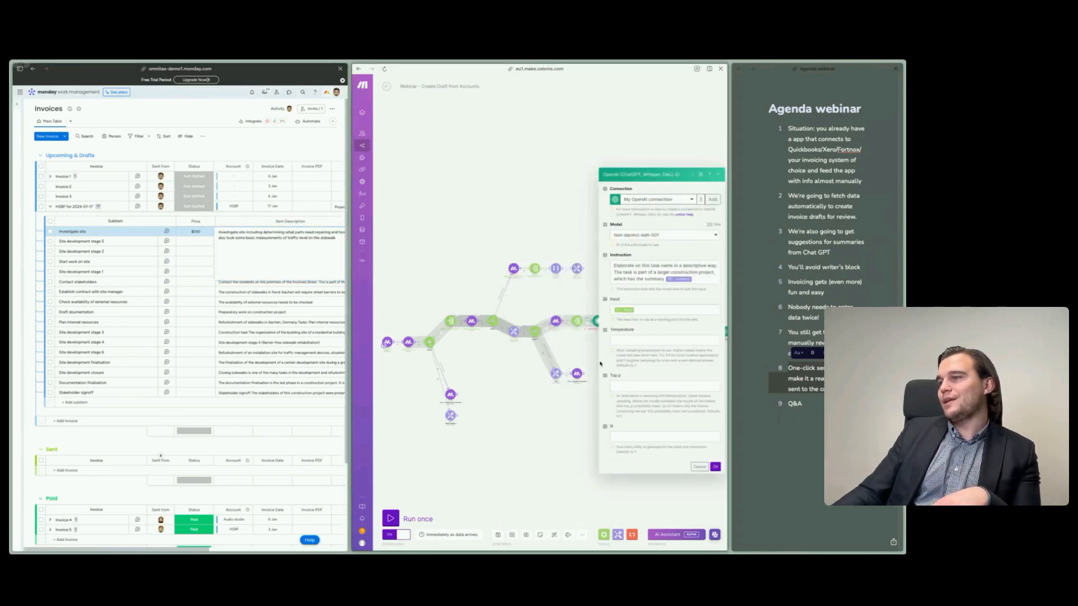
click(660, 340)
text(0.2)
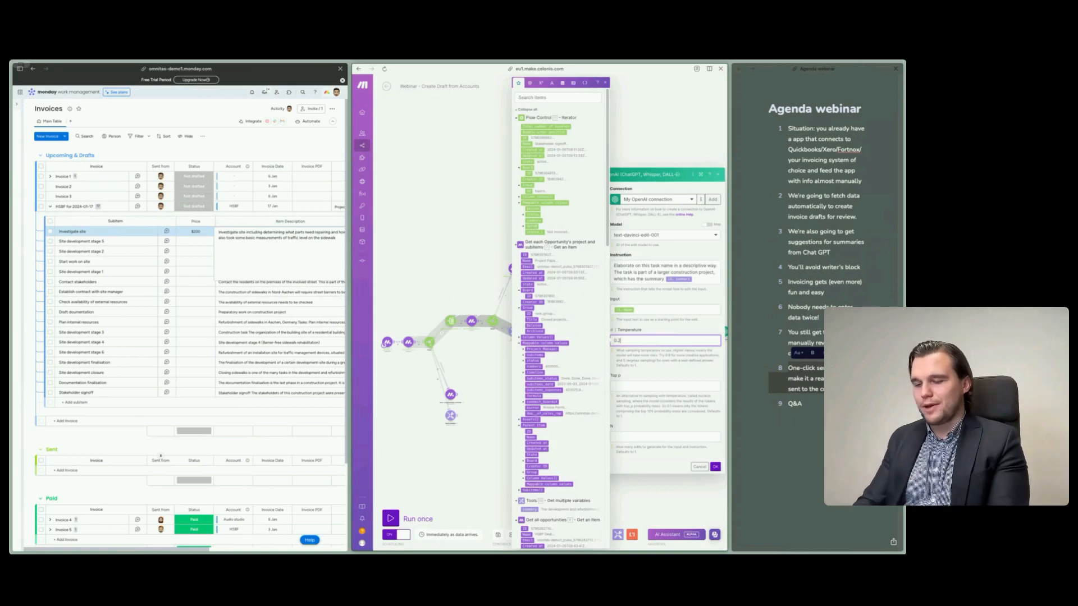
click(716, 467)
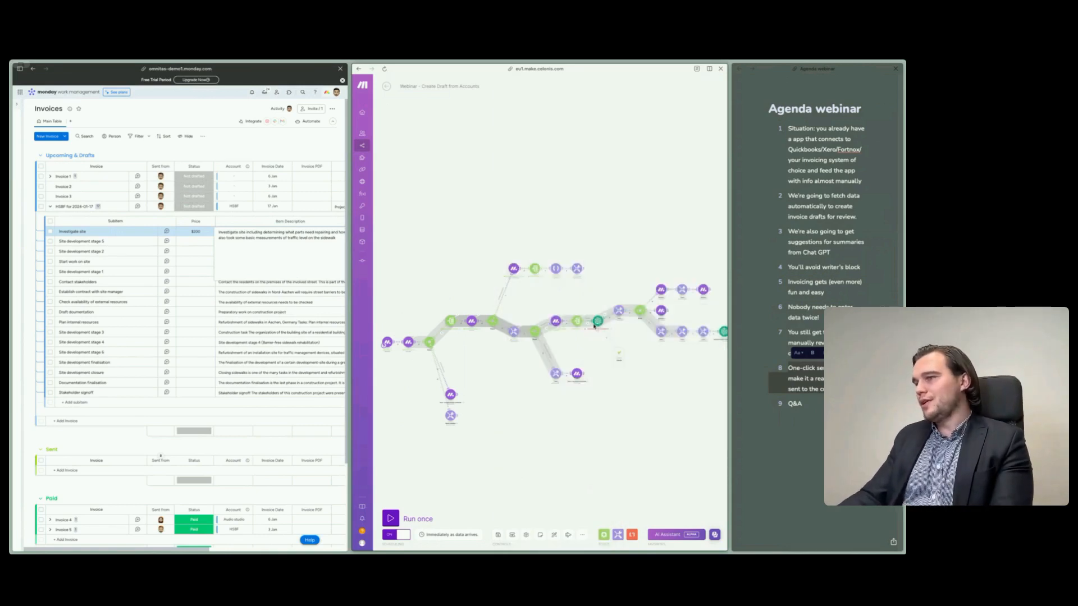
- Reopen the OpenAI edit module's settings briefly, and examine its Commit error handler and the surrounding scenario routes
click(596, 324)
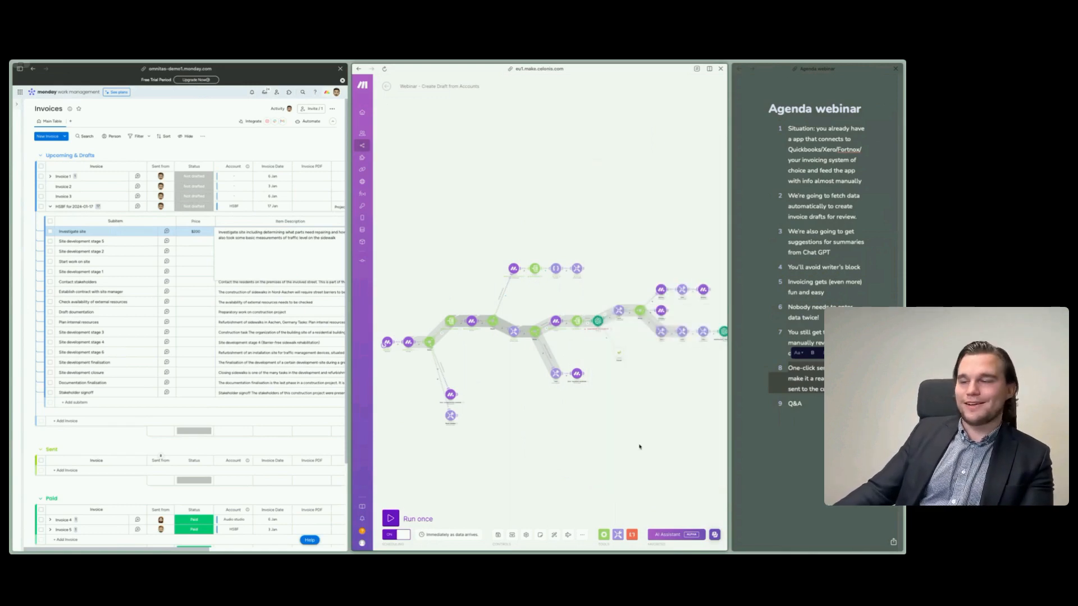
drag(638, 445, 579, 442)
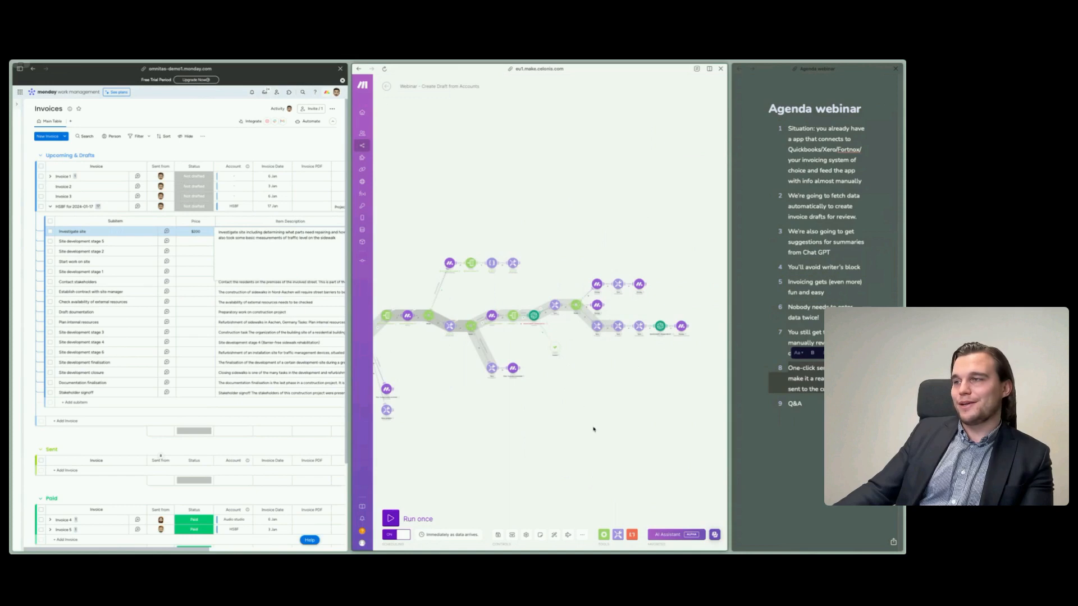
scroll(588, 405, up, 5)
drag(614, 388, 613, 477)
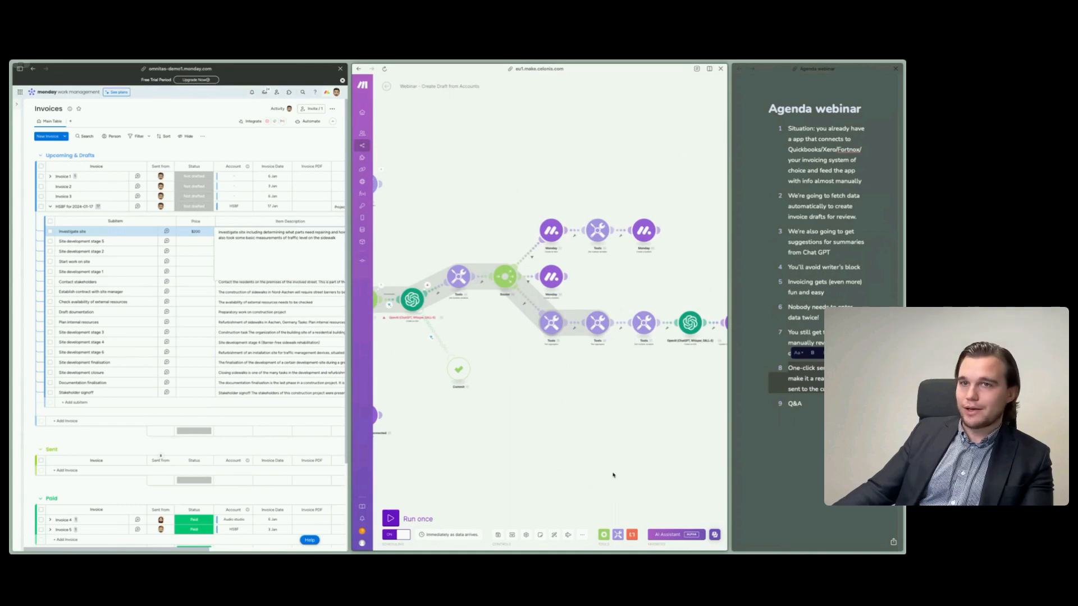
scroll(614, 443, down, 2)
scroll(613, 442, left, 5)
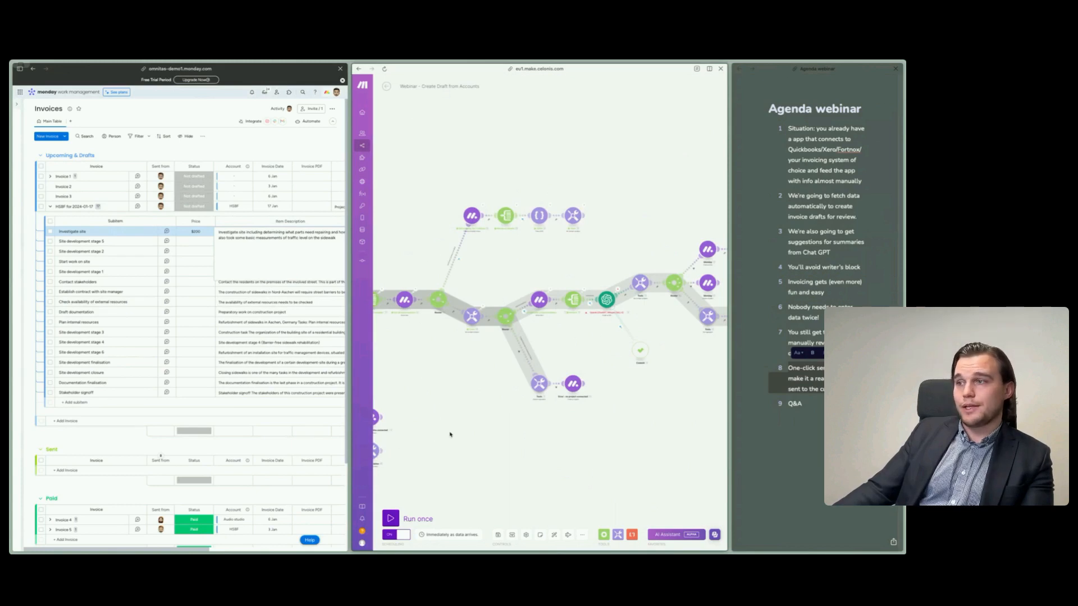
scroll(454, 425, down, 3)
drag(460, 431, 527, 412)
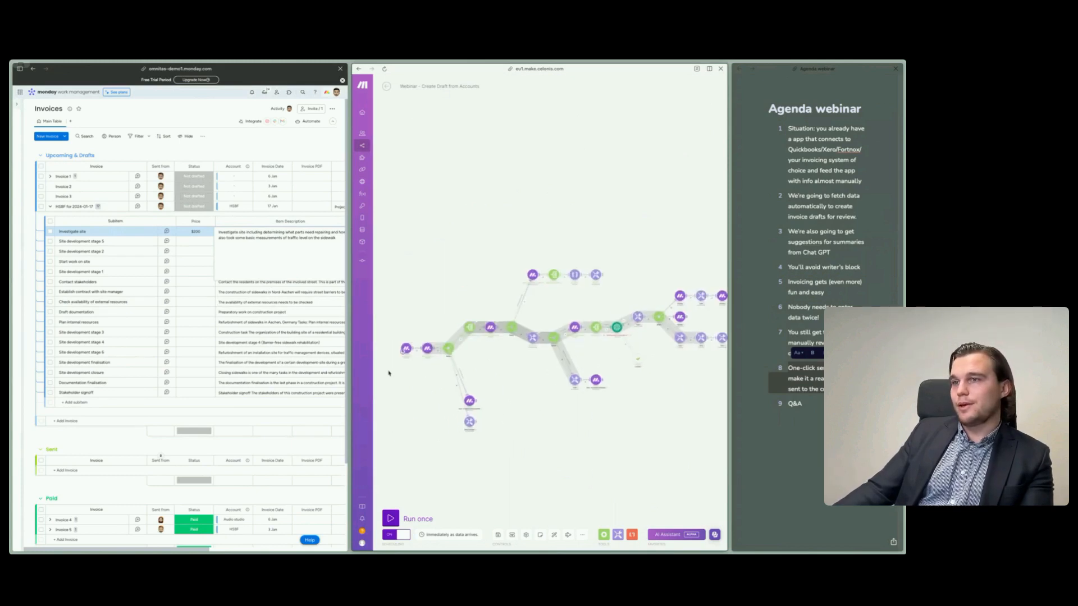
- Widen the Invoices board pane and close the Investigate site subitem's item description editor
drag(349, 292, 649, 292)
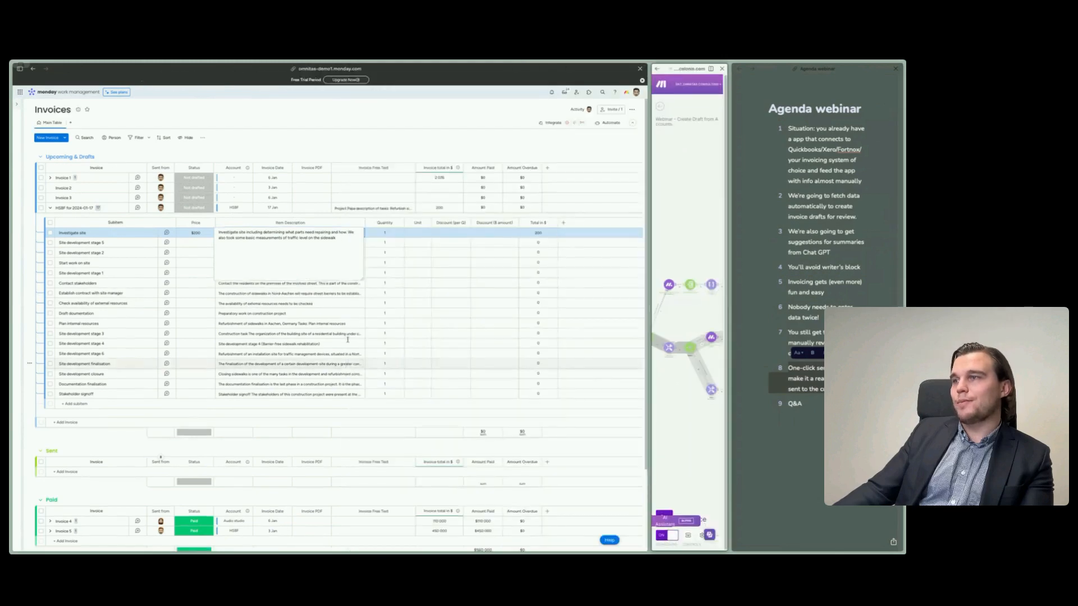
click(309, 139)
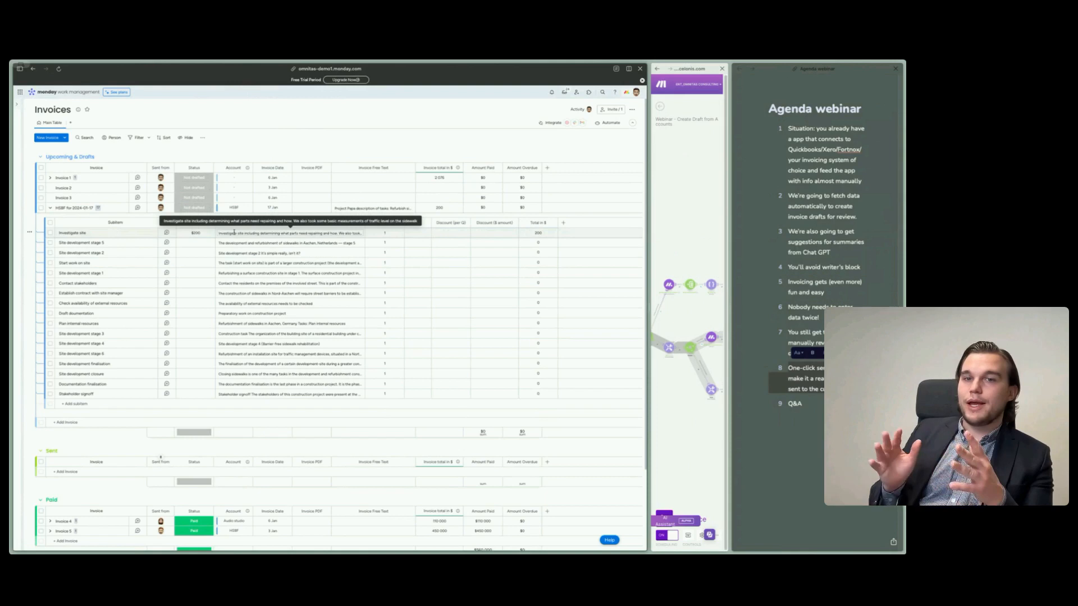
- Widen the Make scenario pane and inspect the first Text aggregator module after the router
drag(649, 311, 91, 306)
scroll(494, 369, up, 6)
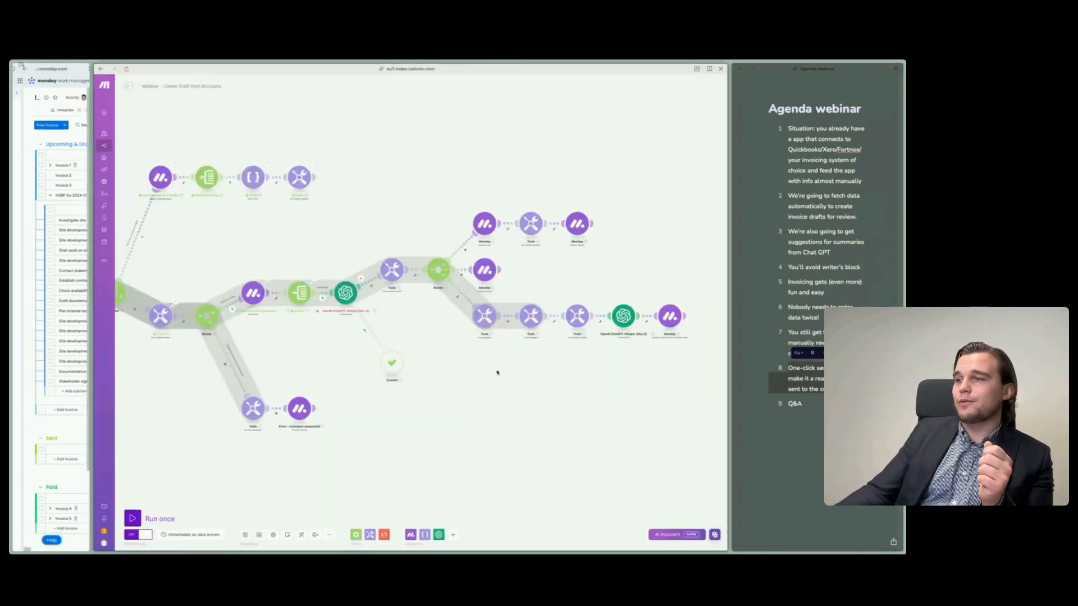
click(488, 321)
click(425, 401)
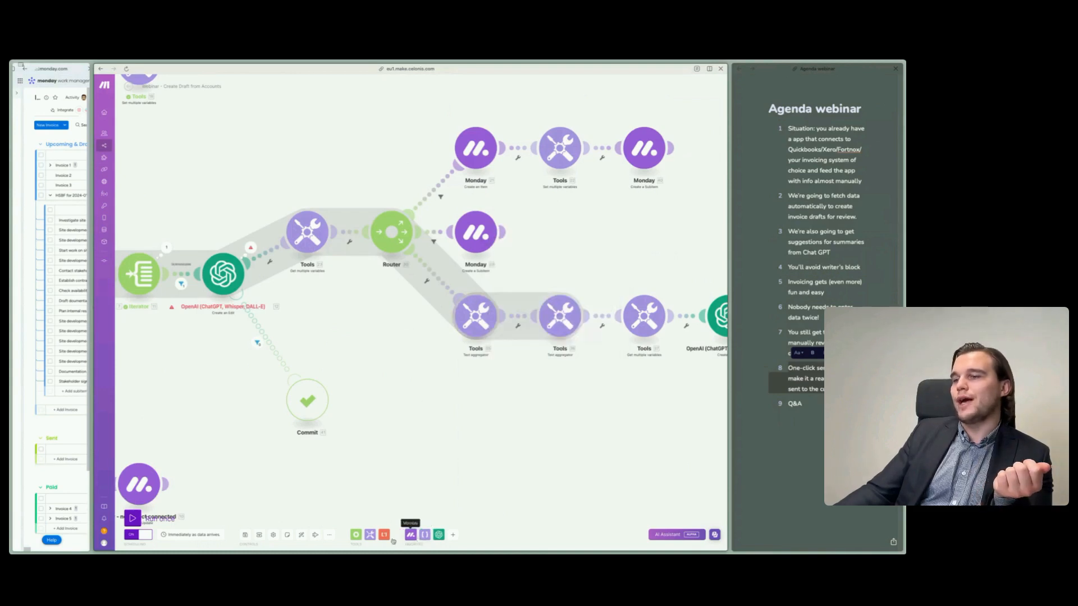
- View the list of available Tools modules, including the aggregators, beside the scenario's routers
click(370, 534)
scroll(224, 397, left, 5)
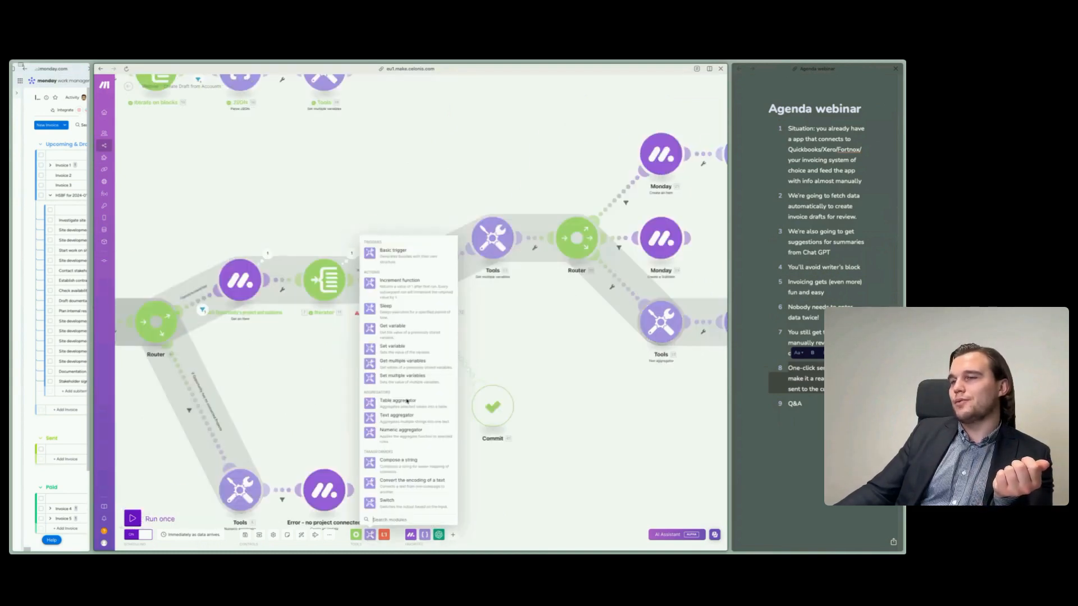
click(370, 535)
drag(293, 391, 329, 390)
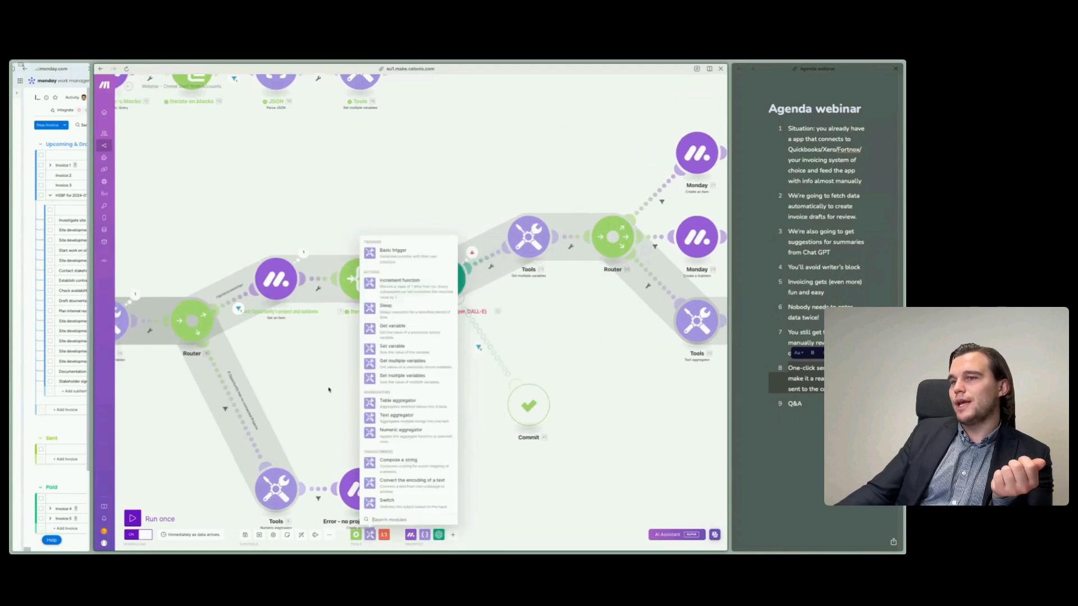
click(329, 389)
click(369, 534)
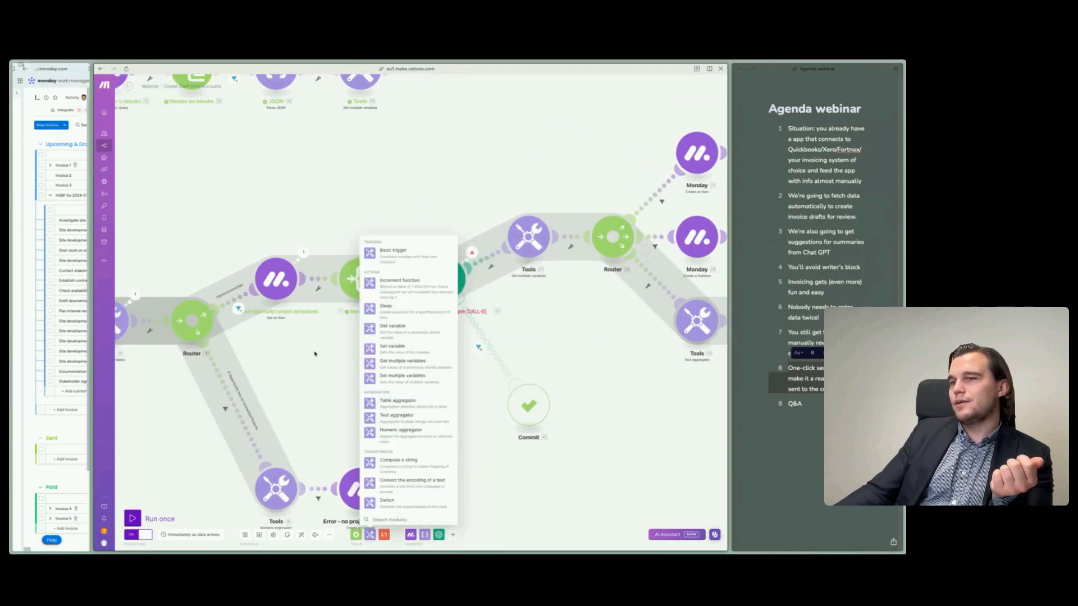
- Add a Numeric aggregator near the Iterator, with Iterate on Opportunities as its source module and SUM as its aggregate function
click(371, 432)
drag(372, 428, 330, 286)
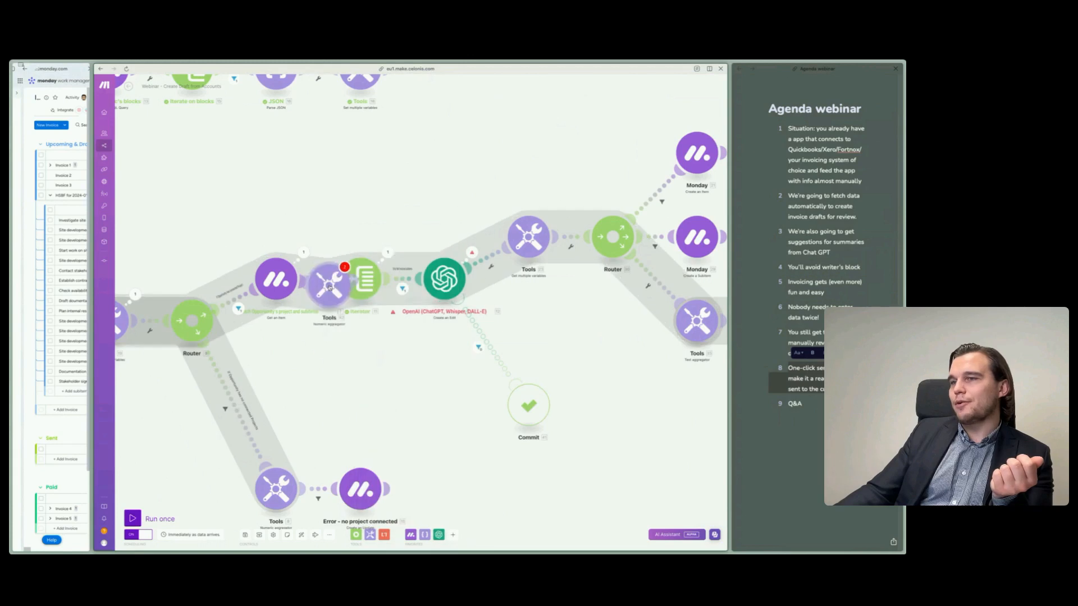
click(330, 286)
click(385, 264)
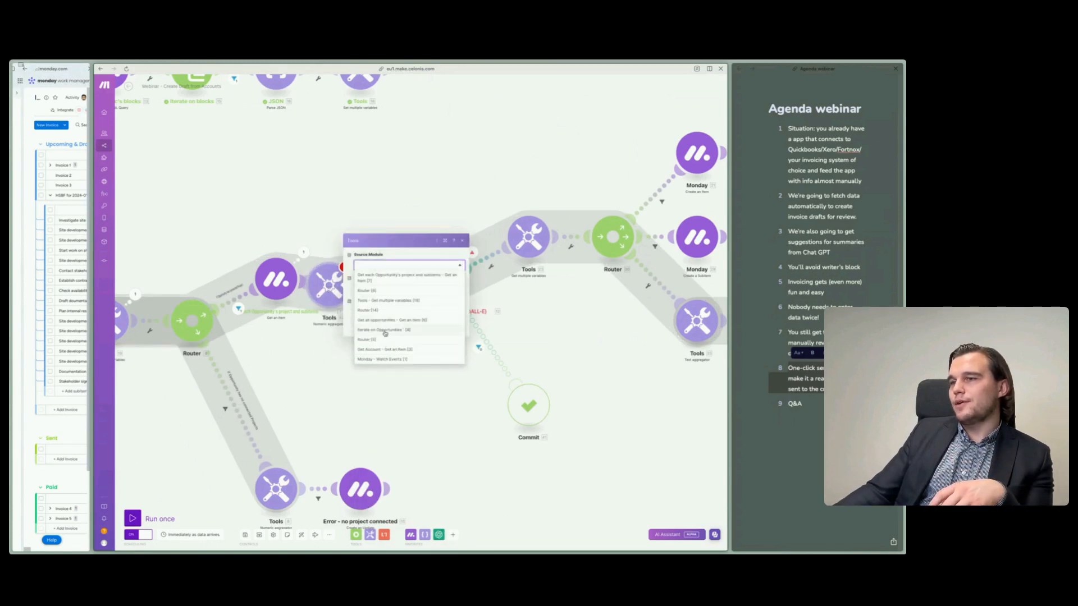
click(385, 331)
click(394, 289)
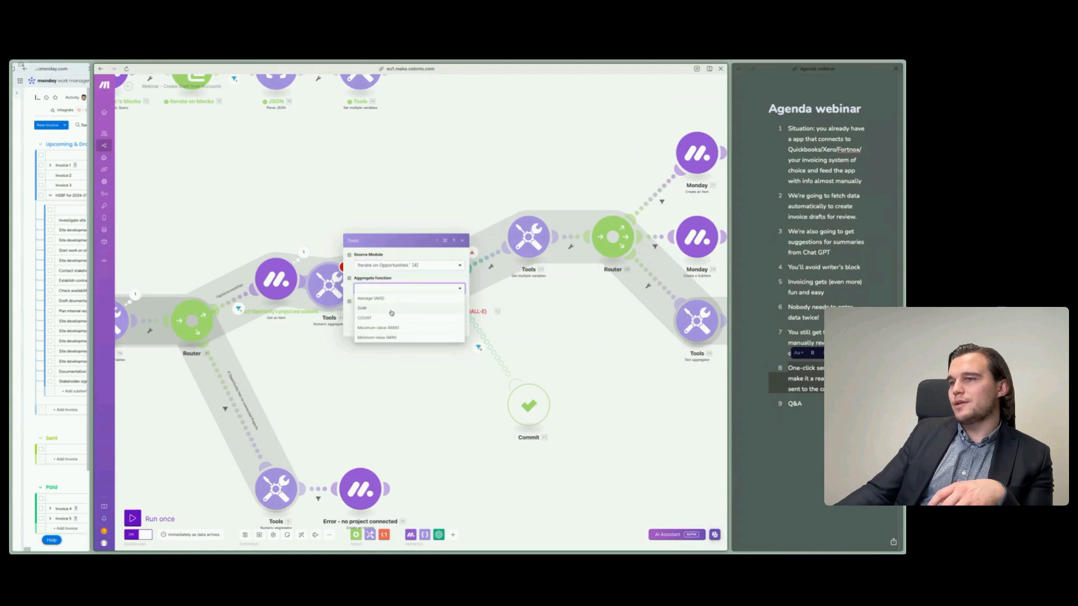
click(391, 309)
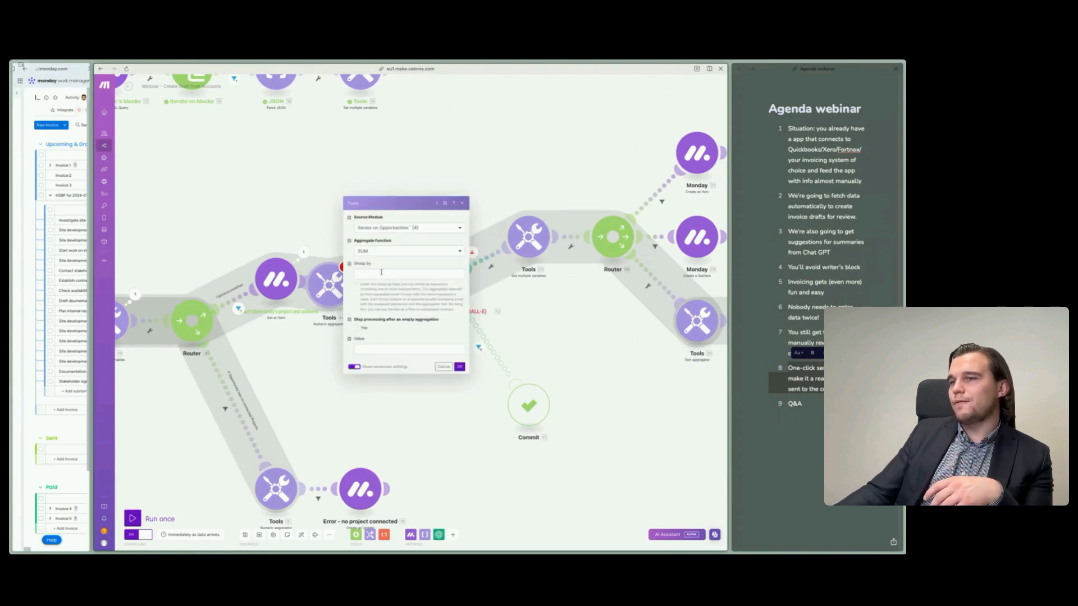
- Group the Numeric aggregator by the Name from Get each Opportunity's project and subitems, and start editing its Value
click(381, 272)
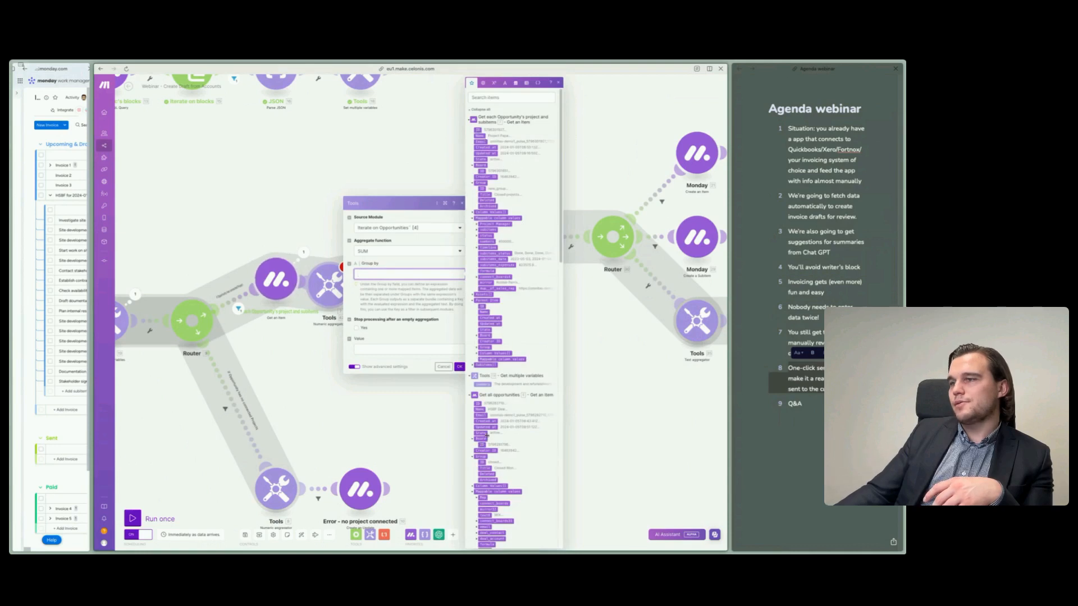
scroll(539, 472, down, 3)
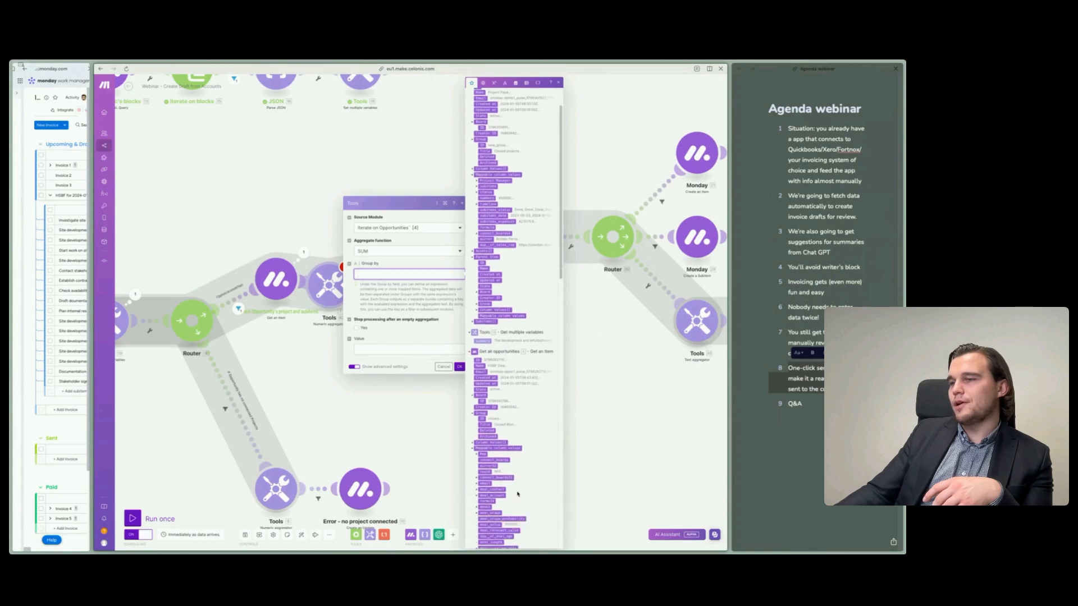
scroll(507, 330, up, 3)
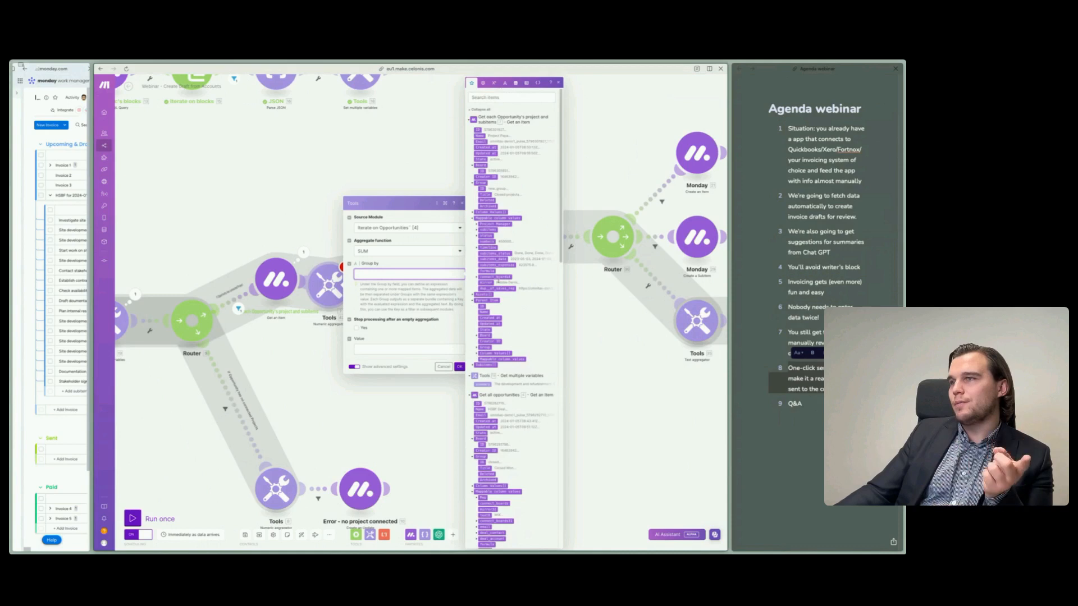
click(481, 136)
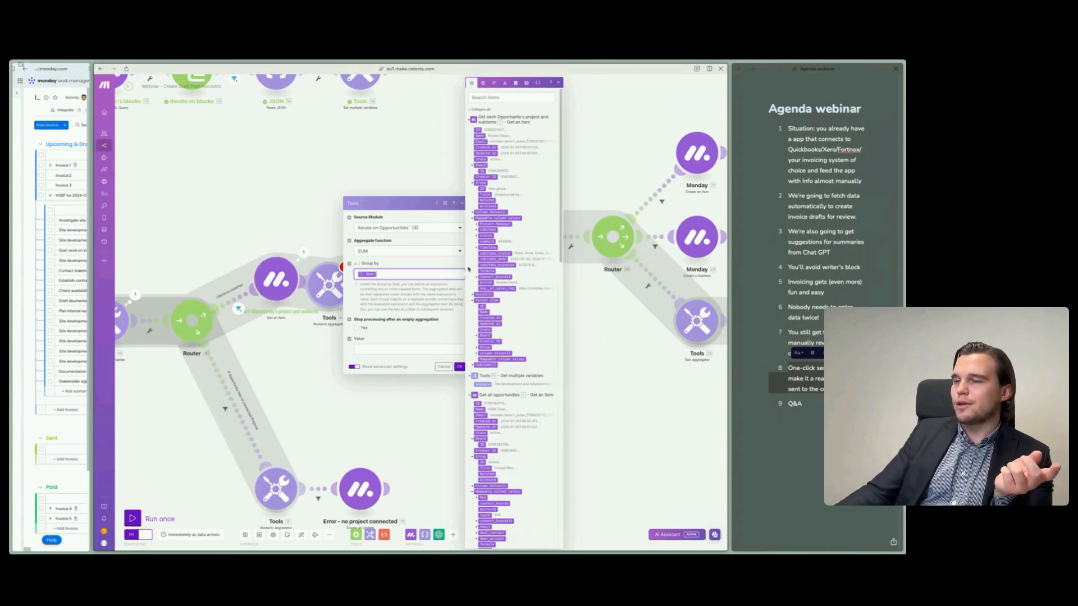
click(418, 349)
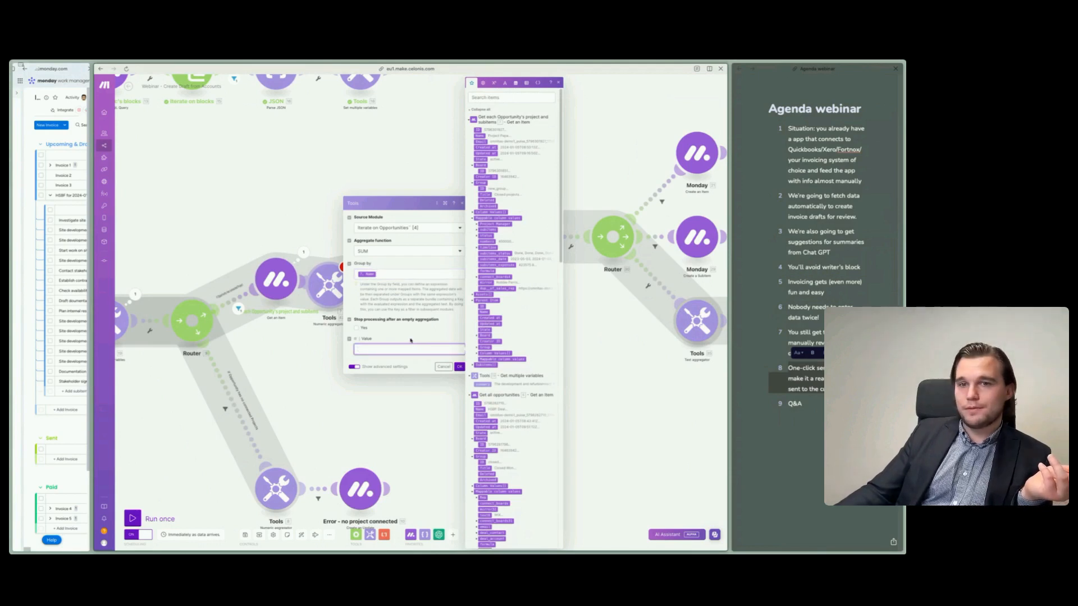
- Discard the Numeric aggregator's settings and delete the module from the scenario
click(442, 367)
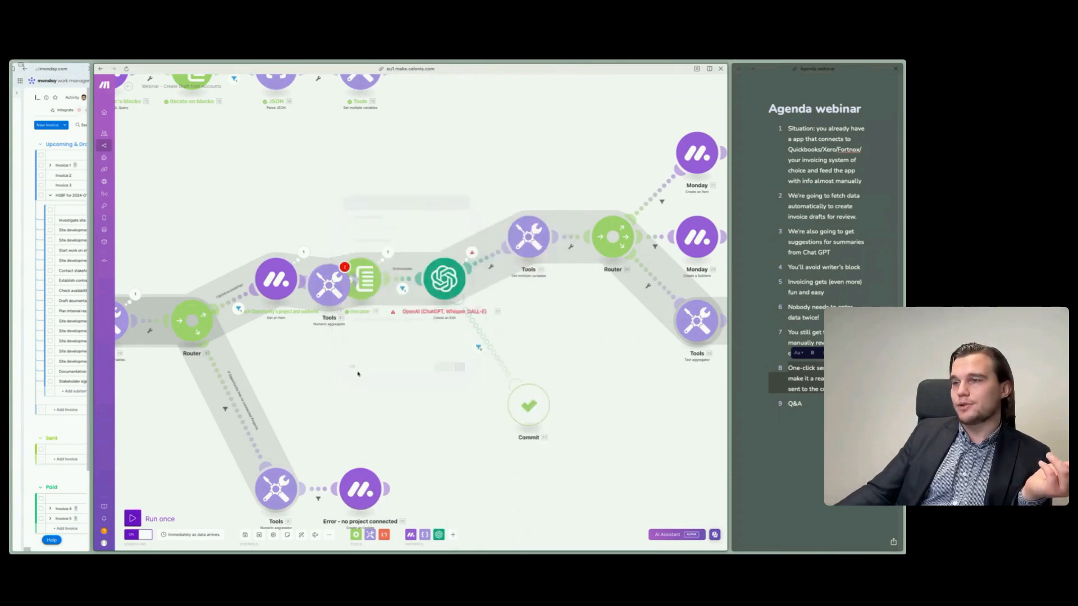
right_click(337, 290)
click(355, 349)
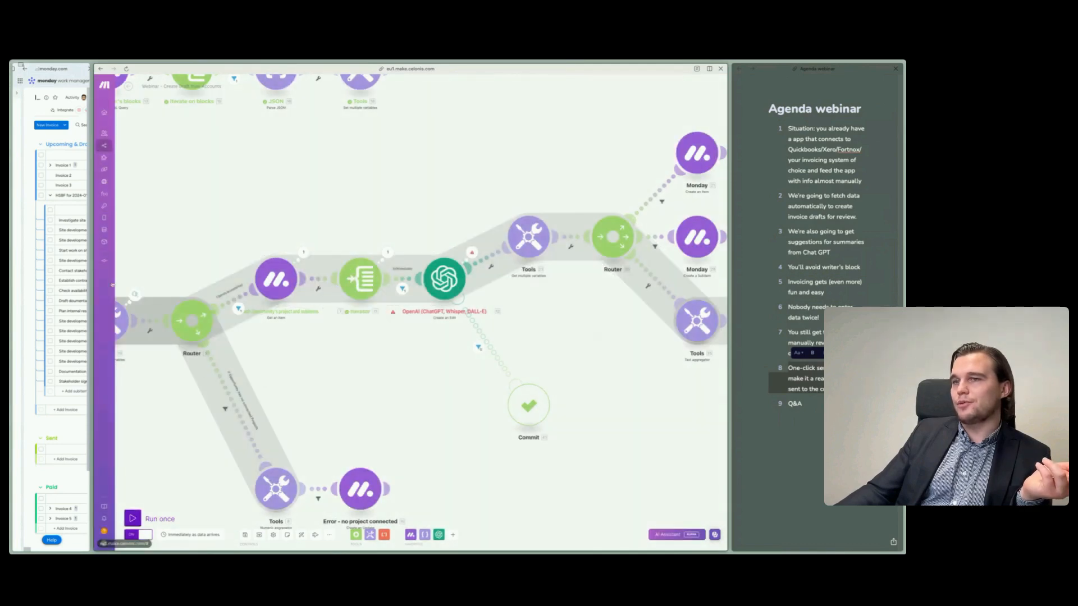
- Widen the Invoices board pane to view its invoice columns, and enlarge the Make scenario pane again beside the board
drag(92, 281, 582, 281)
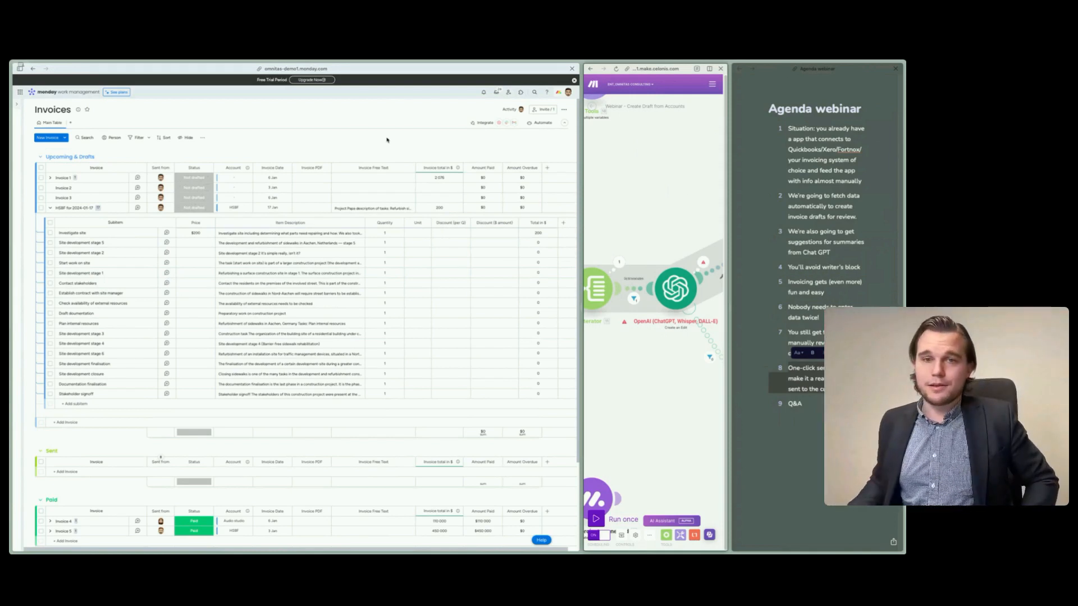
click(344, 146)
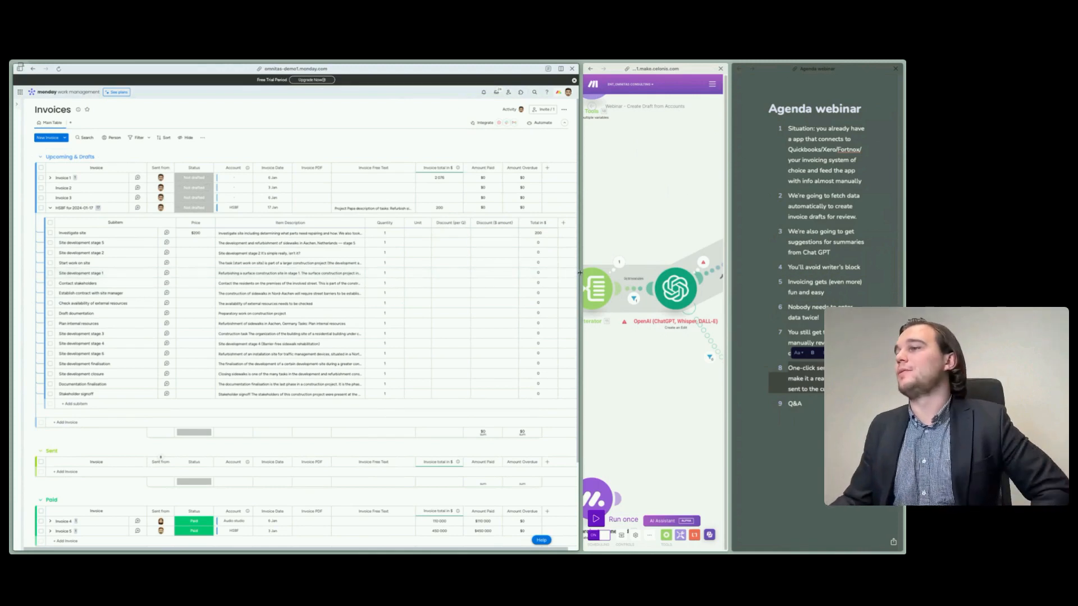
drag(580, 273, 310, 292)
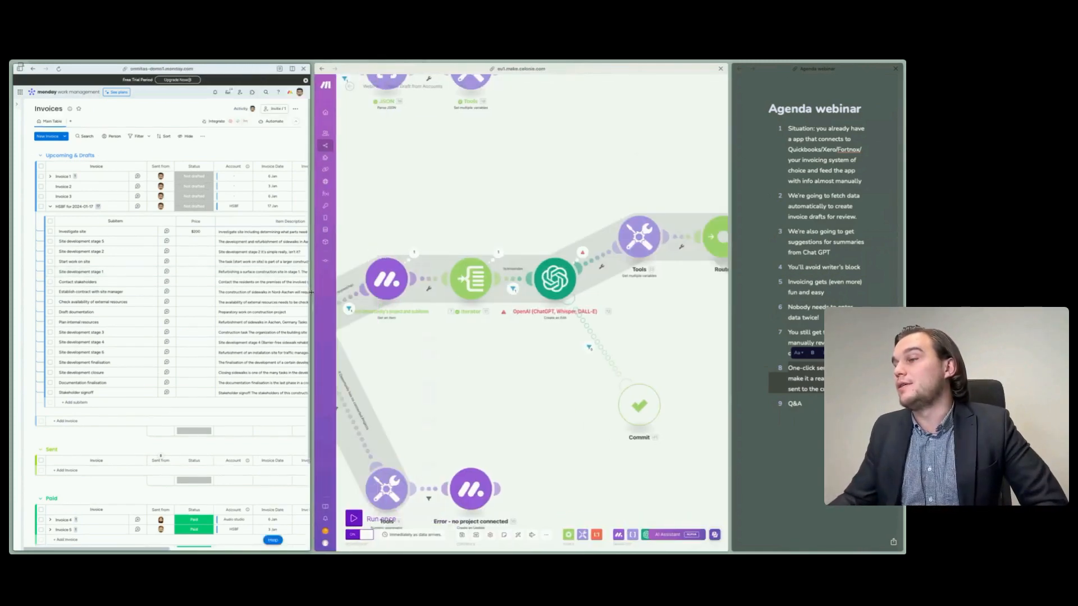